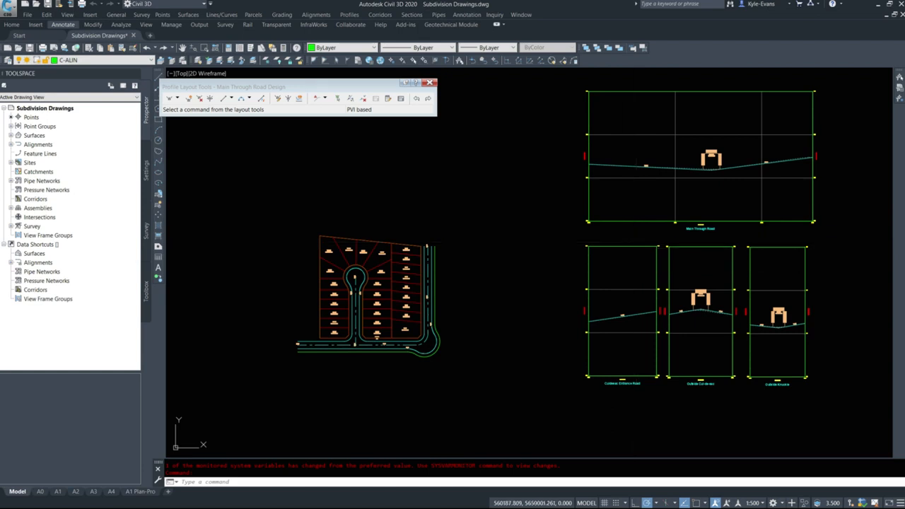
Arrange the subdivision drawing side by side with the browser's road cross-section PDF and bring the site plan into view
key("alt+Tab")
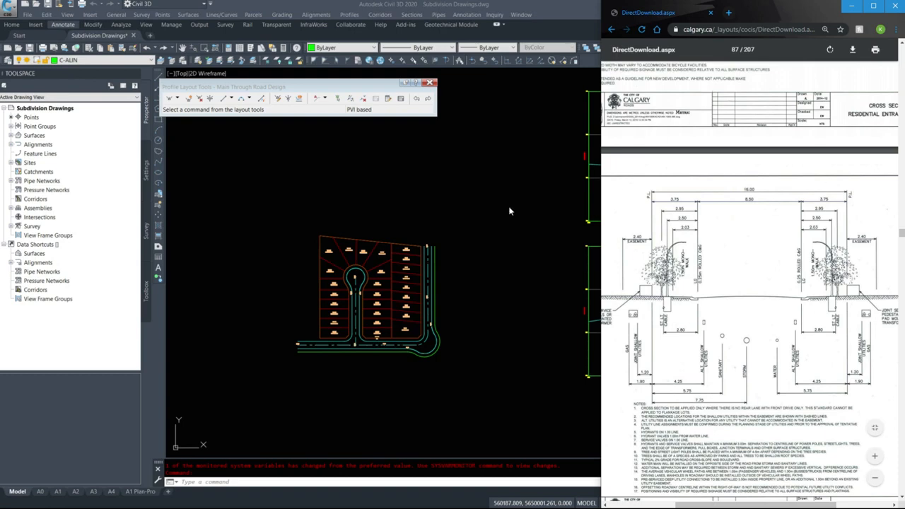
left_click(895, 6)
left_click(890, 4)
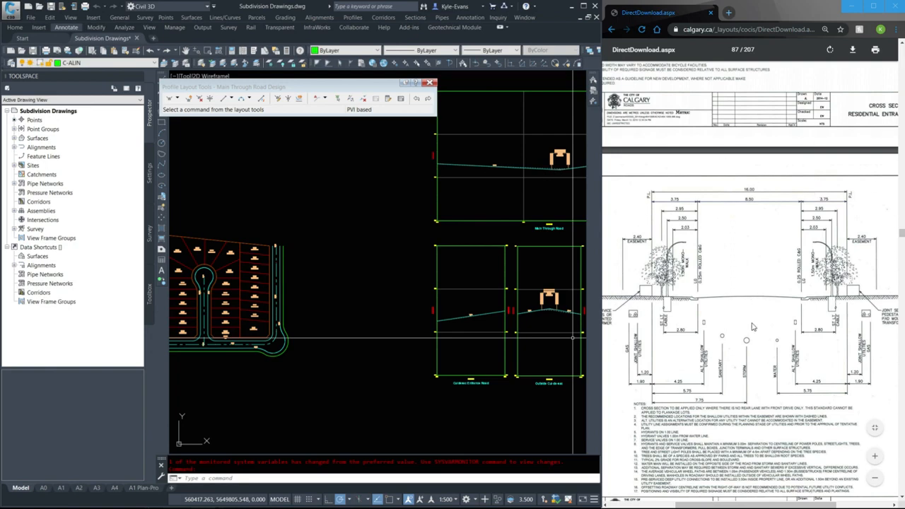
scroll(355, 299, "down", 2)
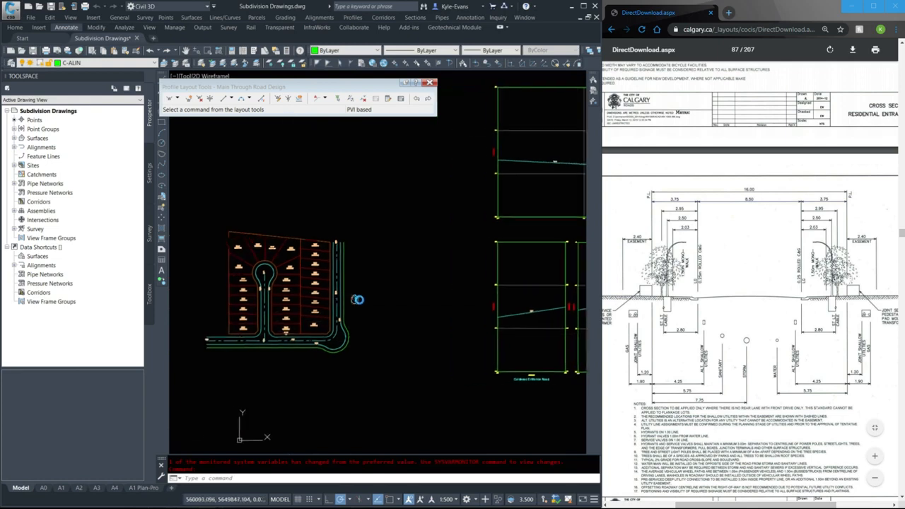
scroll(360, 300, "up", 3)
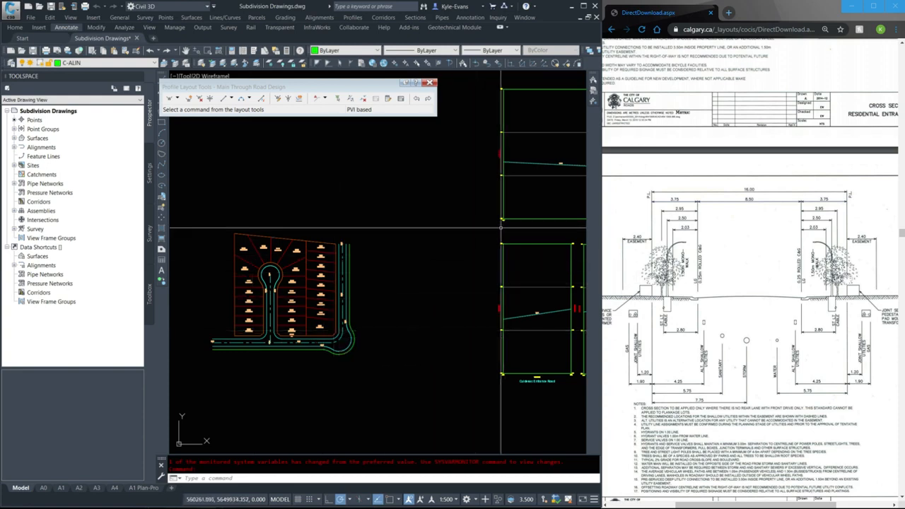
middle_click_drag(415, 275, 401, 286)
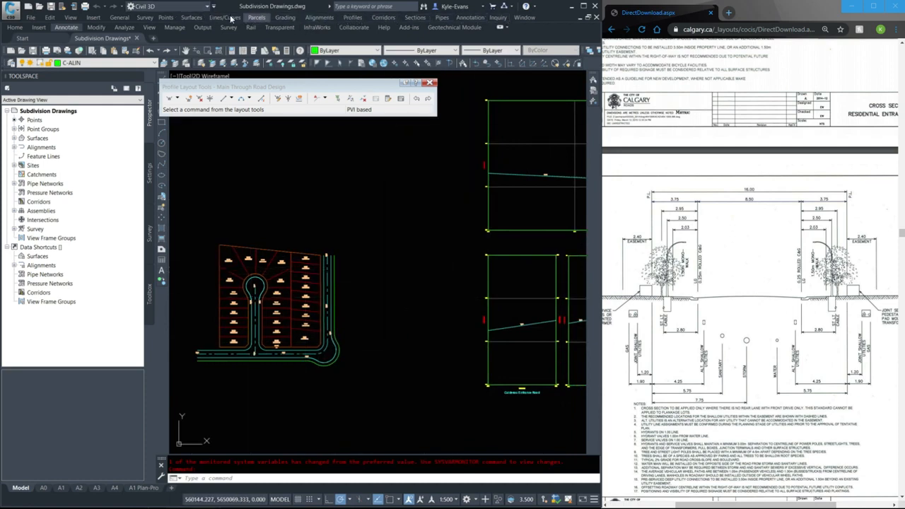
Create an assembly named Residential Road Main of type Undivided Crowned Road, placing its baseline between the site plan and the profile views
left_click(382, 17)
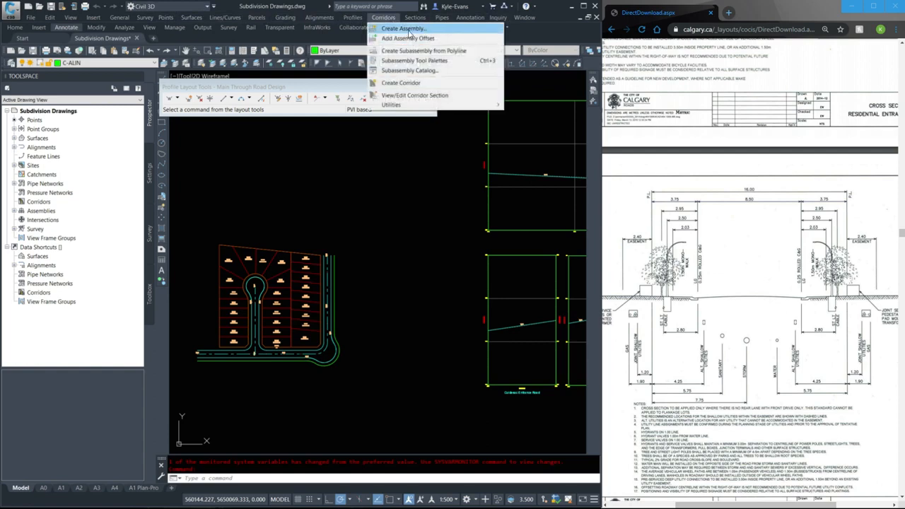
left_click(403, 28)
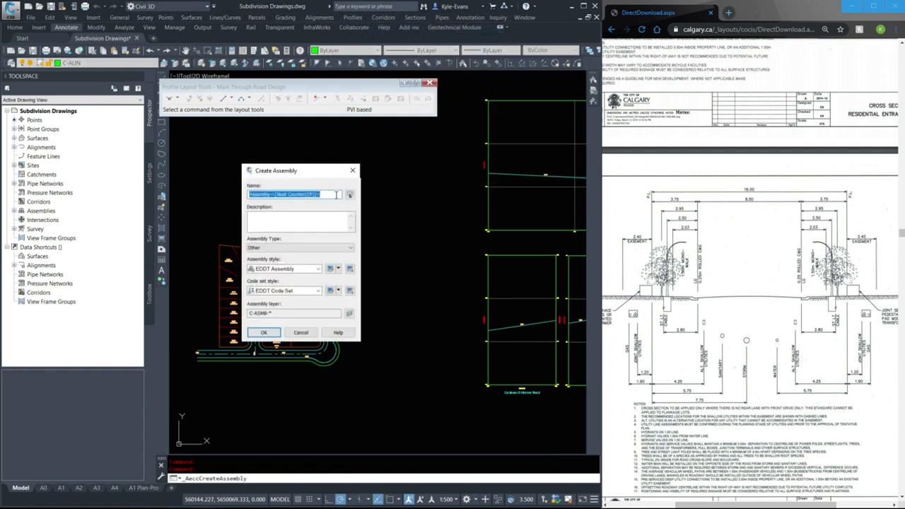
type("Residential Road Main")
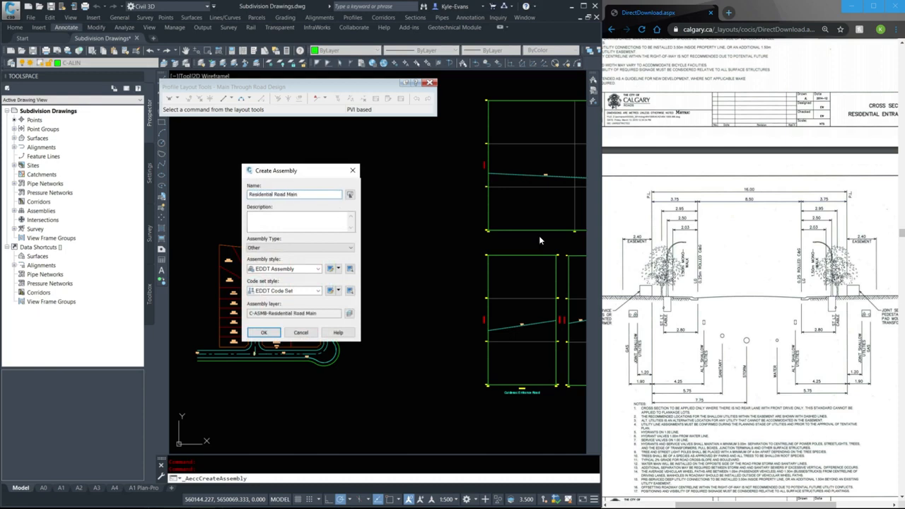
left_click(267, 248)
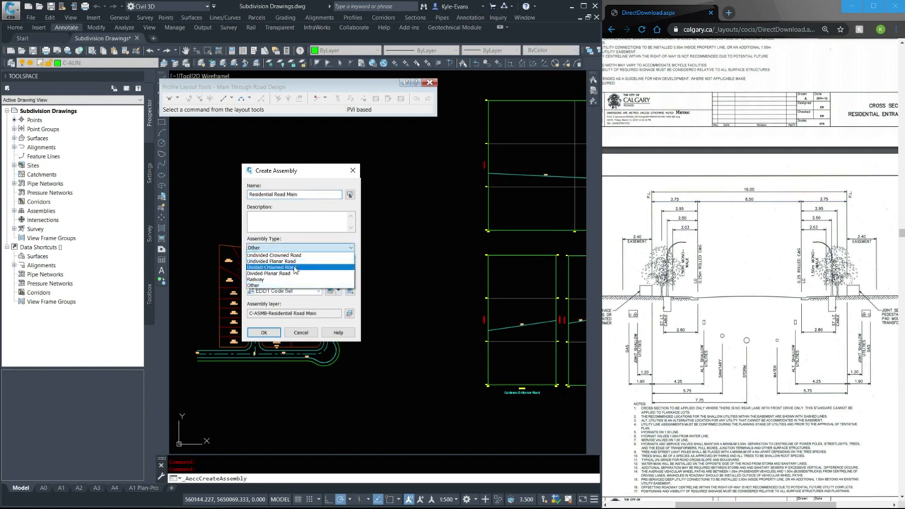
left_click(297, 255)
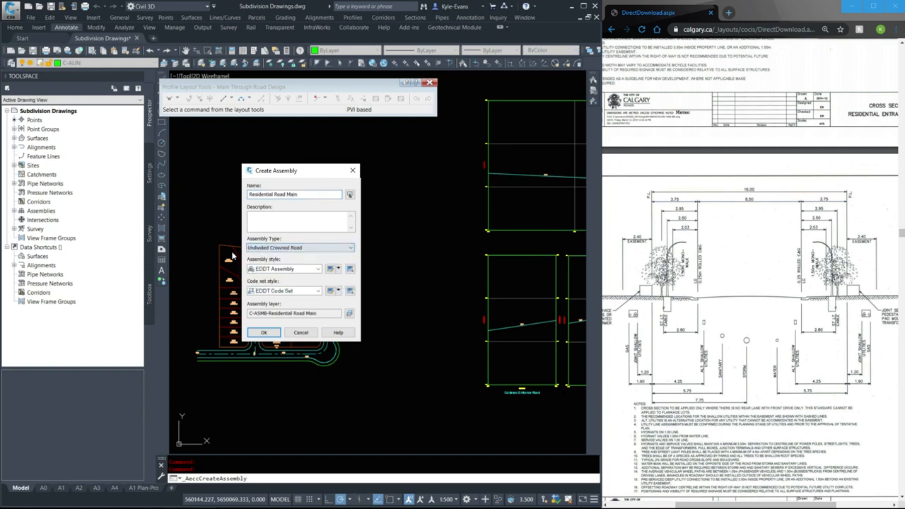
left_click(267, 334)
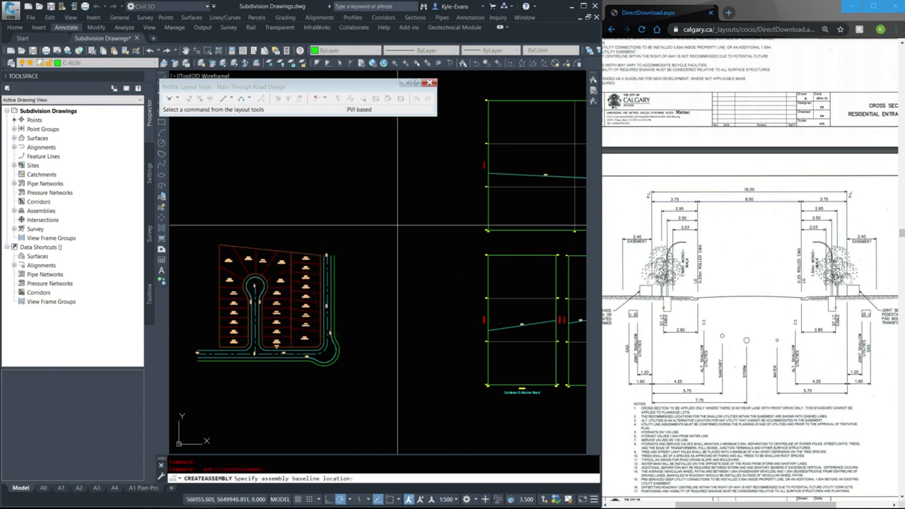
left_click(401, 210)
left_click(406, 250)
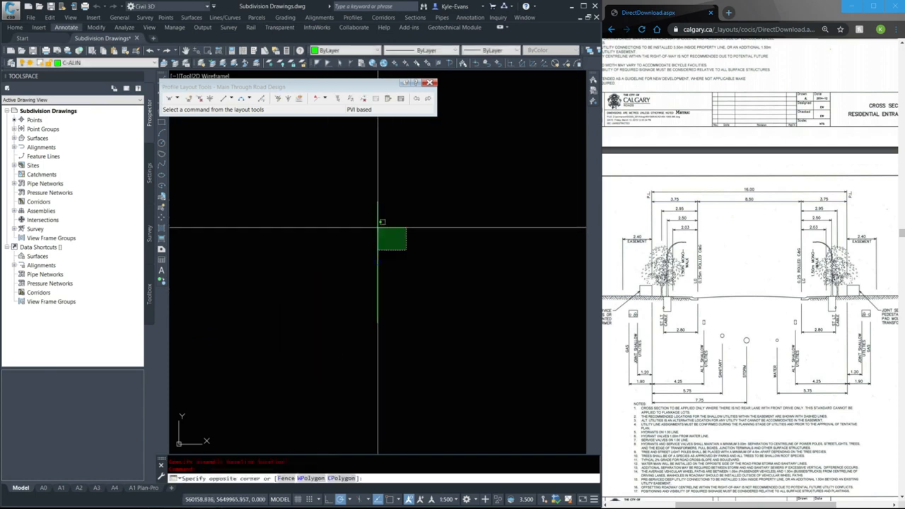
left_click(326, 196)
scroll(408, 257, "down", 10)
key("Escape")
scroll(408, 261, "up", 5)
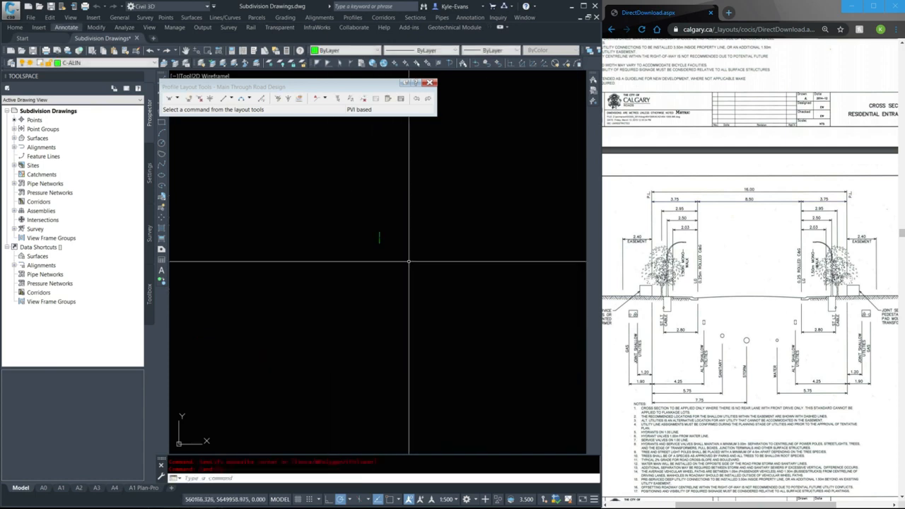
Draw a large circle around the assembly baseline to mark its location
scroll(390, 318, "down", 5)
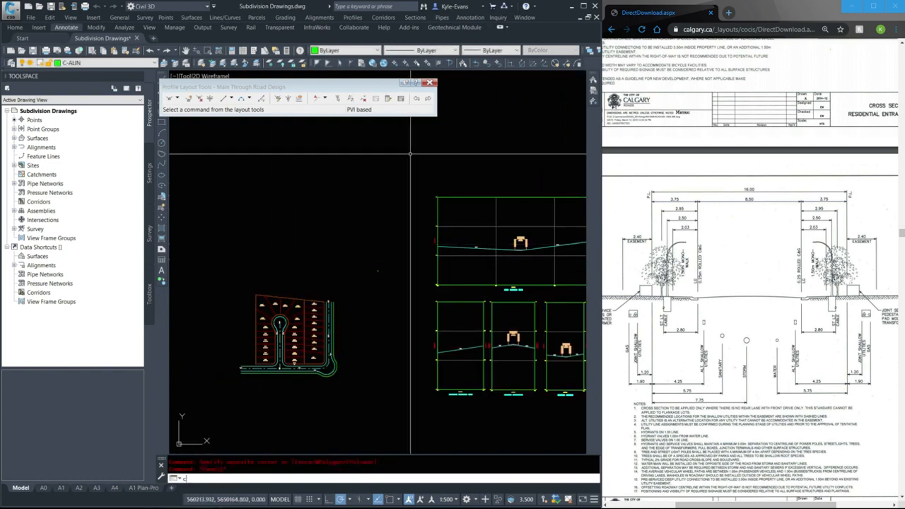
key("Return")
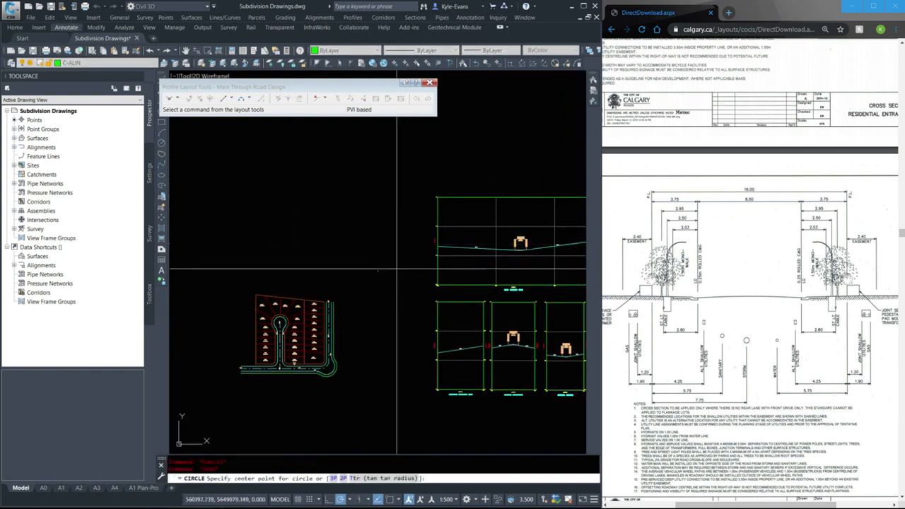
left_click(381, 271)
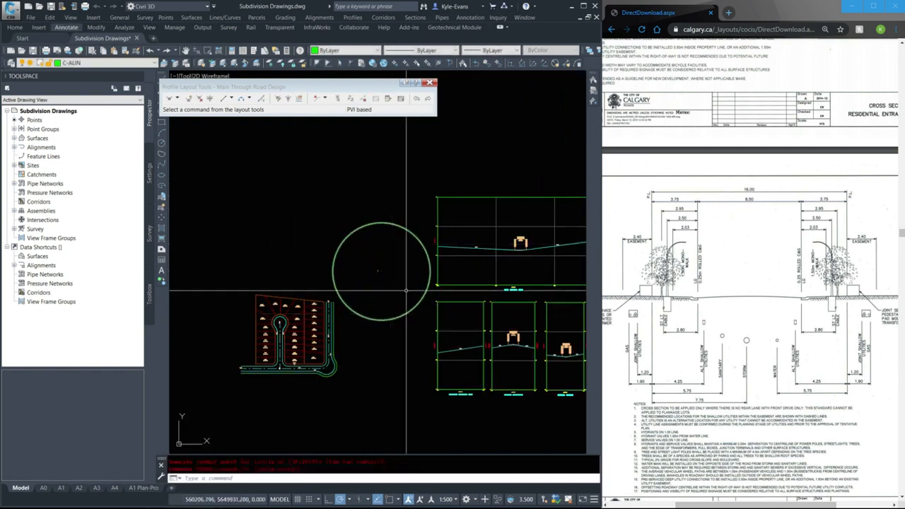
scroll(400, 280, "up", 2)
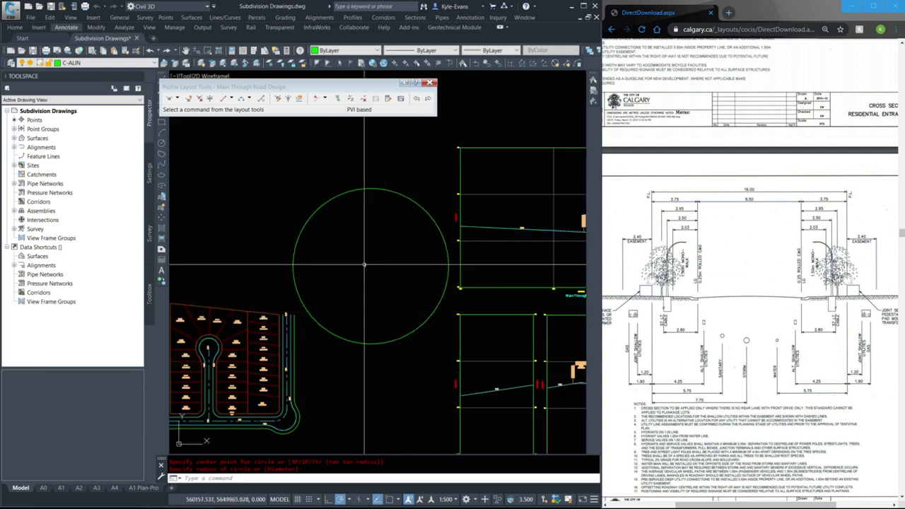
Open the tool palettes with the TOOLPALETTES command, enlarge them and show the metric lane subassemblies
type("toolpalet")
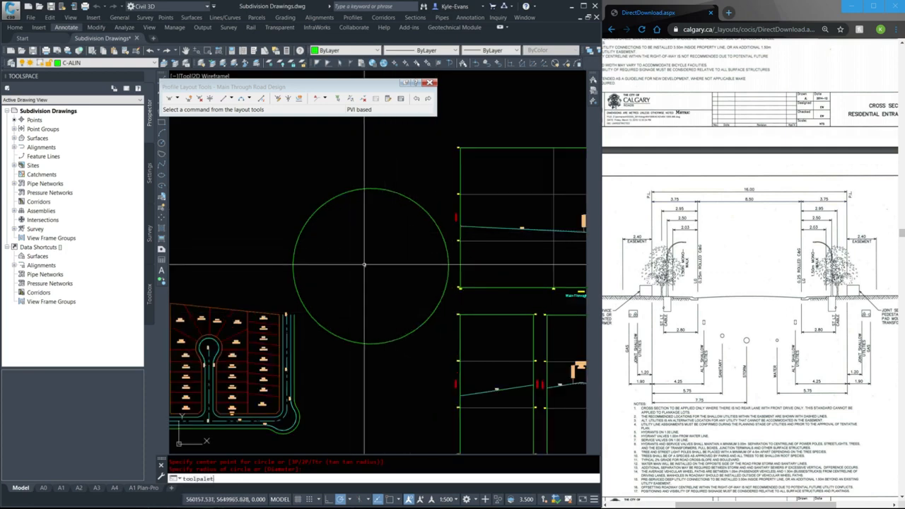
type("tes")
key("Return")
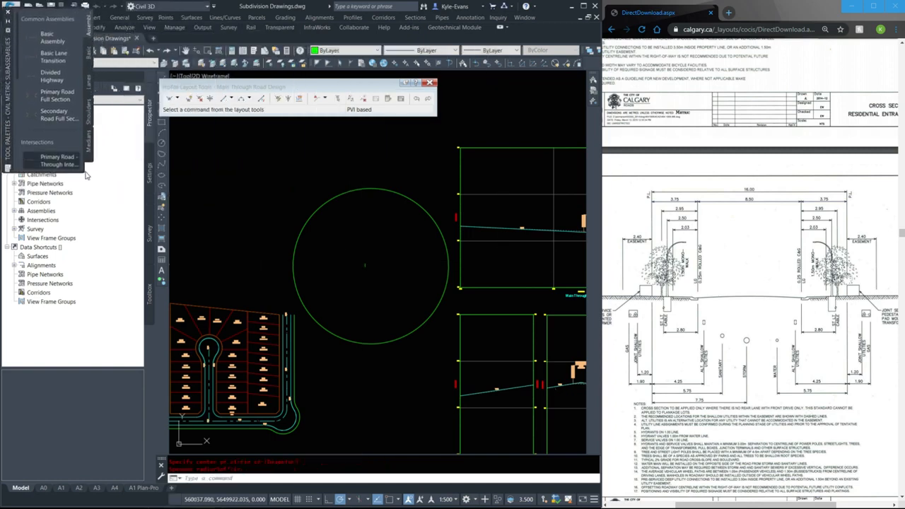
left_click_drag(84, 173, 169, 473)
left_click(170, 64)
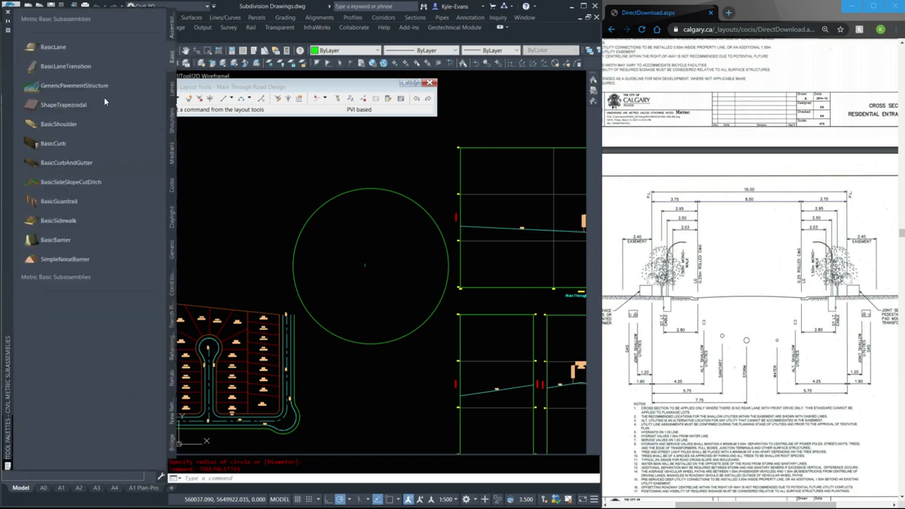
left_click(174, 91)
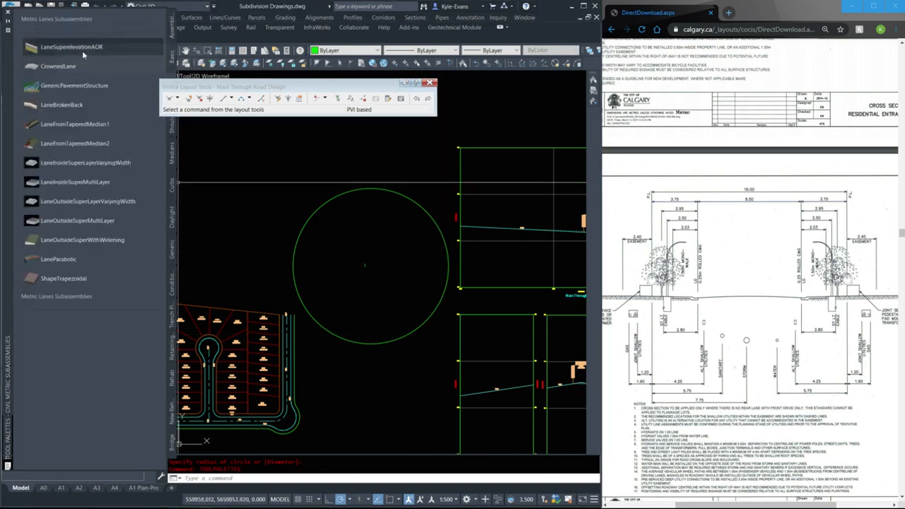
left_click(120, 50)
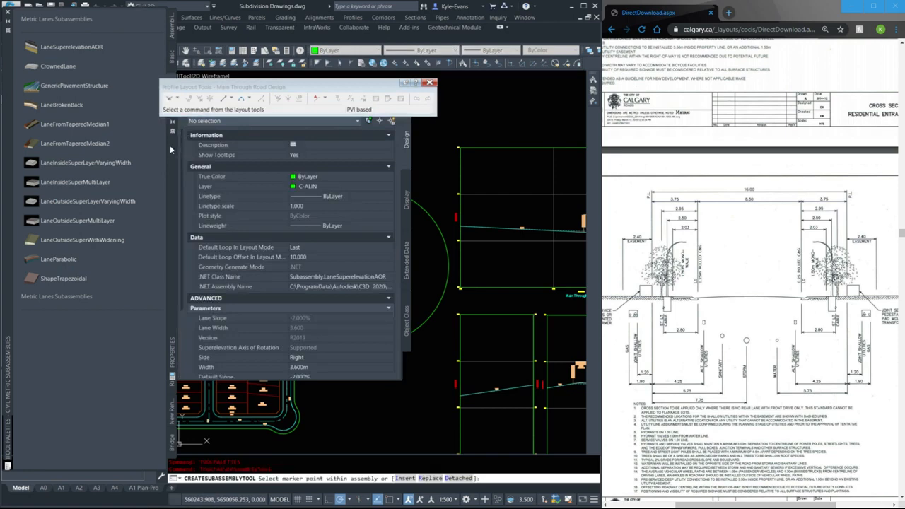
mouse_move(170, 145)
left_mouse_down()
mouse_move(127, 175)
mouse_move(97, 182)
mouse_move(259, 136)
mouse_move(254, 166)
mouse_move(148, 166)
mouse_move(40, 110)
mouse_move(84, 121)
left_mouse_up()
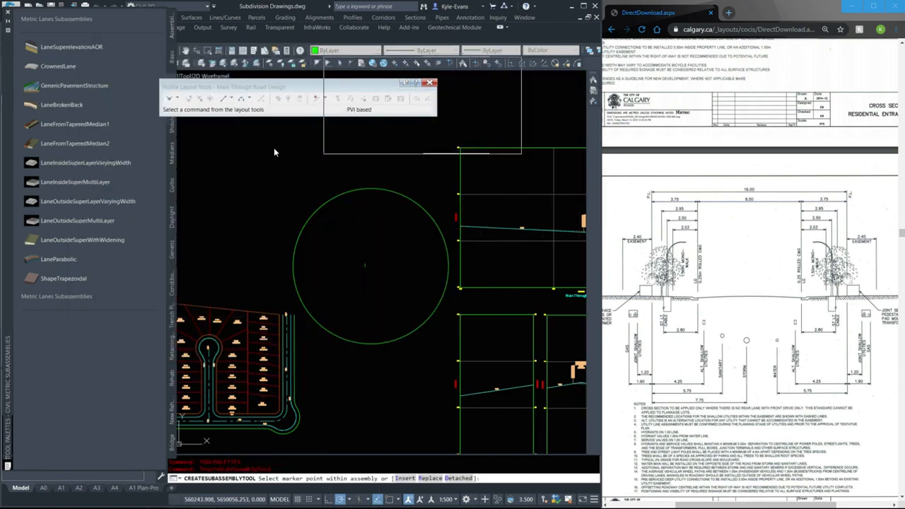
key("Escape")
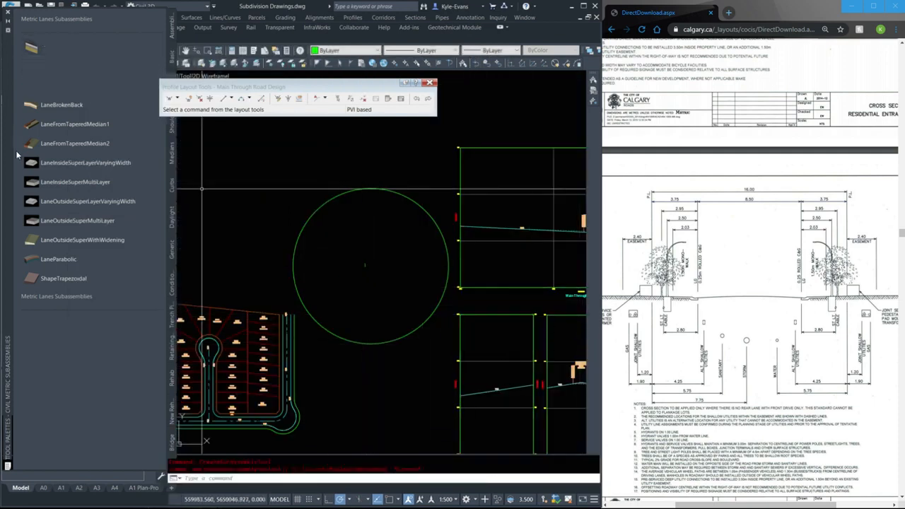
Dock the subassembly tool palettes beside the drawing and close the Properties palette and the Toolspace
left_click_drag(12, 153, 55, 145)
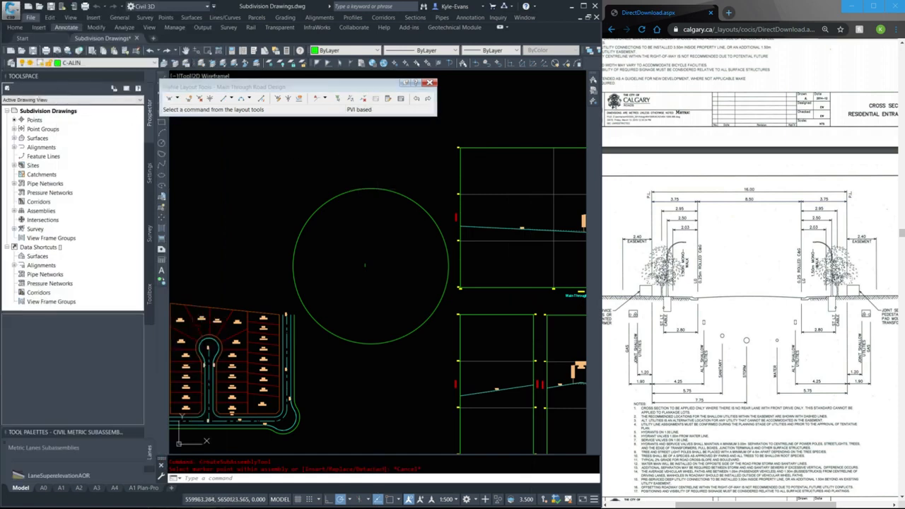
mouse_move(0, 204)
left_mouse_down()
mouse_move(220, 166)
mouse_move(0, 188)
mouse_move(198, 166)
mouse_move(169, 179)
left_mouse_up()
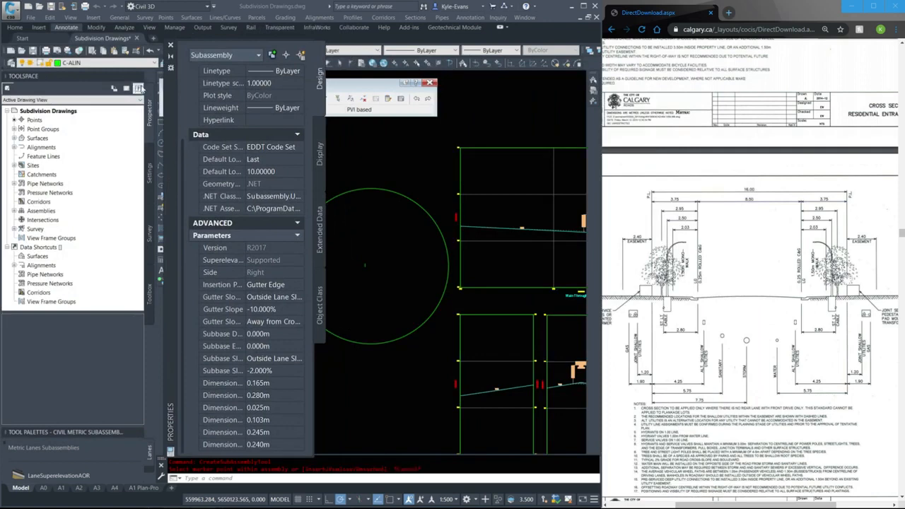
left_click(170, 44)
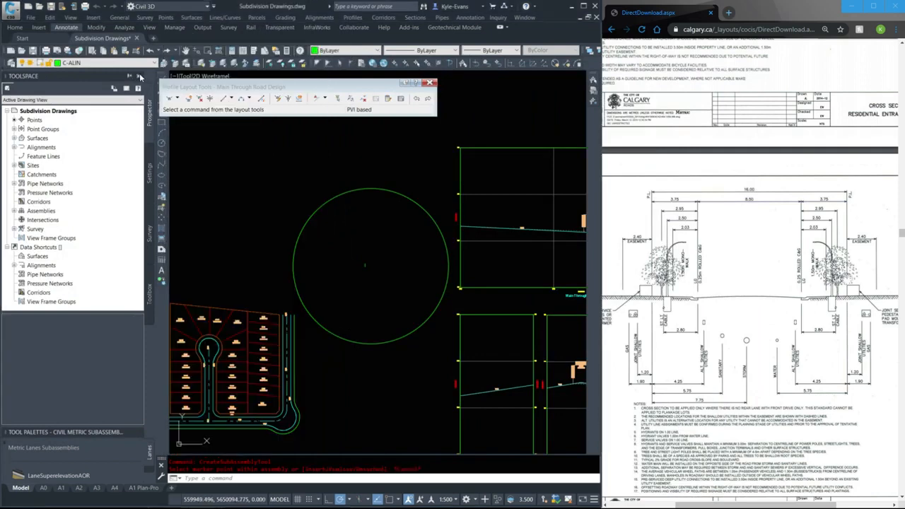
left_click(150, 77)
key("Escape")
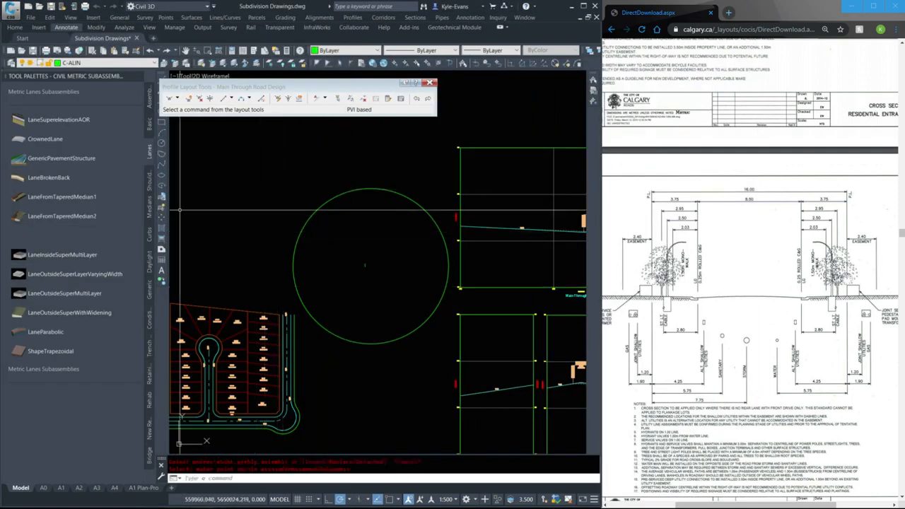
left_click(36, 118)
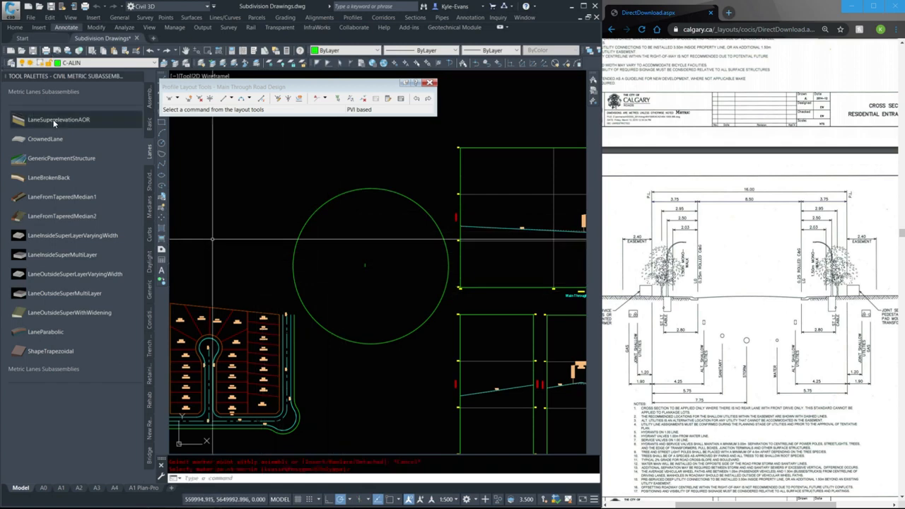
left_click_drag(257, 191, 161, 240)
key("Escape")
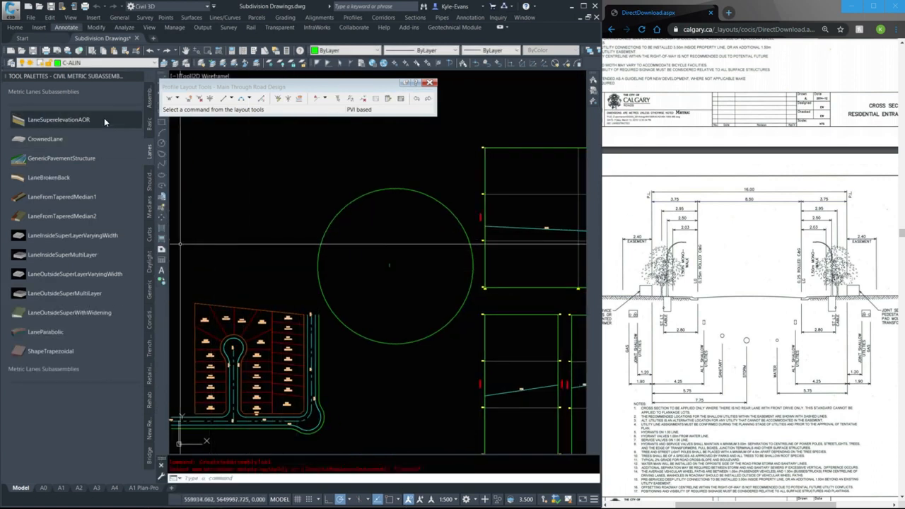
Attach a right-side LaneSuperelevationAOR lane with a width of 4 m to the assembly baseline
left_click(59, 120)
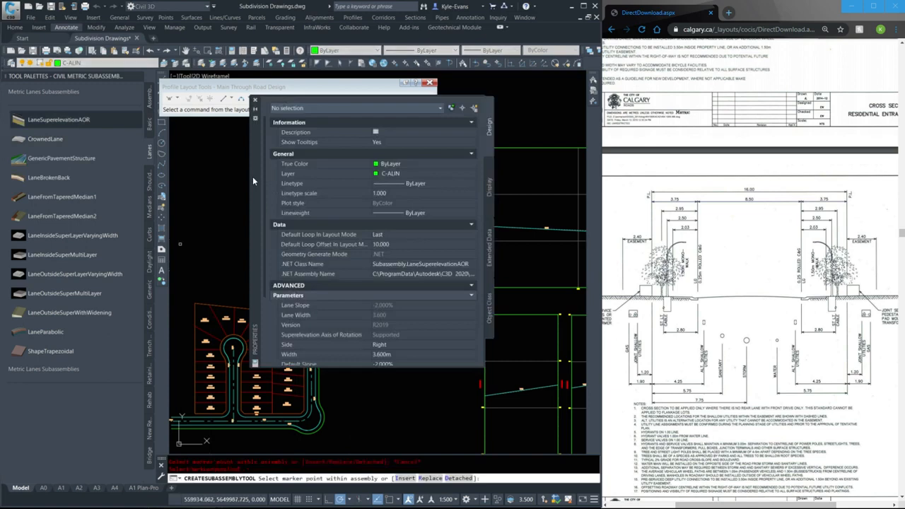
left_click_drag(252, 176, 224, 181)
scroll(368, 301, "down", 5)
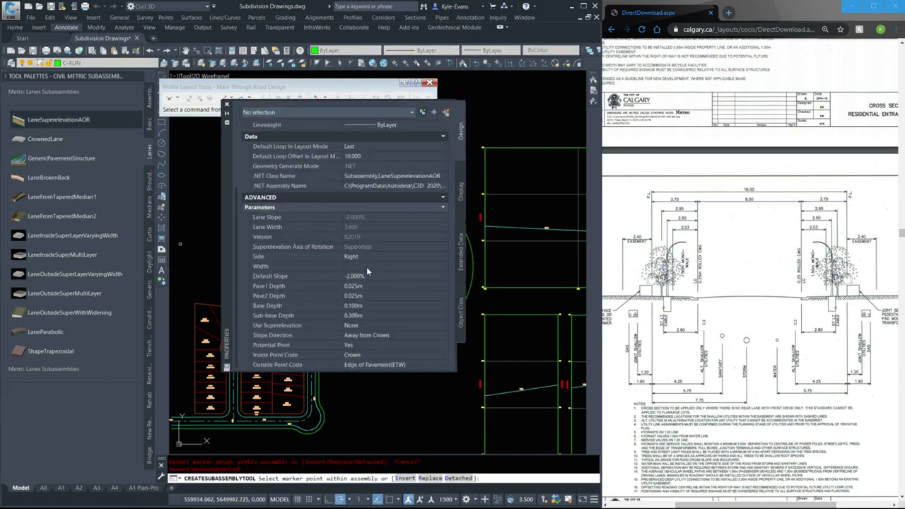
left_click(367, 267)
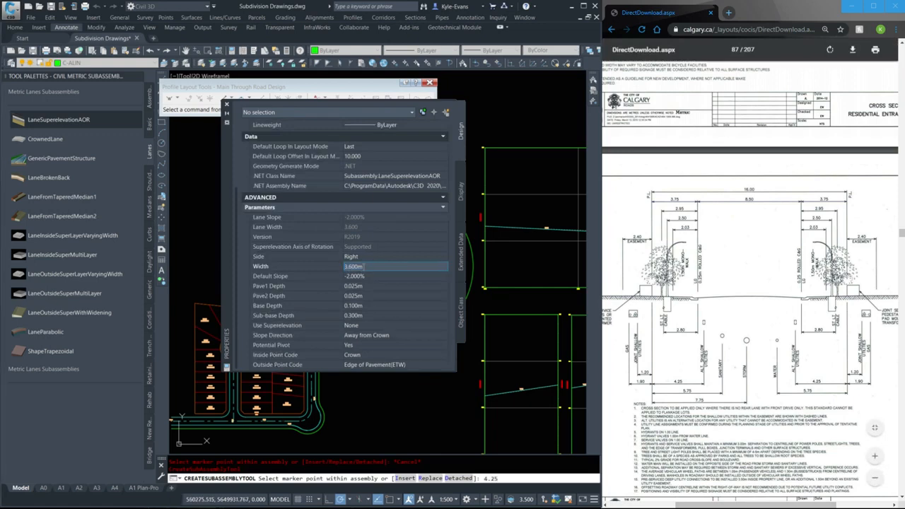
left_click_drag(365, 267, 312, 267)
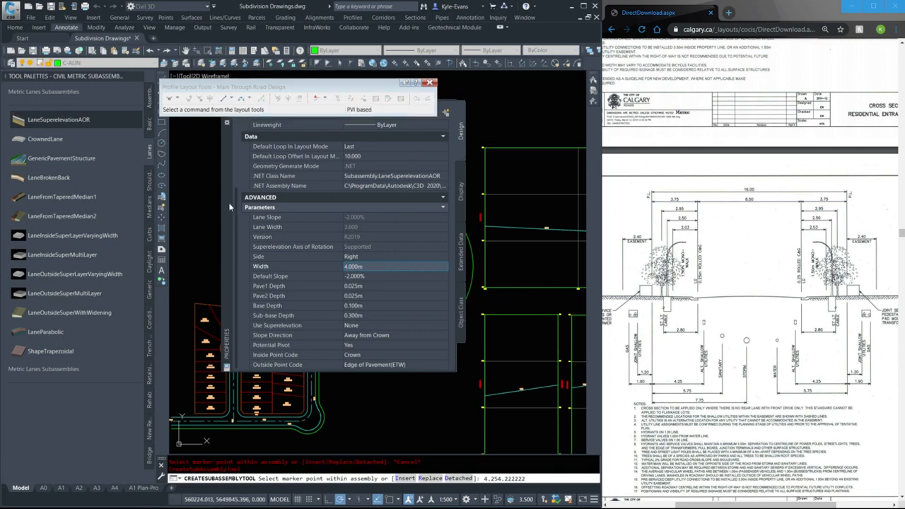
left_click_drag(229, 203, 698, 220)
scroll(272, 271, "up", 5)
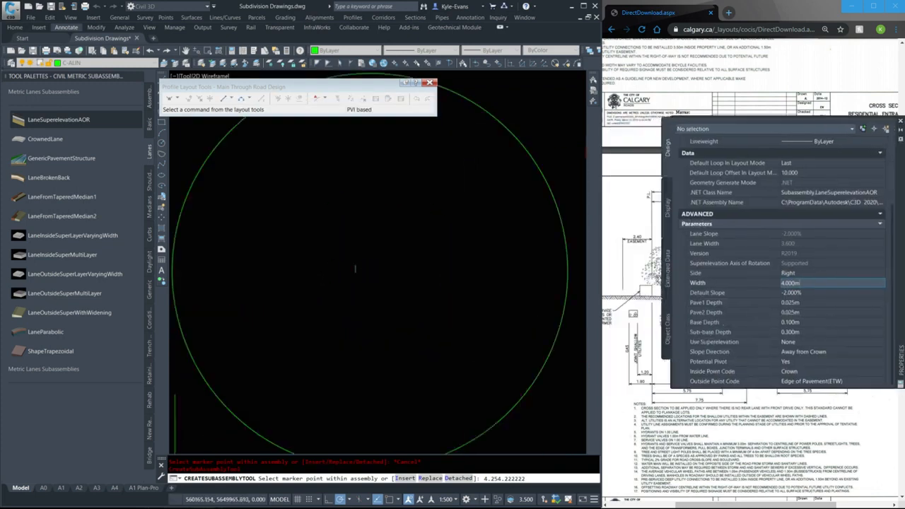
scroll(318, 267, "up", 5)
middle_click_drag(215, 297, 307, 285)
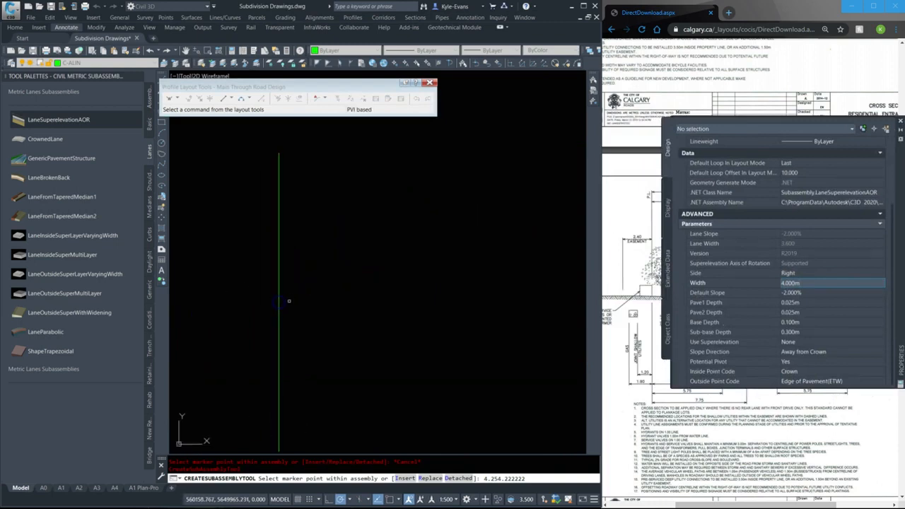
scroll(303, 319, "down", 5)
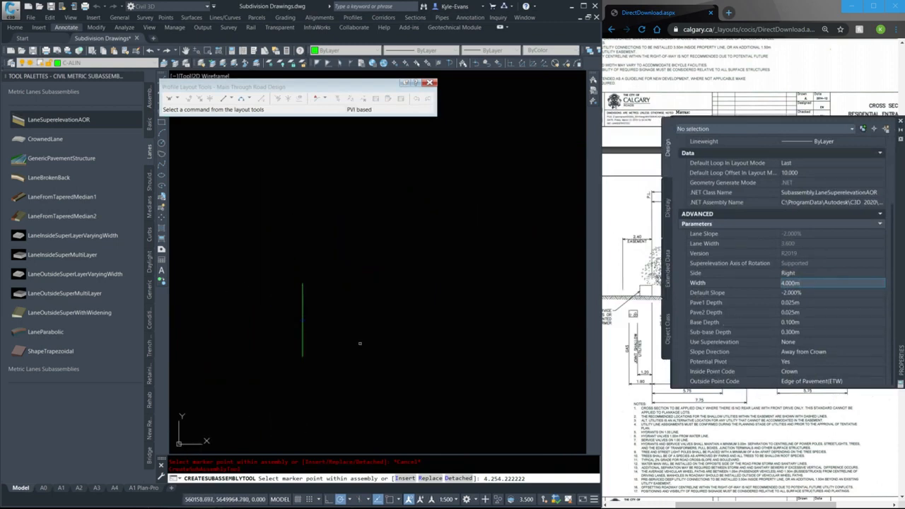
scroll(273, 300, "up", 4)
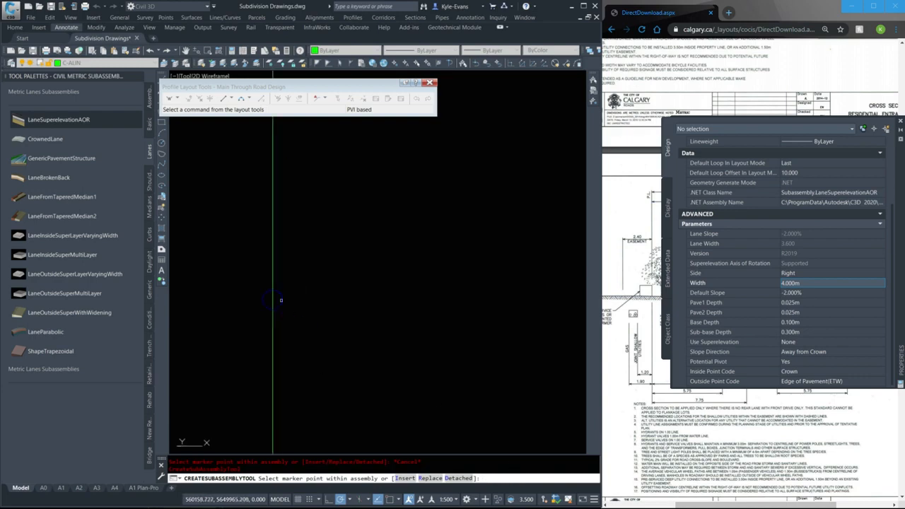
scroll(367, 315, "down", 5)
left_click(370, 326)
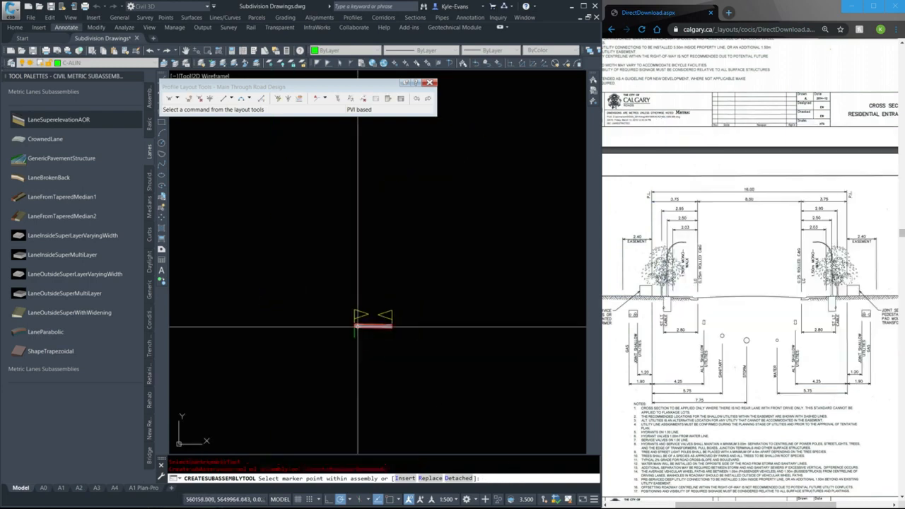
Set the placed lane's width to 4.25 m and show the metric curb subassemblies
right_click(393, 116)
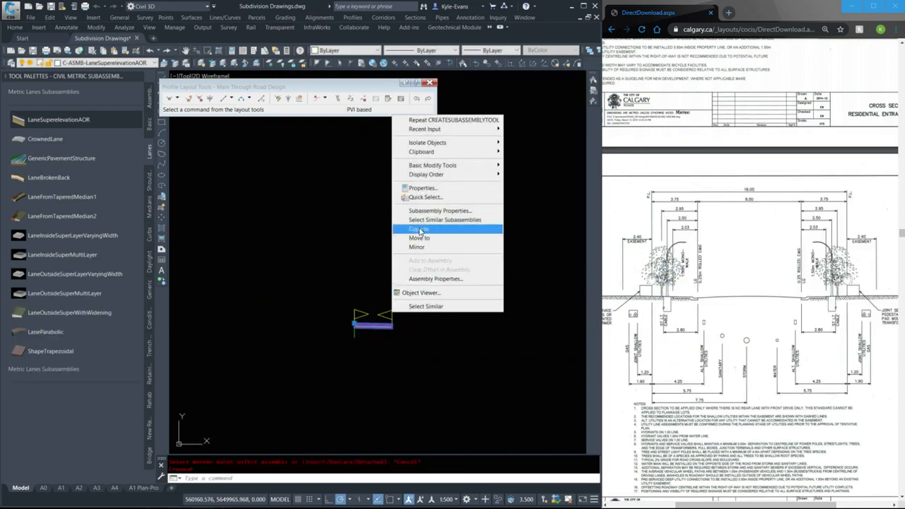
left_click(434, 190)
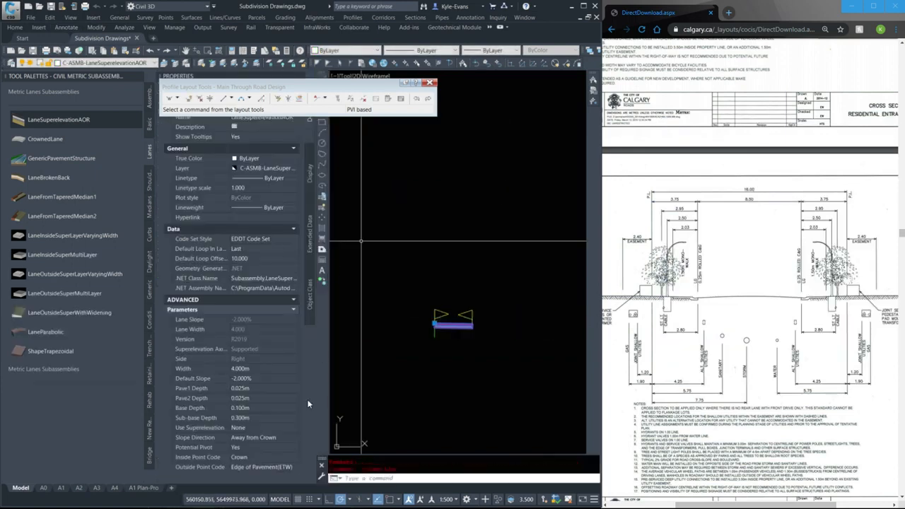
left_click(258, 369)
type("4.")
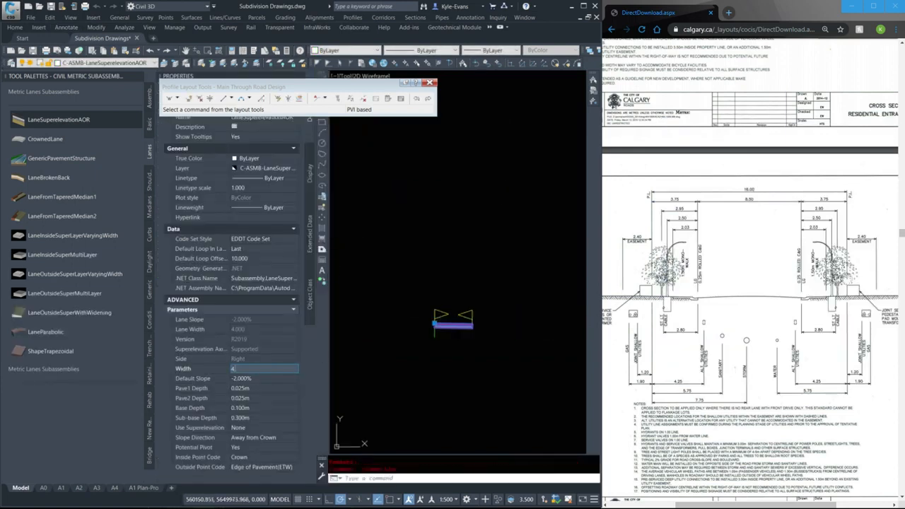
type("25")
key("Tab")
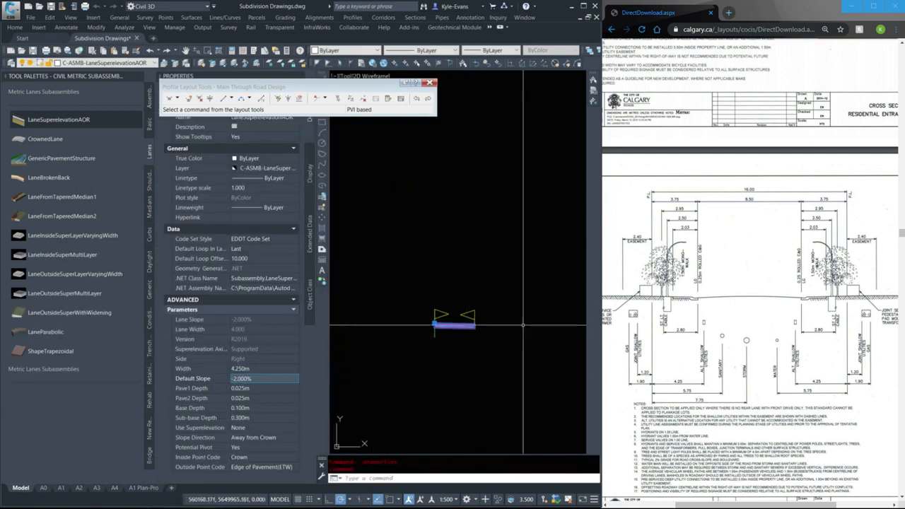
mouse_move(463, 321)
middle_mouse_down()
mouse_move(389, 299)
mouse_move(453, 285)
middle_mouse_up()
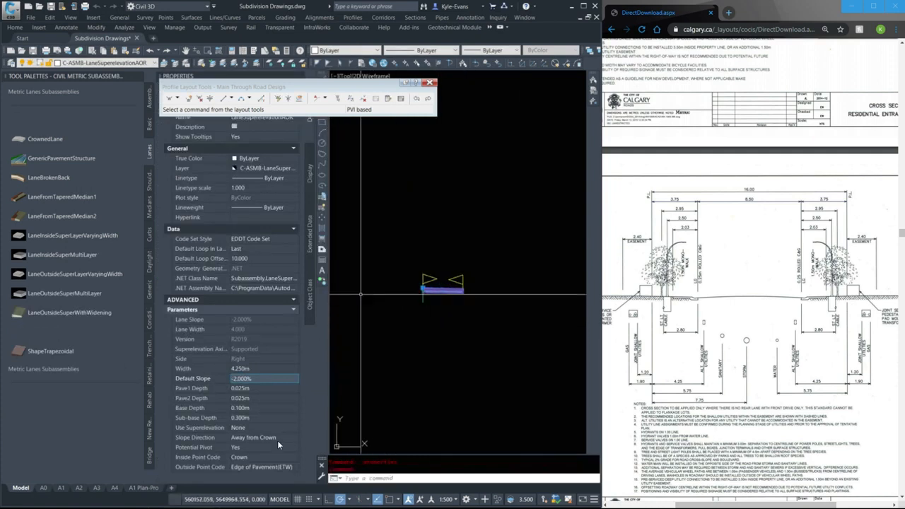
left_click(257, 368)
left_click(277, 379)
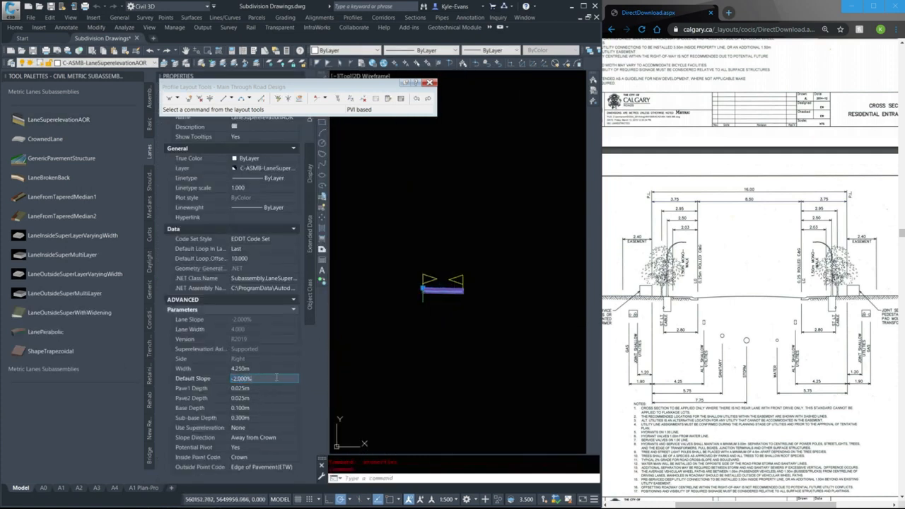
left_click(503, 307)
key("Escape")
key("Escape")
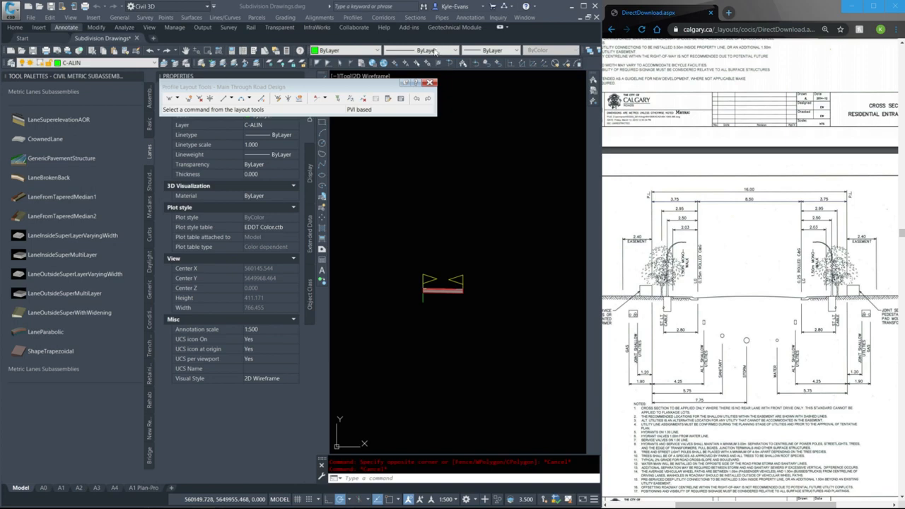
left_click(150, 232)
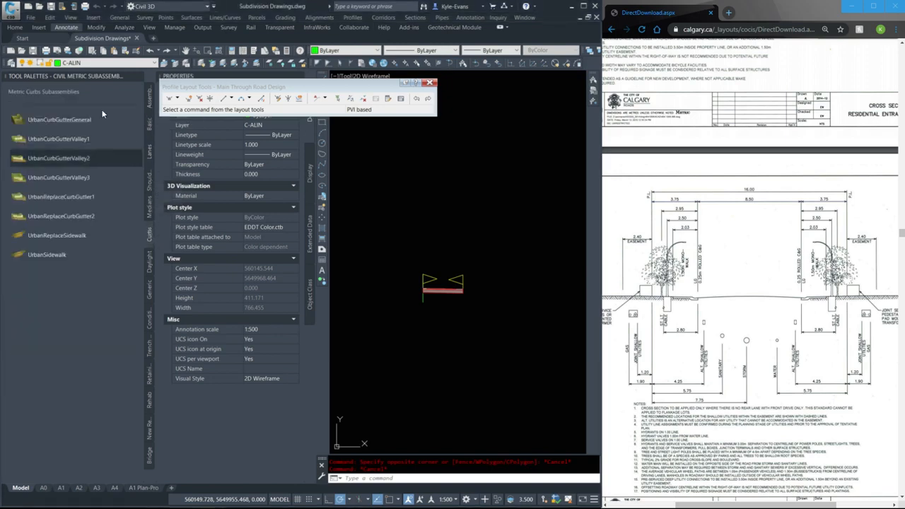
Start a right-side UrbanCurbGutterValley1 subassembly and set its dimension A to 0.165 m and dimension B to 0.28 m
left_click(49, 140)
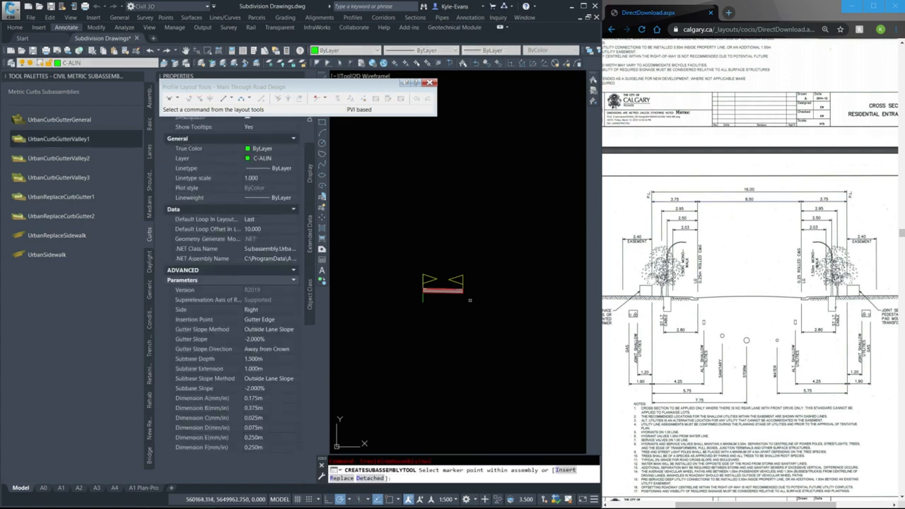
scroll(442, 283, "up", 5)
middle_click_drag(533, 319, 500, 280)
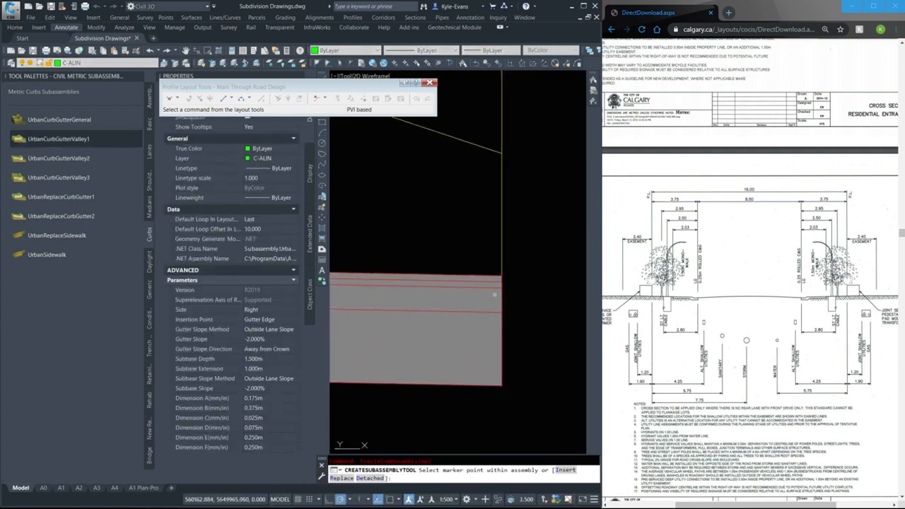
left_click(270, 399)
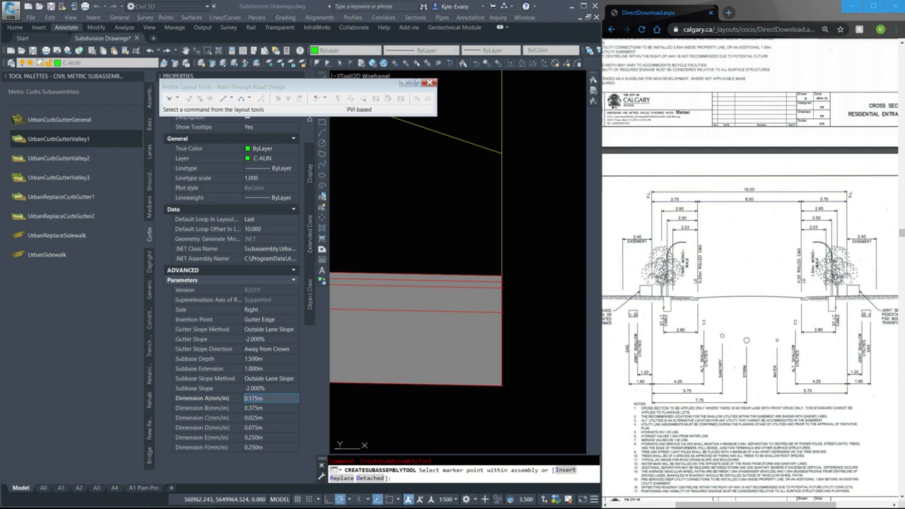
left_click_drag(270, 398, 219, 404)
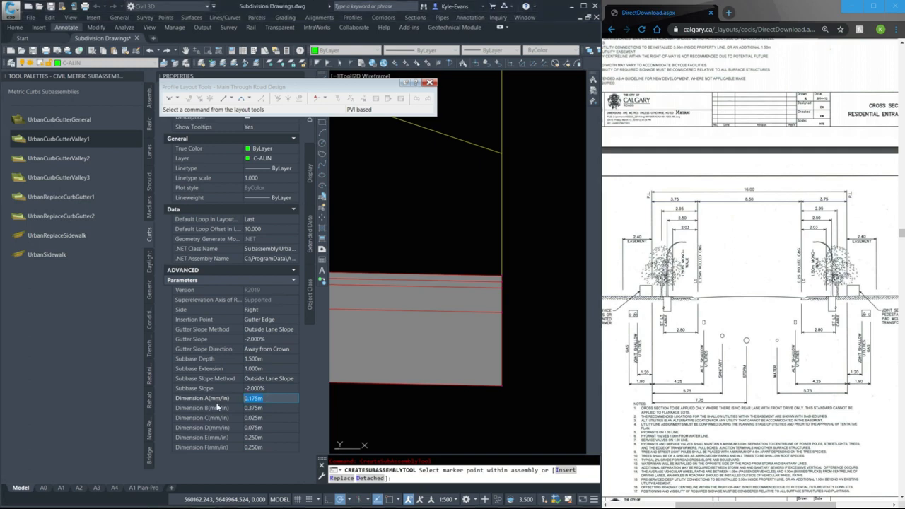
type("16")
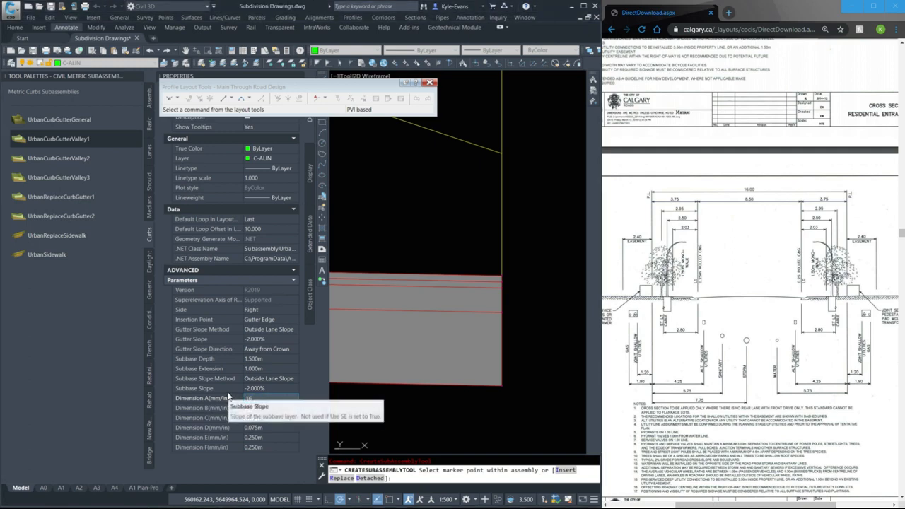
type("5")
left_click(267, 408)
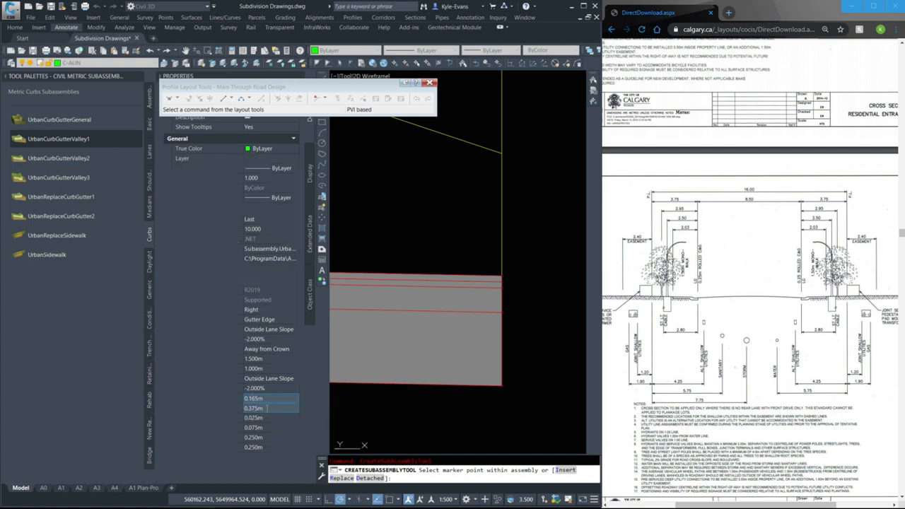
type(".28")
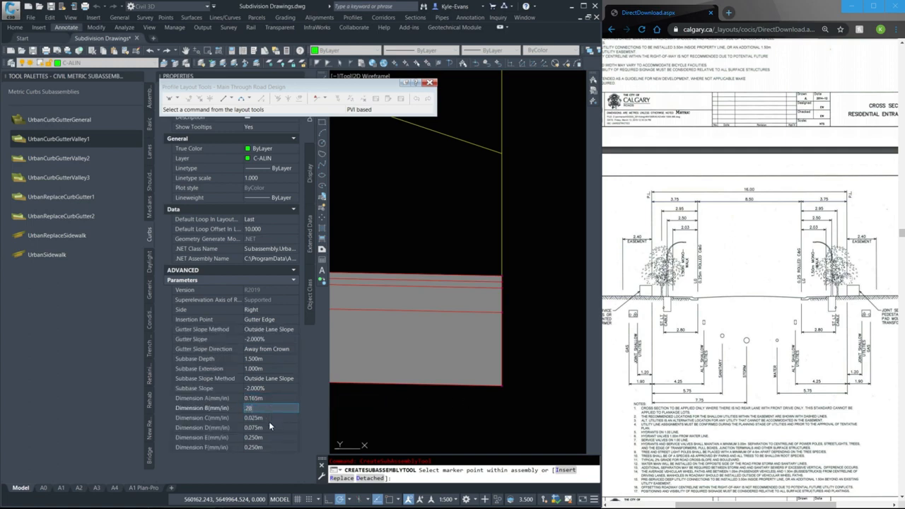
left_click(270, 421)
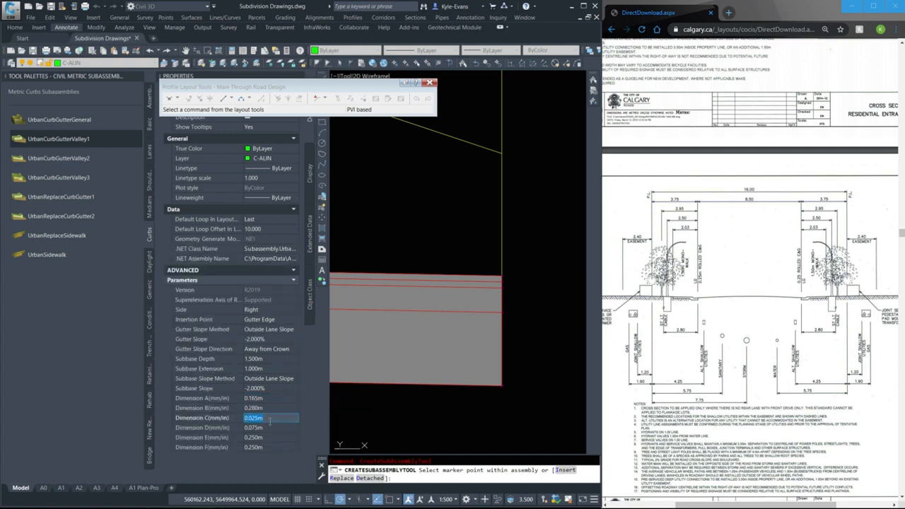
Set the curb's dimension D to 0.103 m, dimension E to 0.245 m and dimension F to 0.24 m
left_click(268, 428)
type(".103")
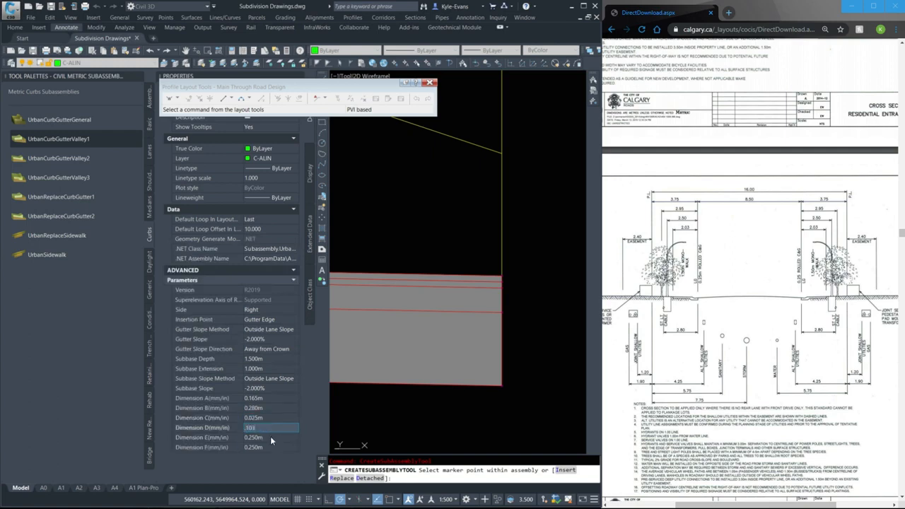
left_click(272, 438)
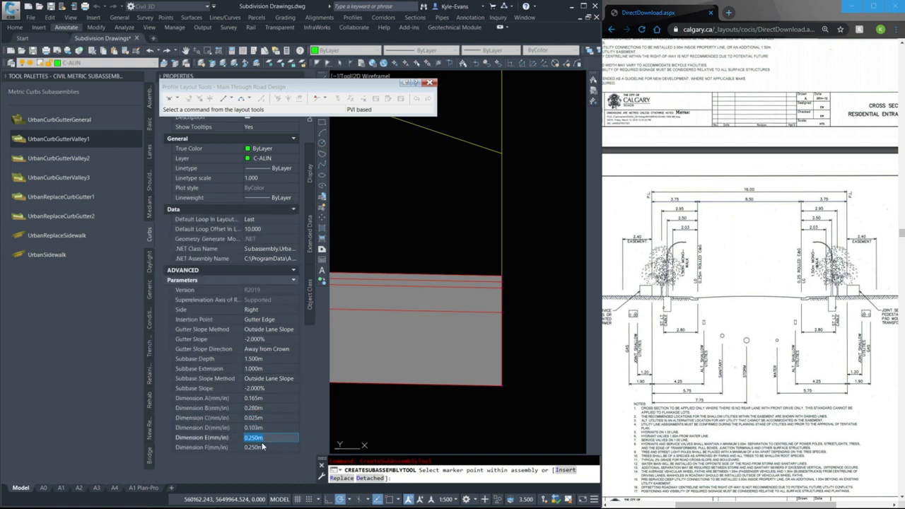
type(".245")
left_click(269, 448)
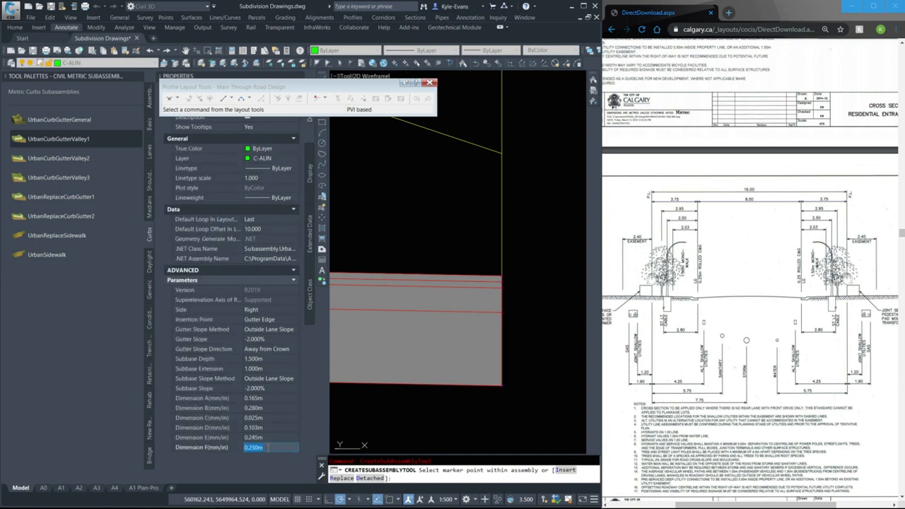
type(".24")
key("Return")
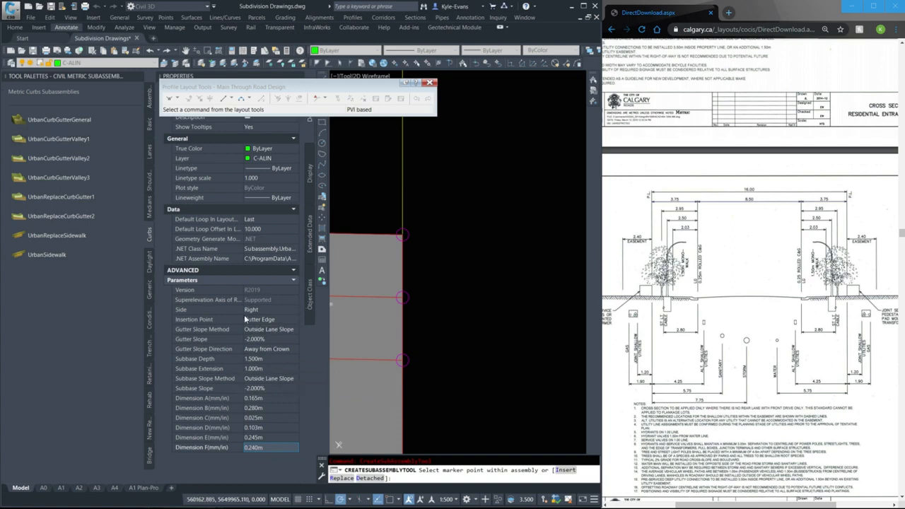
Try to give the curb a -10% gutter slope with zero subbase depth and extension, and leave the placement command
left_click(281, 342)
type("-10")
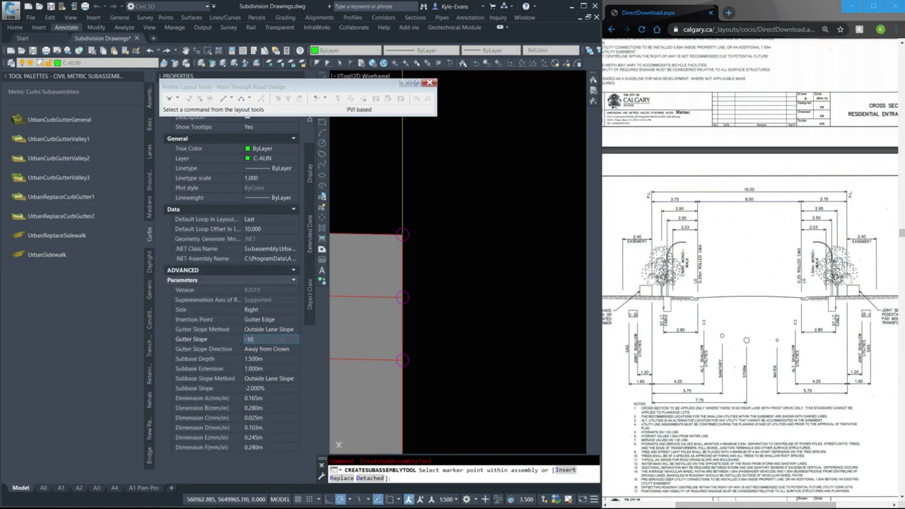
left_click(282, 347)
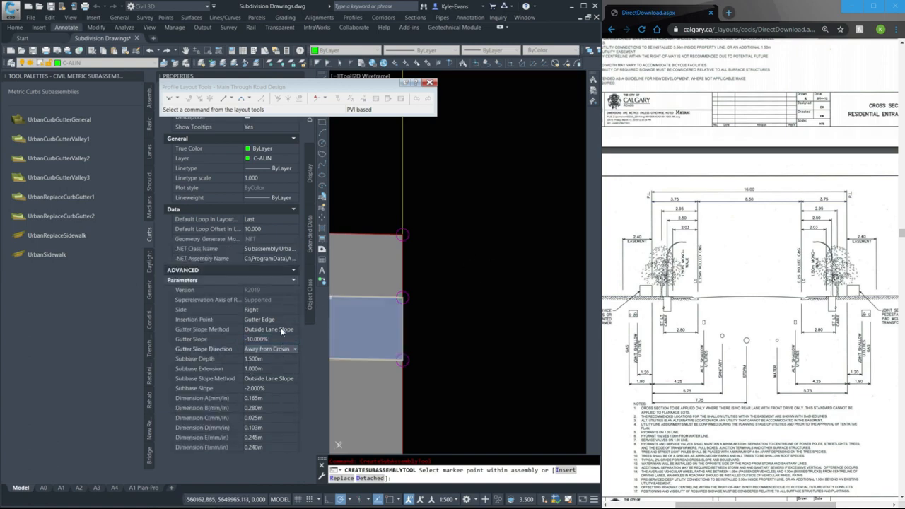
left_click(263, 359)
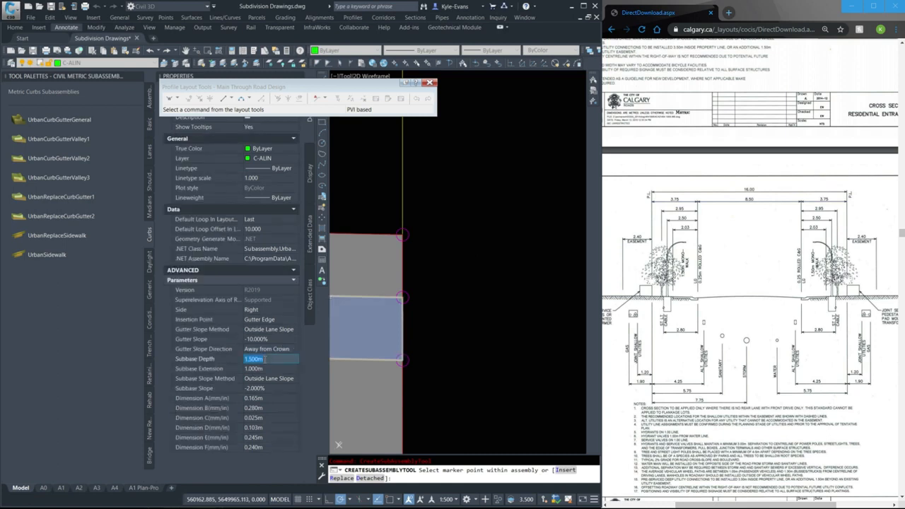
type("0")
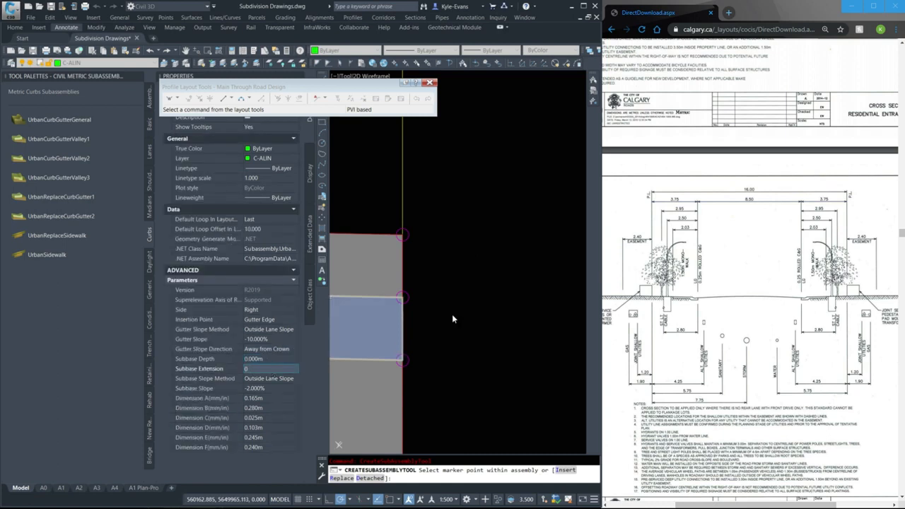
left_click(457, 292)
key("Escape")
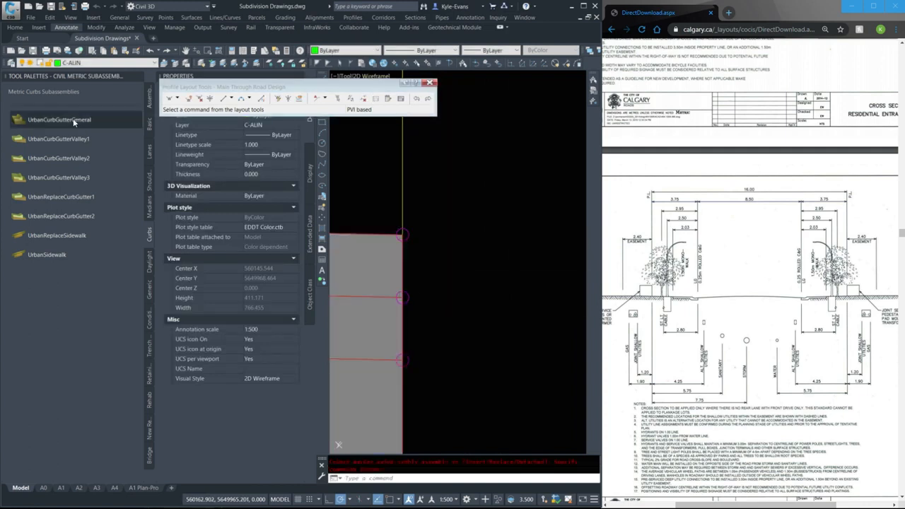
Attach an UrbanCurbGutterValley1 curb with its default parameters to the lane's outer top edge
left_click(69, 140)
left_click(403, 235)
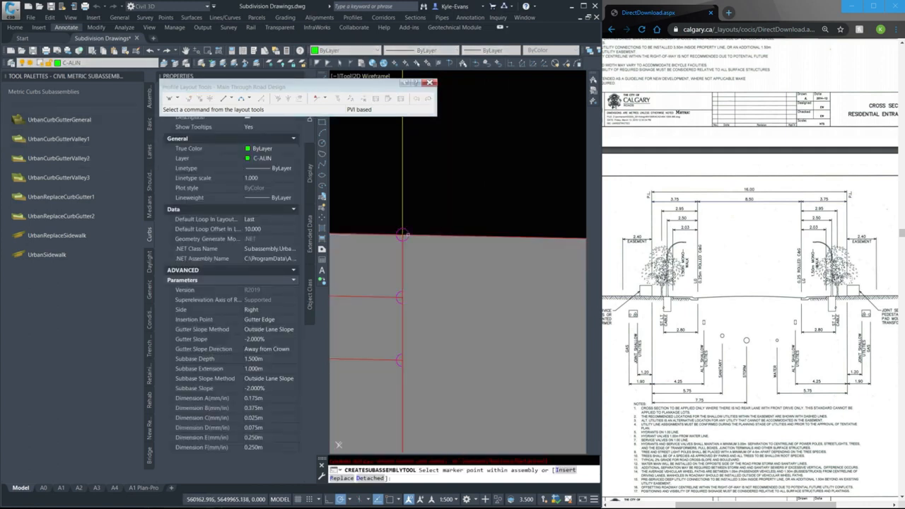
Give the placed curb a -10% gutter slope, zero subbase depth and extension, and a -10% subbase slope
scroll(438, 288, "down", 6)
scroll(486, 304, "down", 5)
key("Escape")
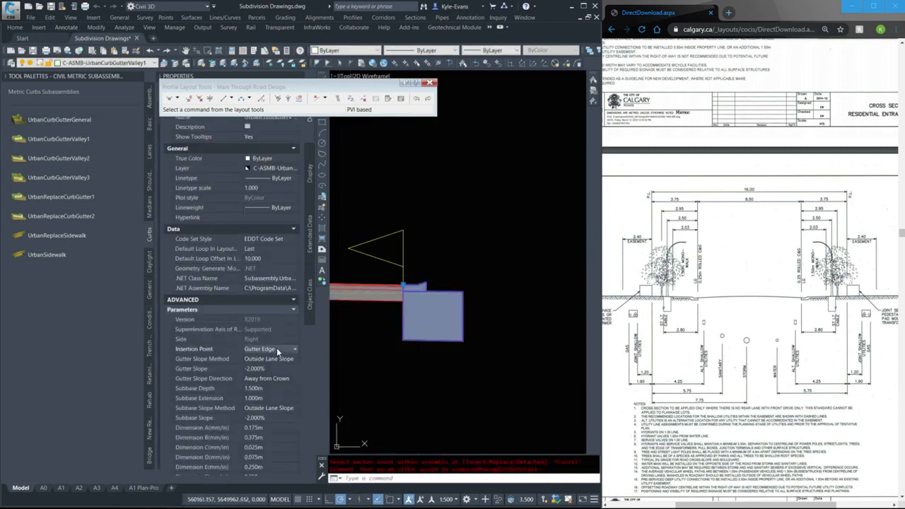
left_click(259, 369)
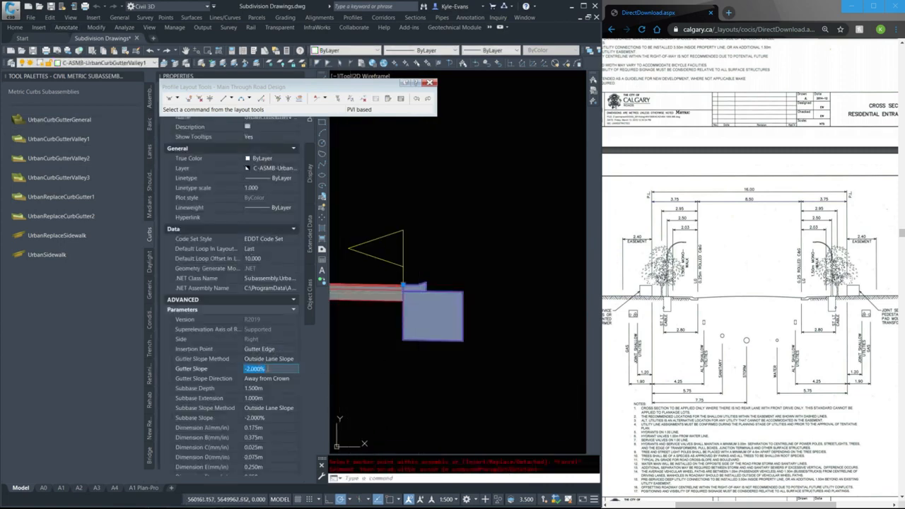
type("-10")
left_click(272, 388)
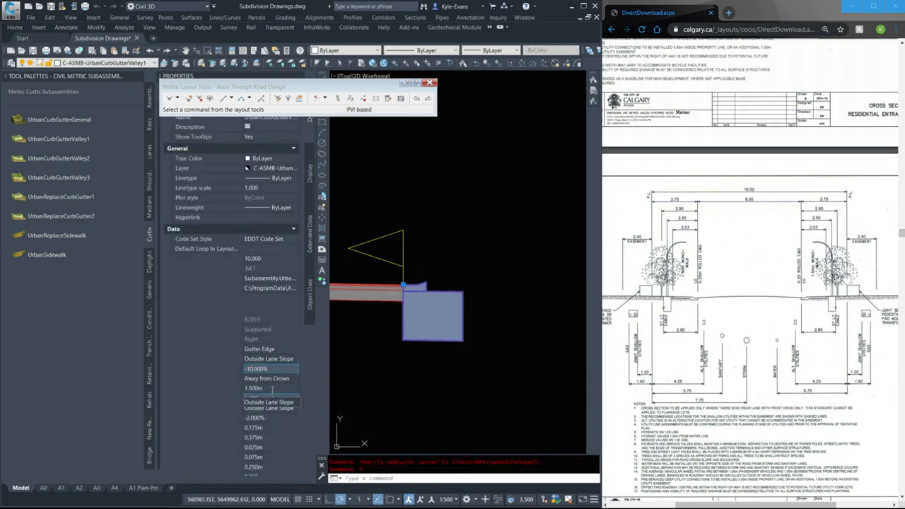
type("0")
left_click(270, 398)
type("0")
left_click(260, 420)
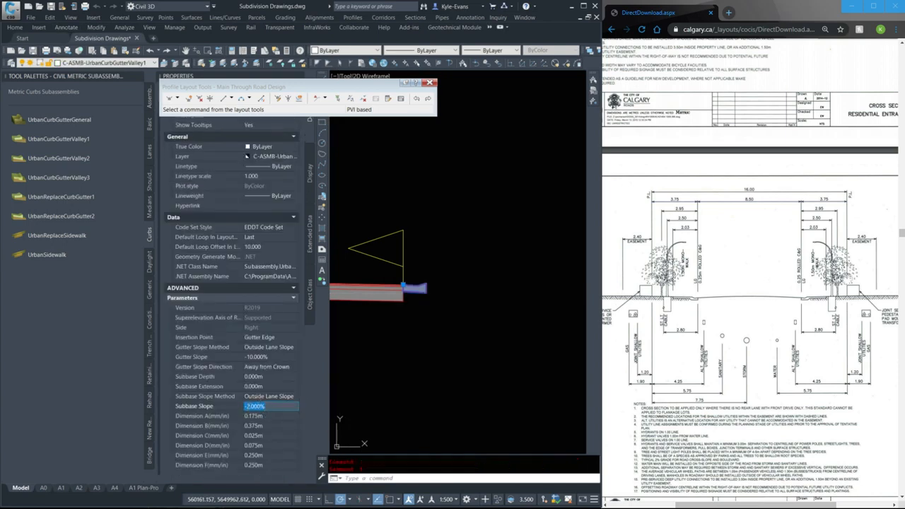
type("-10")
left_click(247, 413)
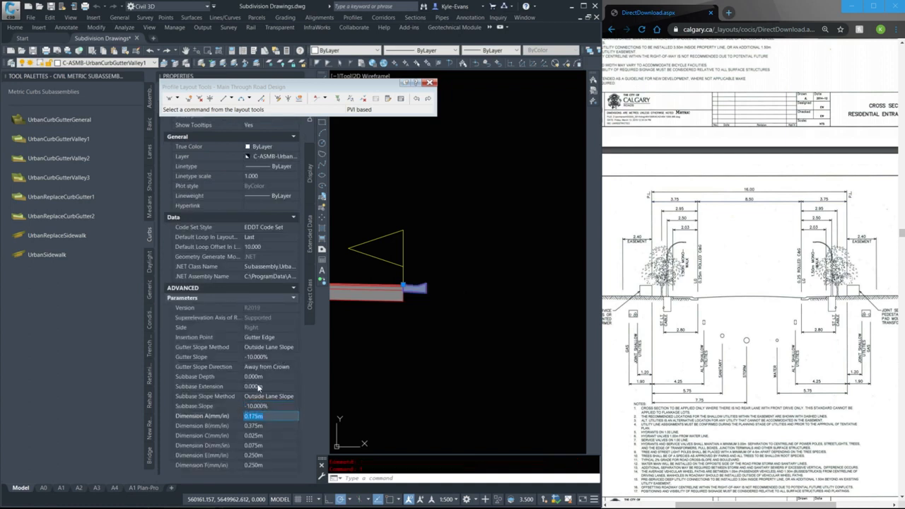
left_click(266, 406)
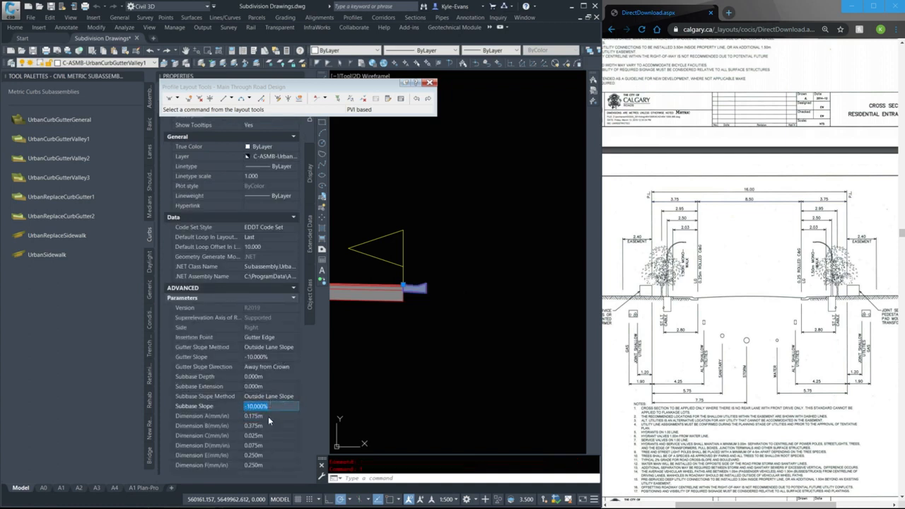
Set the curb's dimension A to 0.165 m, dimension B to 0.28 m and dimension C to 0.025 m
left_click(275, 416)
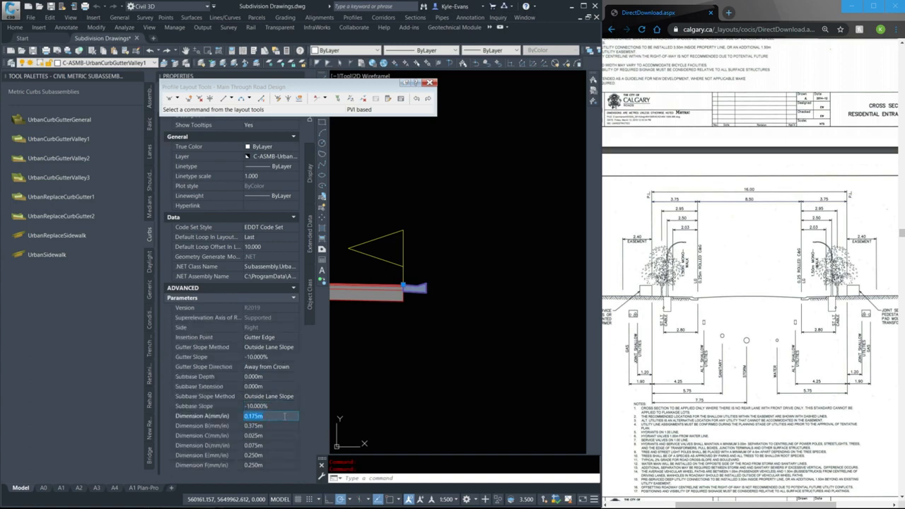
type("3")
left_click(259, 426)
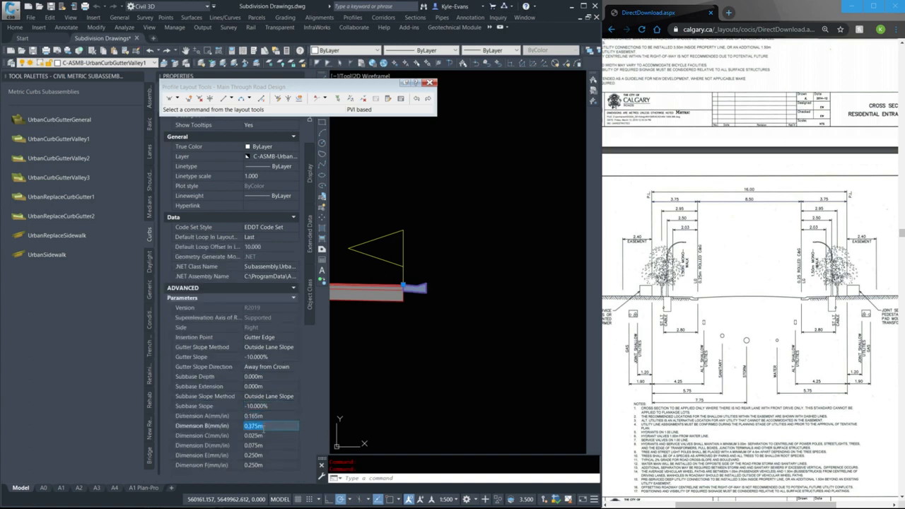
type(".280")
left_click(270, 437)
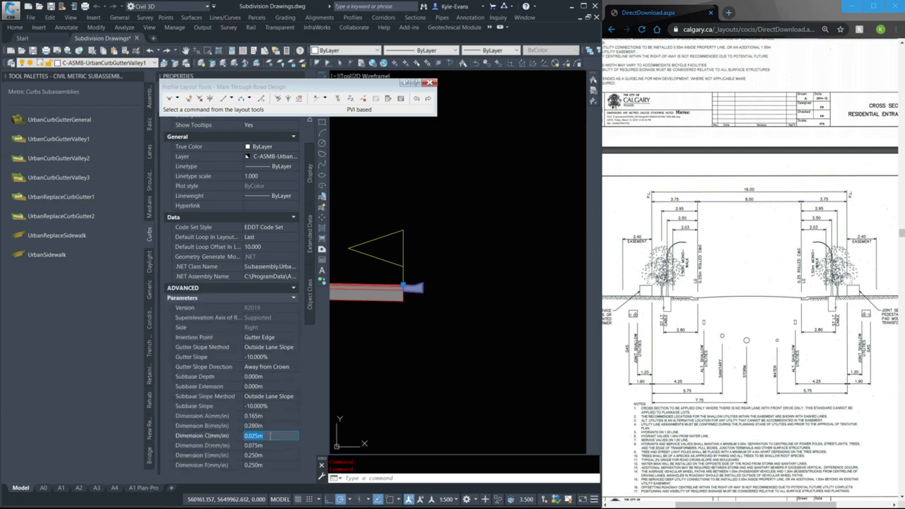
type(".")
Set the placed curb's dimension D to 0.103 m, dimension E to 0.245 m and dimension F to 0.24 m, and deselect it
left_click(268, 447)
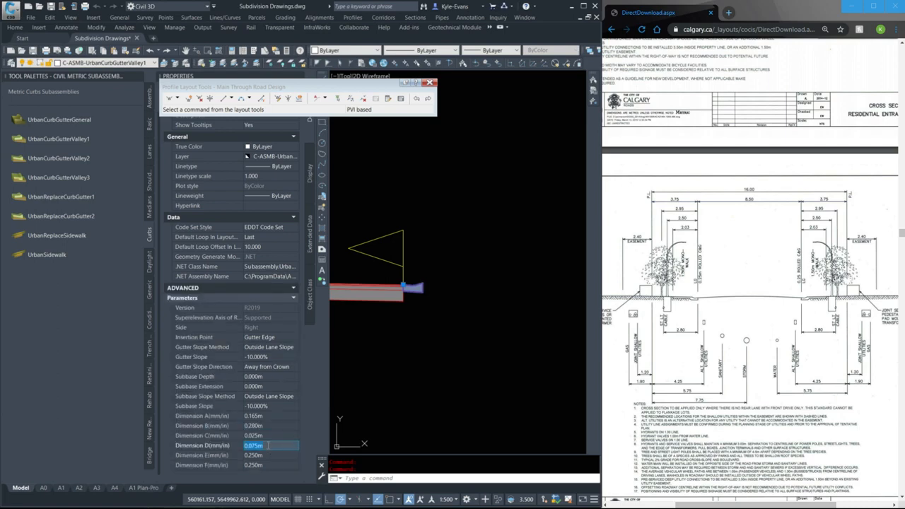
type(".103")
left_click(275, 455)
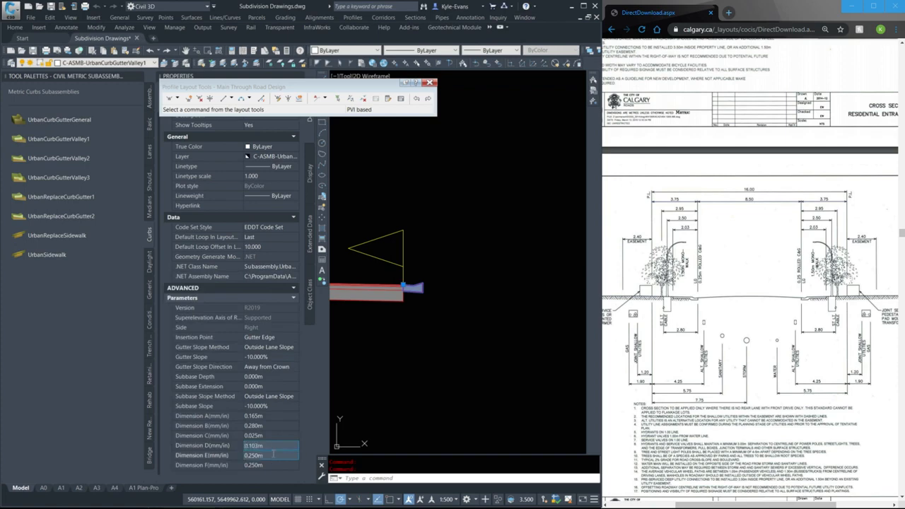
type(".245")
left_click(276, 465)
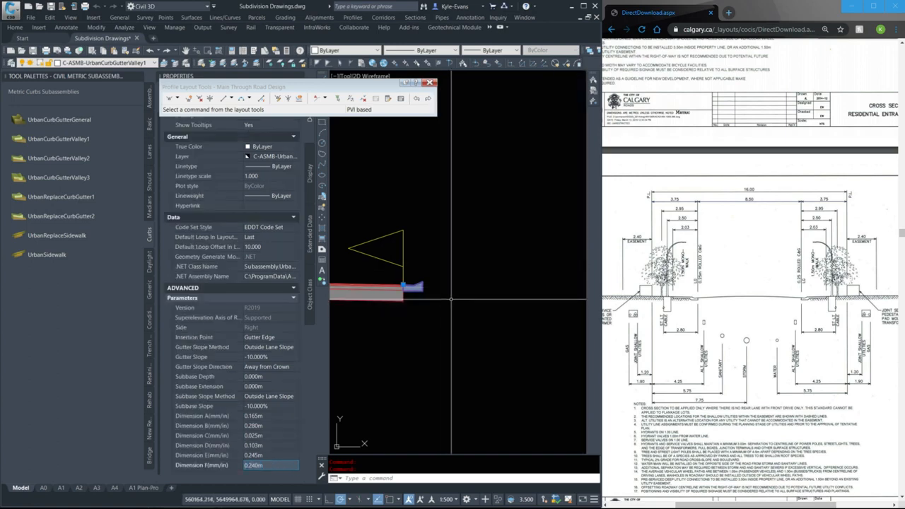
scroll(441, 292, "up", 4)
key("Escape")
scroll(424, 291, "up", 3)
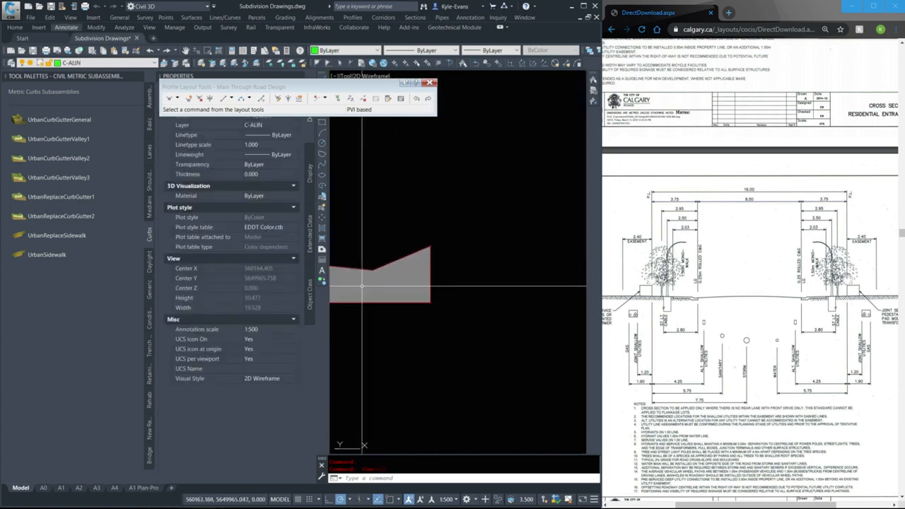
Attach an UrbanSidewalk subassembly with its default parameters to the curb's outer top edge, and select the placed sidewalk
middle_click_drag(408, 317, 427, 364)
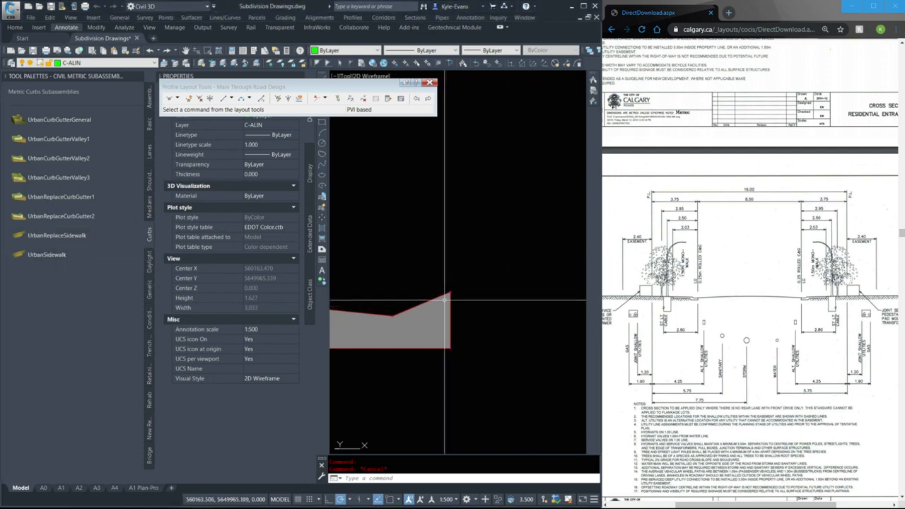
left_click(46, 255)
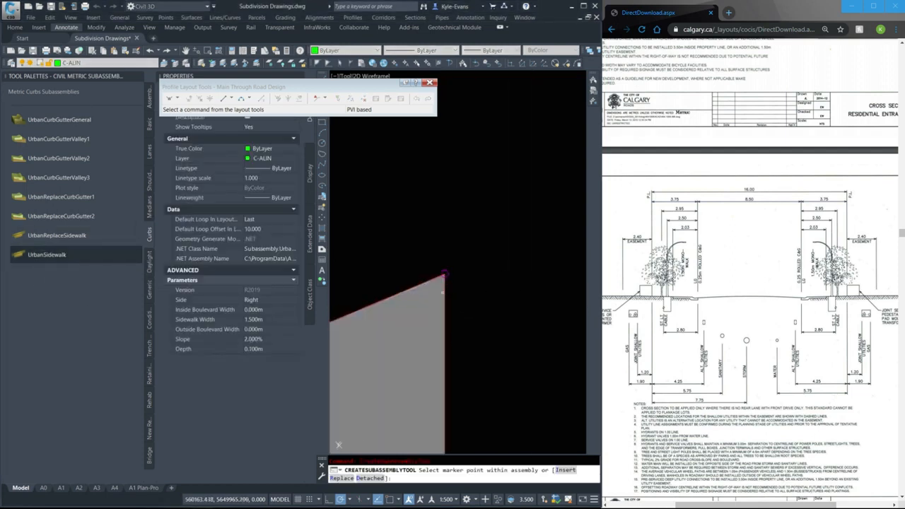
left_click(448, 279)
scroll(340, 268, "down", 6)
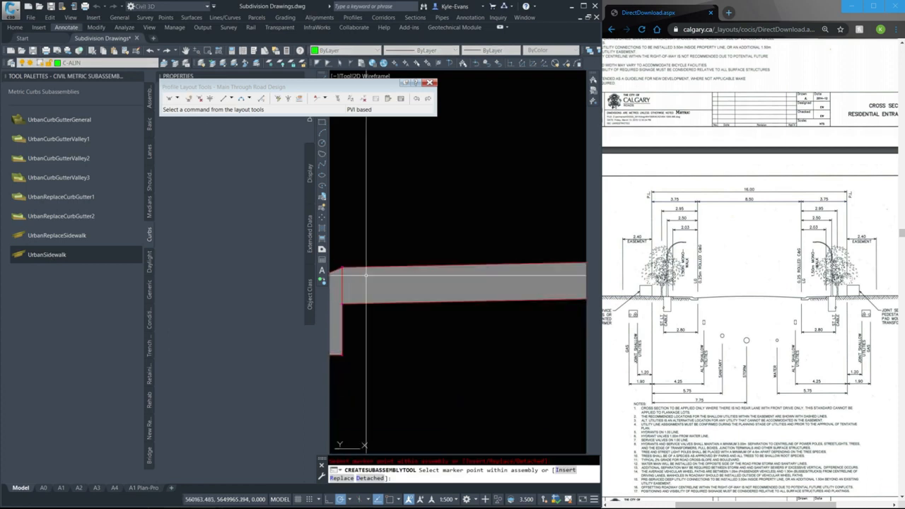
key("Escape")
left_click(432, 329)
left_click(398, 217)
scroll(527, 342, "down", 5)
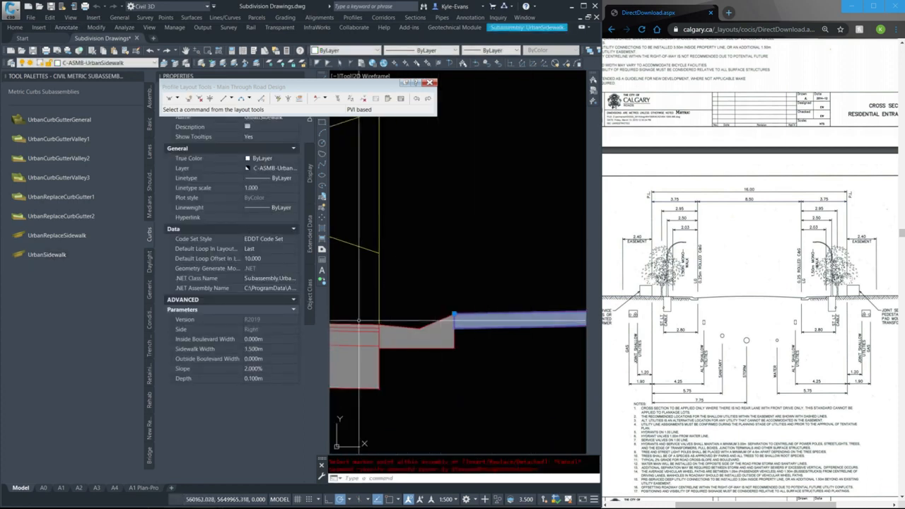
Try an inside boulevard width of 1 m on the sidewalk and return it to 0 m
left_click(267, 339)
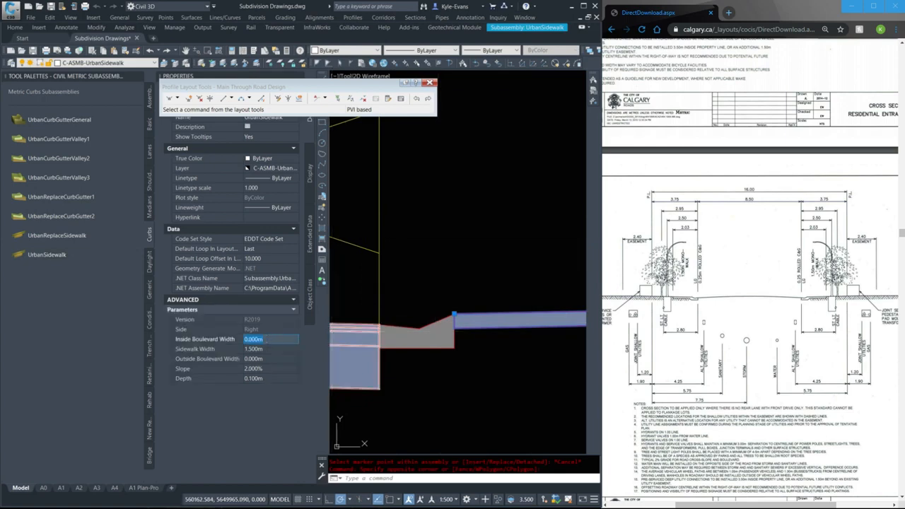
type("1")
key("Tab")
scroll(404, 288, "down", 5)
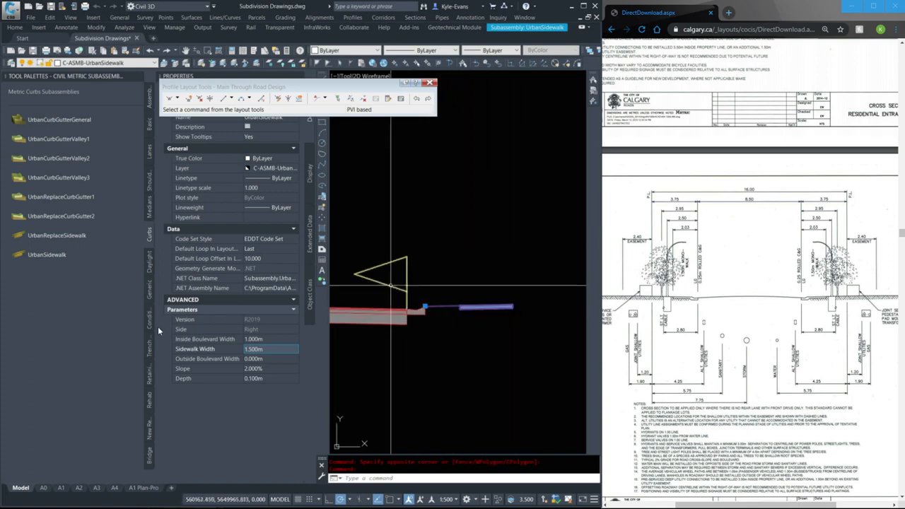
left_click(263, 338)
type("0")
key("Return")
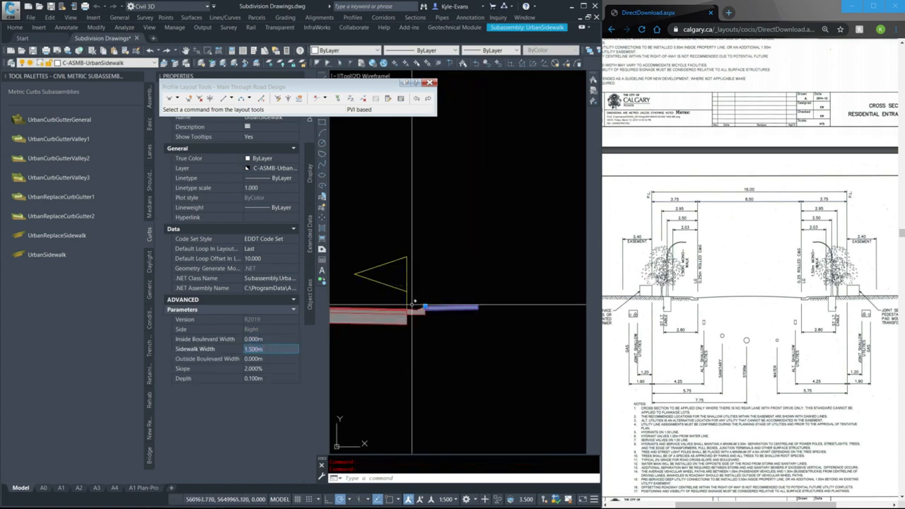
Set the sidewalk's outside boulevard width to 1.725 m and deselect the sidewalk
left_click(273, 349)
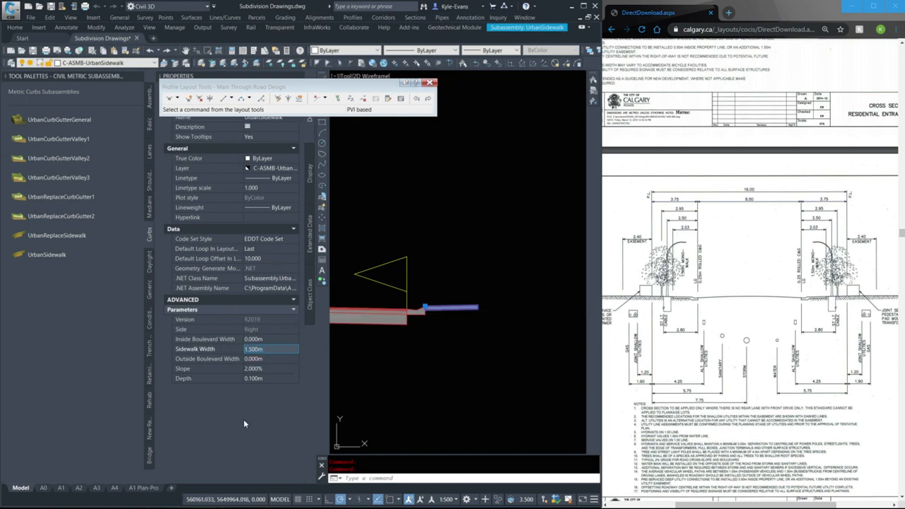
double_click(270, 352)
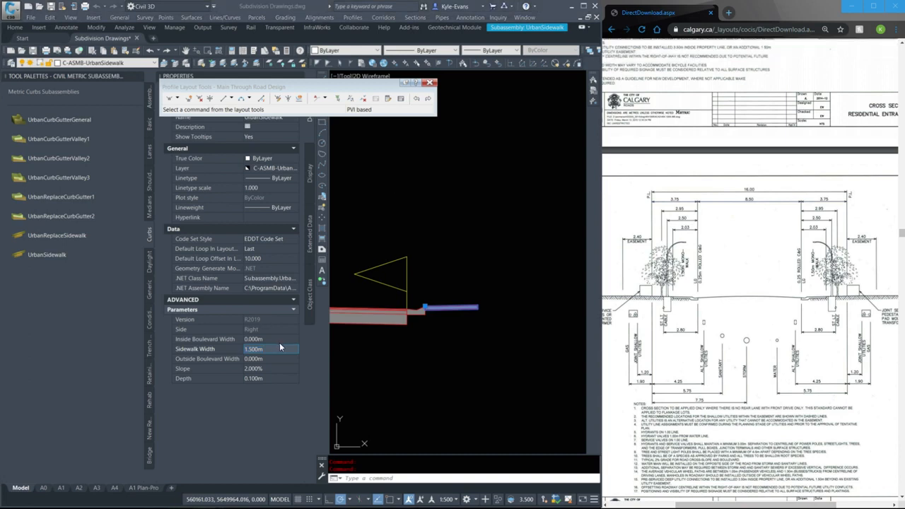
left_click(268, 359)
type("1.")
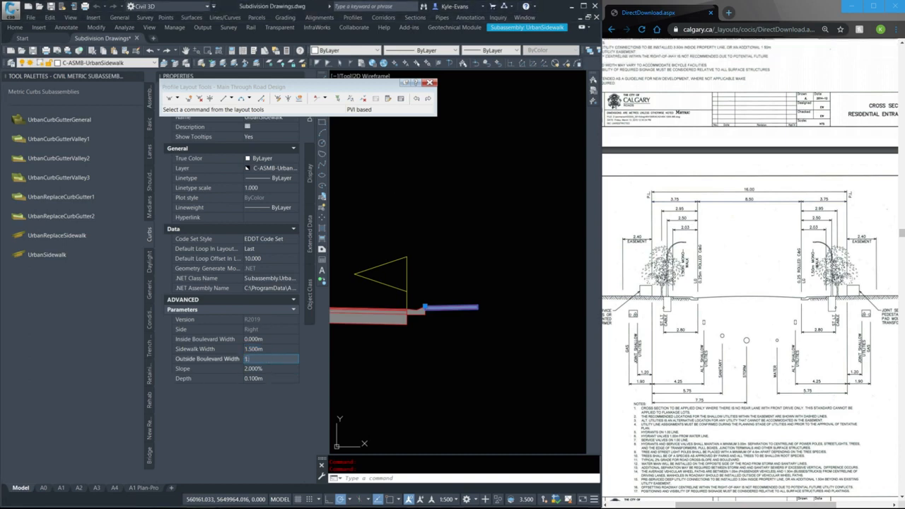
type("725m")
left_click(272, 369)
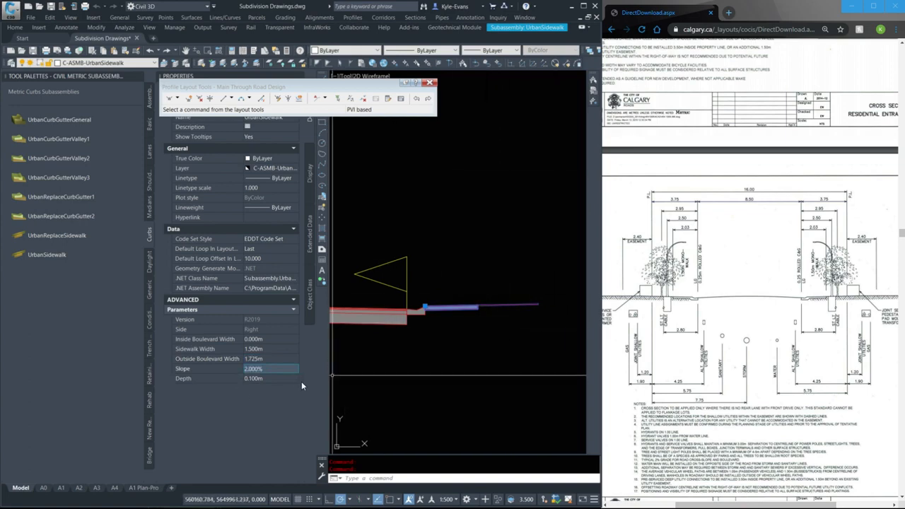
left_click(286, 380)
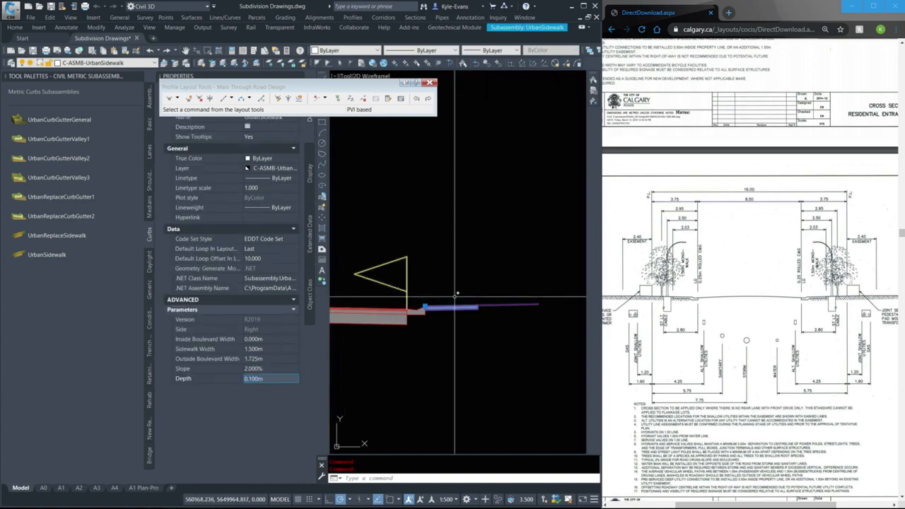
middle_click_drag(389, 383, 424, 382)
key("Escape")
Measure the distance from the outer end of the boulevard to the assembly's centreline
scroll(423, 380, "down", 3)
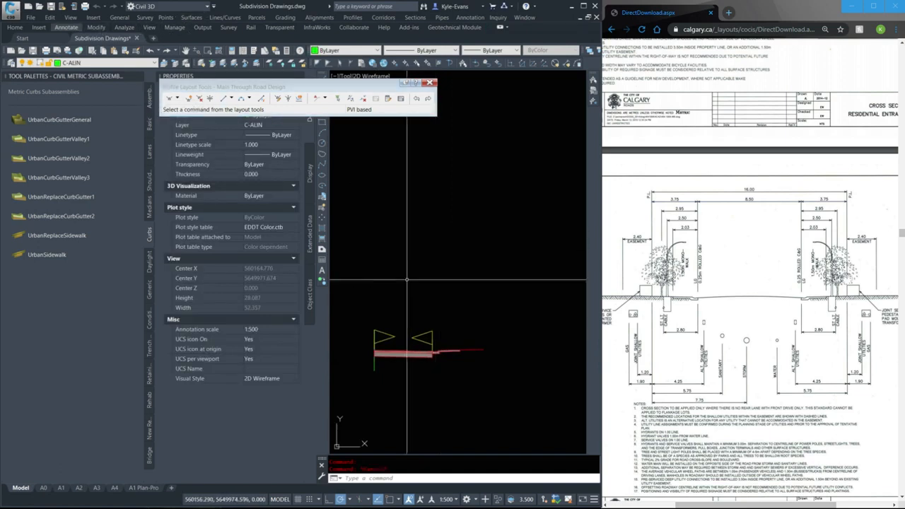
type("dist")
key("Return")
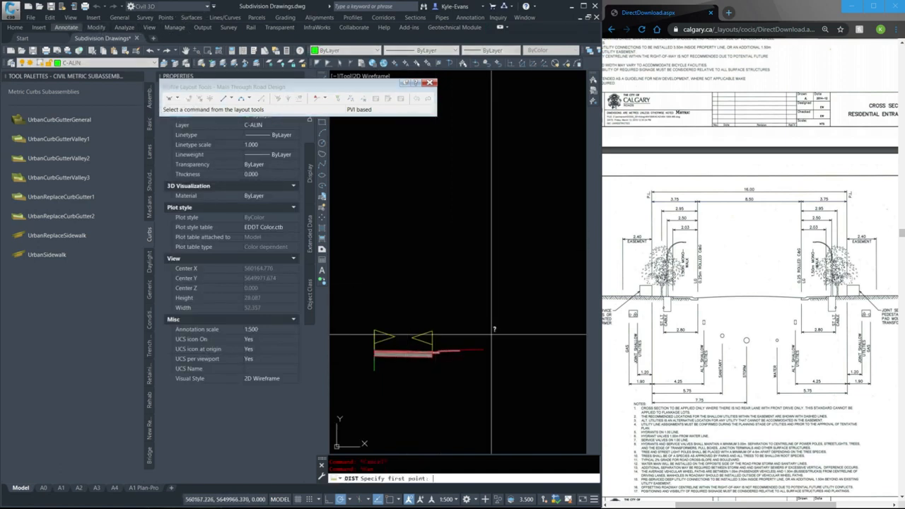
right_click(508, 373, "shift")
key("e")
left_click(481, 350)
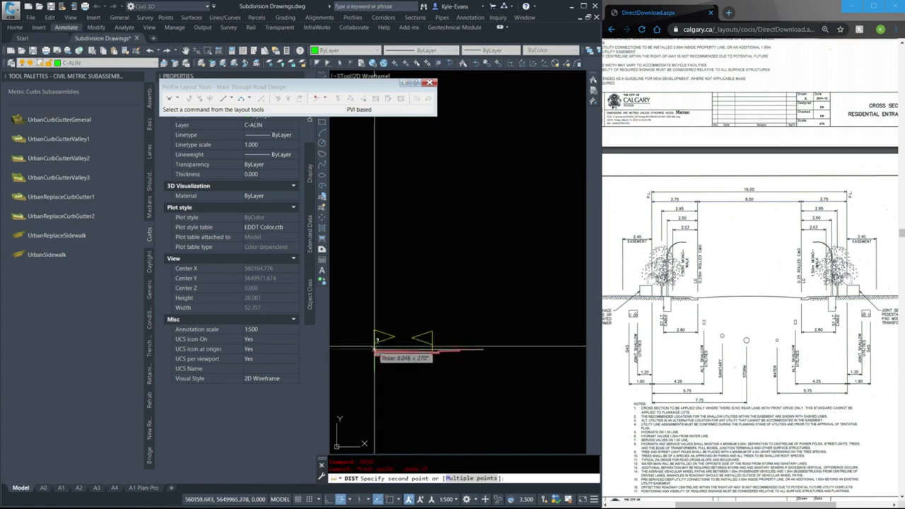
right_click(376, 349, "shift")
key("e")
scroll(374, 346, "up", 10)
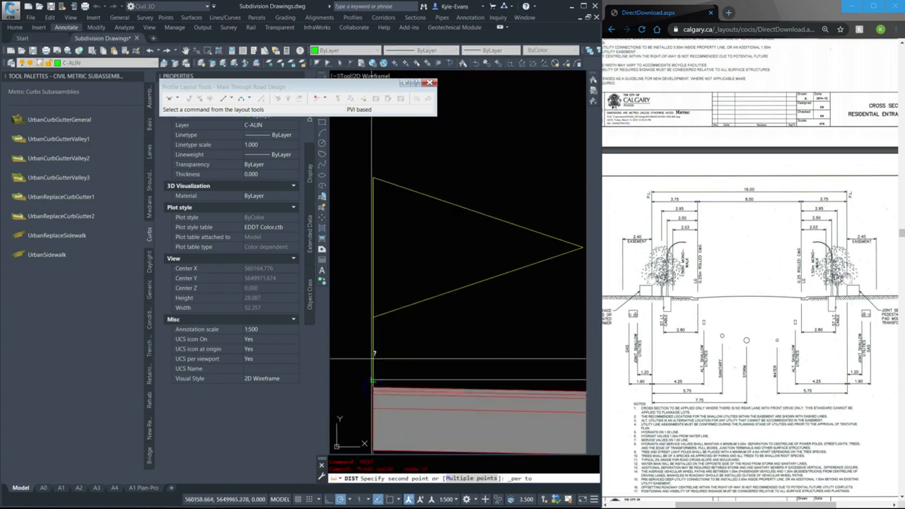
left_click(375, 387)
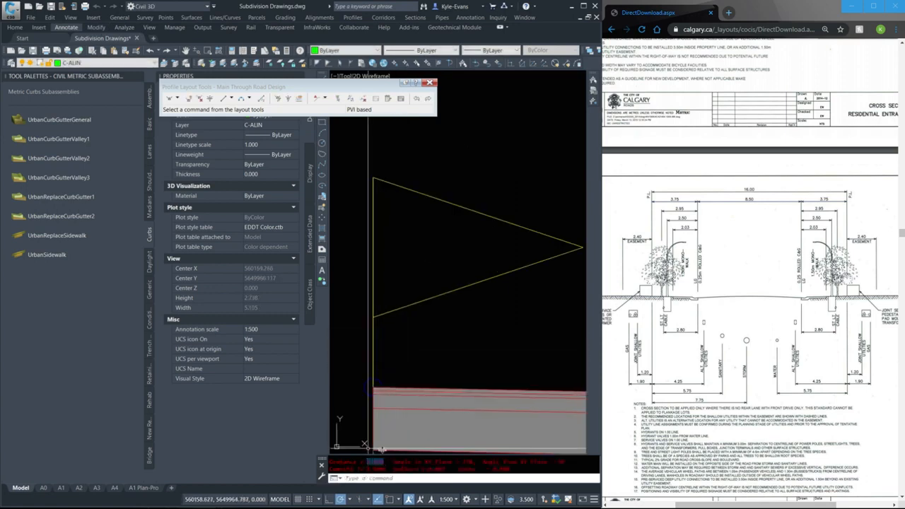
Mirror the right-side lane, curb and sidewalk subassemblies to the opposite side at the assembly's centre marker point
scroll(402, 316, "down", 9)
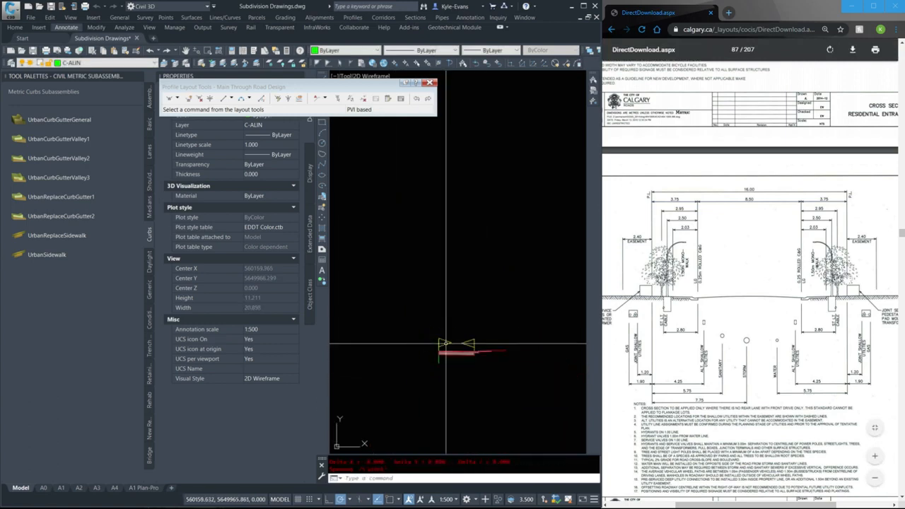
left_click(568, 361)
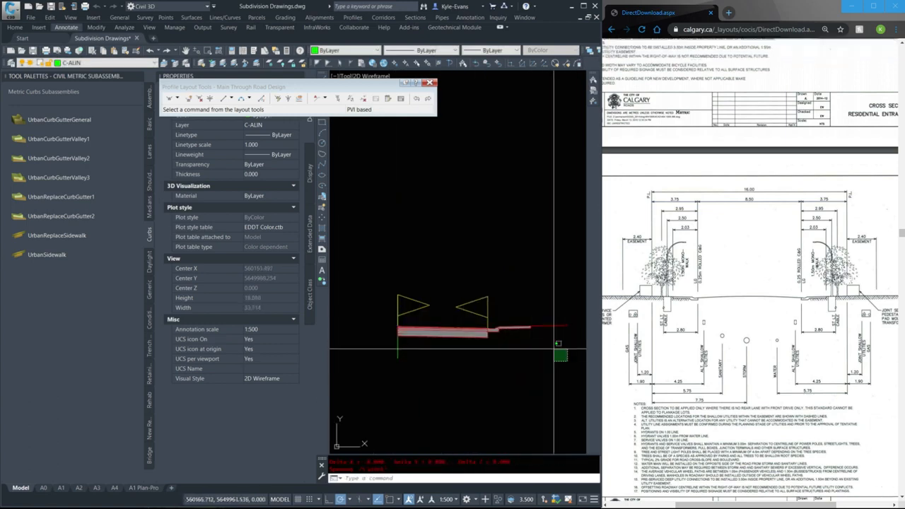
left_click(497, 303)
left_click(448, 356)
left_click(439, 311)
right_click(439, 312)
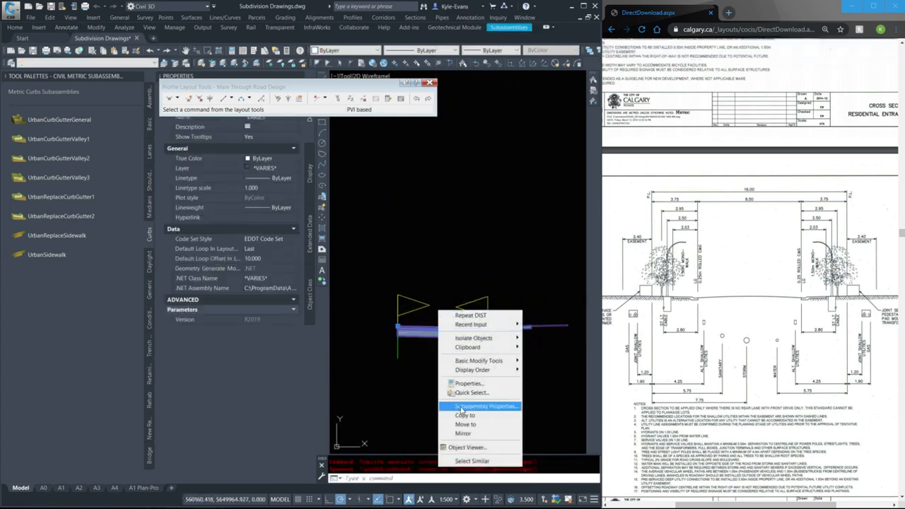
left_click(470, 434)
scroll(426, 319, "up", 6)
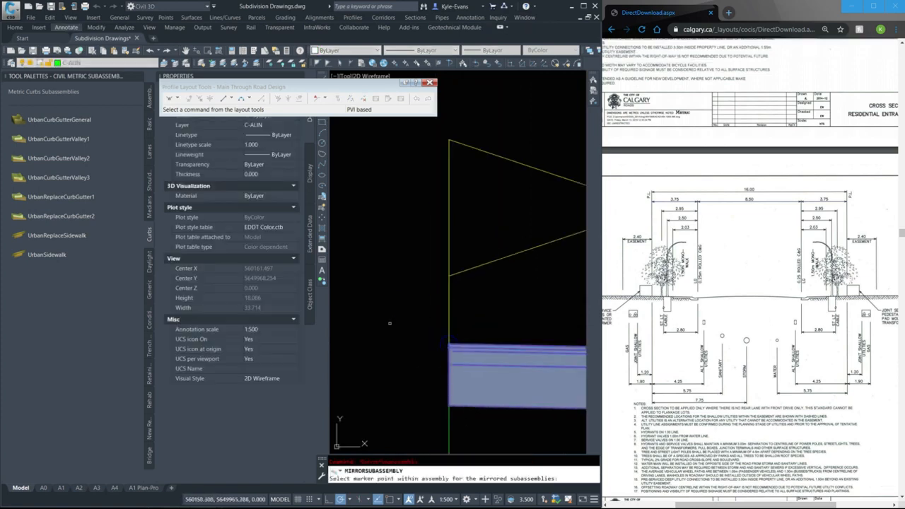
left_click(447, 342)
scroll(369, 302, "down", 10)
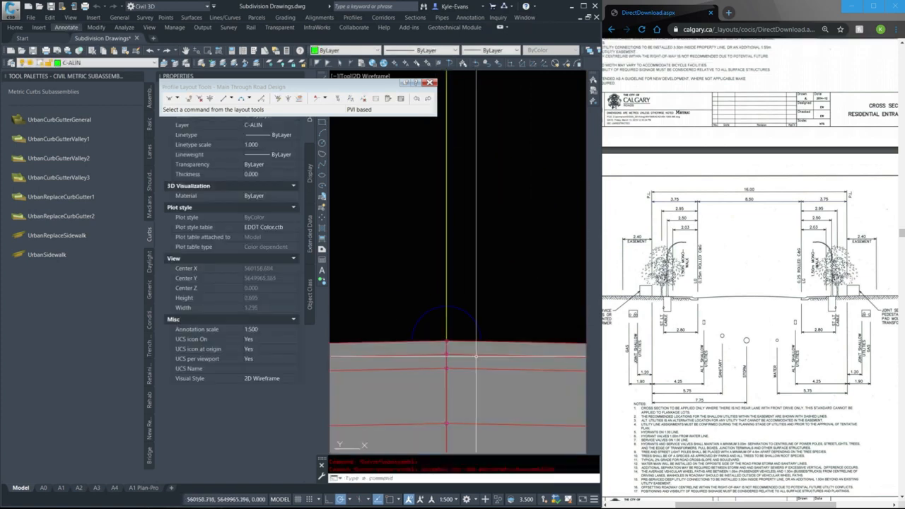
Maximize the drawing window and close the profile layout tools and the docked Properties palette
scroll(426, 333, "up", 7)
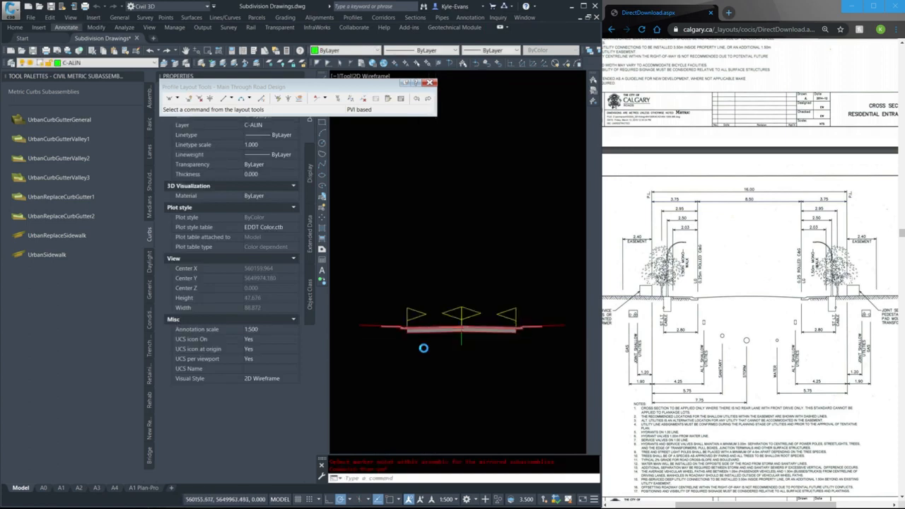
scroll(363, 276, "down", 4)
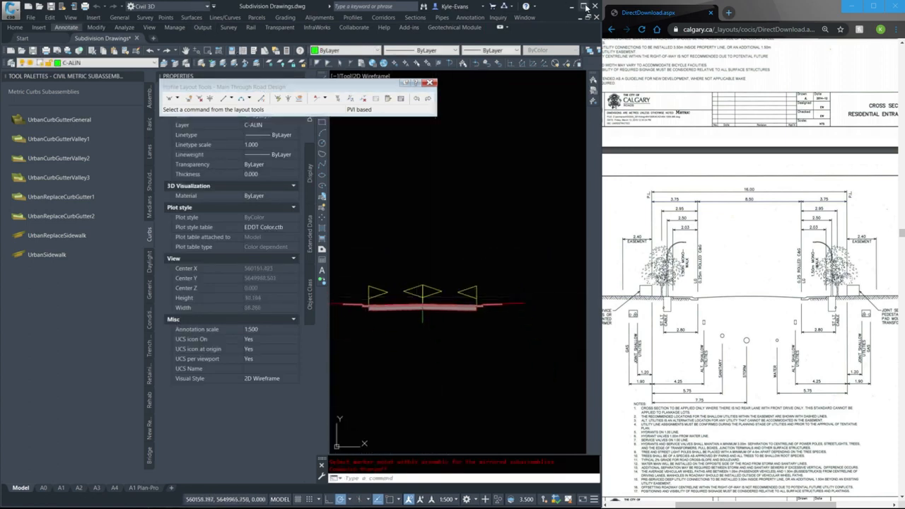
left_click(584, 6)
left_click(430, 82)
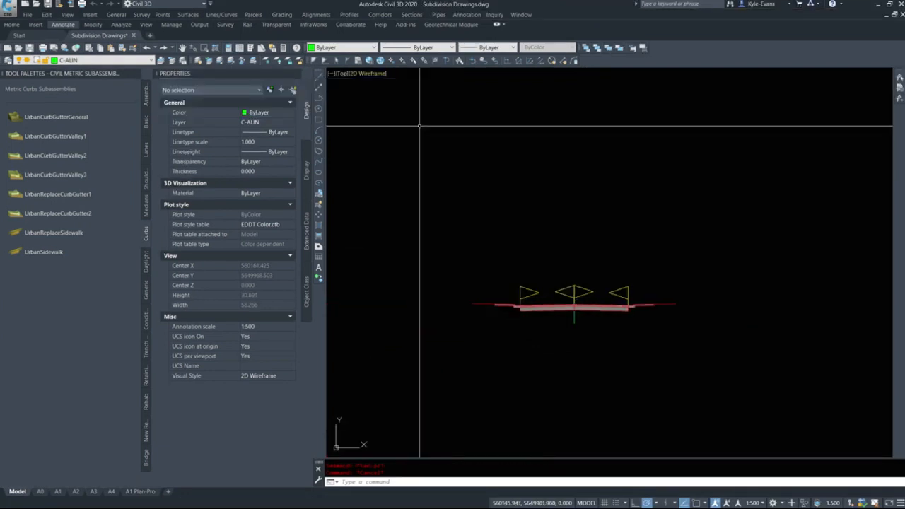
left_click_drag(184, 74, 265, 188)
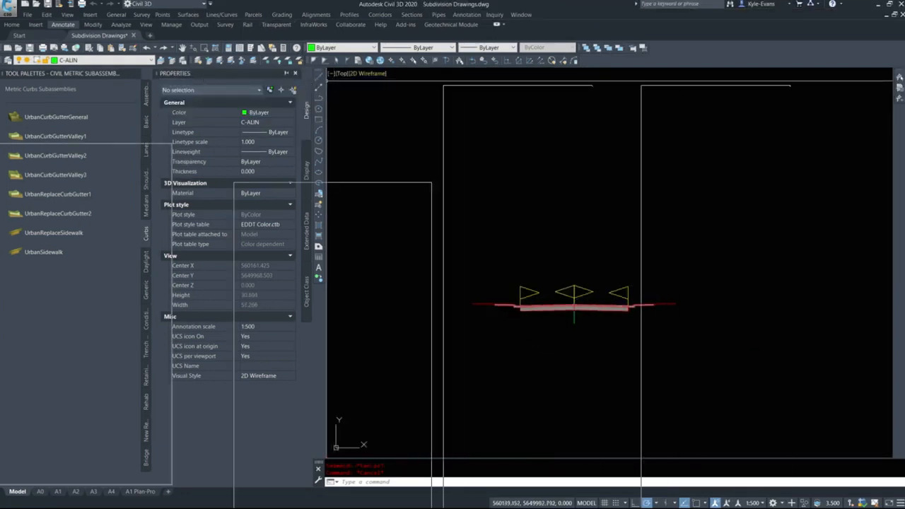
left_click(296, 74)
Reopen the Properties palette and resize it to be narrower and taller beside the assembly
middle_click_drag(505, 309, 529, 313)
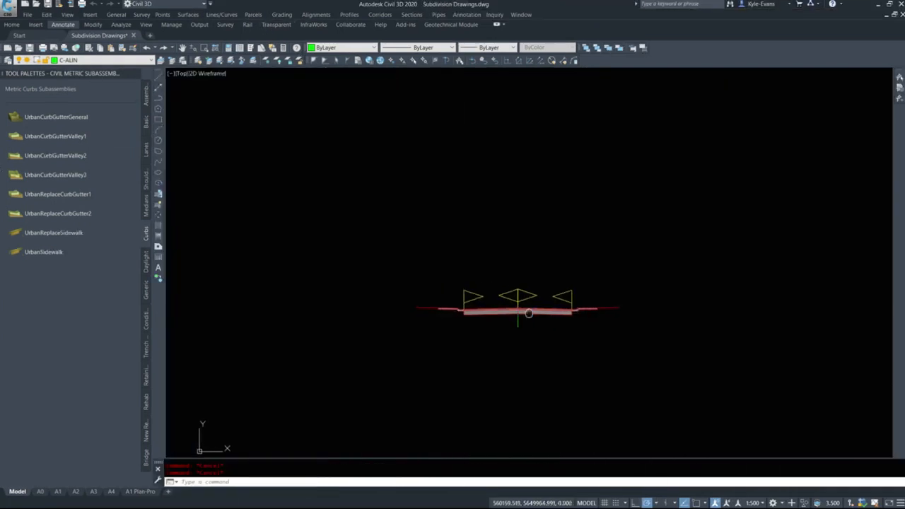
scroll(541, 324, "up", 5)
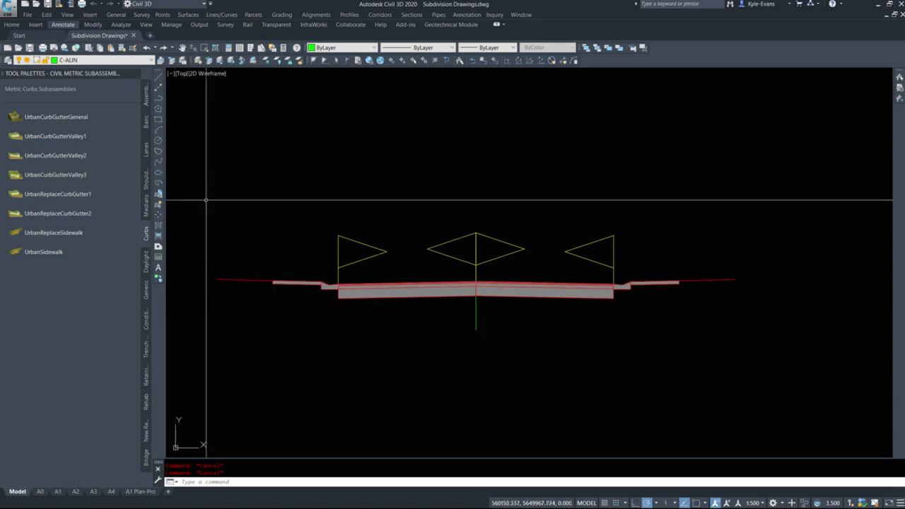
key("ctrl+1")
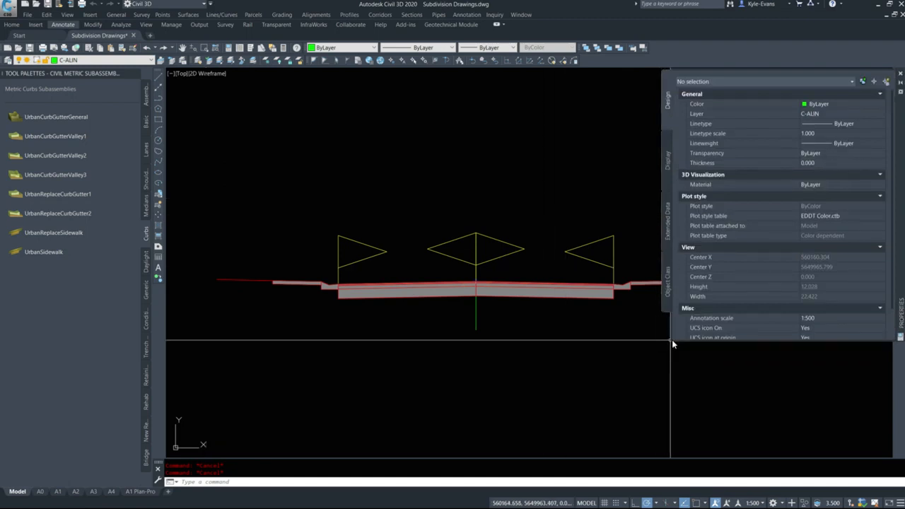
left_click_drag(672, 342, 723, 423)
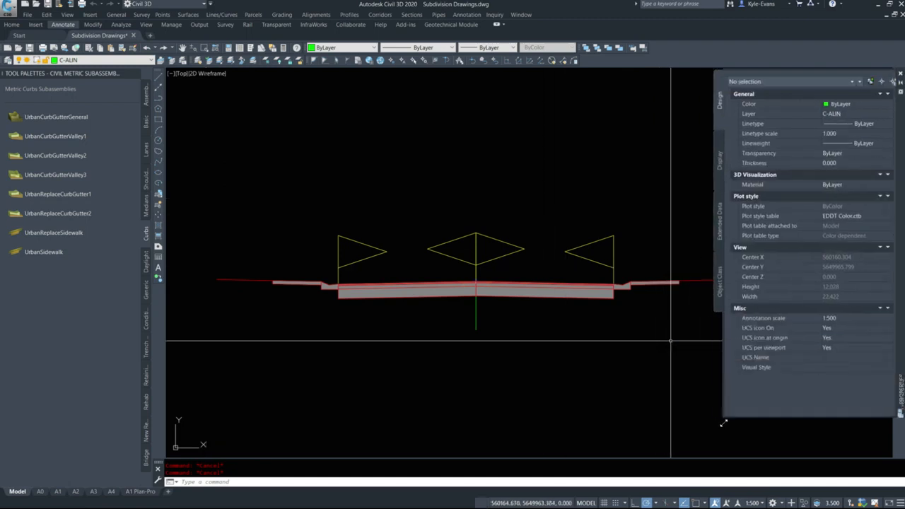
Rename the right-side lane subassembly as Right Lane and deselect it
middle_click_drag(443, 327, 415, 344)
left_click(487, 301)
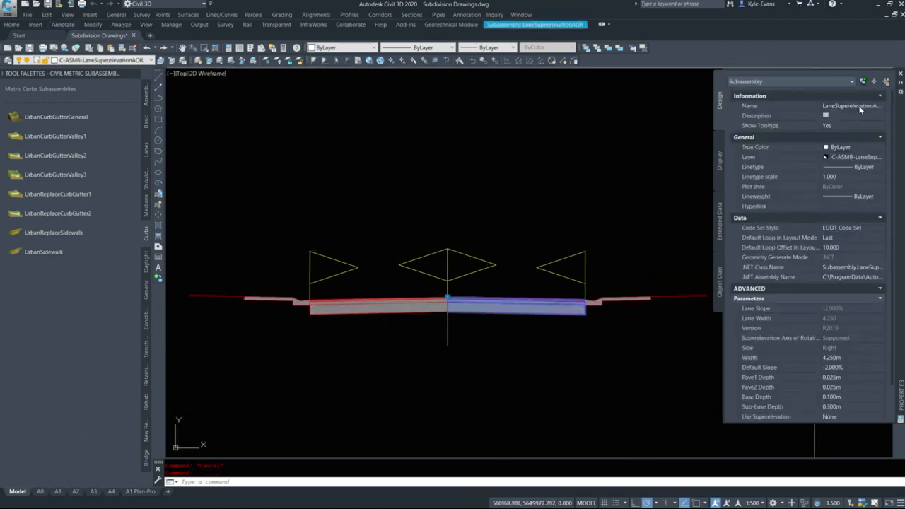
left_click(863, 106)
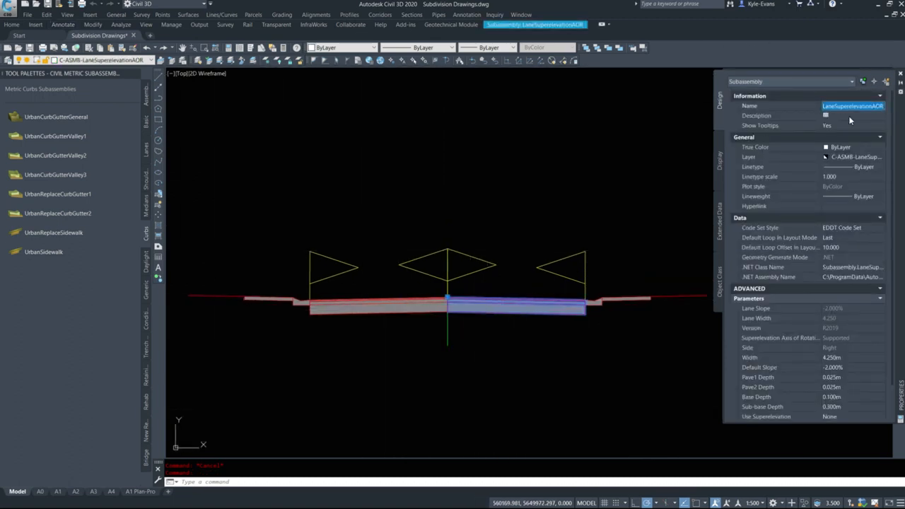
type("Right Lane")
key("Return")
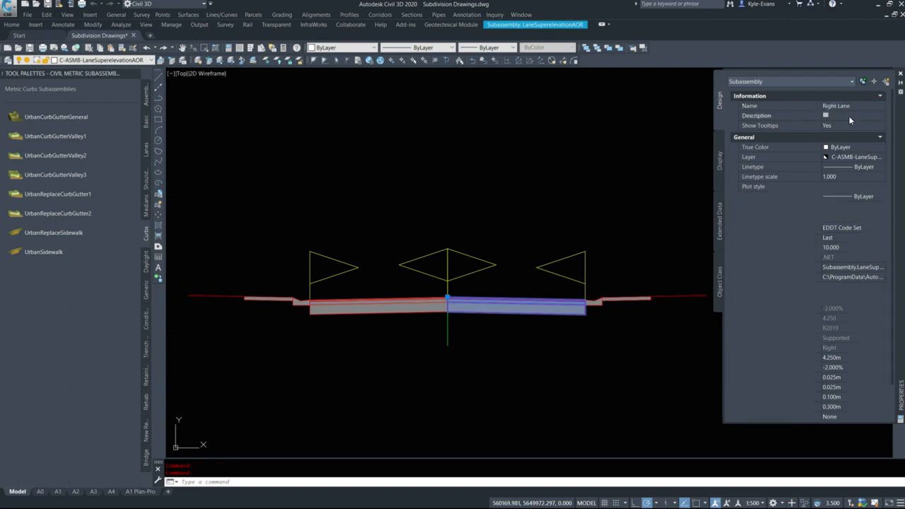
key("Escape")
Rename the right-side curb and gutter subassembly as Right Gutter and deselect it
left_click(588, 302)
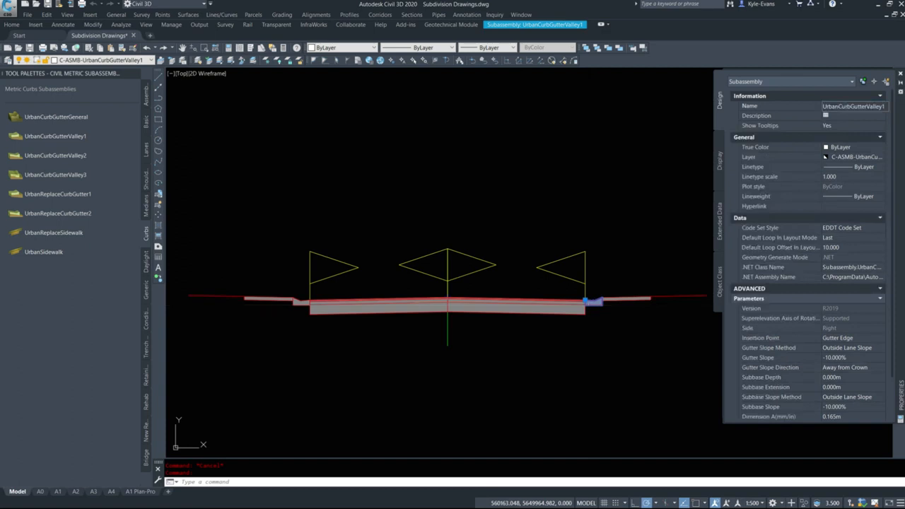
type("Right Gutter")
key("Return")
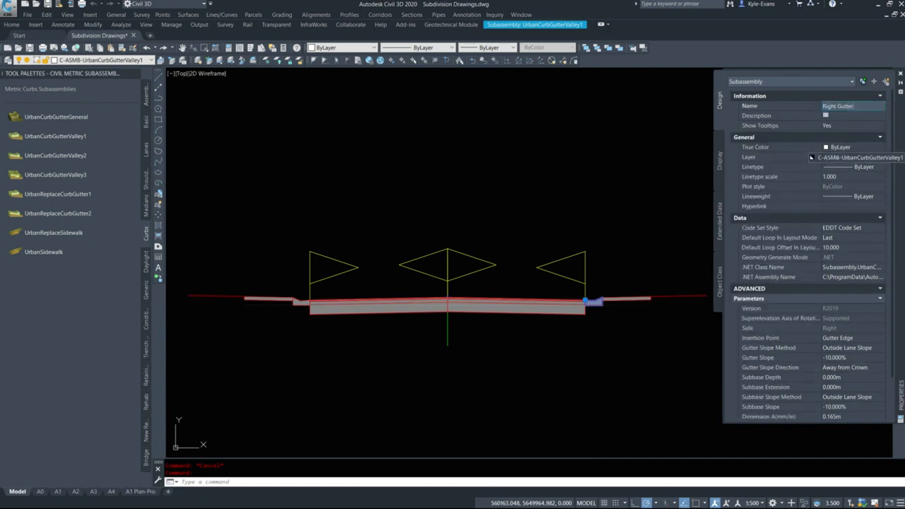
key("Escape")
Rename the right-side sidewalk subassembly as Right Sidewalk and deselect it
left_click(637, 303)
left_click(632, 295)
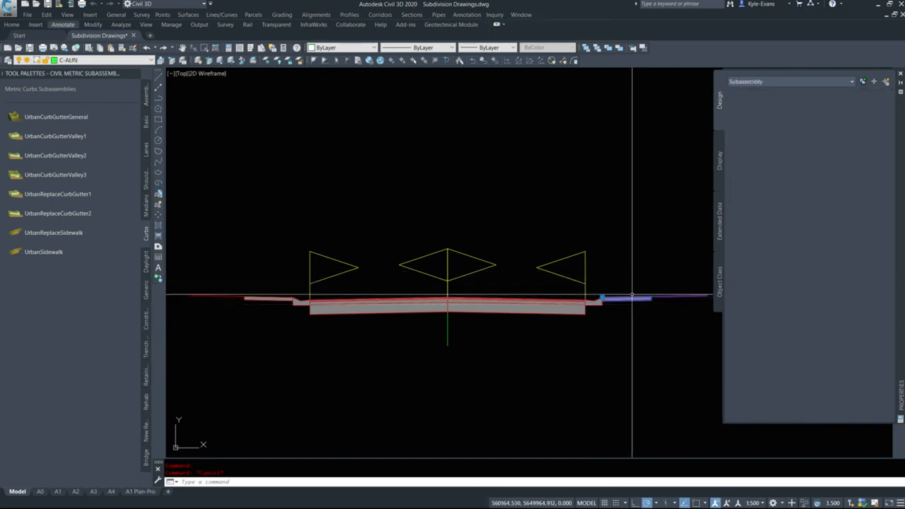
left_click(842, 107)
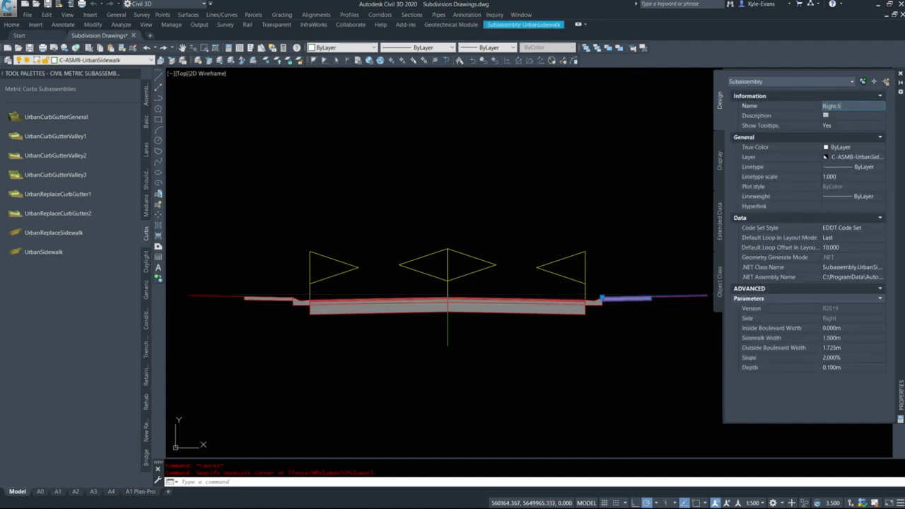
key("Return")
key("Escape")
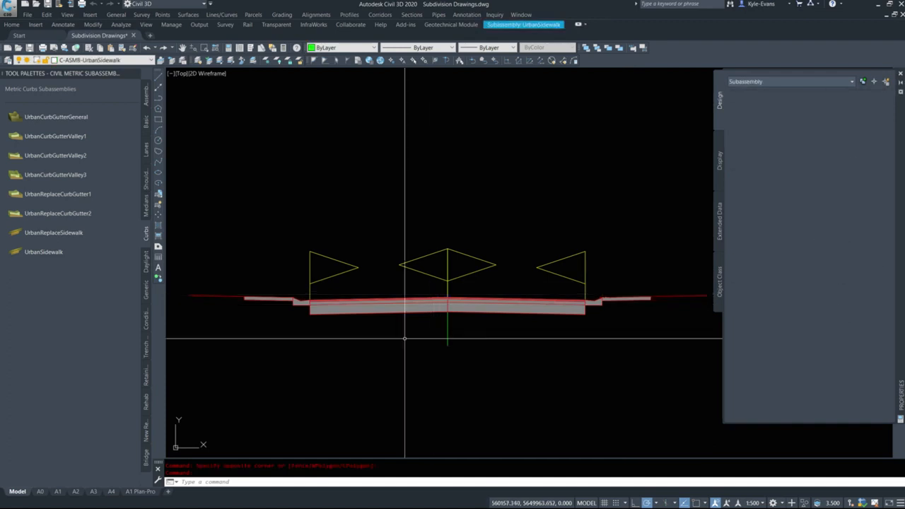
Rename the left-side lane and curb-and-gutter subassemblies by their side, matching the naming of their right-side counterparts
left_click(415, 306)
left_click(843, 107)
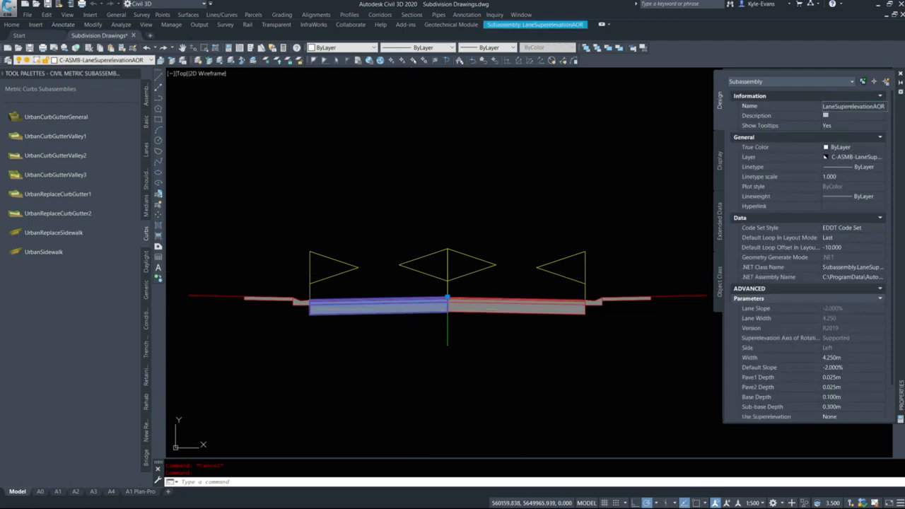
key("Escape")
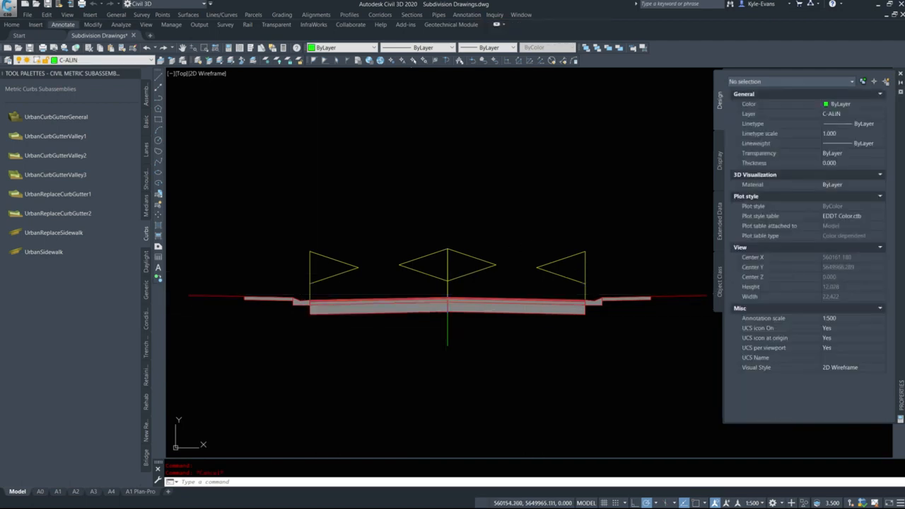
left_click(304, 301)
left_click(853, 108)
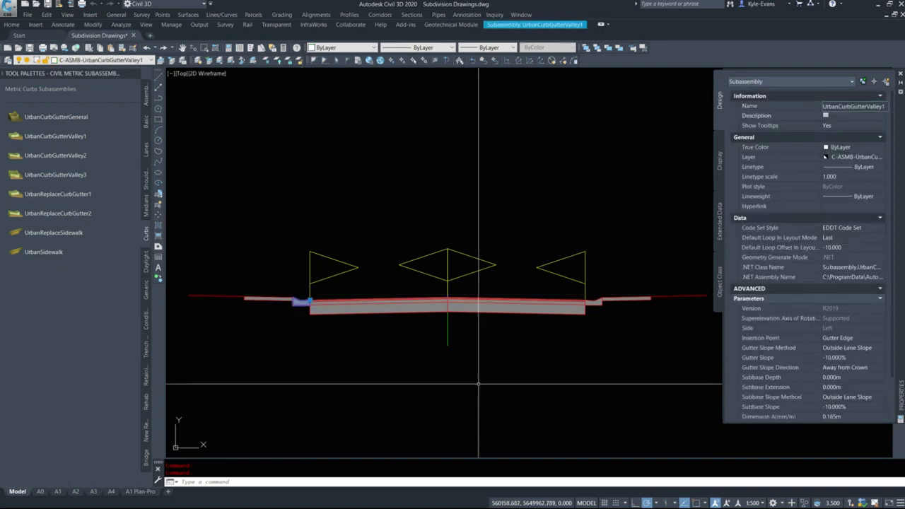
key("Escape")
Rename the left-side sidewalk subassembly as Left Sidewalk and deselect it
left_click(252, 300)
left_click(829, 106)
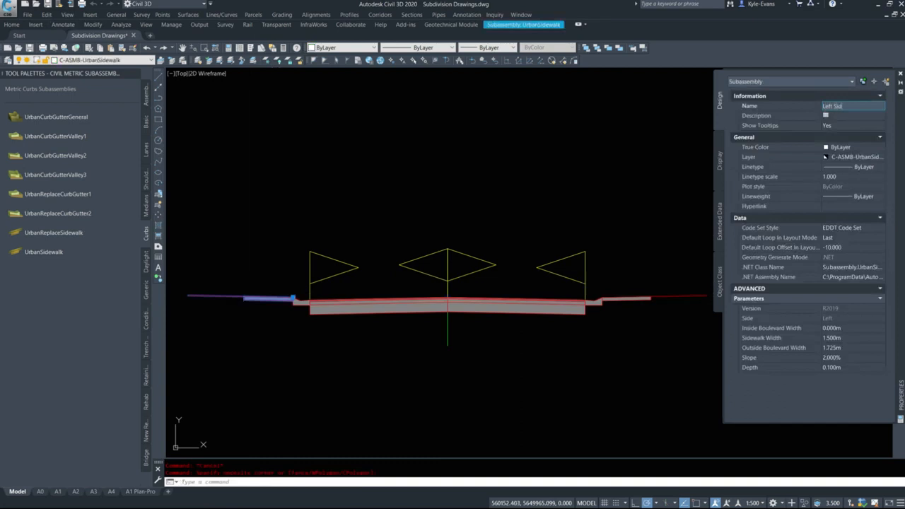
key("Escape")
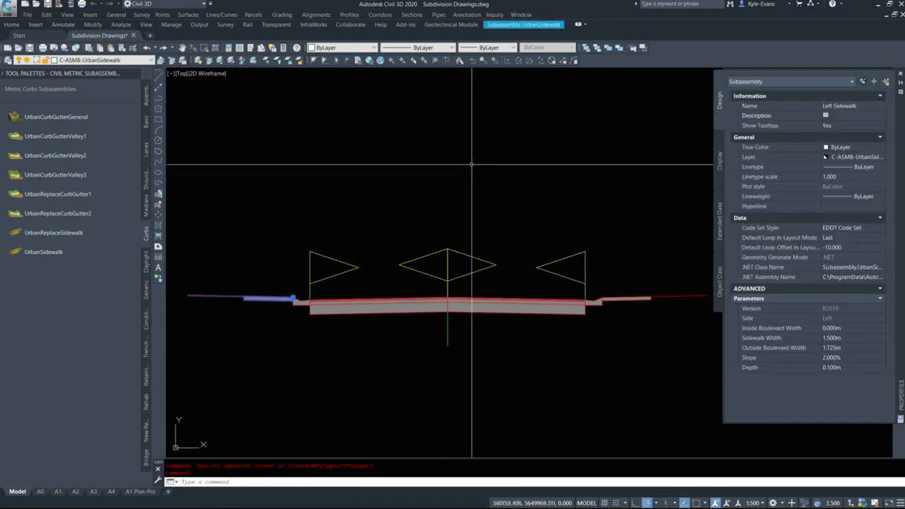
scroll(482, 170, "down", 4)
key("Escape")
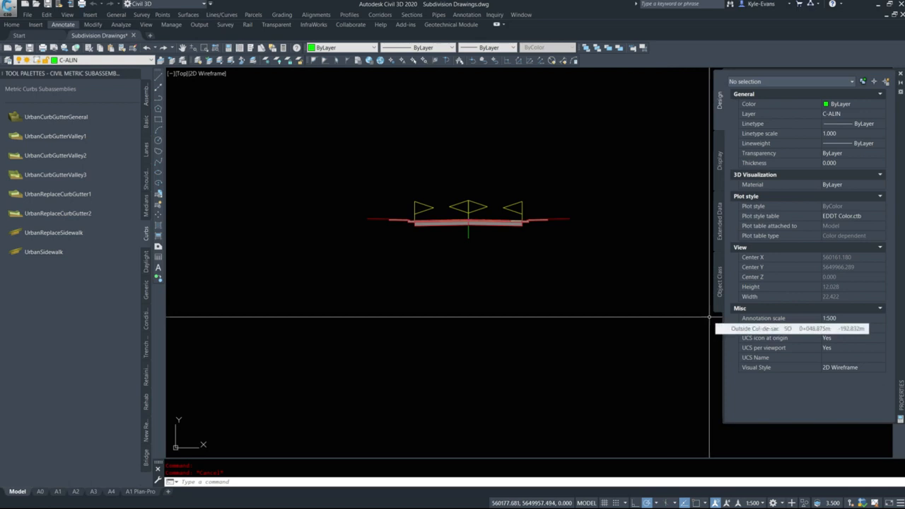
Copy the Residential Road Main assembly four times in a vertical column below the original
scroll(473, 240, "up", 5)
left_click(497, 254)
left_click(454, 225)
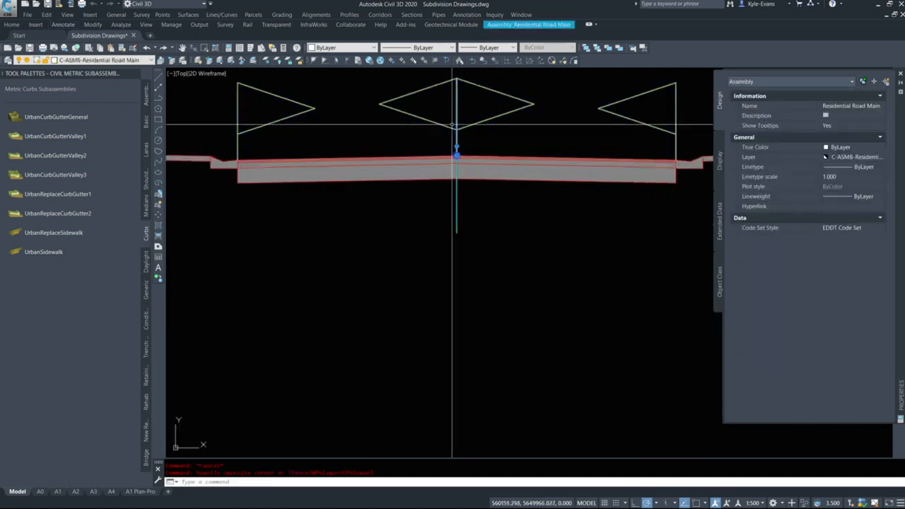
scroll(508, 212, "down", 4)
key("Escape")
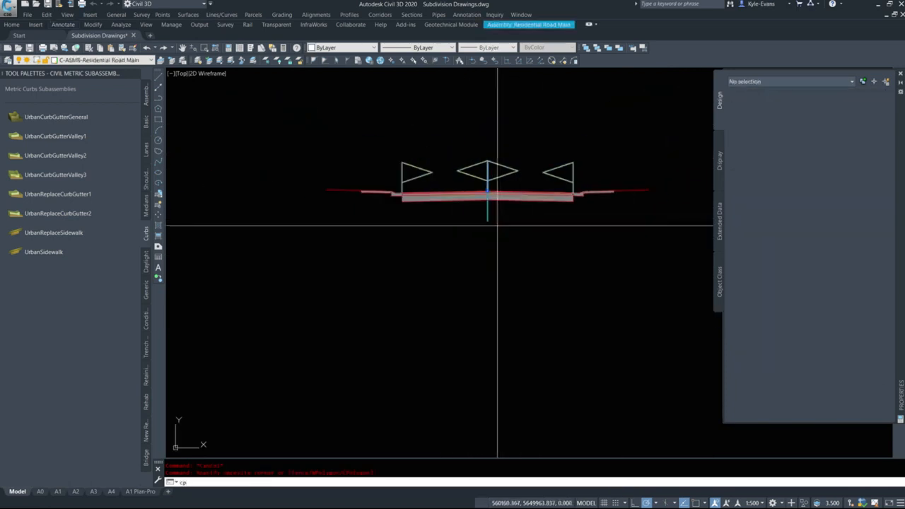
type("cp")
key("Return")
left_click(501, 208)
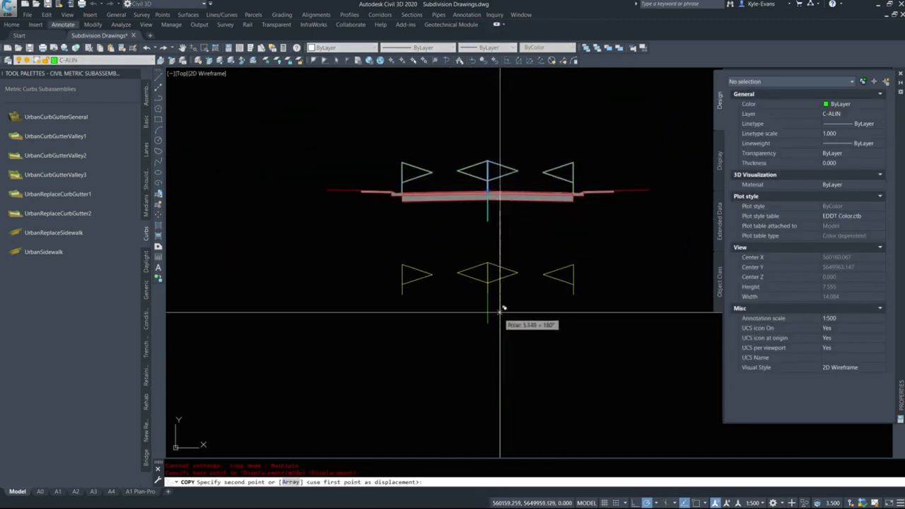
left_click(502, 298)
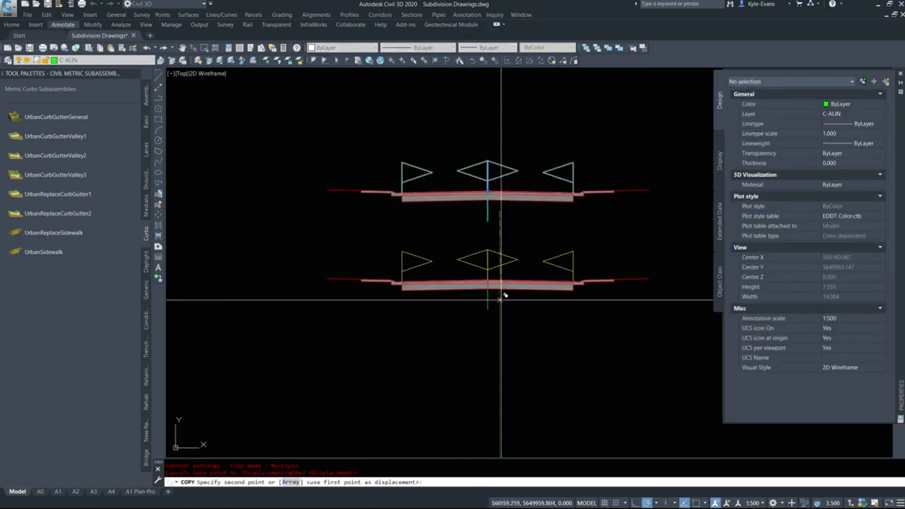
left_click(501, 366)
middle_click_drag(530, 394, 488, 280)
left_click(499, 322)
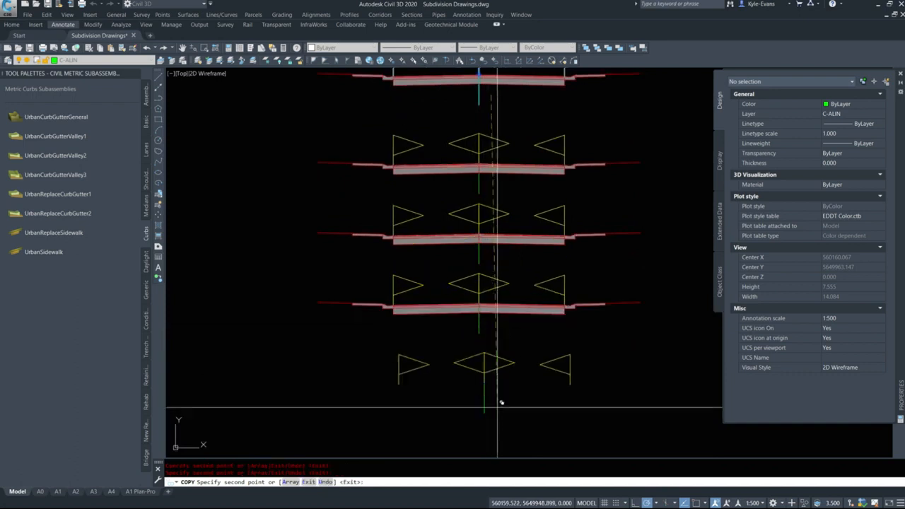
left_click(494, 398)
key("Escape")
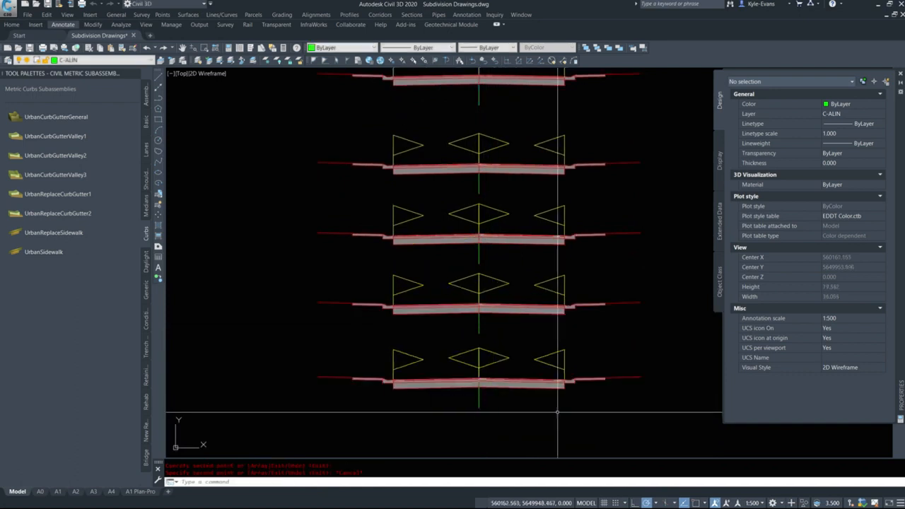
Rename the first assembly copy directly below the original and deselect it
mouse_move(559, 412)
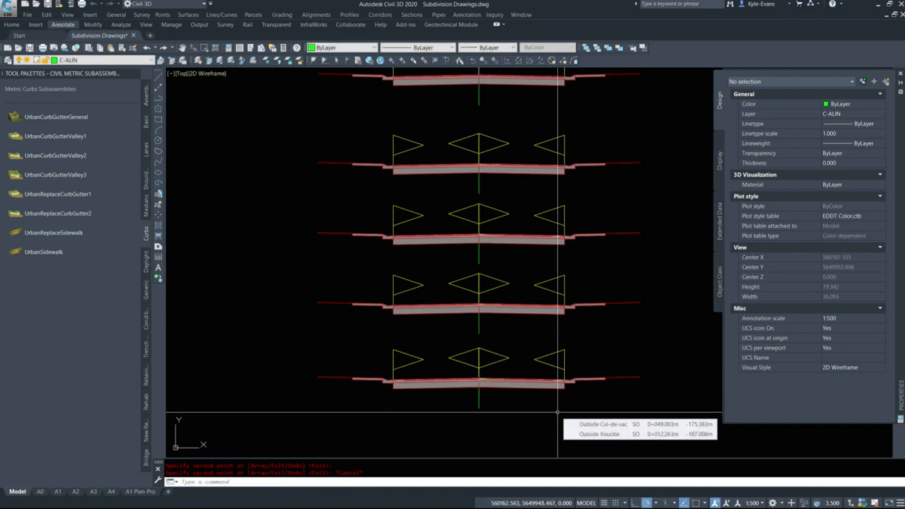
middle_click_drag(490, 186, 472, 225)
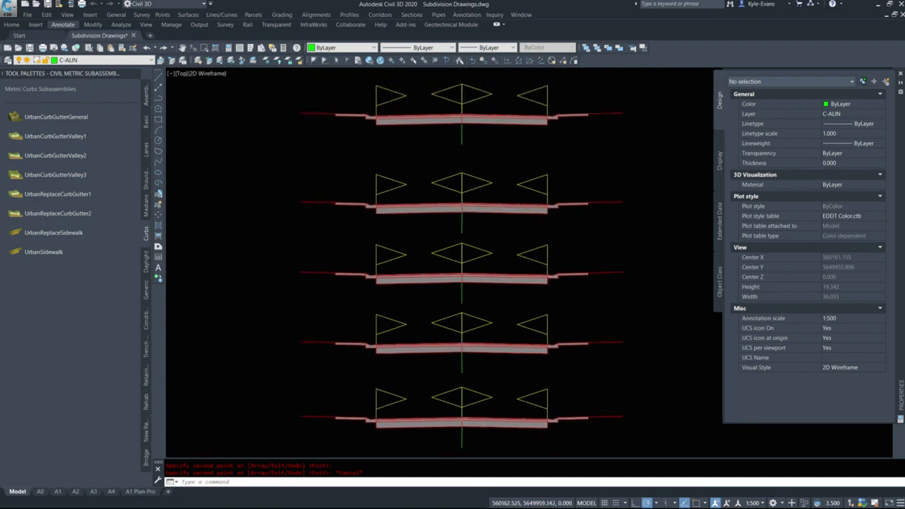
left_click(463, 217)
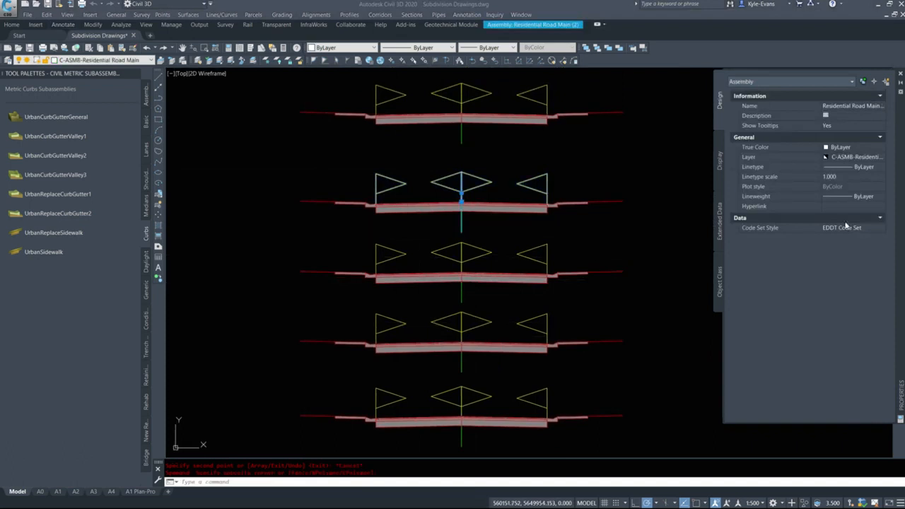
key("Escape")
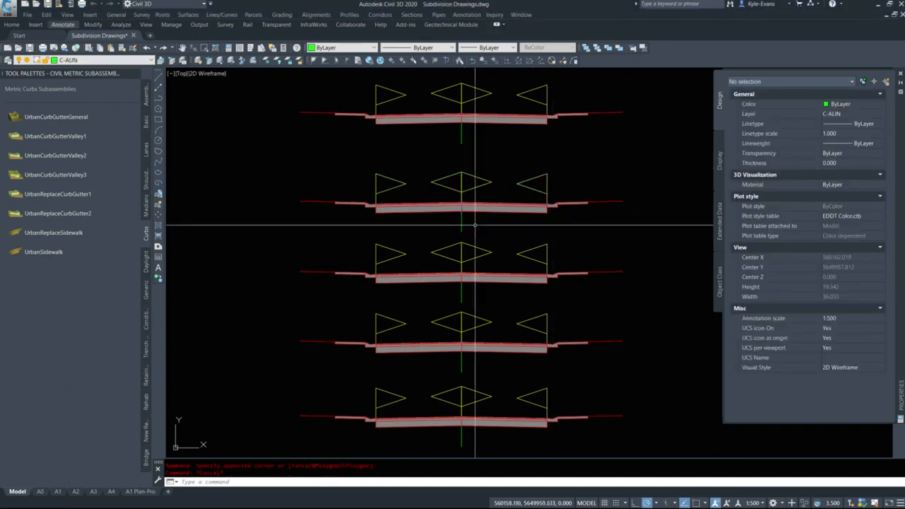
left_click(474, 217)
left_click(450, 224)
left_click(852, 106)
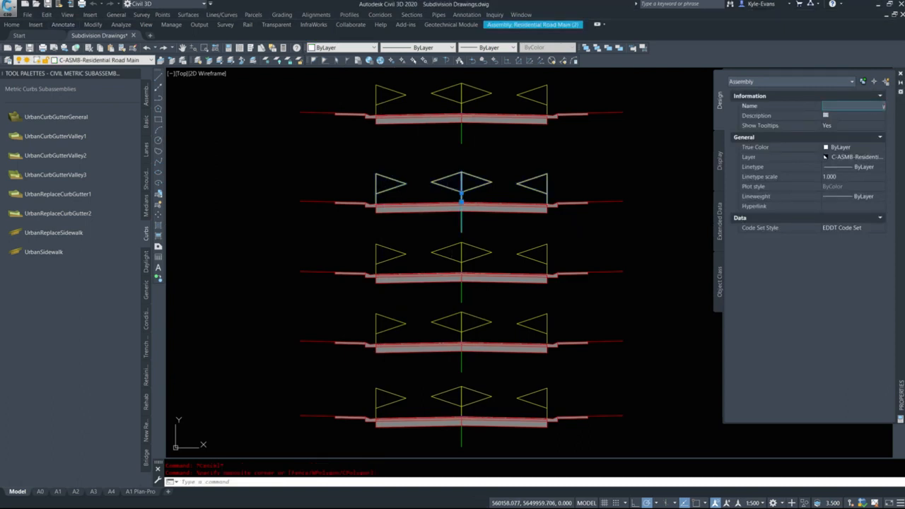
key("Escape")
Delete the left lane, curb-and-gutter and sidewalk subassemblies from the second assembly in the column
left_click(414, 207)
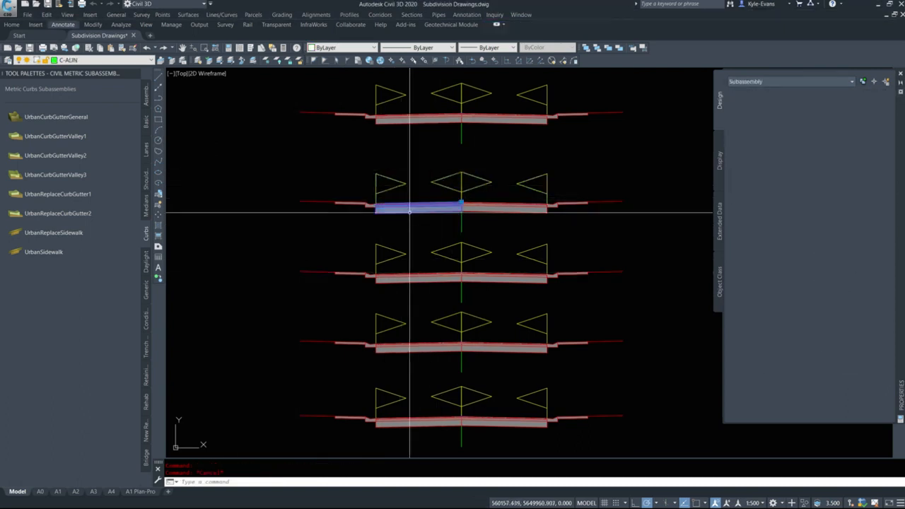
left_click(347, 209)
left_click(288, 189)
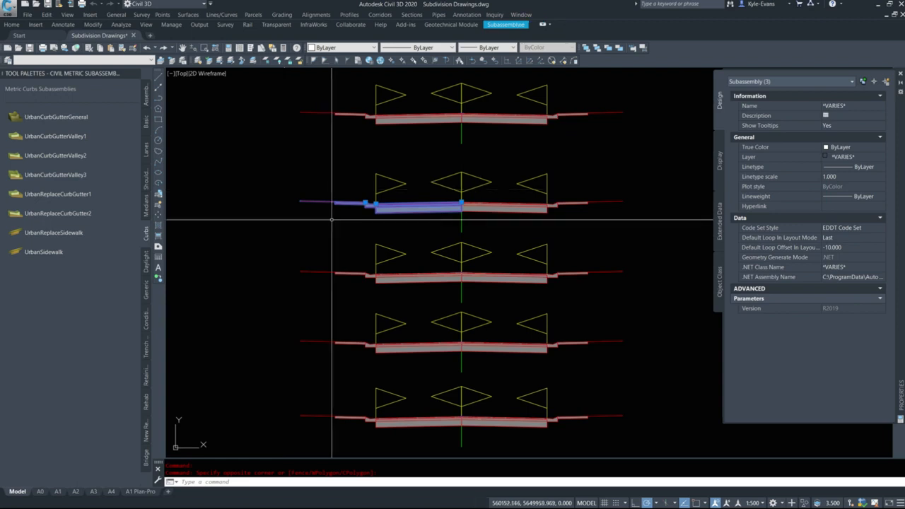
key("Delete")
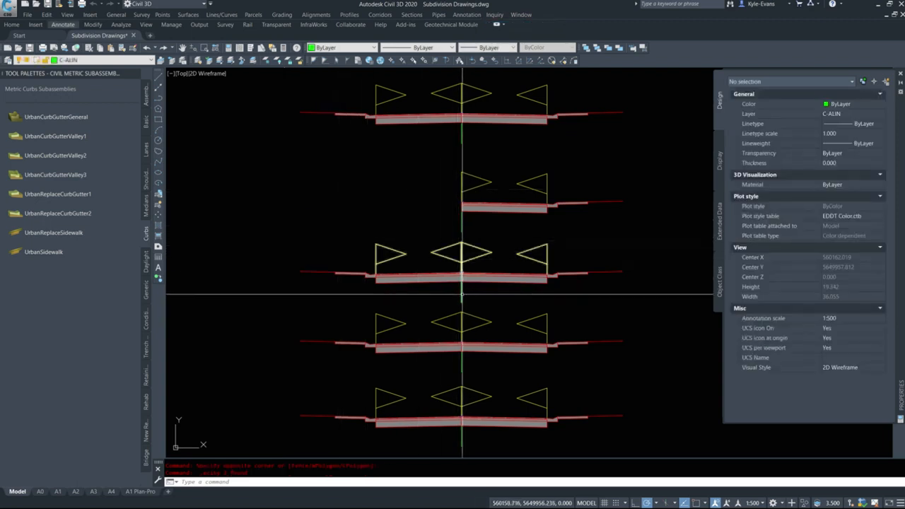
Rename the third assembly in the column as Residential Road Left Side Only and deselect it
left_click(462, 294)
left_click(858, 106)
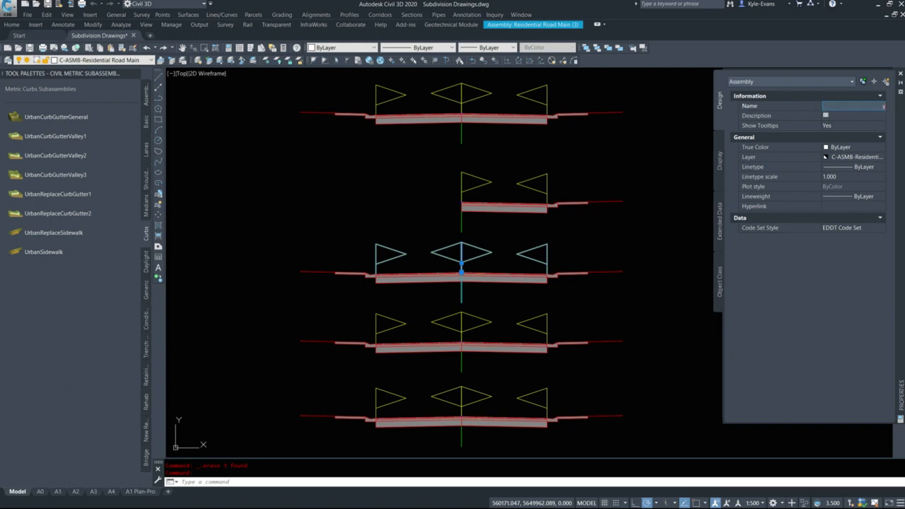
key("Return")
key("Escape")
Delete the right lane, curb-and-gutter and sidewalk subassemblies from the third assembly in the column
left_click(586, 286)
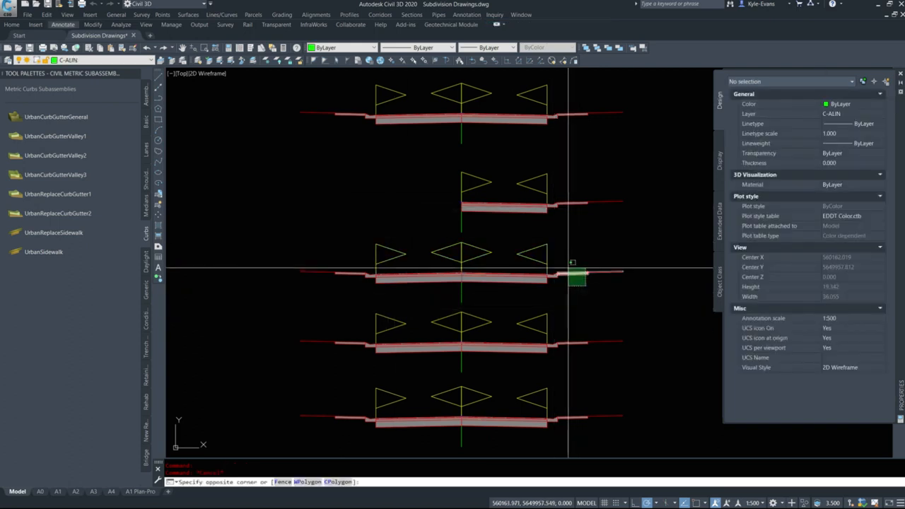
left_click(568, 269)
left_click(503, 277)
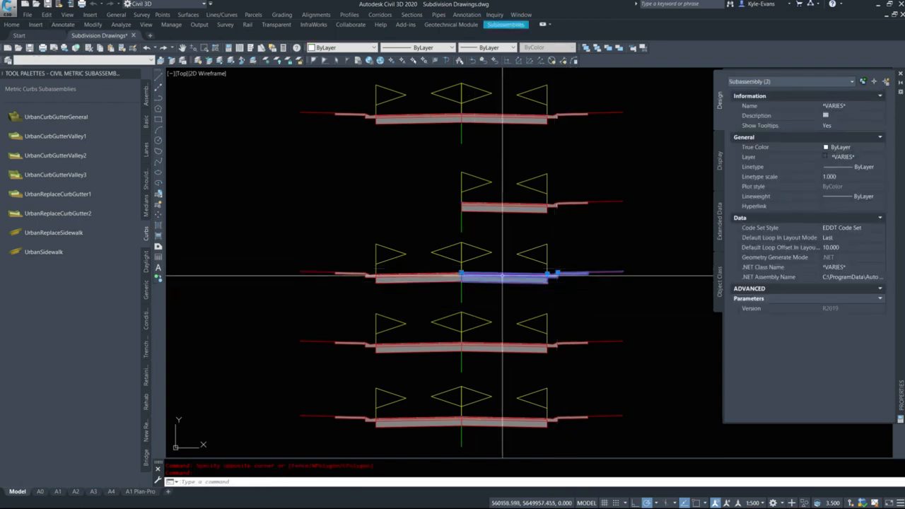
key("Delete")
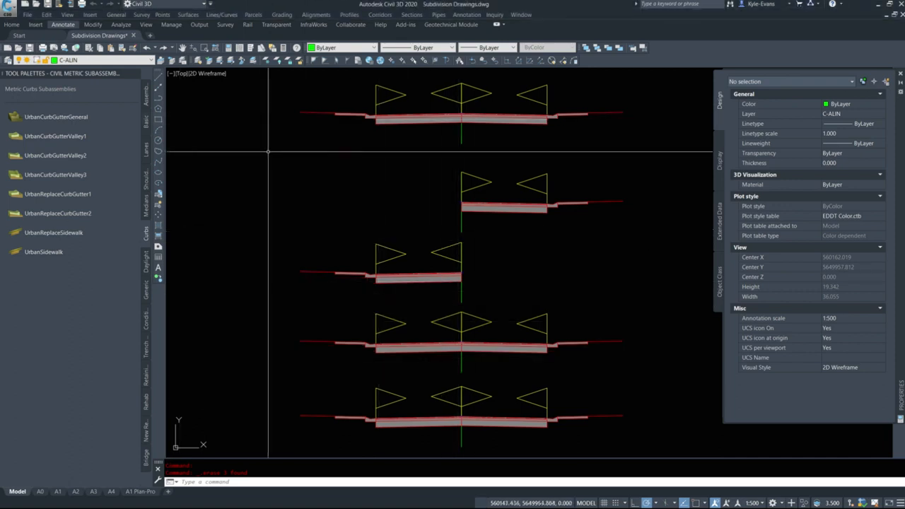
Open the name of the fourth assembly in the column for editing
middle_click_drag(508, 213, 489, 239)
key("Escape")
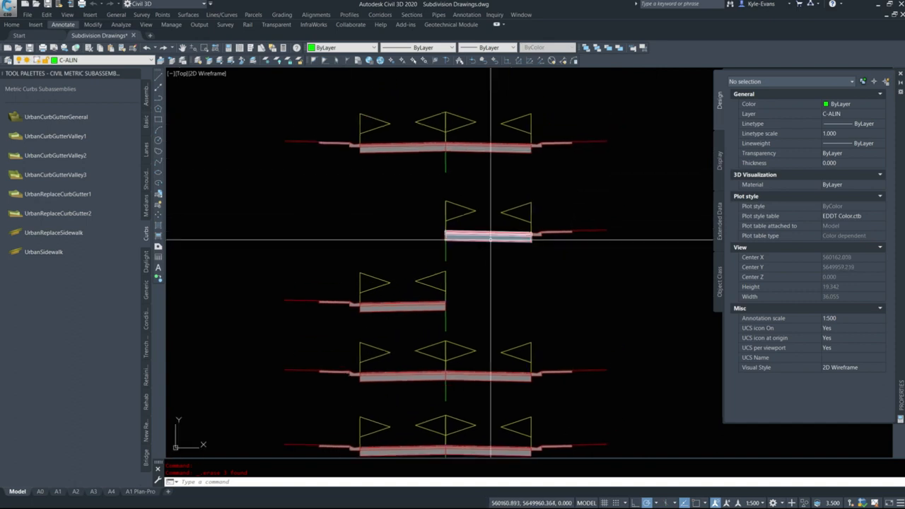
middle_click_drag(448, 400, 451, 357)
left_click(448, 355)
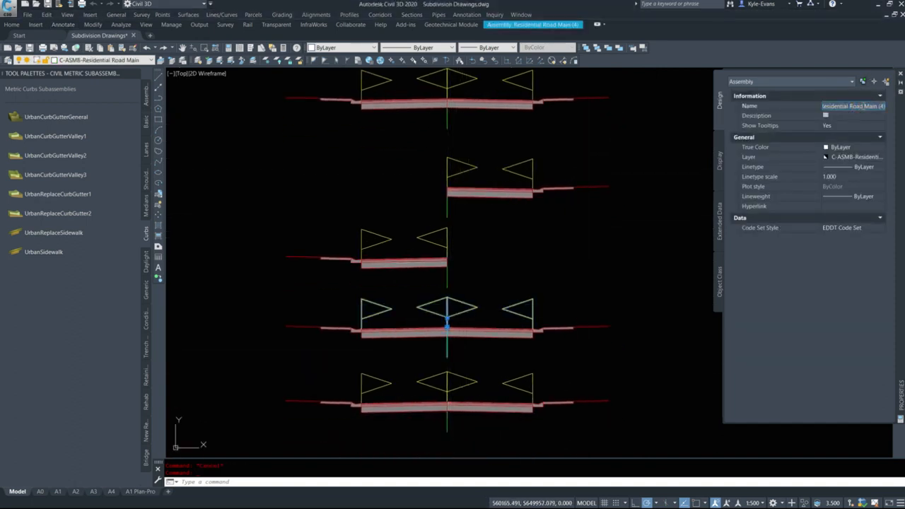
type("urb")
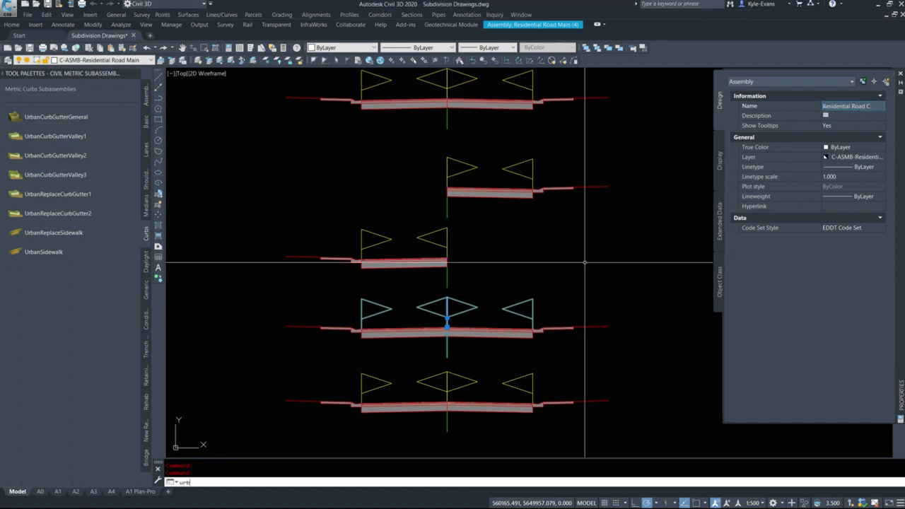
type("/Gutter/S")
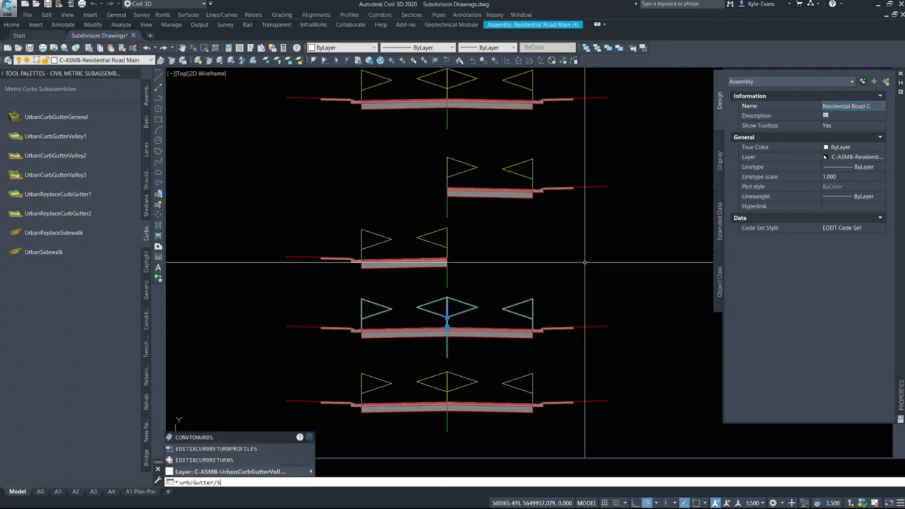
type("idewalk")
key("Return")
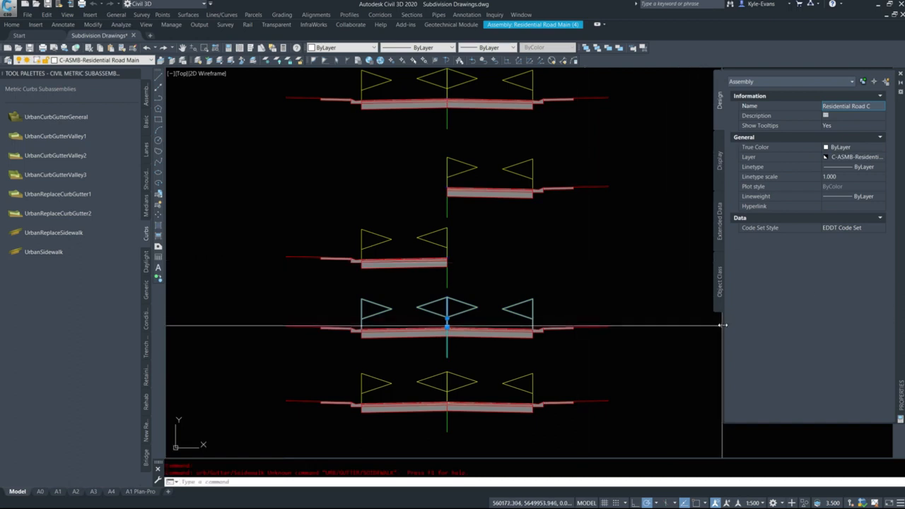
Widen the Properties palette, rename the fourth assembly as Residential Road Curb/Gutter/Sidewalk on Right, and deselect it
left_click_drag(722, 325, 646, 324)
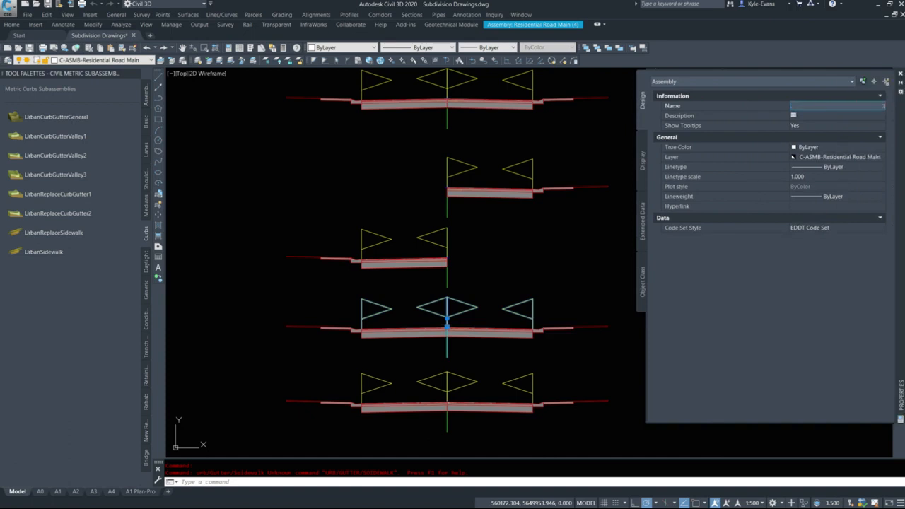
type("Residential Road Curb/Gutter/Sidewalk")
key("Return")
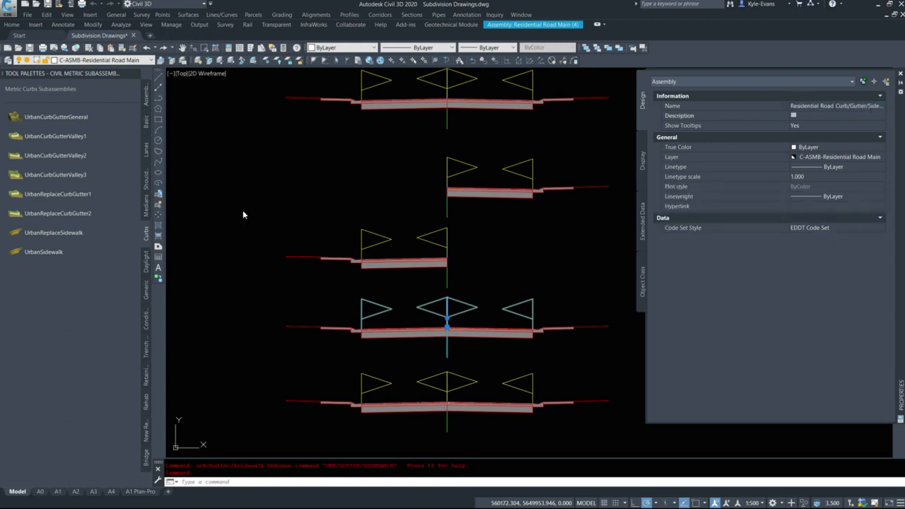
key("Escape")
Delete the left curb-and-gutter and sidewalk subassemblies from the fourth assembly, keeping both lanes
left_click(355, 341)
left_click(315, 315)
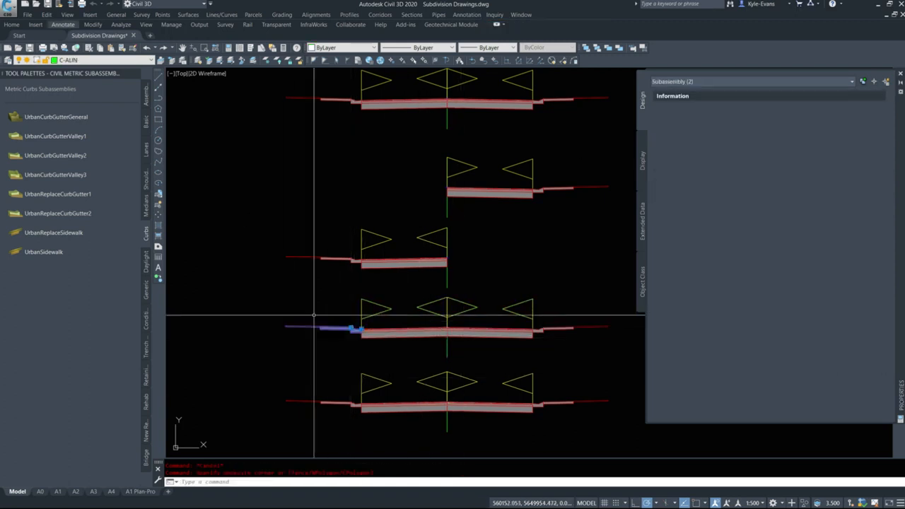
key("Delete")
Rename the lowest assembly in the column as Residential Road Curb/Gutter/Sidewalk on left and deselect it
middle_click_drag(314, 316, 279, 263)
left_click(430, 387)
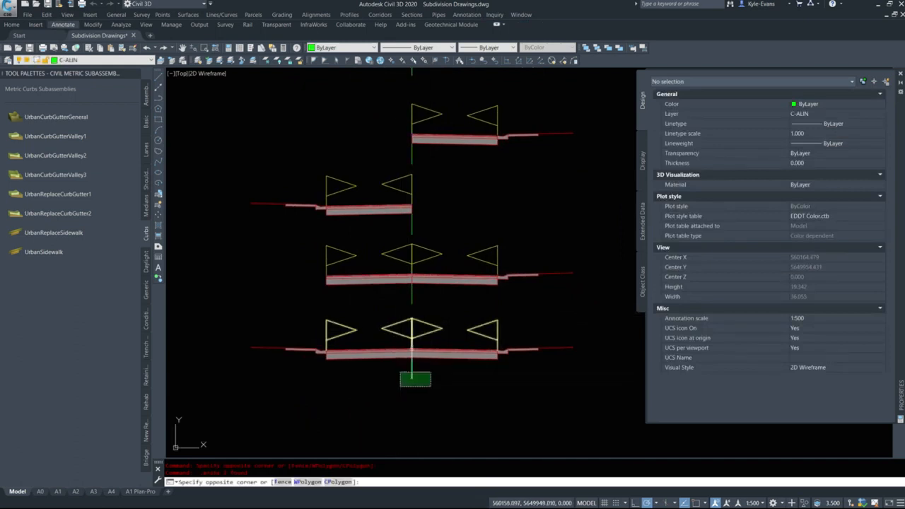
left_click(401, 373)
left_click(863, 107)
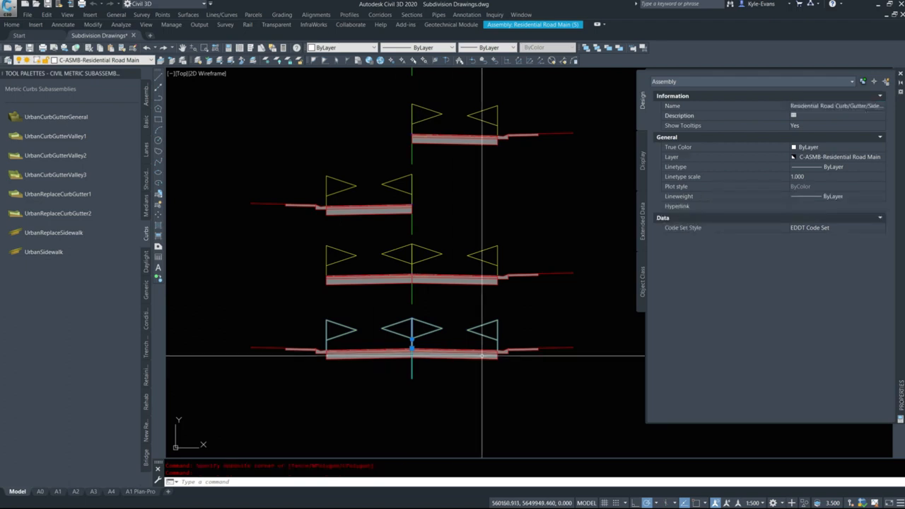
key("Escape")
Delete the right curb-and-gutter and sidewalk subassemblies from the lowest assembly
left_click(562, 364)
left_click(504, 331)
key("Delete")
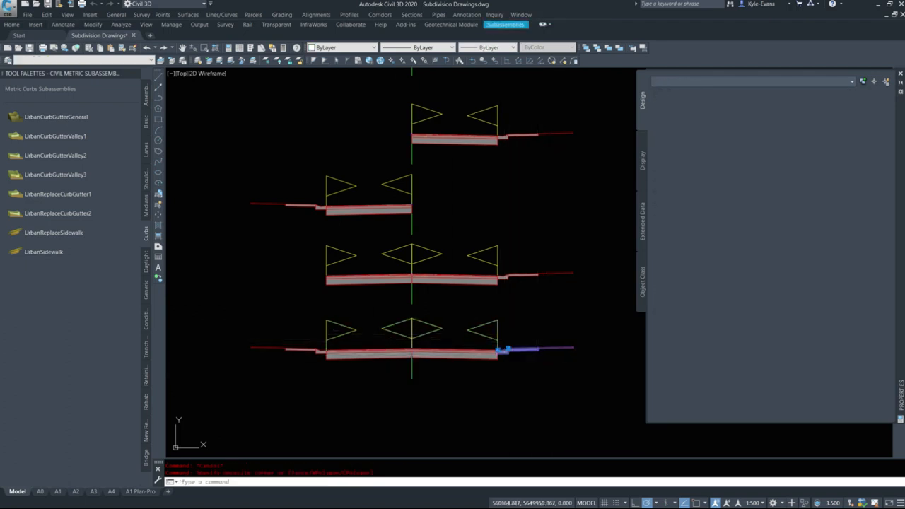
Check the names of the two lane subassemblies in the lowest assembly
left_click(432, 362)
left_click(426, 348)
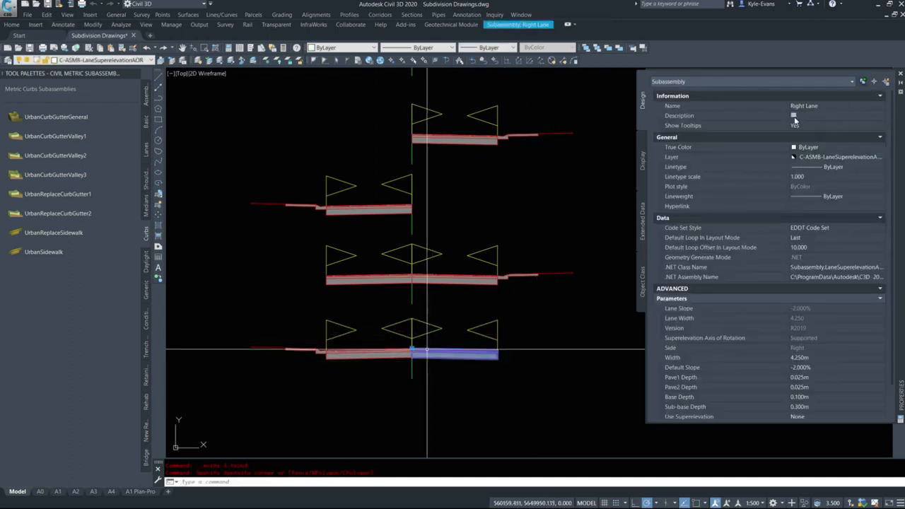
key("Escape")
left_click(369, 349)
key("Escape")
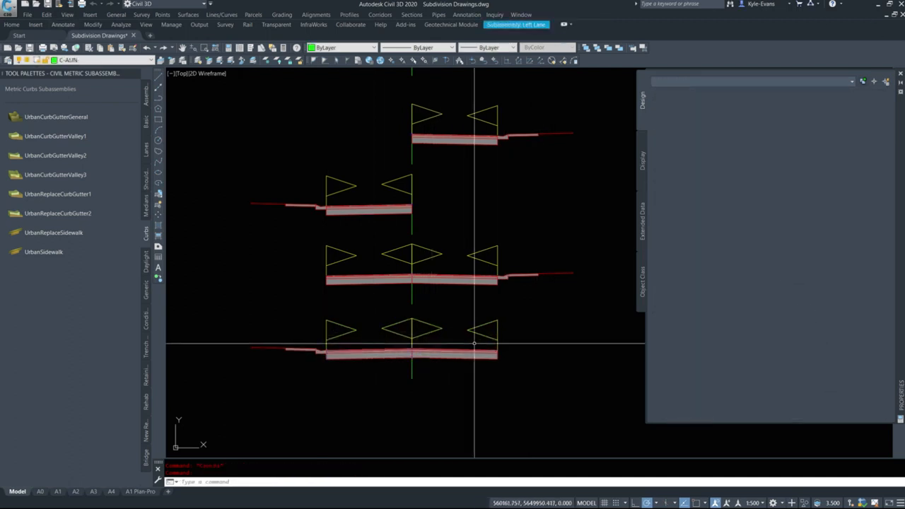
Check the name of each assembly in the column, from the lowest one up to the original
left_click(413, 373)
left_click(405, 377)
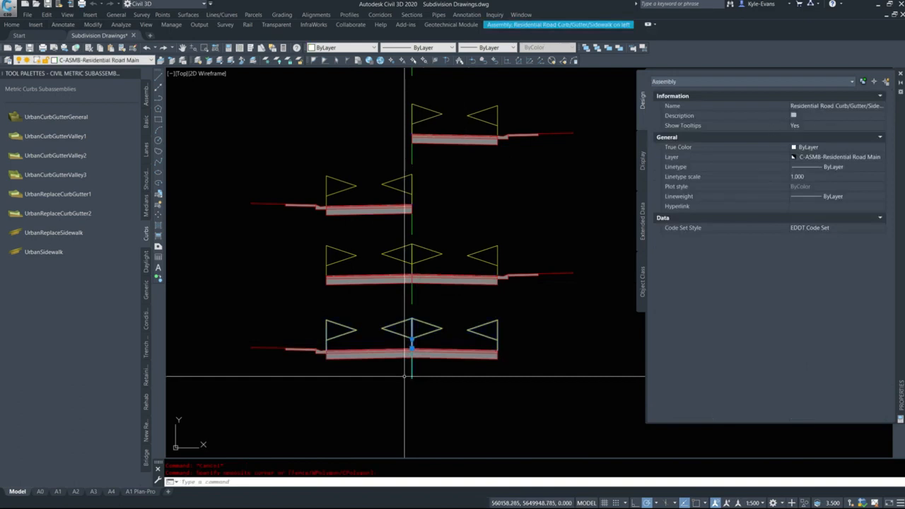
key("Escape")
left_click(415, 294)
left_click(401, 300)
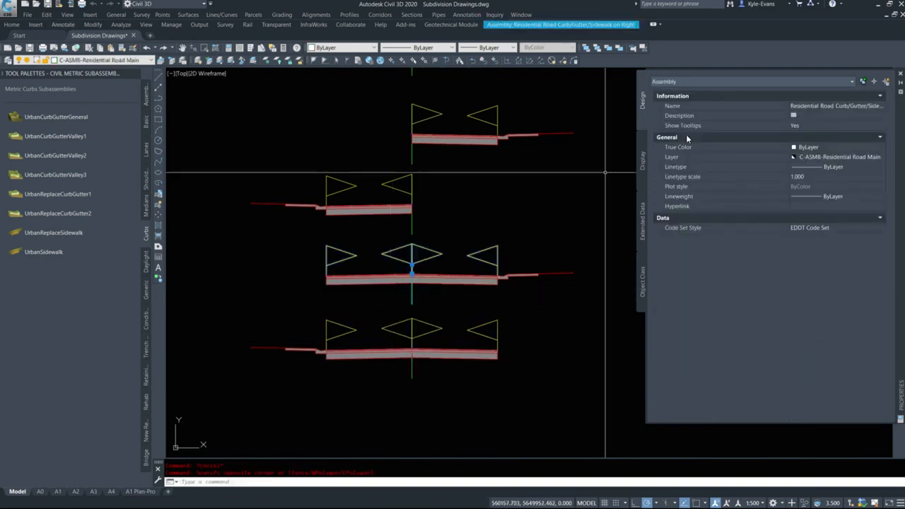
key("Escape")
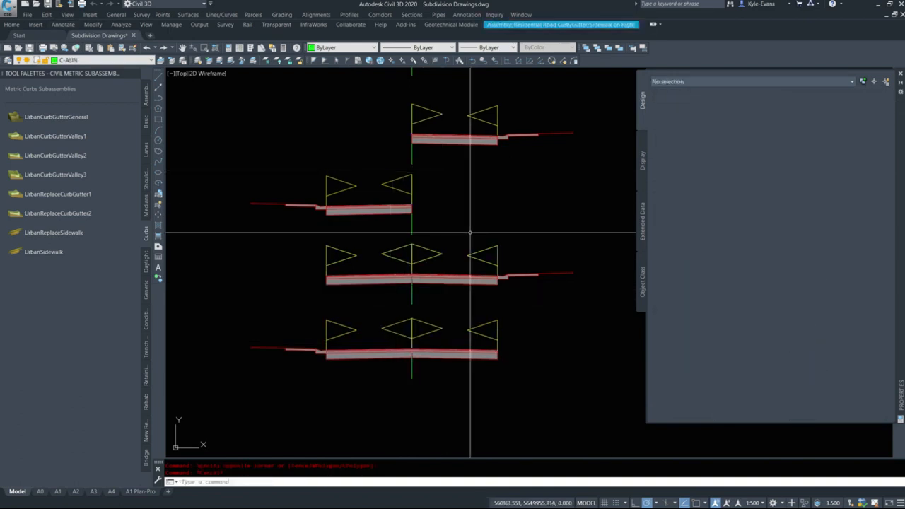
left_click(422, 224)
left_click(395, 226)
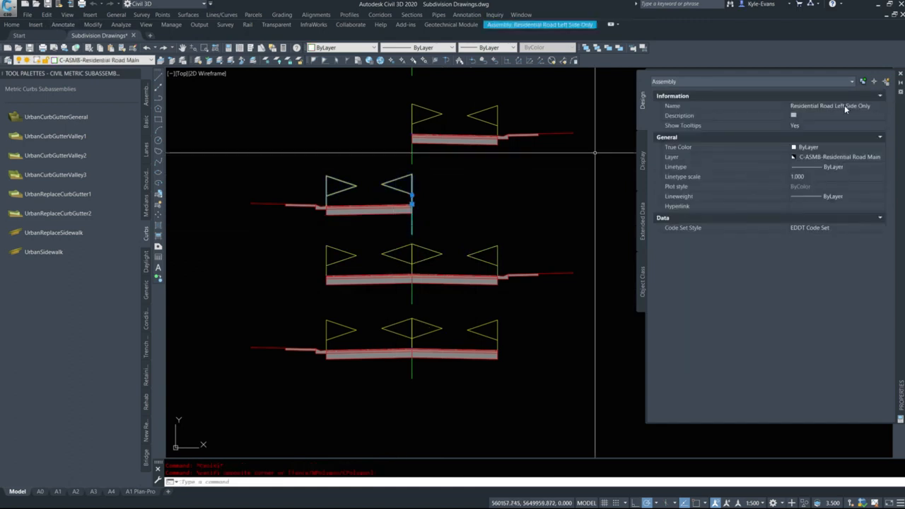
middle_click_drag(356, 205, 357, 277)
key("Escape")
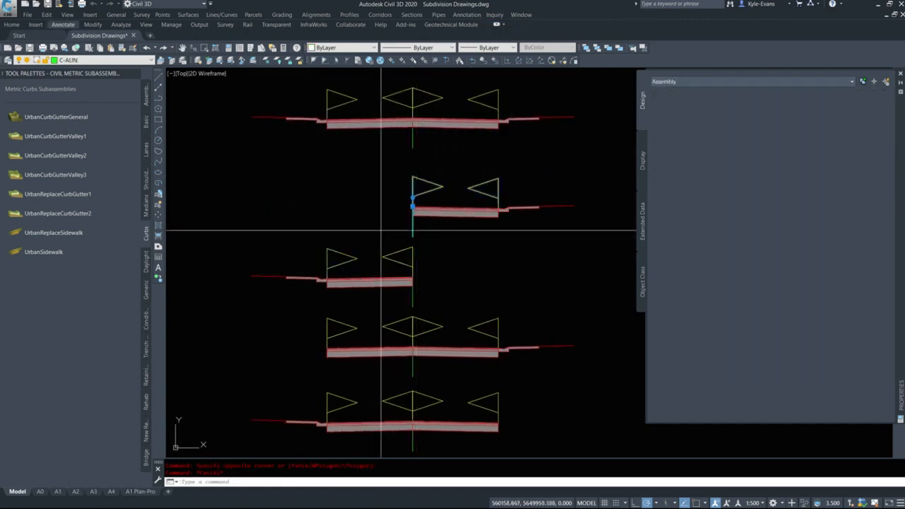
left_click(626, 225)
left_click(352, 199)
key("Escape")
left_click(445, 163)
left_click(382, 146)
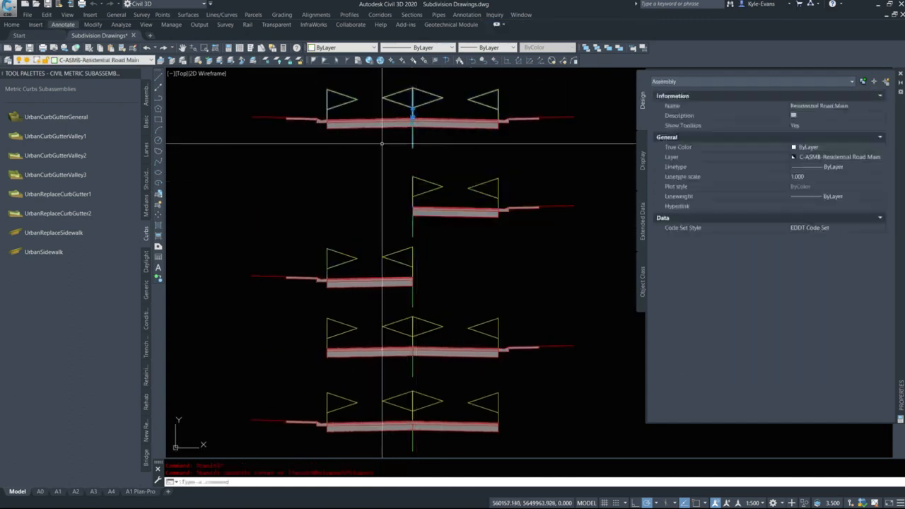
scroll(436, 226, "down", 2)
key("Escape")
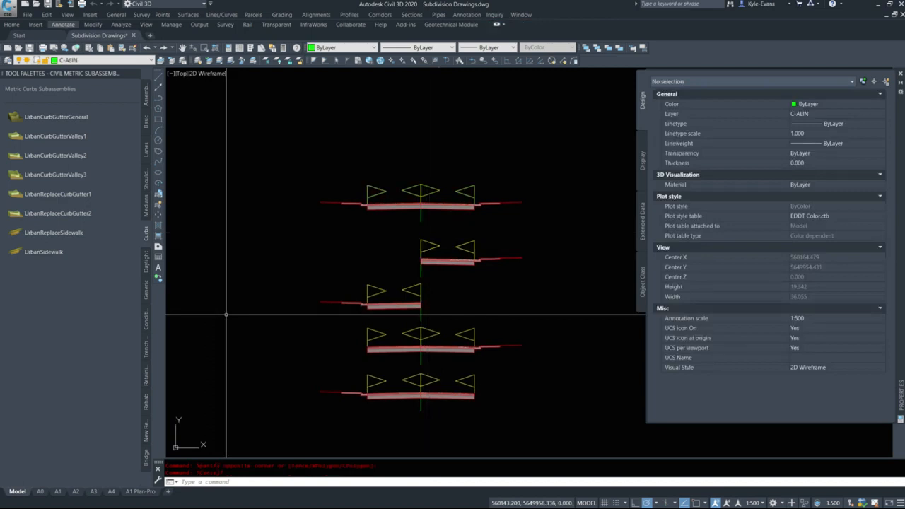
key("alt+Tab")
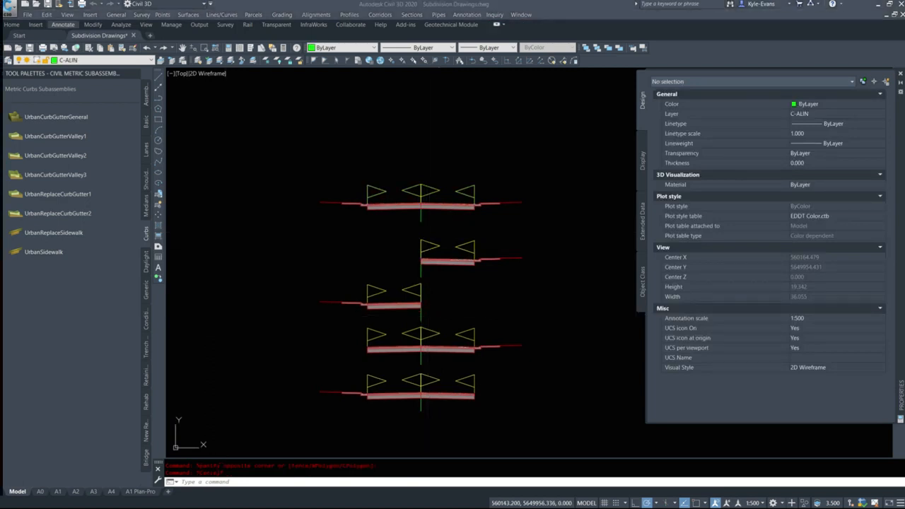
left_click(494, 292)
middle_click_drag(447, 274, 389, 249)
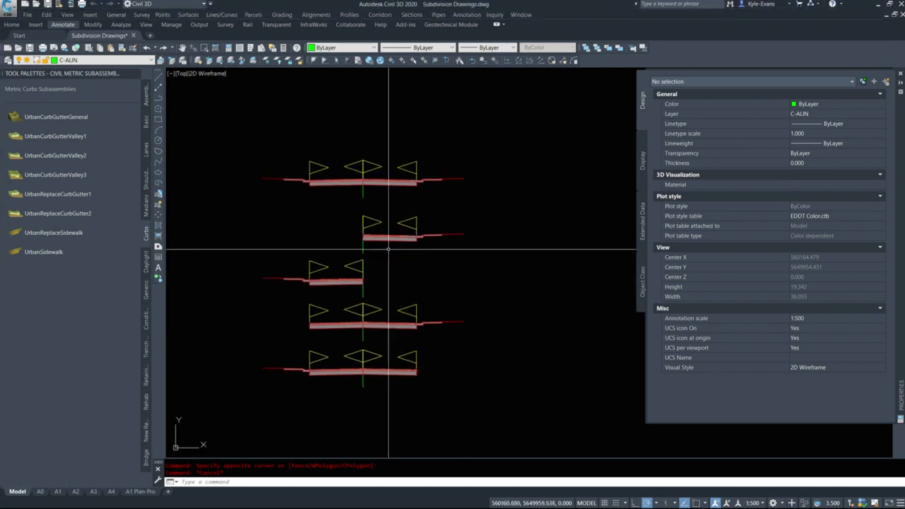
scroll(389, 249, "up", 4)
left_click(370, 245)
left_click(298, 232)
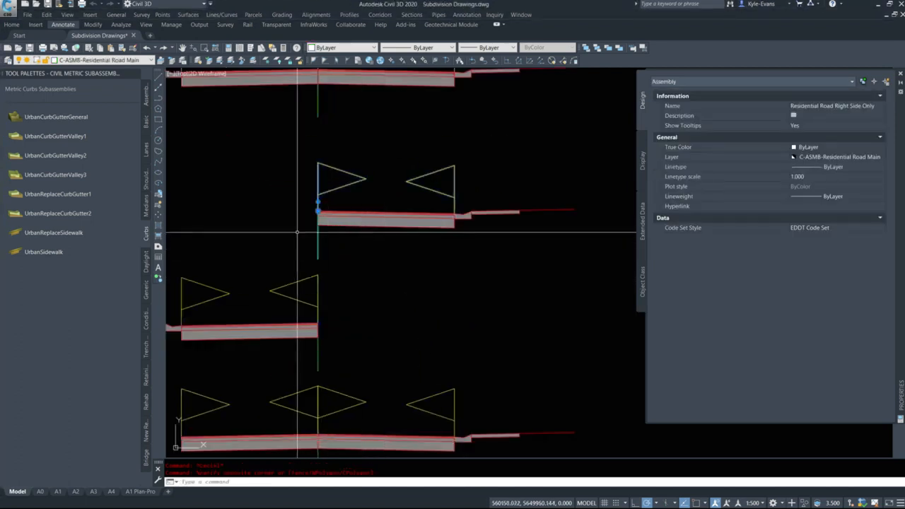
left_click(338, 344)
left_click(281, 367)
key("Escape")
Copy the right-side-only and left-side-only road assemblies together to a free spot below the column
left_click(340, 242)
left_click(300, 254)
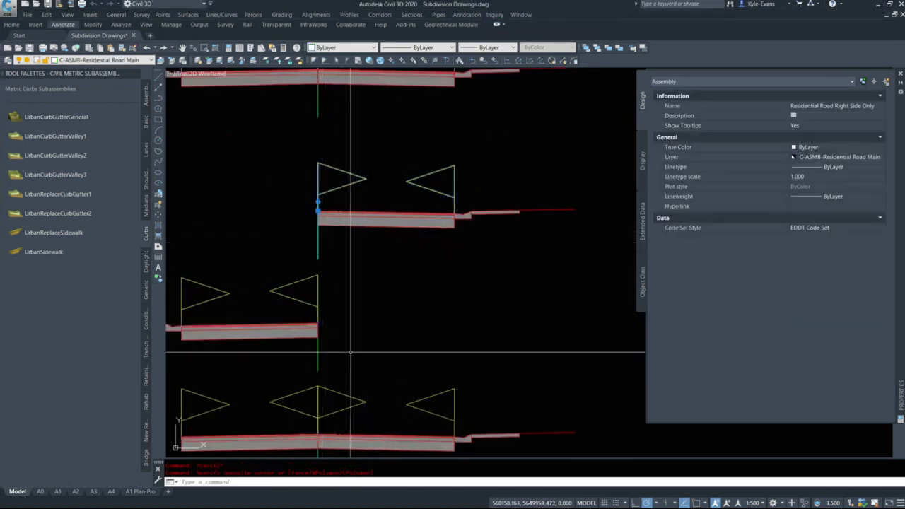
left_click(336, 358)
left_click(286, 374)
type("co")
key("Return")
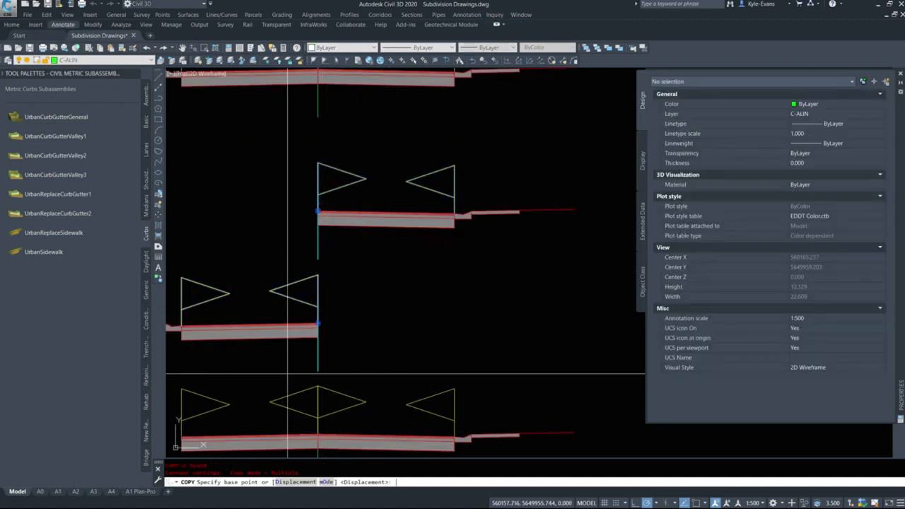
left_click(369, 289)
scroll(390, 160, "down", 6)
scroll(382, 140, "down", 4)
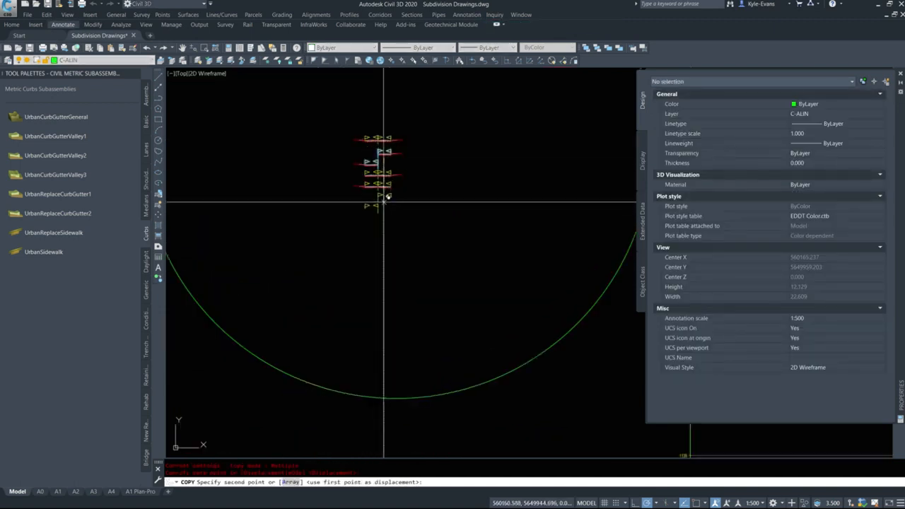
left_click(384, 205)
key("Escape")
key("Escape")
Delete the lane subassembly from each of the two newly copied one-sided assemblies below the column
scroll(378, 244, "up", 6)
middle_click_drag(453, 152, 390, 432)
left_click(359, 317)
left_click(363, 323)
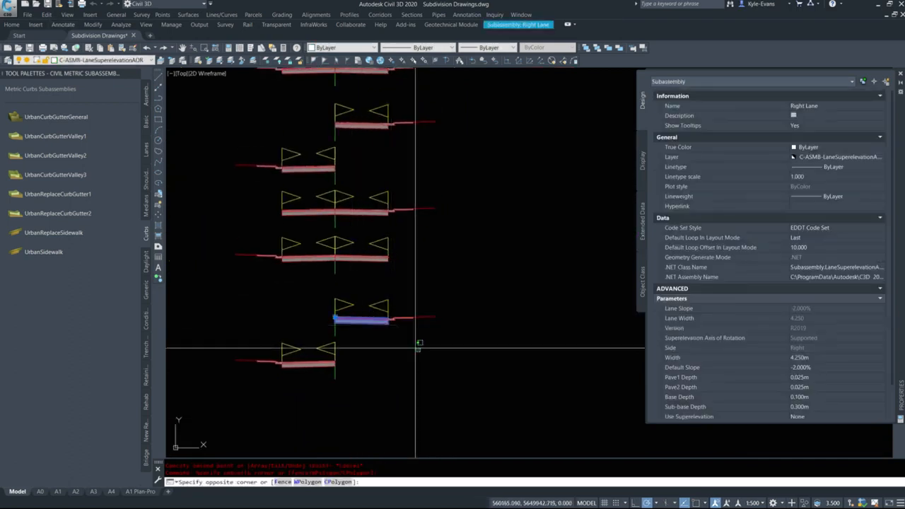
key("Delete")
left_click(314, 361)
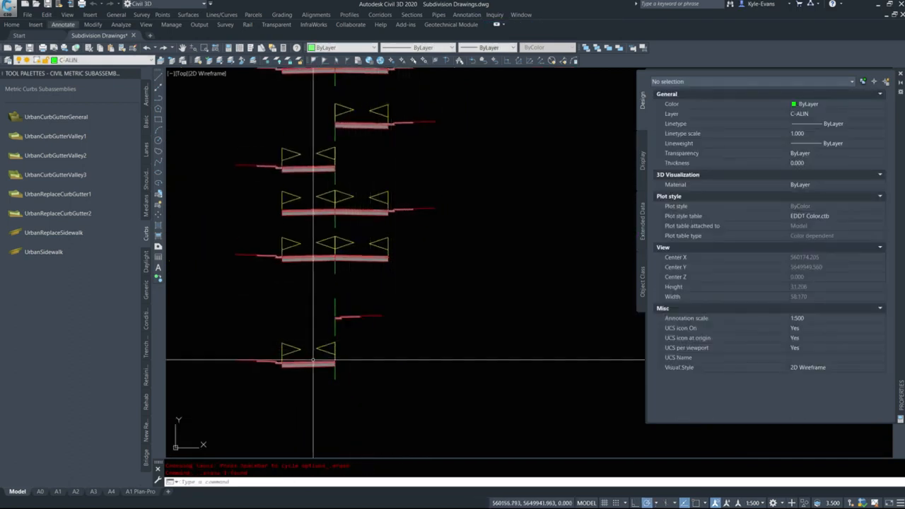
key("Delete")
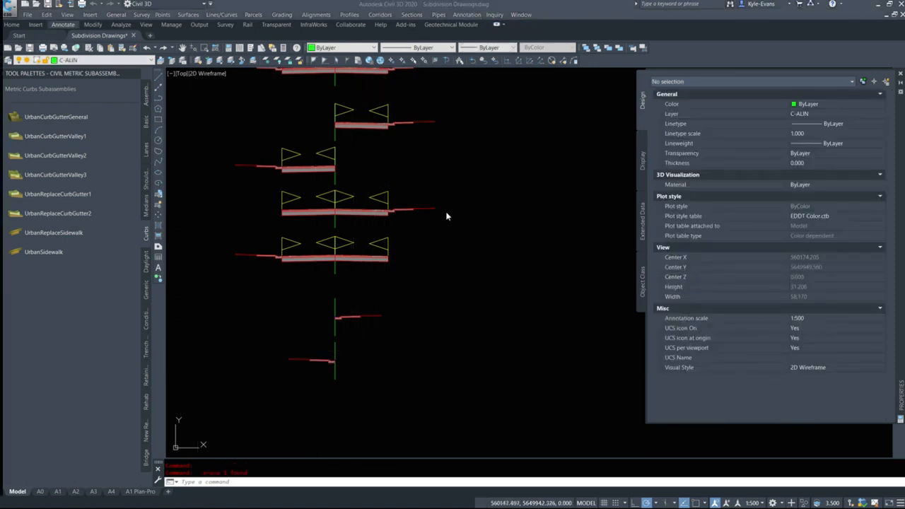
Copy the left lane of the curb-on-left assembly to the centreline marker of the upper lane-free assembly, accepting the opposite side
left_click(363, 259)
key("Escape")
left_click(324, 259)
right_click(343, 304)
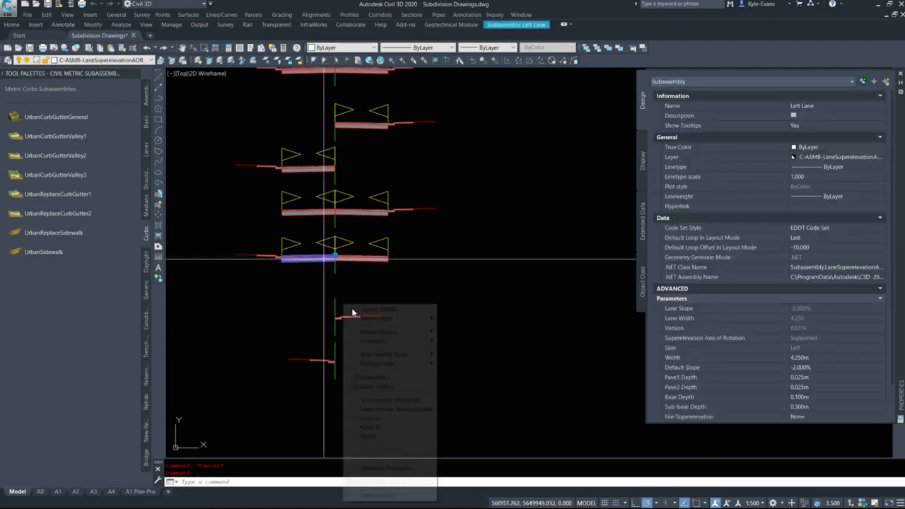
left_click(370, 418)
scroll(329, 328, "up", 4)
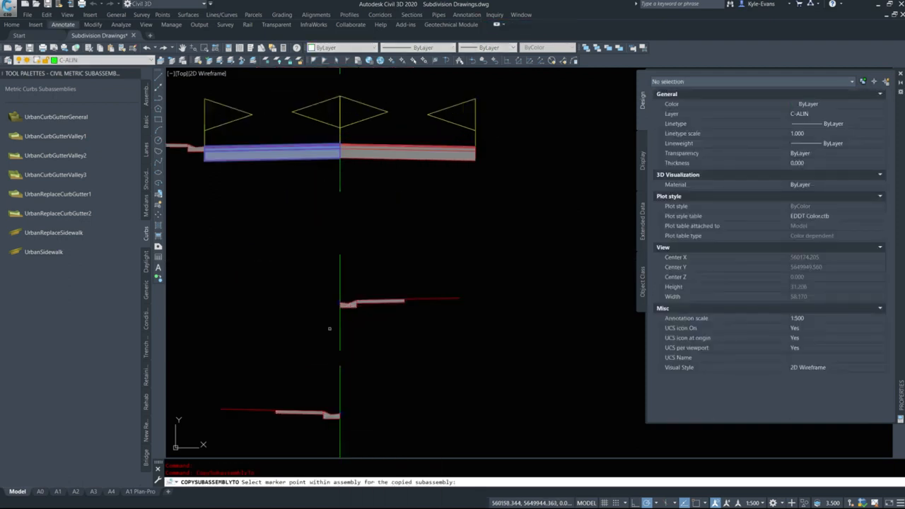
scroll(332, 322, "up", 8)
scroll(343, 291, "up", 6)
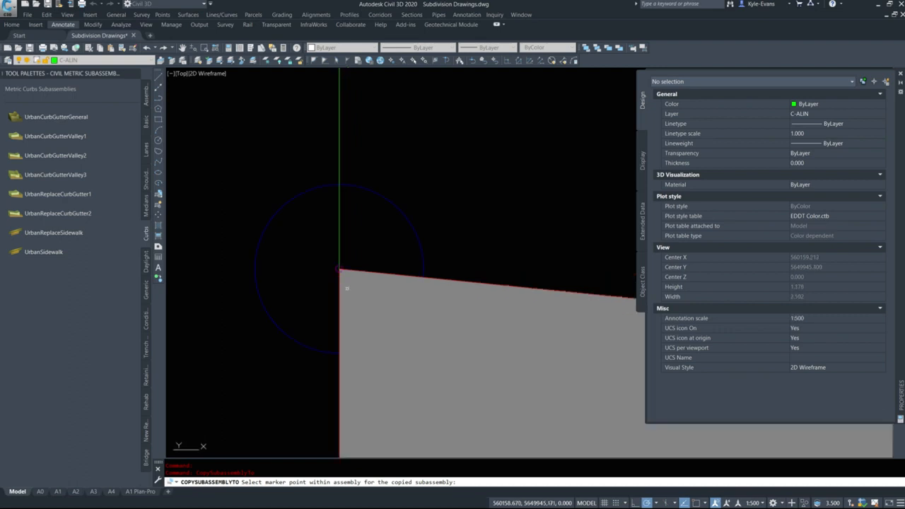
middle_click_drag(347, 288, 329, 255)
left_click(313, 227)
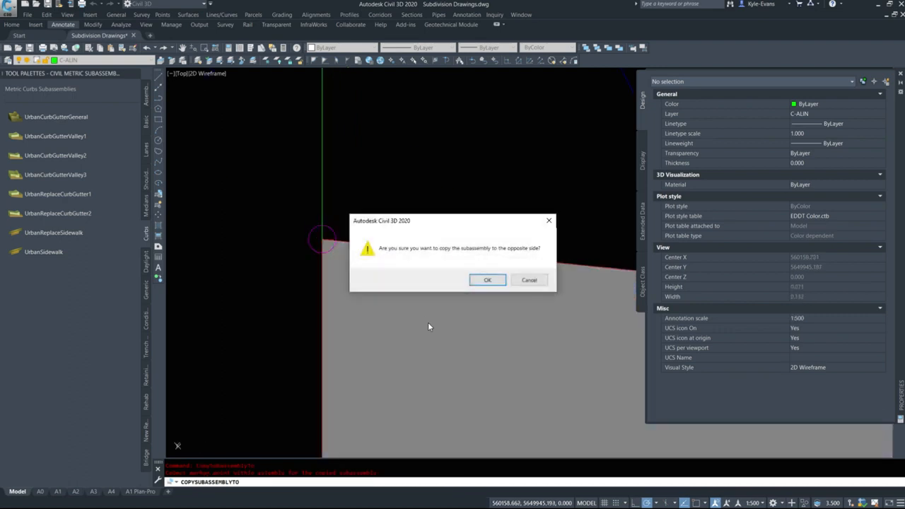
left_click(487, 280)
scroll(323, 283, "down", 10)
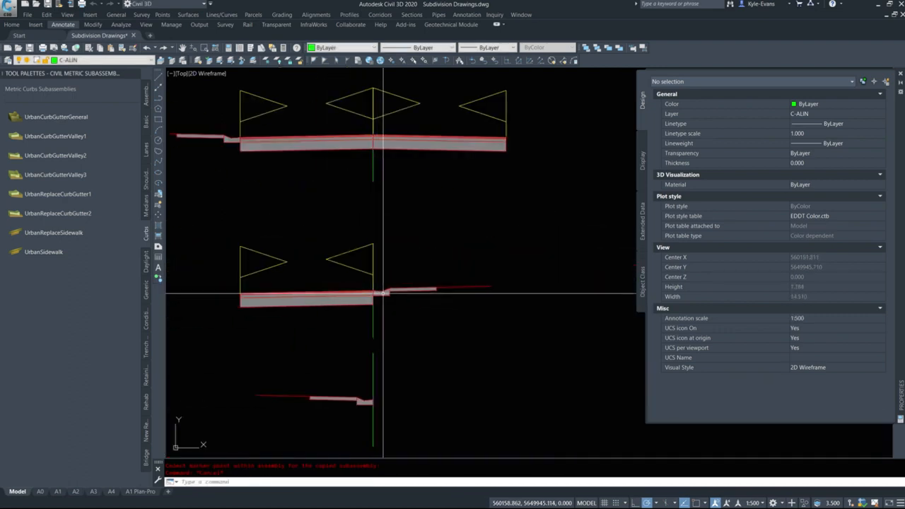
Copy the right lane of the curb-on-left assembly to the centreline marker of the lowest assembly, accepting the opposite side
left_click(387, 147)
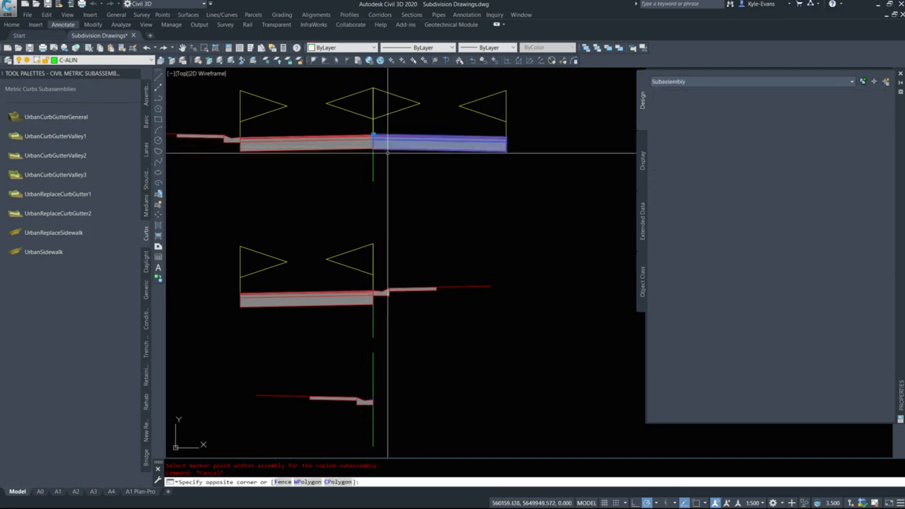
right_click(434, 238)
left_click(462, 351)
scroll(321, 382, "up", 8)
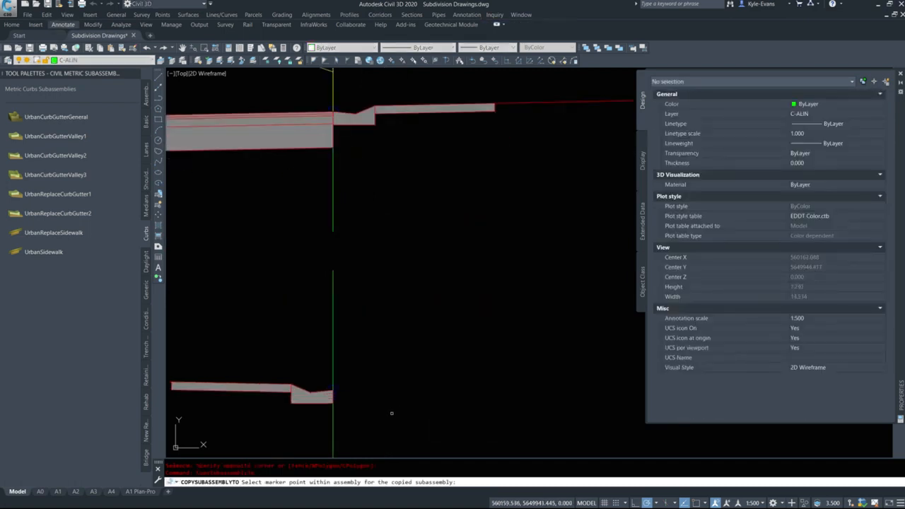
scroll(322, 382, "up", 8)
left_click(223, 293)
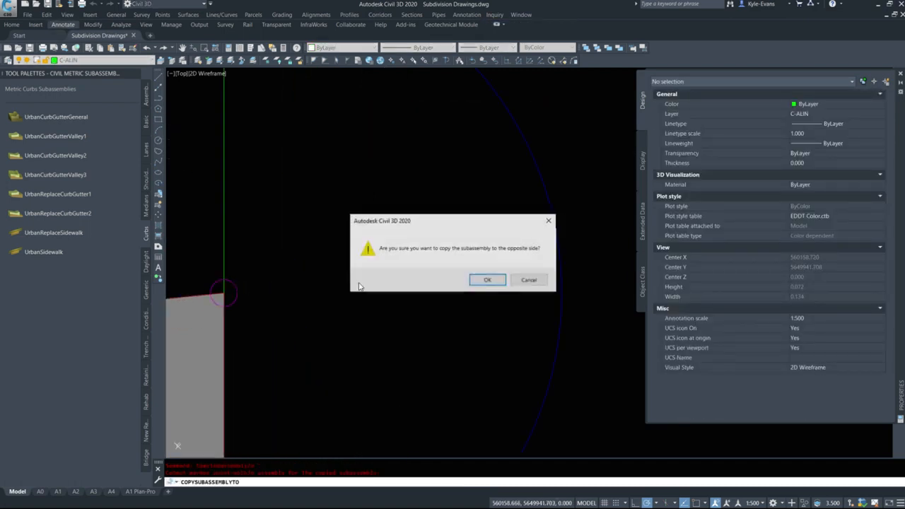
left_click(486, 280)
Set the default slope to 2.000% for the copied lanes in the two lowest assemblies
scroll(447, 300, "down", 6)
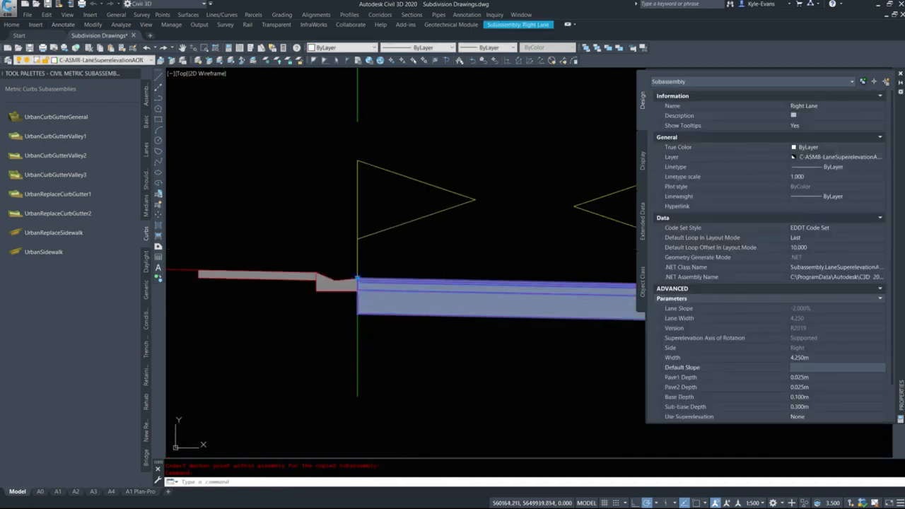
key("Escape")
scroll(353, 246, "down", 3)
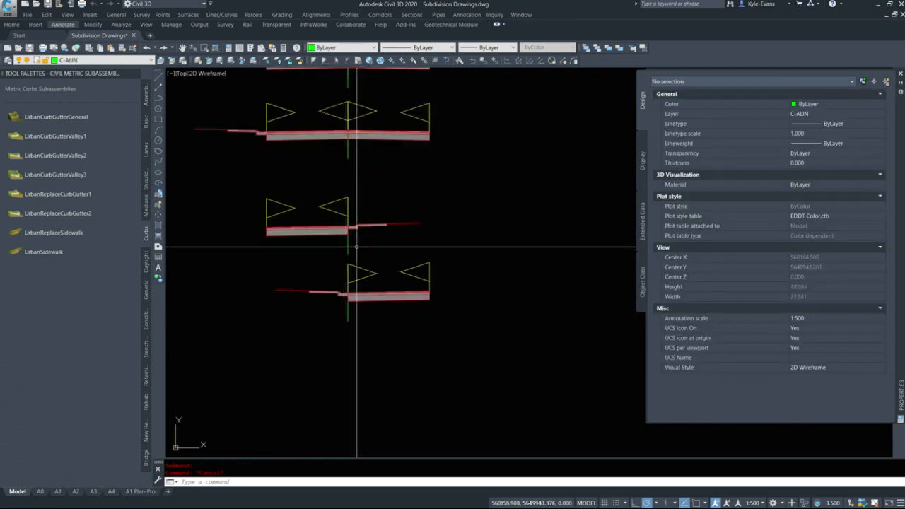
scroll(357, 228, "up", 2)
left_click(347, 227)
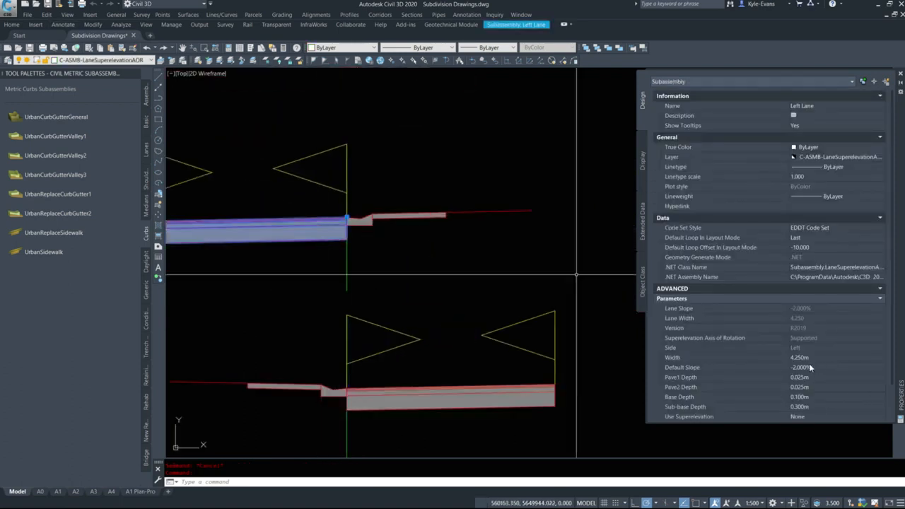
left_click(812, 367)
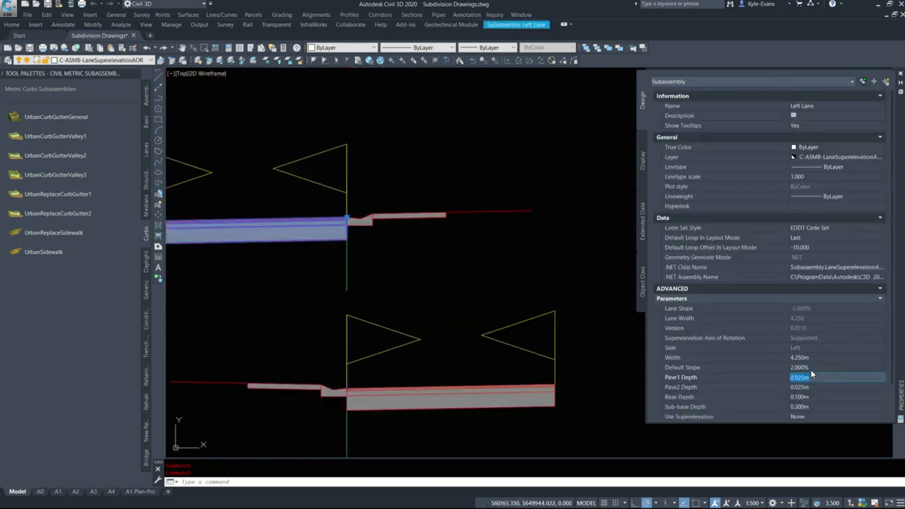
key("Return")
key("Escape")
Rename the right lane subassembly in the lowest assembly to "Lane"
scroll(414, 317, "down", 5)
middle_click_drag(382, 210, 358, 287)
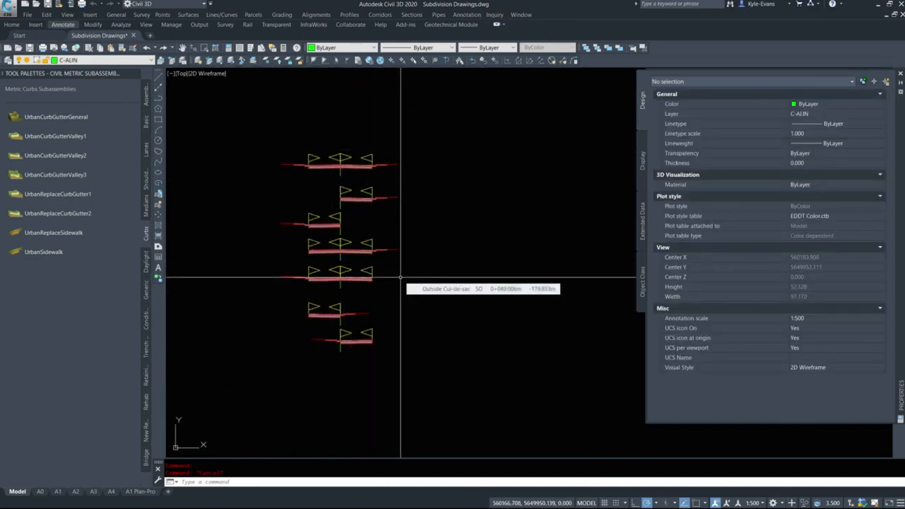
scroll(372, 346, "up", 5)
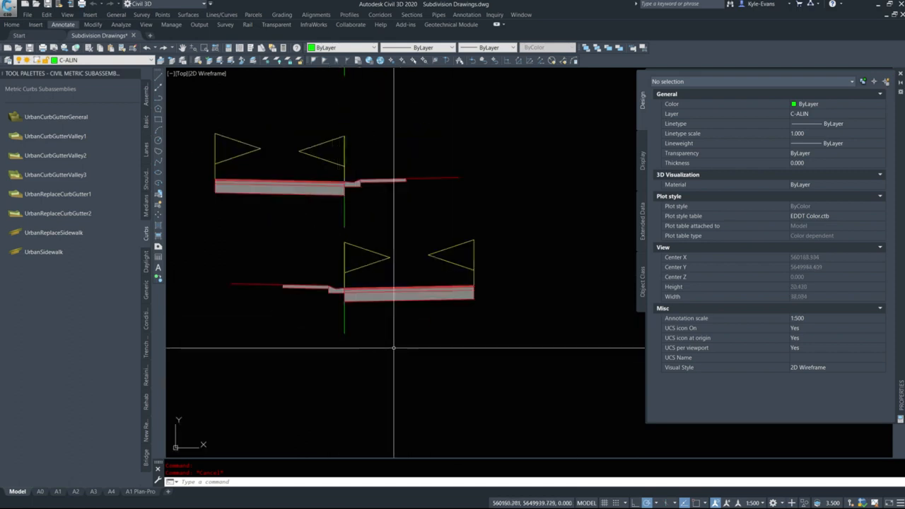
left_click(416, 295)
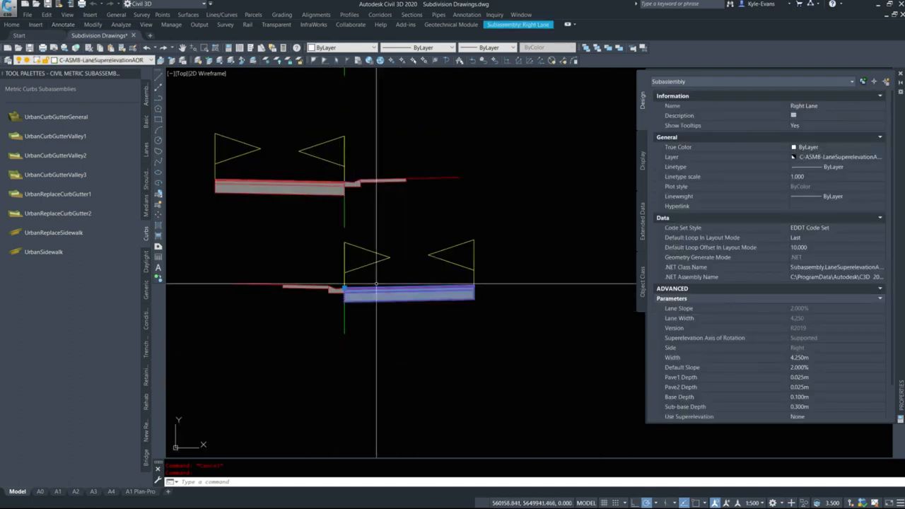
left_click(821, 104)
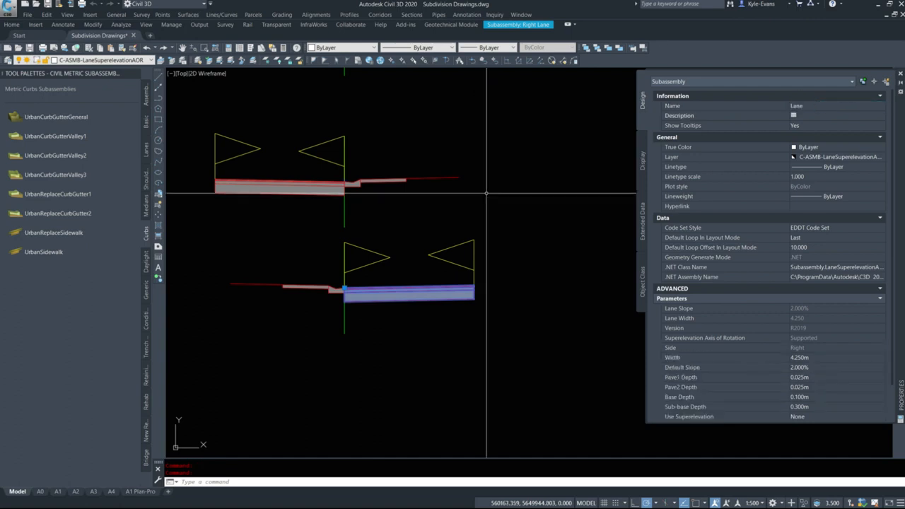
key("Escape")
Rename the left lane subassembly in the second-lowest assembly to "Lane"
left_click(253, 183)
left_click(233, 195)
left_click(821, 106)
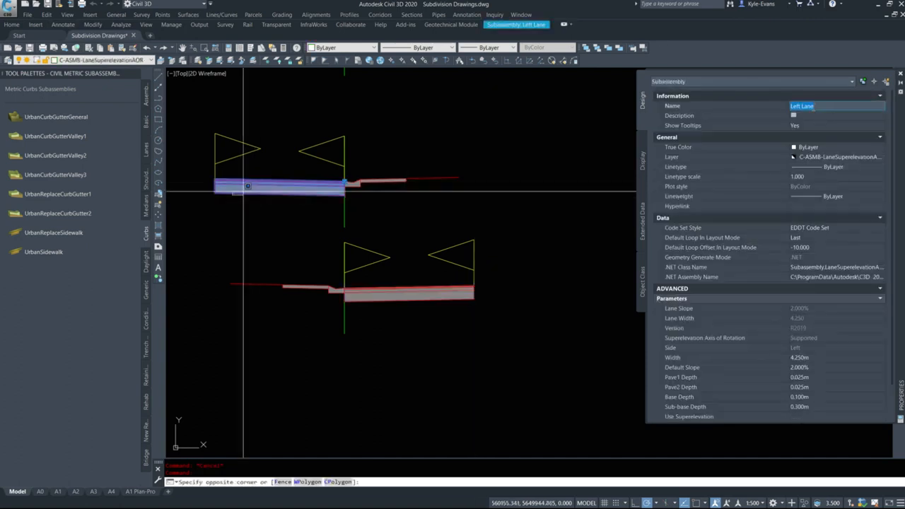
type("L")
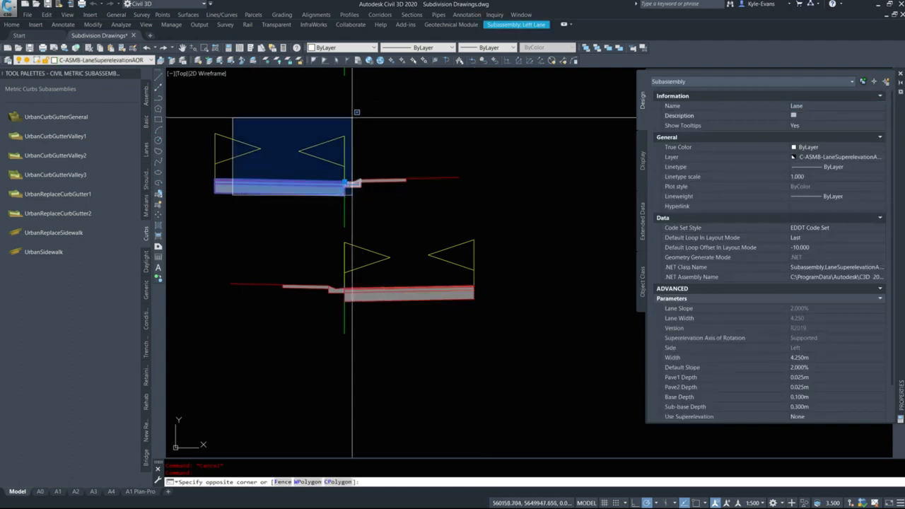
key("Escape")
key("Escape")
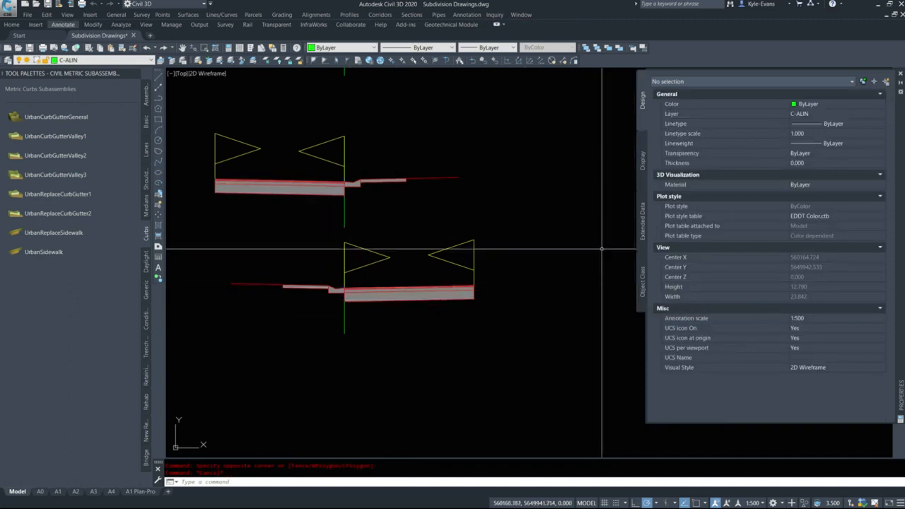
Check the names of the two one-sided road assemblies and the two full-width assemblies with curb, gutter and sidewalk on one side
scroll(432, 192, "down", 5)
middle_click_drag(354, 238, 346, 203)
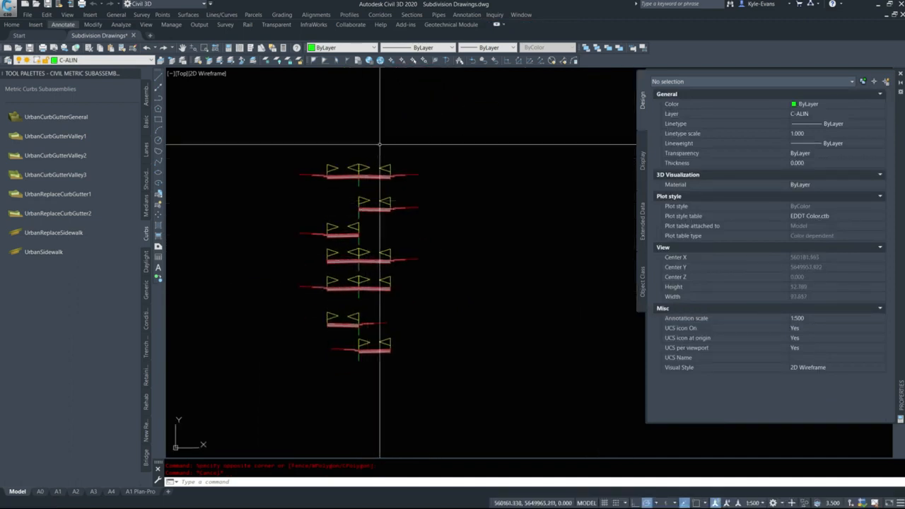
left_click_drag(259, 117, 502, 196)
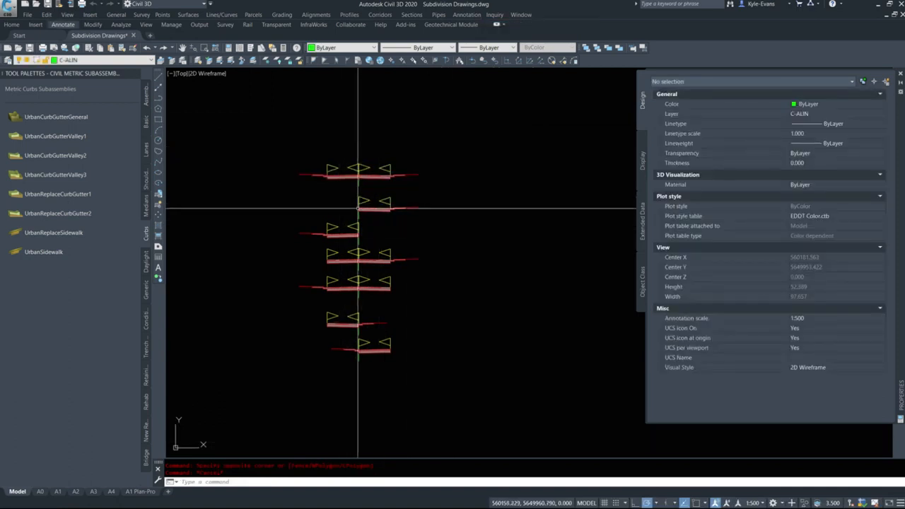
left_click(359, 217)
left_click(356, 215)
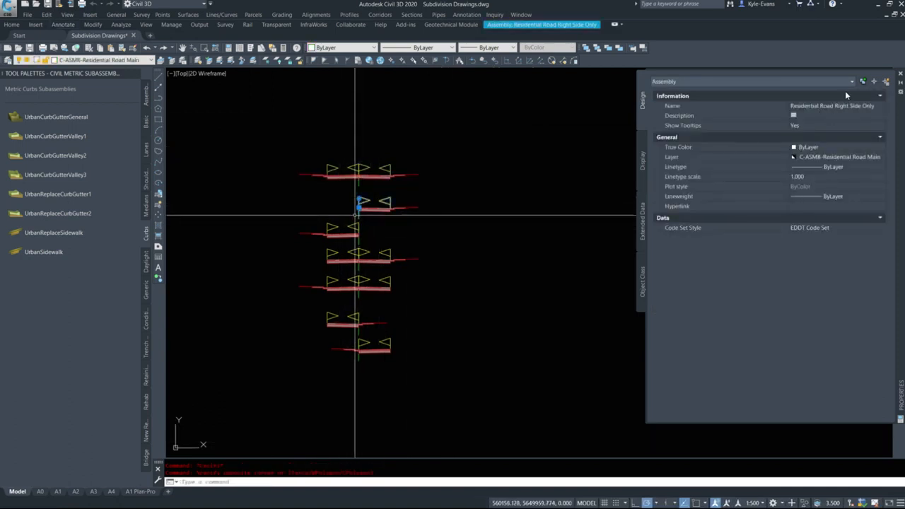
key("Escape")
left_click(357, 242)
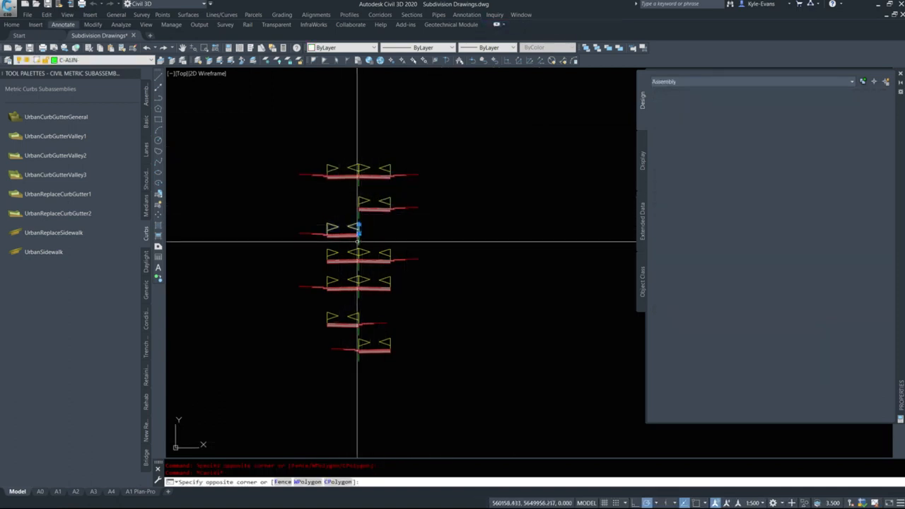
key("Escape")
scroll(367, 268, "up", 4)
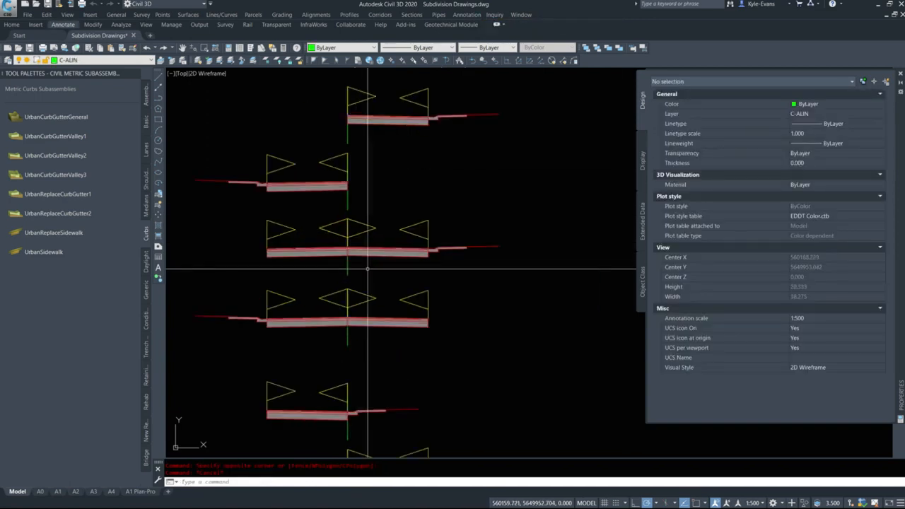
left_click(367, 269)
left_click(336, 260)
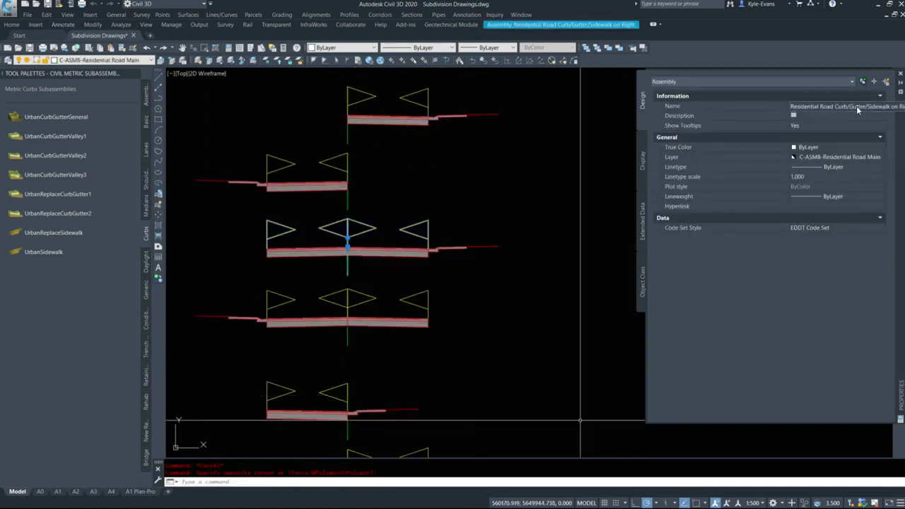
key("Escape")
left_click(345, 333)
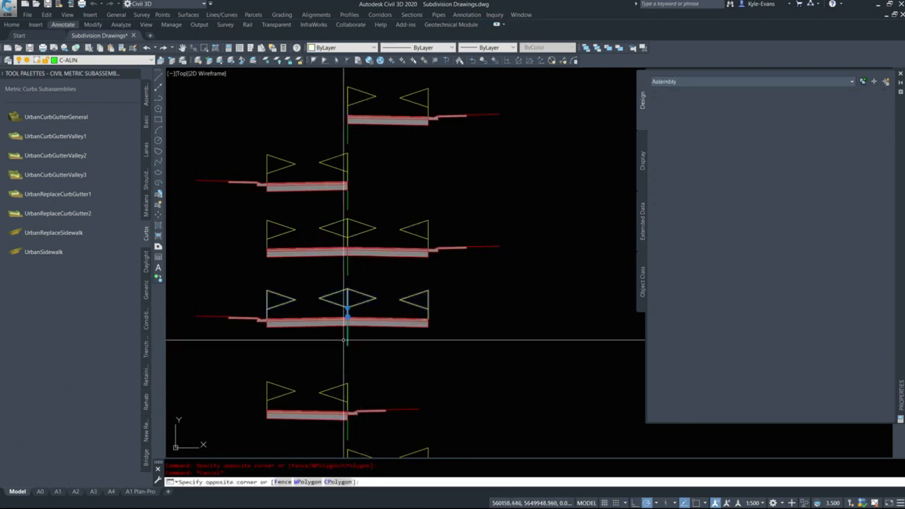
mouse_move(358, 381)
middle_mouse_down()
mouse_move(384, 305)
mouse_move(408, 275)
middle_mouse_up()
key("Escape")
Rename the second-lowest assembly, the copy of the right-side-only road, as the right-hand "Curb Return" assembly
left_click(400, 305)
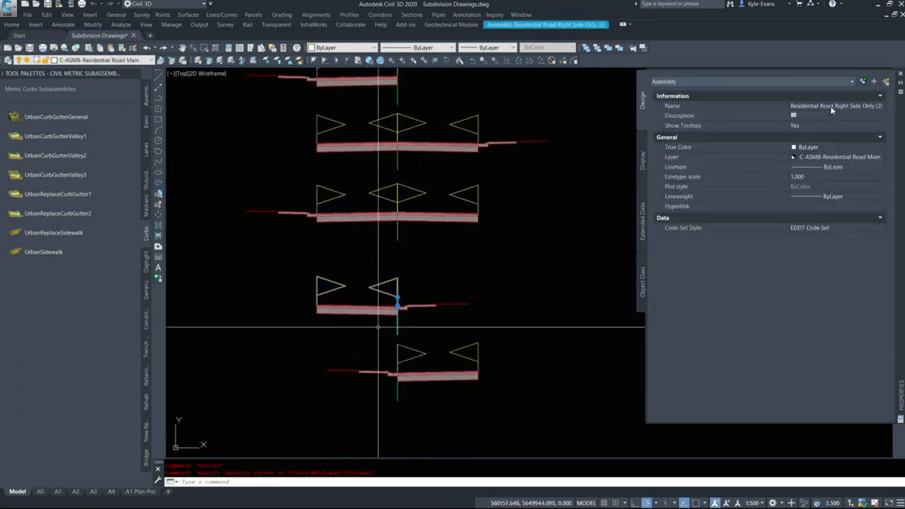
left_click(832, 106)
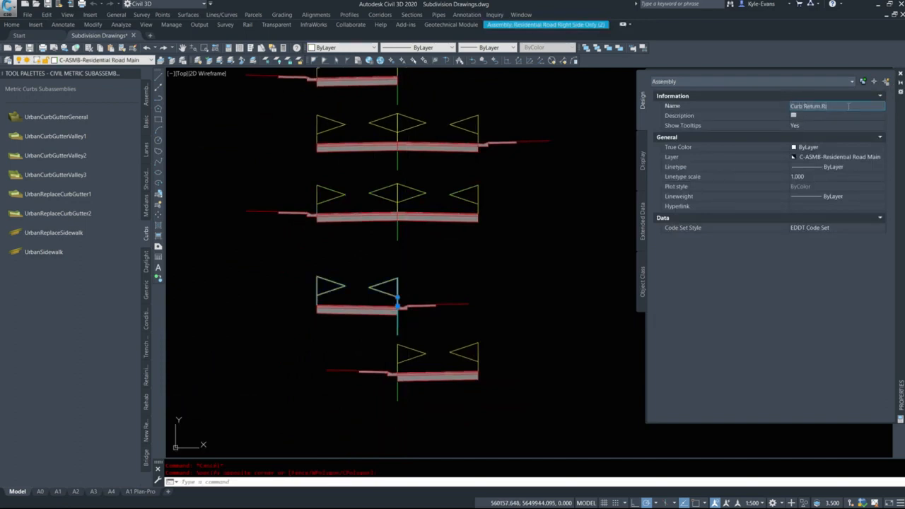
key("Return")
key("Escape")
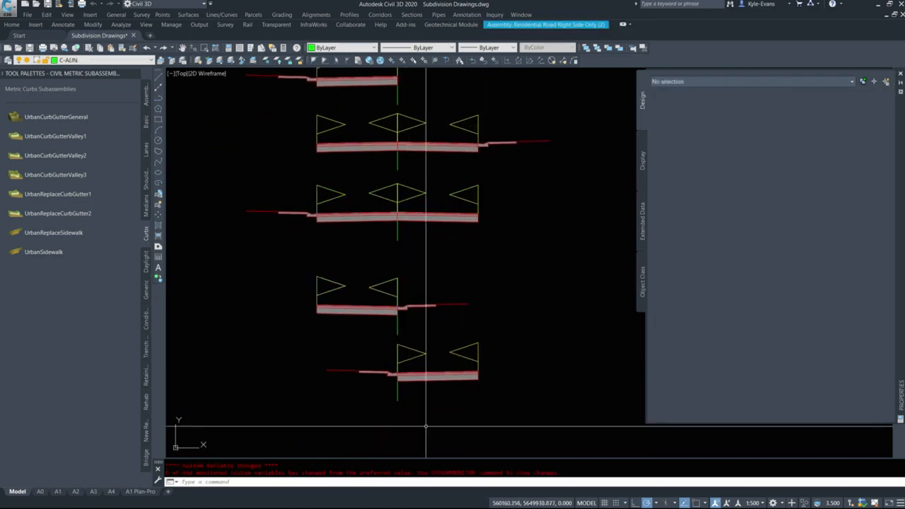
Rename the lowest assembly, the copy of the left-side-only road, as its matching "Curb Return" assembly
left_click(400, 400)
left_click(377, 382)
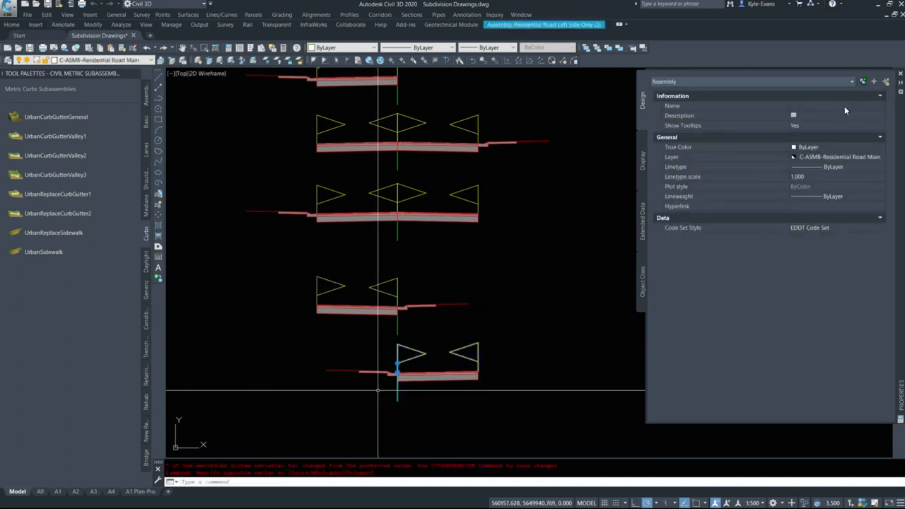
left_click(841, 106)
type("Curb Return Left")
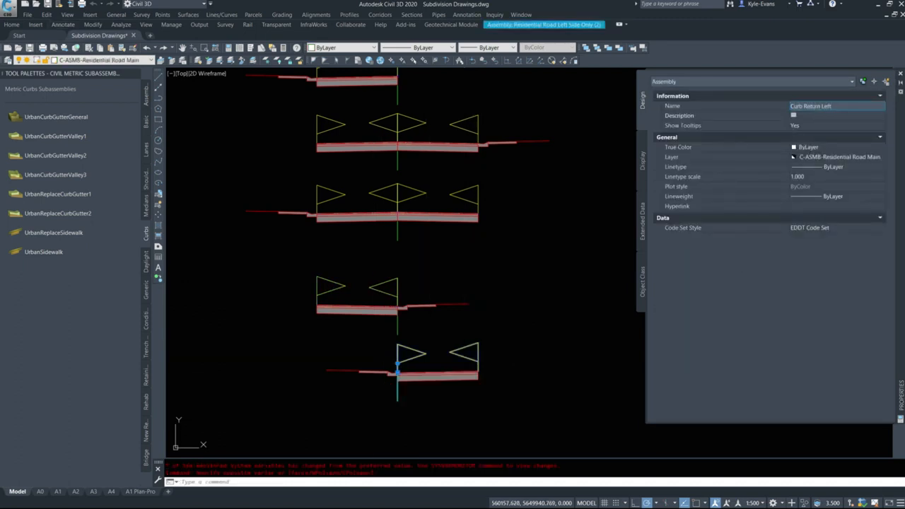
key("Return")
key("Escape")
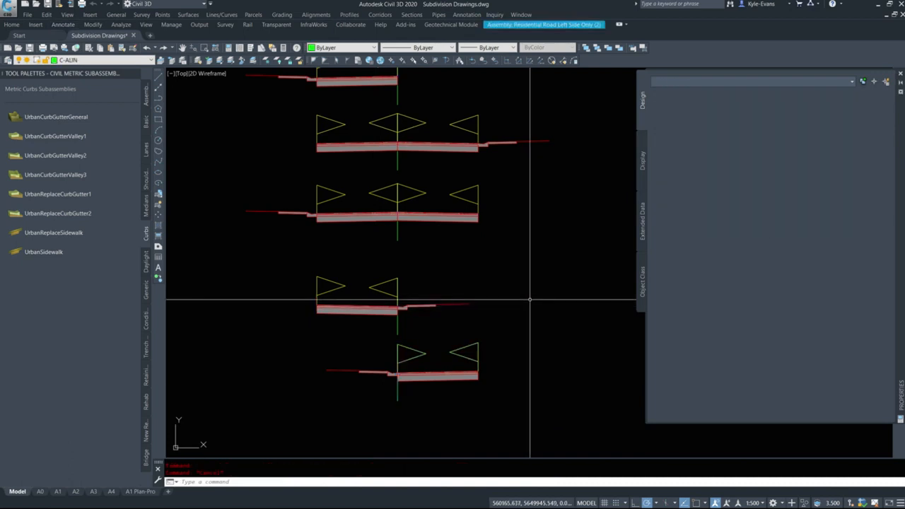
Look over the full column of road and curb return assemblies
scroll(490, 382, "down", 3)
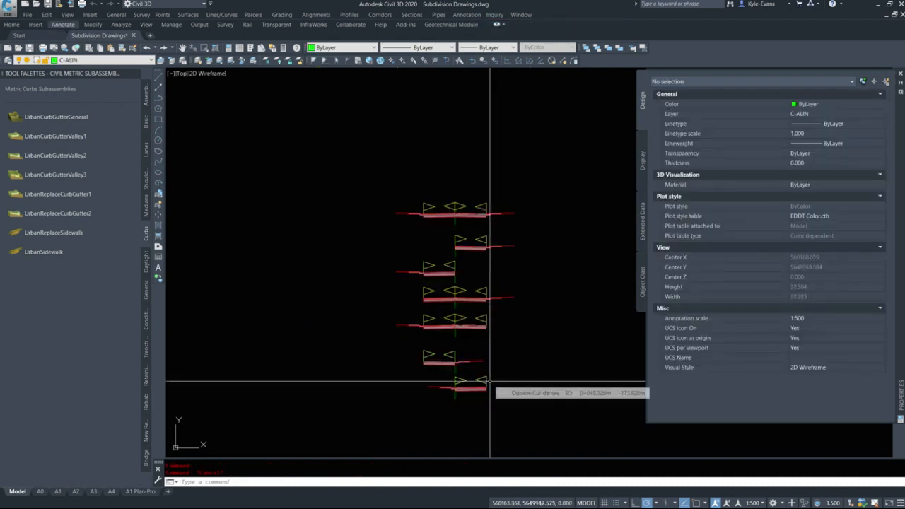
scroll(479, 445, "up", 4)
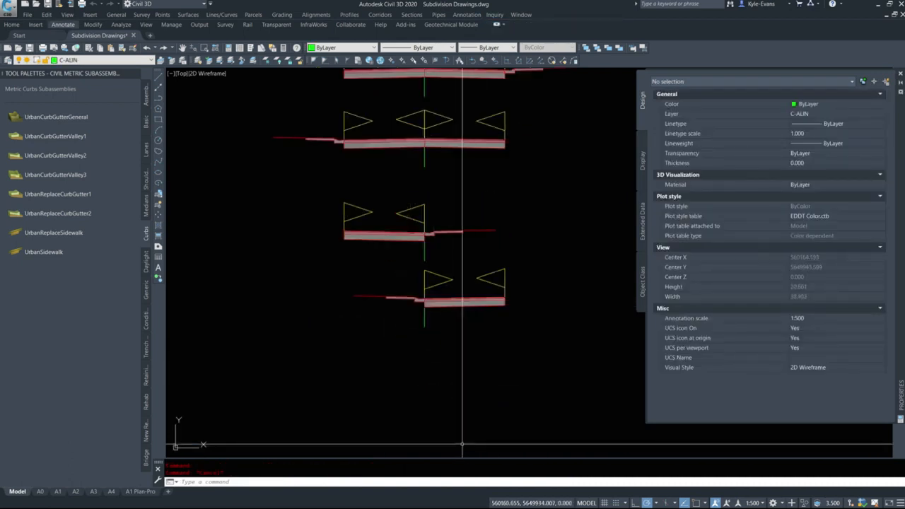
scroll(411, 365, "down", 4)
left_click(283, 101)
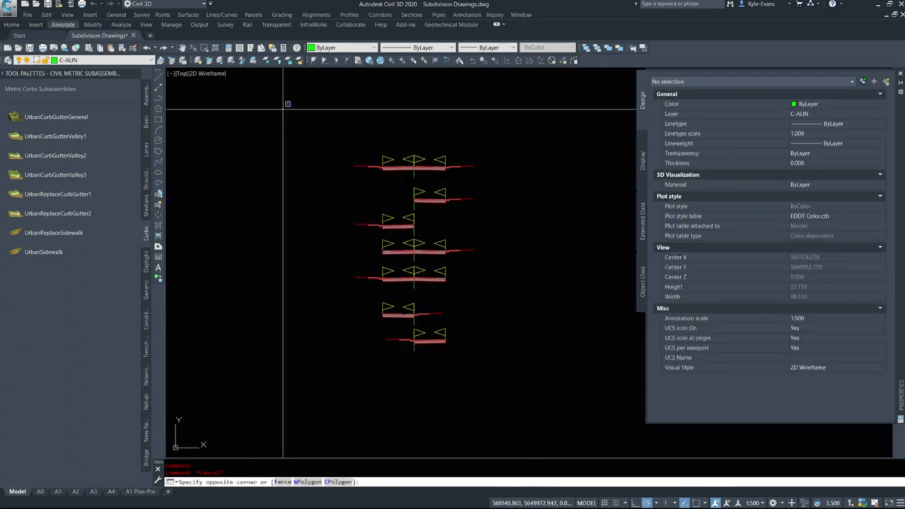
left_click(496, 407)
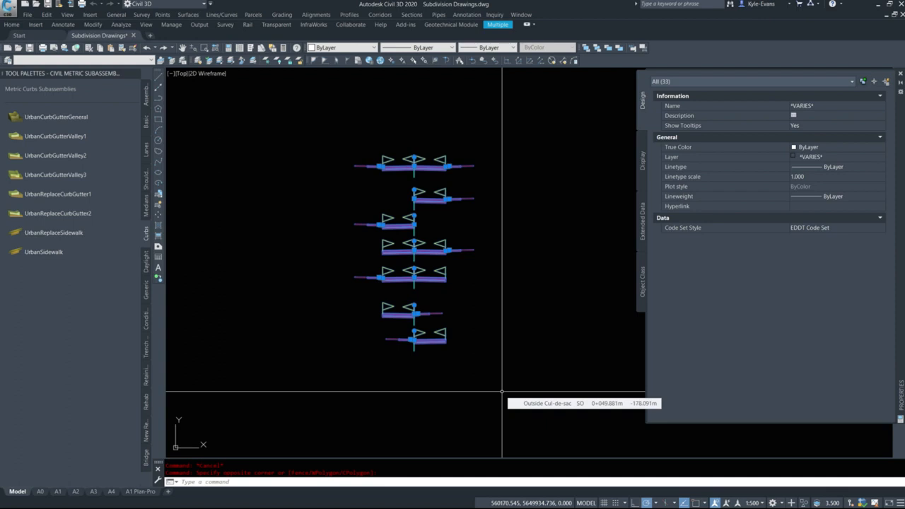
key("Escape")
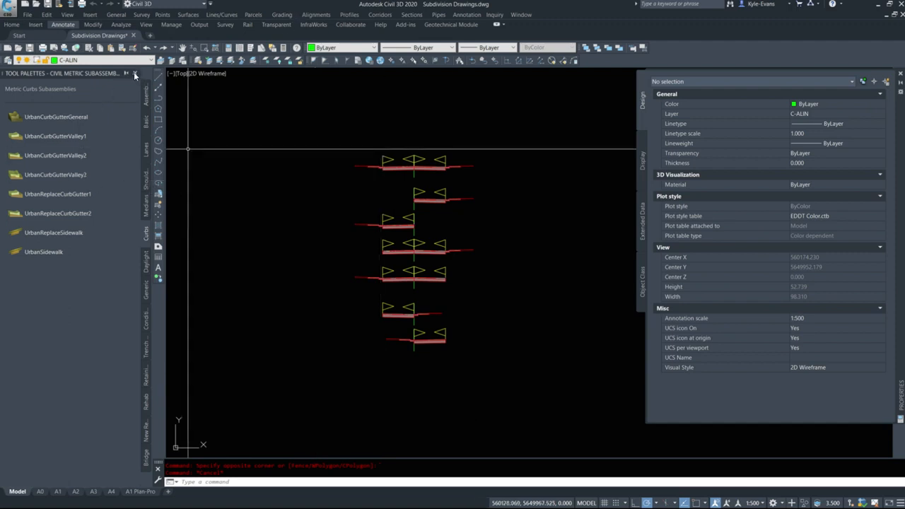
Close the subassembly tool palettes and rearrange the Properties palette as a narrower docked panel
left_click(134, 73)
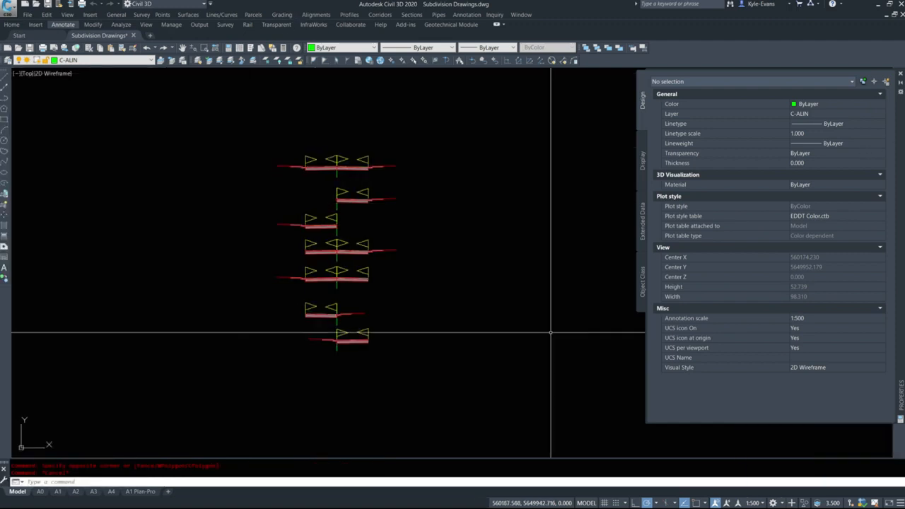
left_click(900, 75)
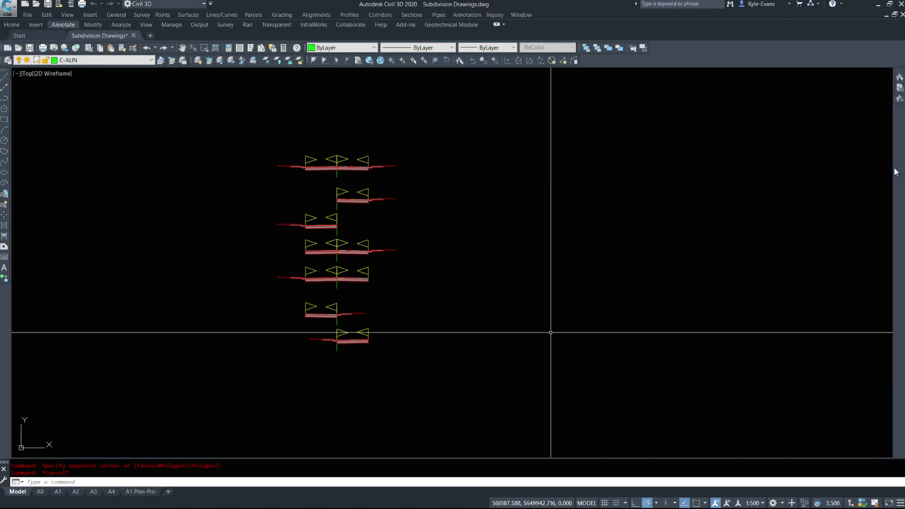
left_click_drag(895, 168, 903, 150)
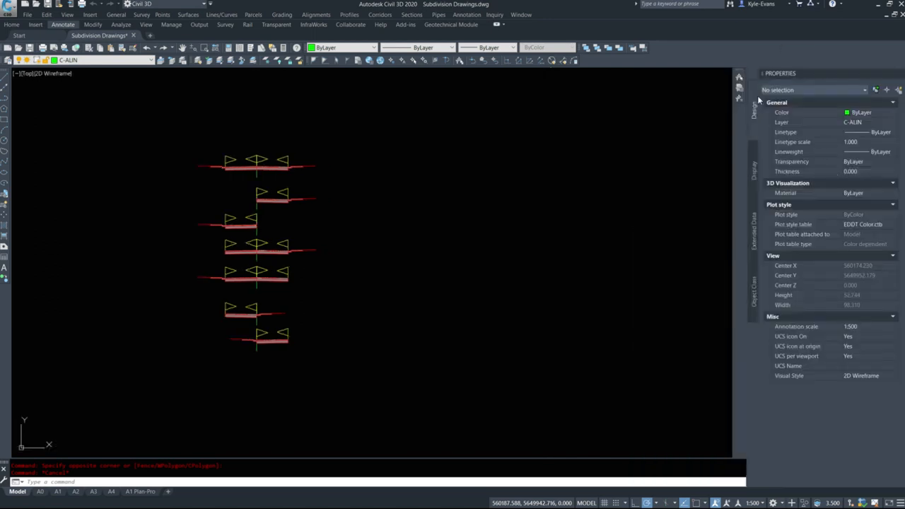
left_click_drag(747, 112, 763, 112)
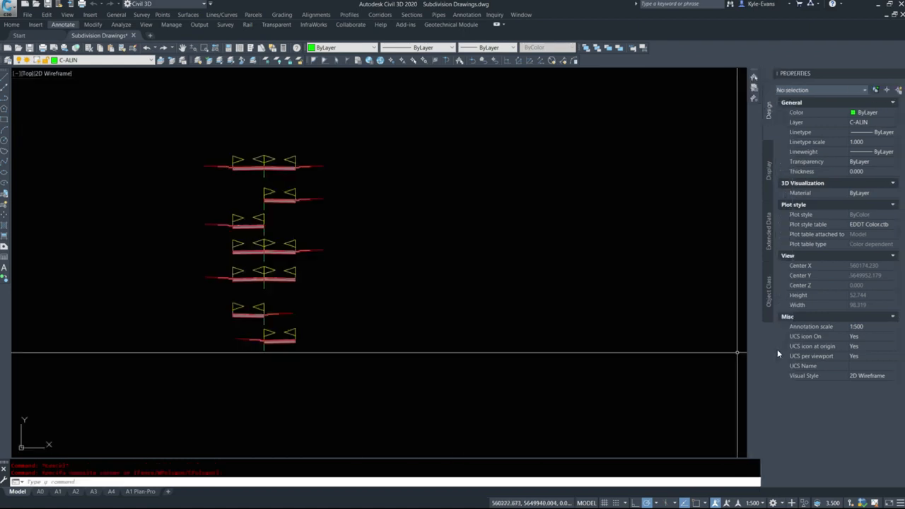
Display the Toolspace with the SHOWTS command and narrow it
type("showts")
key("Return")
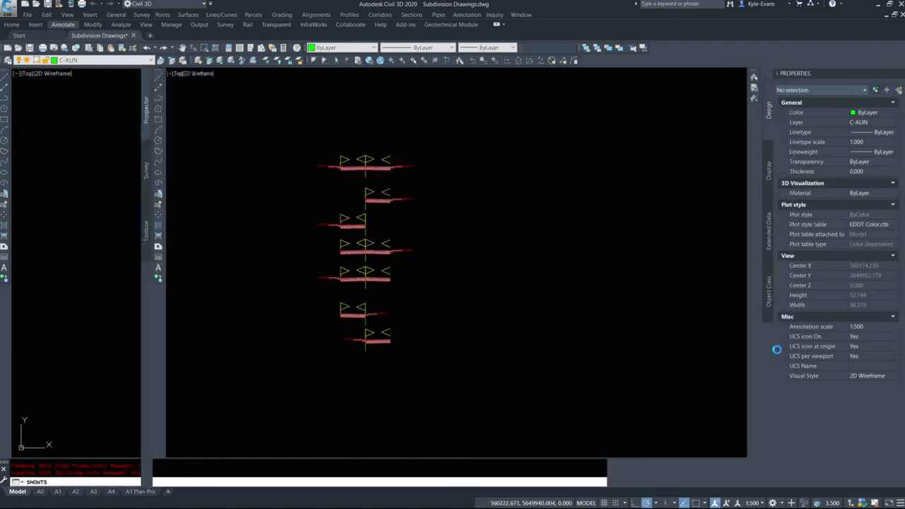
left_click_drag(151, 178, 132, 180)
left_click(262, 212)
key("Escape")
Start a new corridor for the subdivision roads and name it "Main Residential Road"
middle_click_drag(216, 243, 467, 237)
scroll(468, 238, "down", 12)
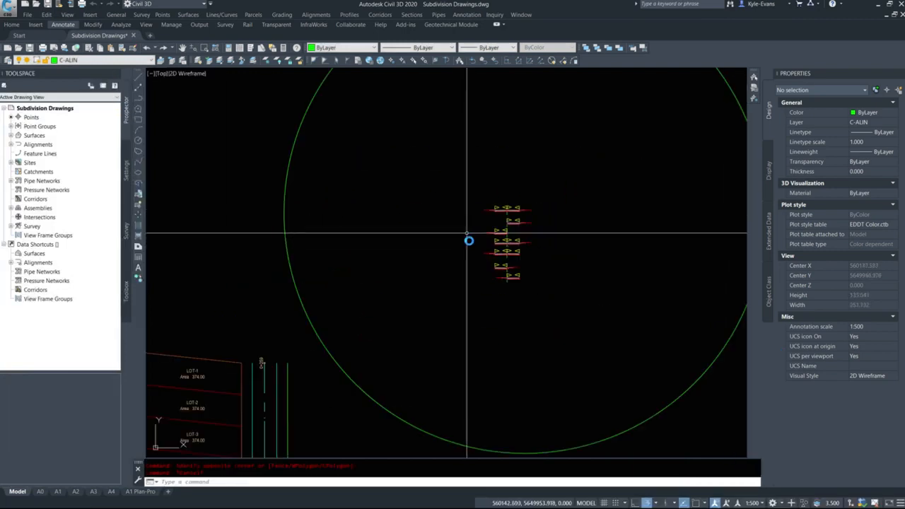
scroll(420, 302, "up", 6)
middle_click_drag(361, 392, 312, 366)
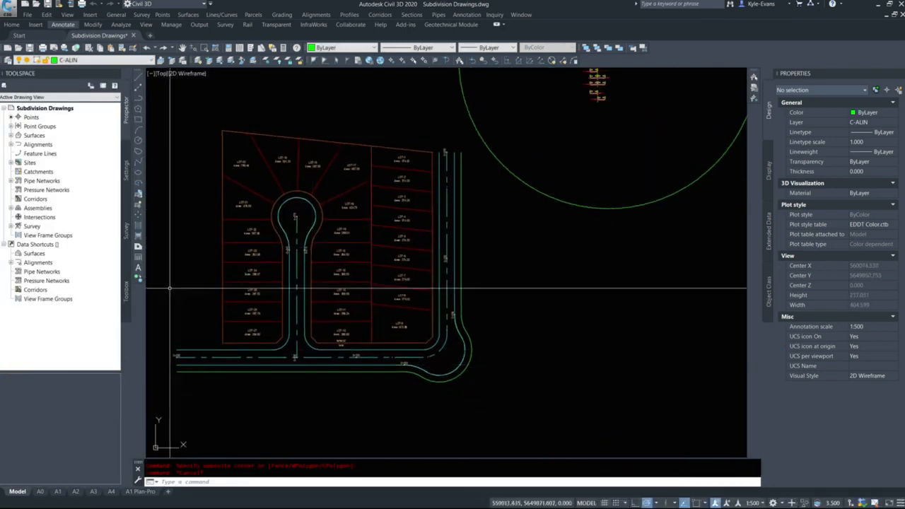
left_click(382, 15)
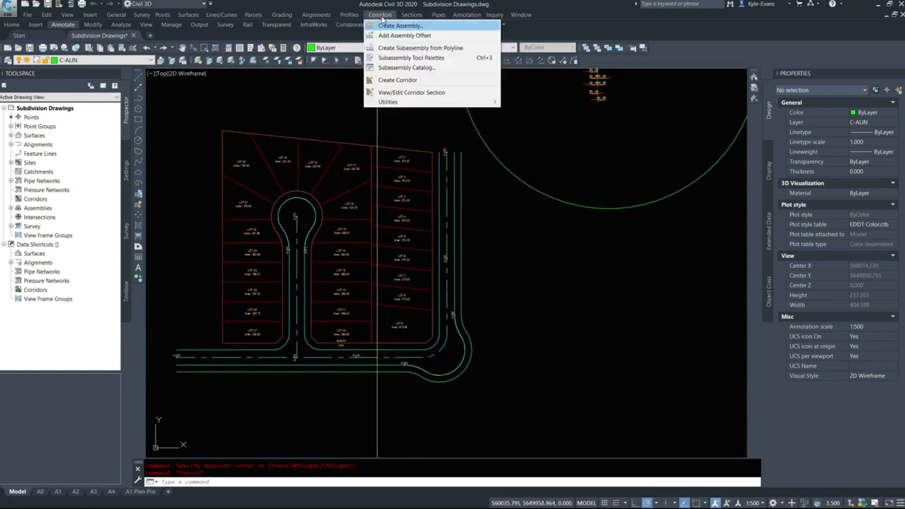
left_click(398, 80)
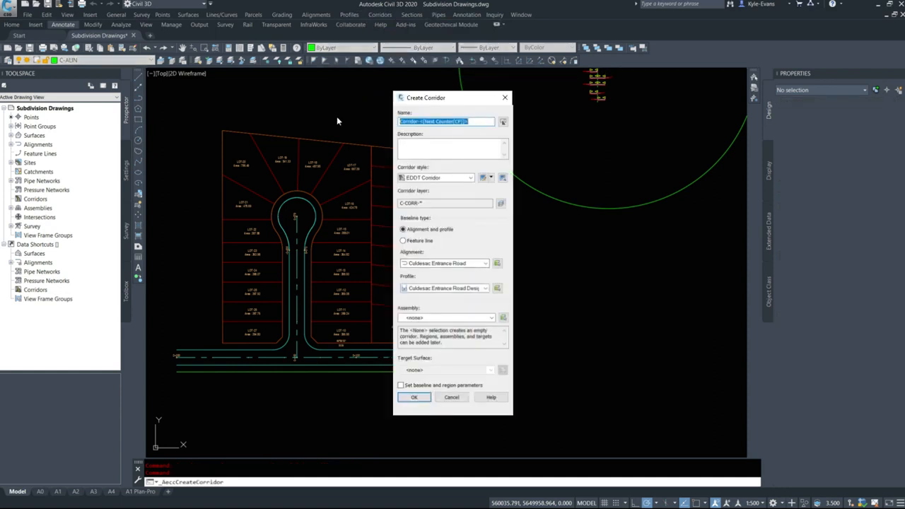
type("Main Residential Road")
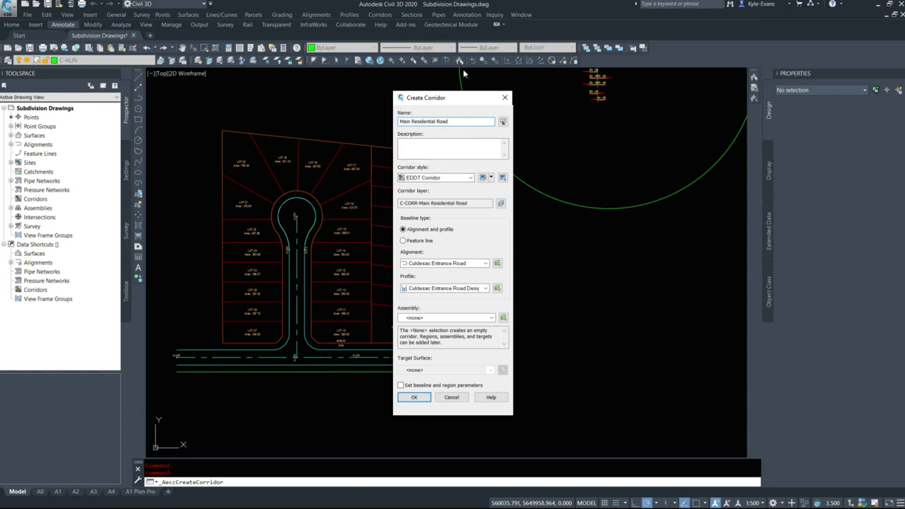
mouse_move(462, 99)
left_mouse_down()
mouse_move(598, 101)
mouse_move(421, 96)
left_mouse_up()
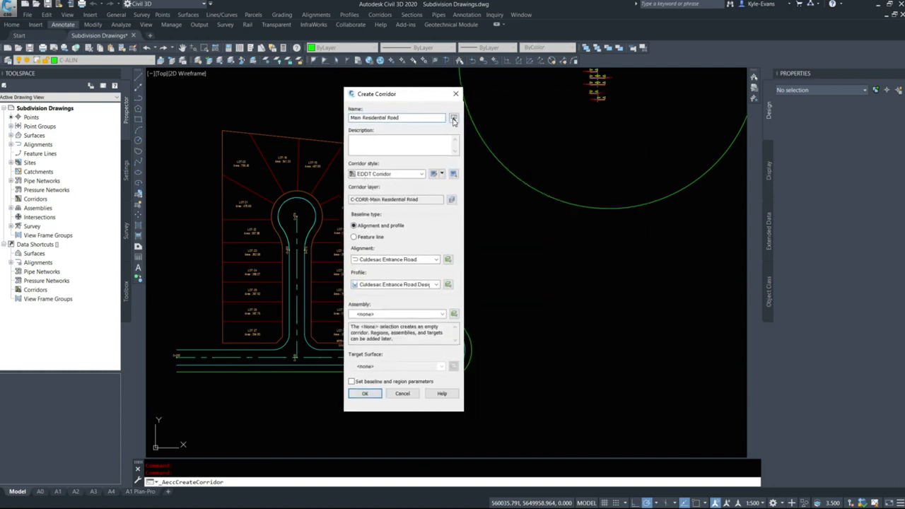
Base the corridor on the Main Through Road alignment and the Main Through Road Design profile
left_click(412, 261)
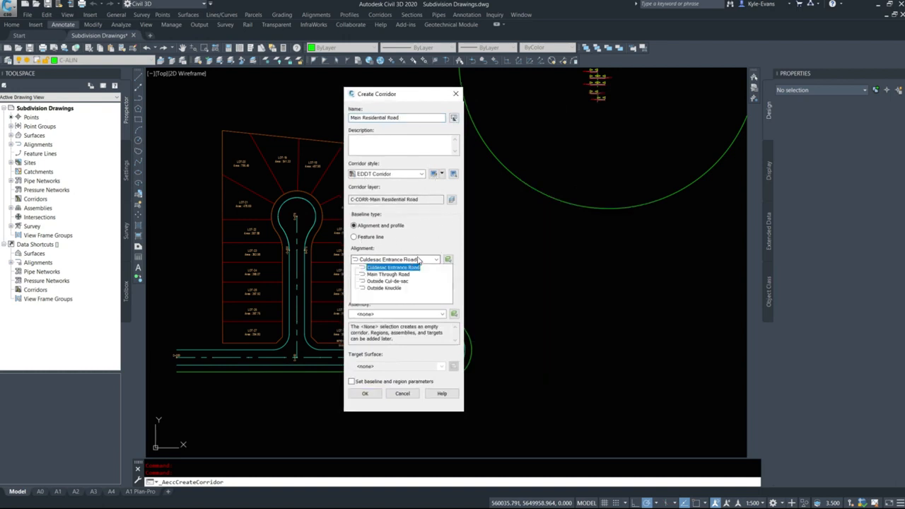
left_click(394, 278)
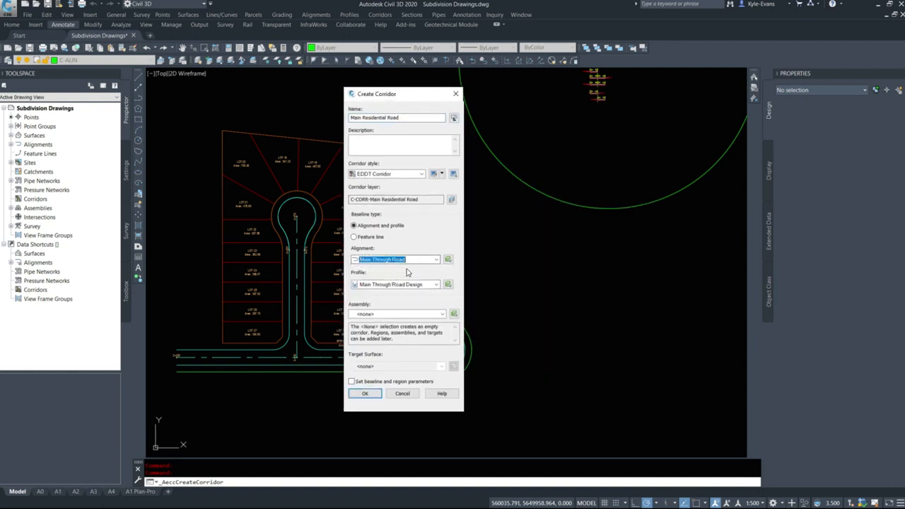
left_click(405, 285)
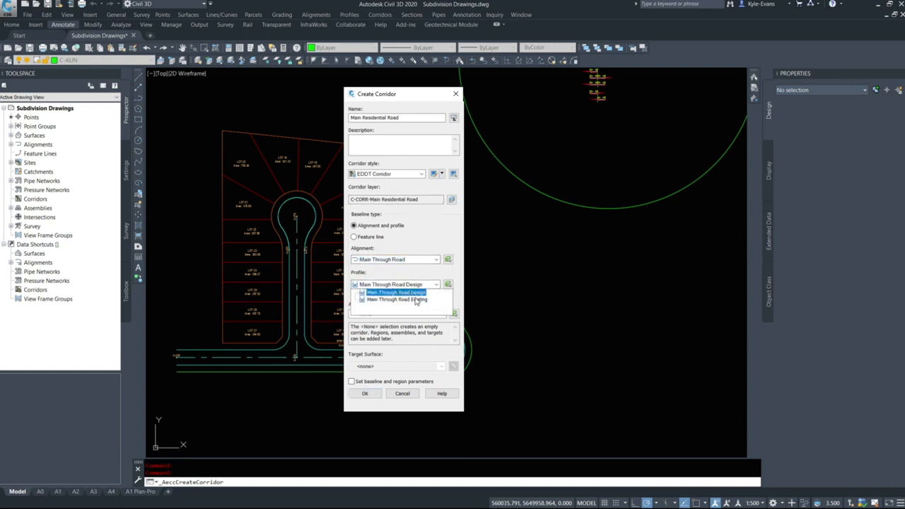
left_click(408, 293)
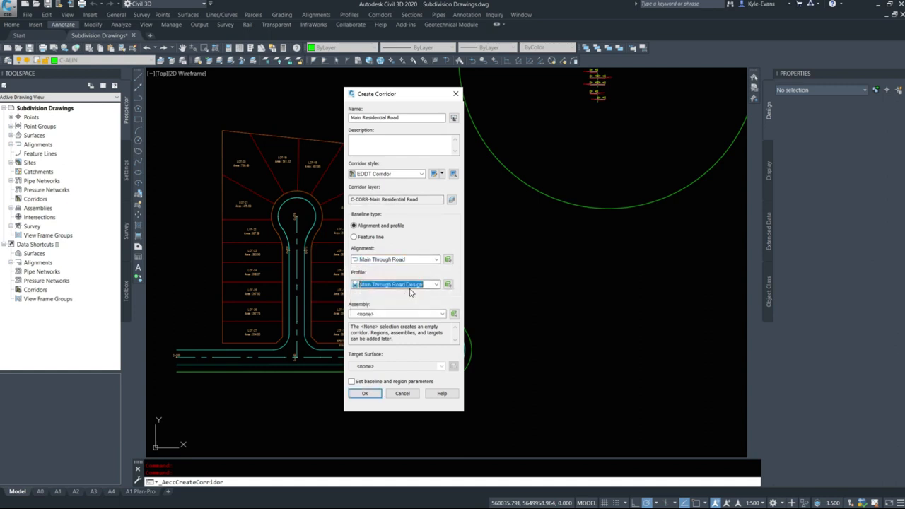
Assign the Residential Road Main assembly with no target surface and create the corridor with baseline and region parameters
left_click(390, 315)
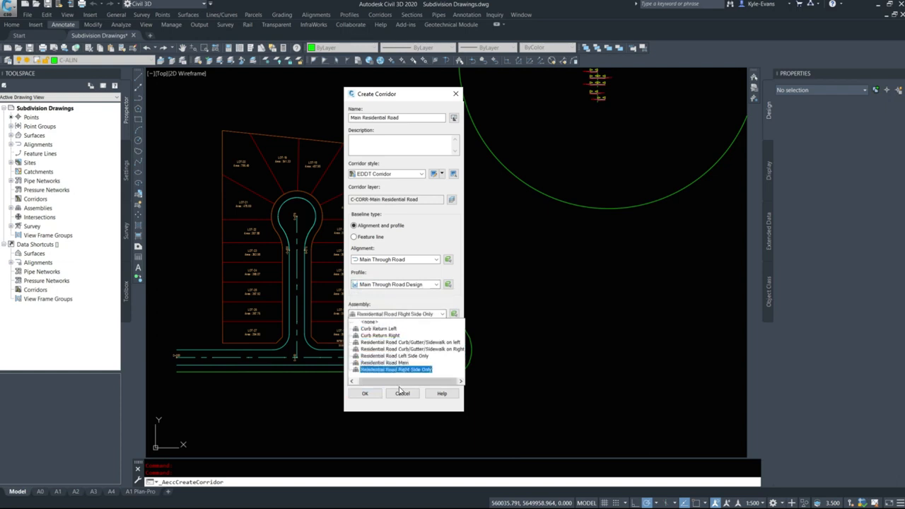
left_click(390, 363)
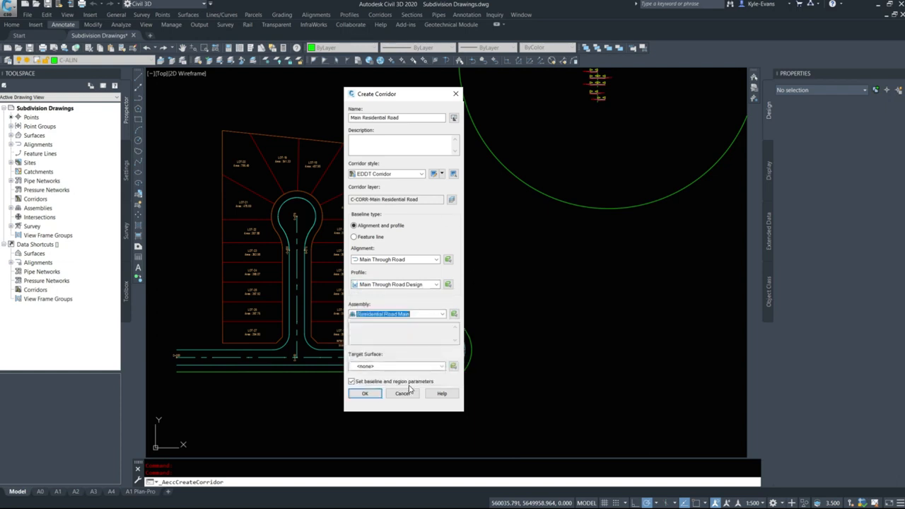
left_click(390, 368)
left_click(393, 371)
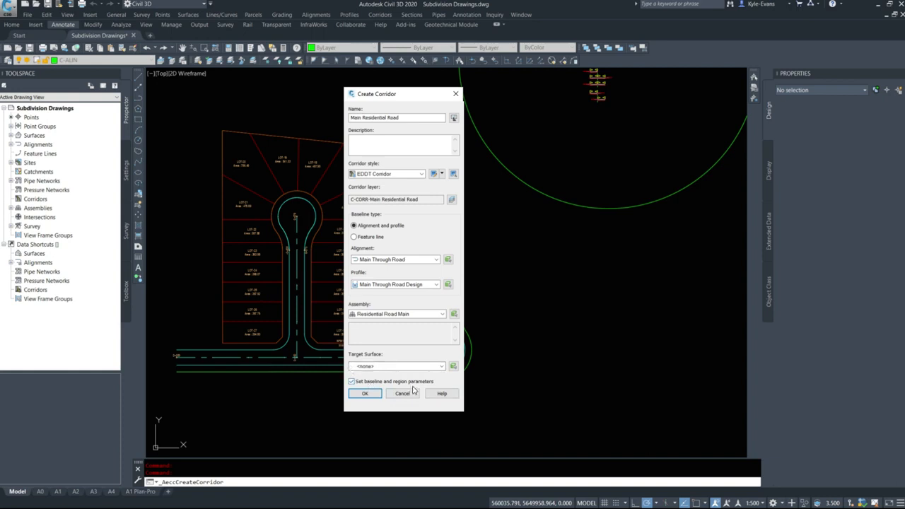
left_click(371, 397)
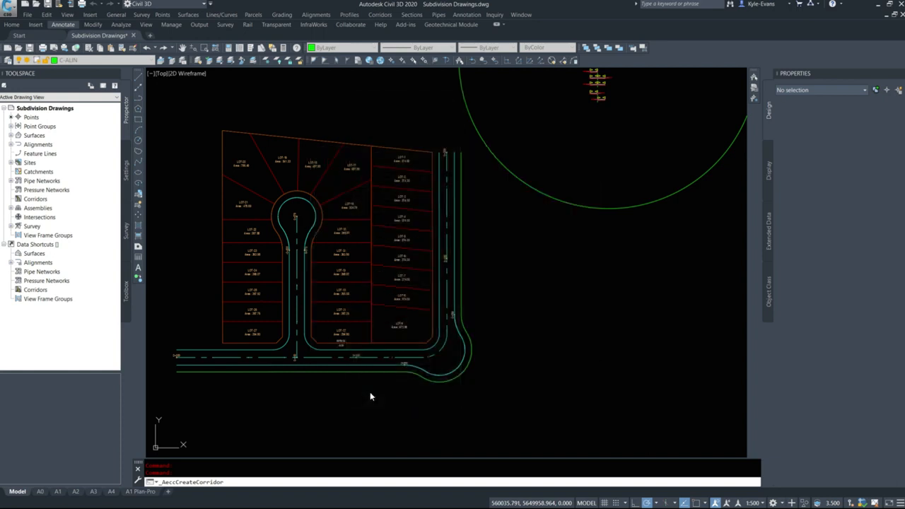
Set all assembly frequencies along tangents, curves, spirals and vertical curves to 1 m
left_click_drag(0, 119, 330, 119)
left_click(520, 133)
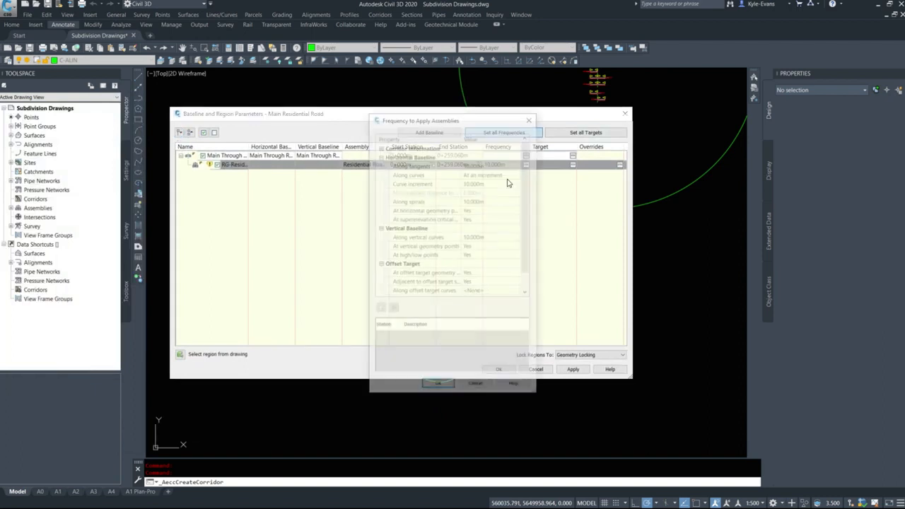
left_click(486, 183)
type("1")
key("Return")
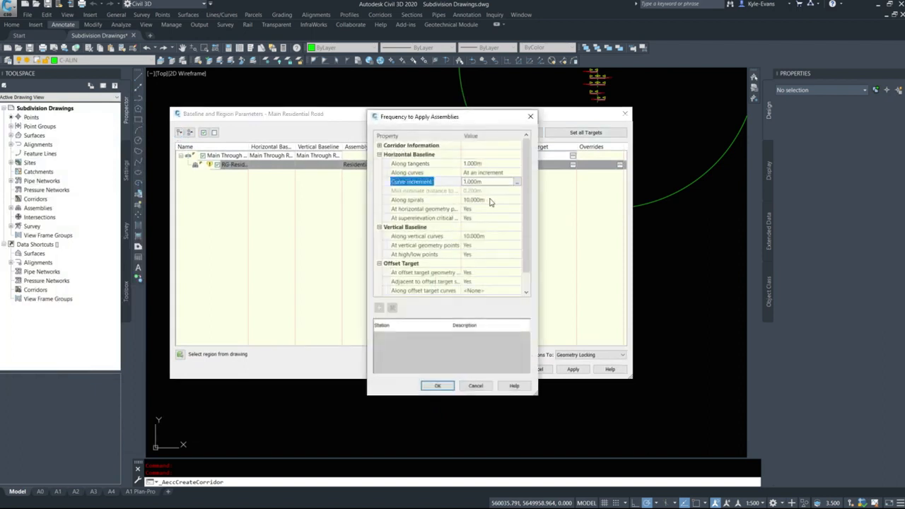
left_click(490, 201)
type("1")
key("Return")
left_click(486, 237)
type("1")
key("Return")
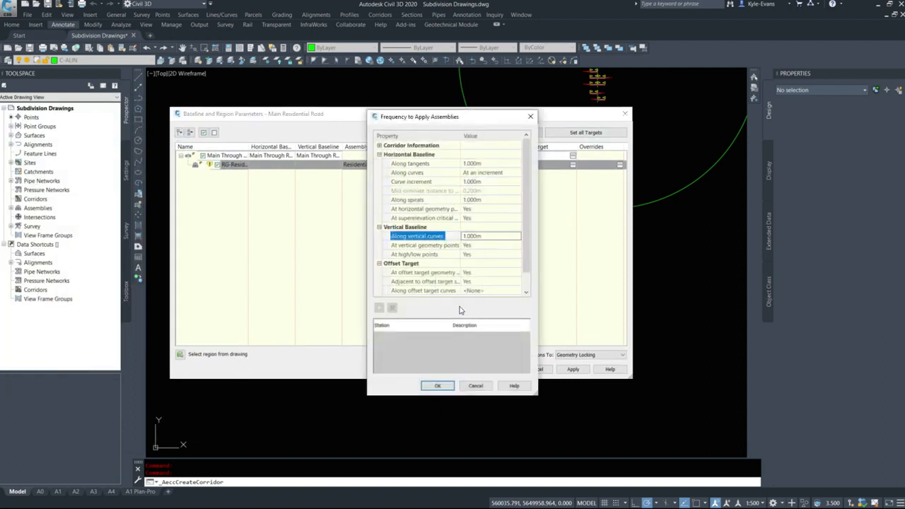
left_click(438, 386)
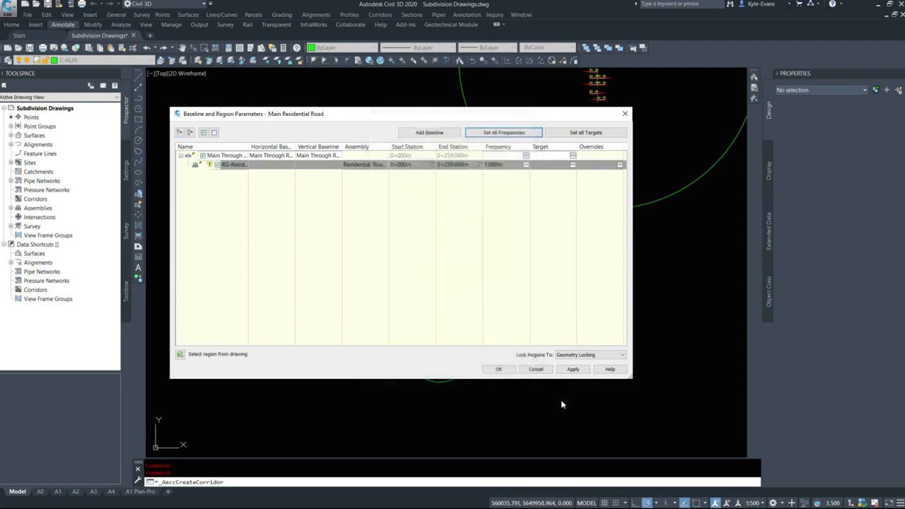
left_click(500, 370)
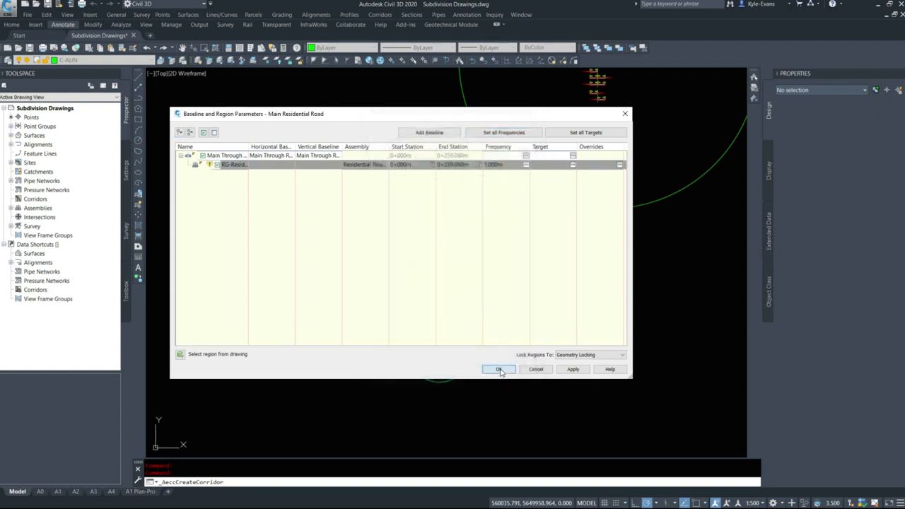
Add a baseline named "Culdesac" on the Culdesac Entrance Road alignment, using the Culdesac Entrance Road Design profile
left_click_drag(487, 140, 371, 105)
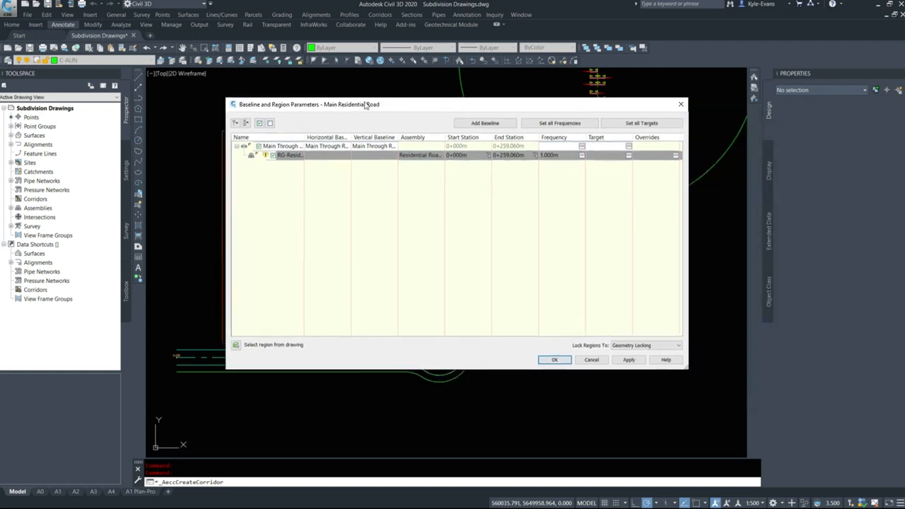
left_click(499, 124)
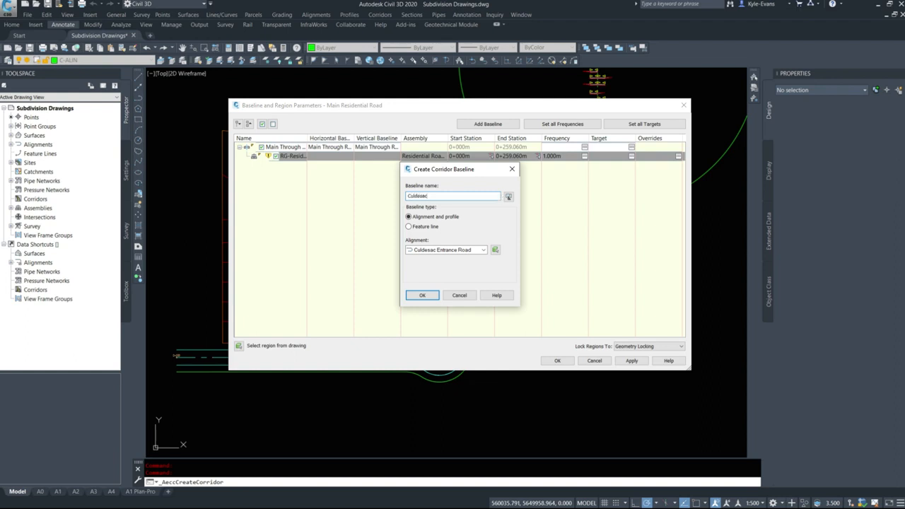
key("Return")
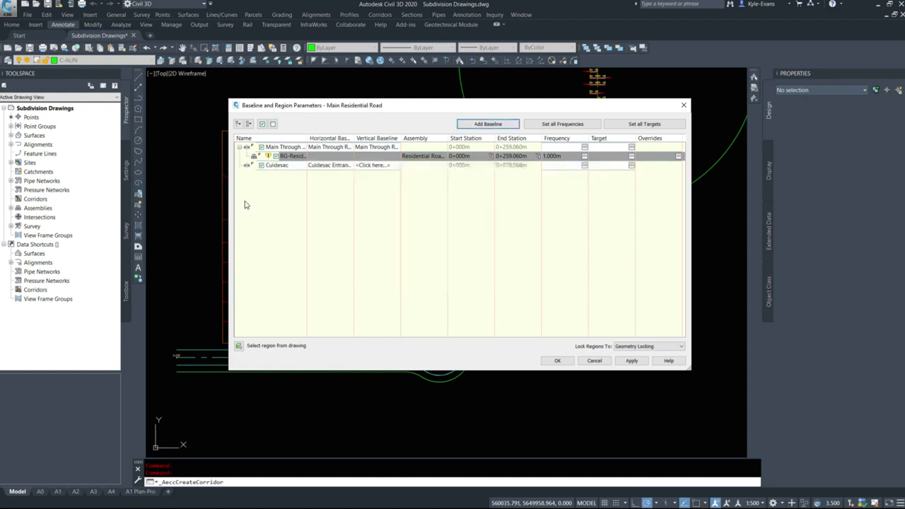
left_click(362, 165)
left_click(497, 247)
left_click(464, 257)
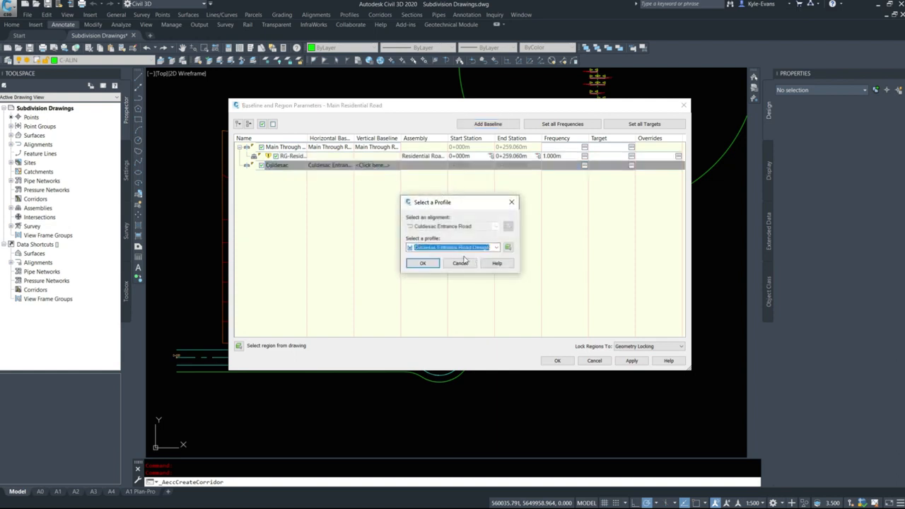
left_click(424, 263)
Add a region to the Culdesac baseline using the Residential Road Main assembly
right_click(283, 169)
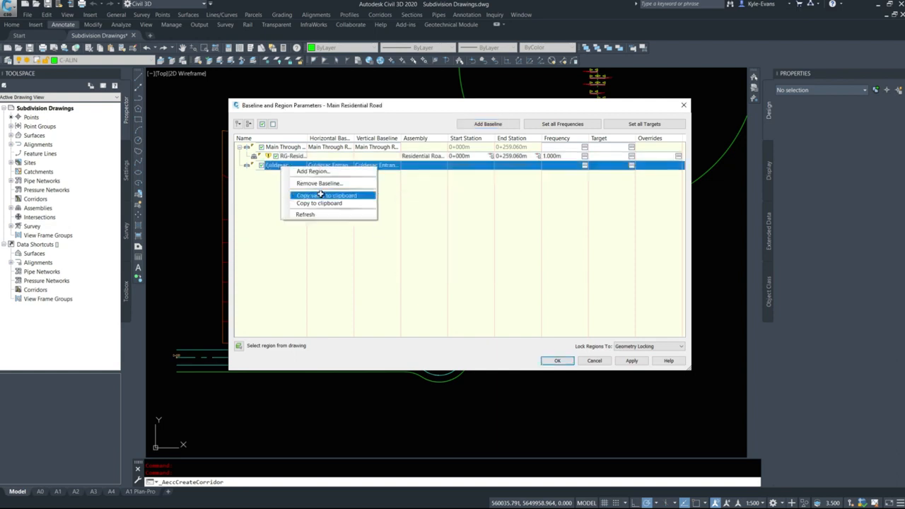
left_click(325, 172)
left_click(458, 251)
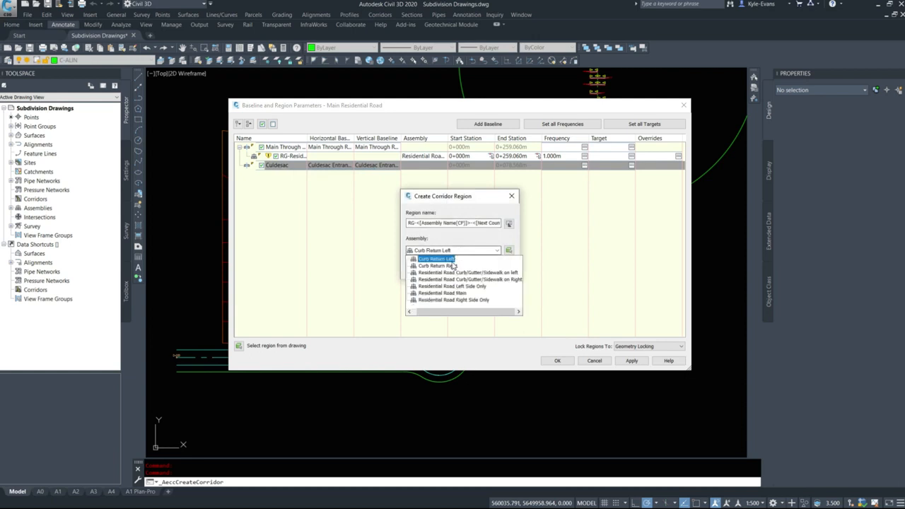
left_click(449, 294)
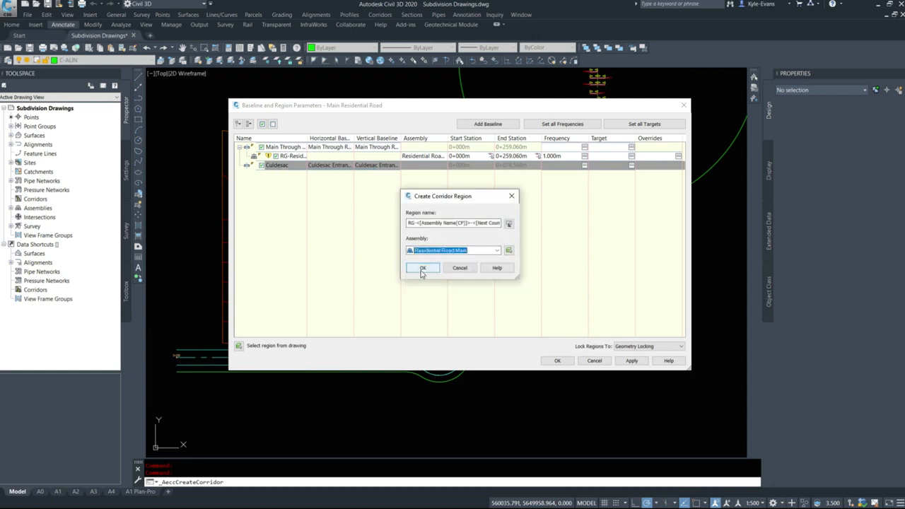
left_click(423, 269)
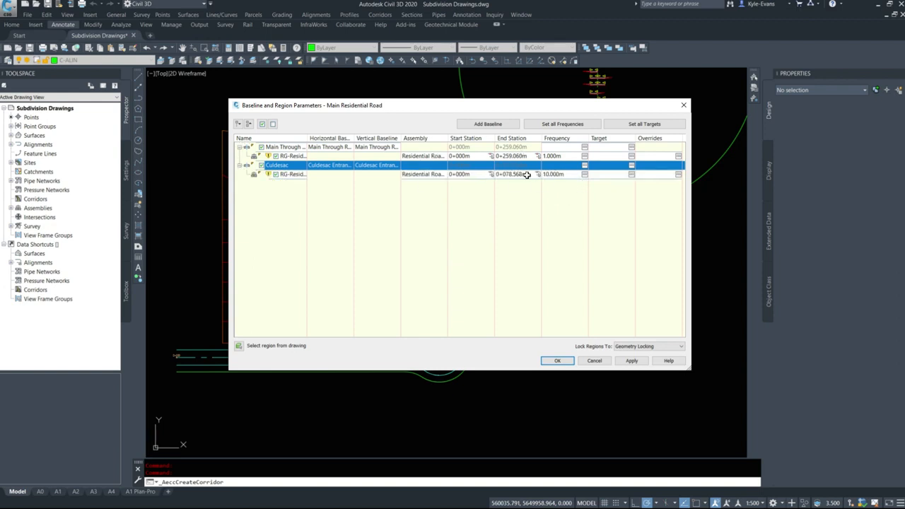
Start the Culdesac region past the intersection curb returns, at about station 0+017.908 m, picked in the drawing
left_click(491, 175)
scroll(311, 340, "up", 4)
right_click(297, 327, "shift")
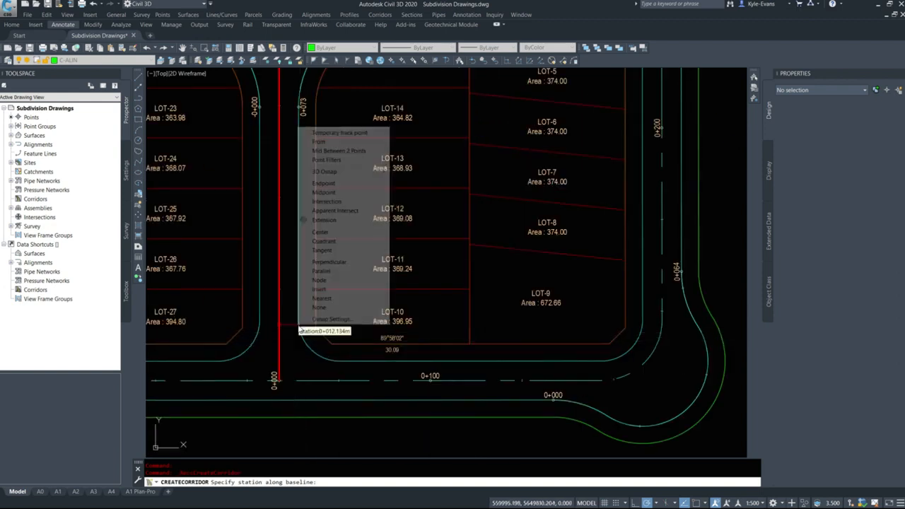
left_click(322, 173)
right_click(299, 303, "shift")
key("r")
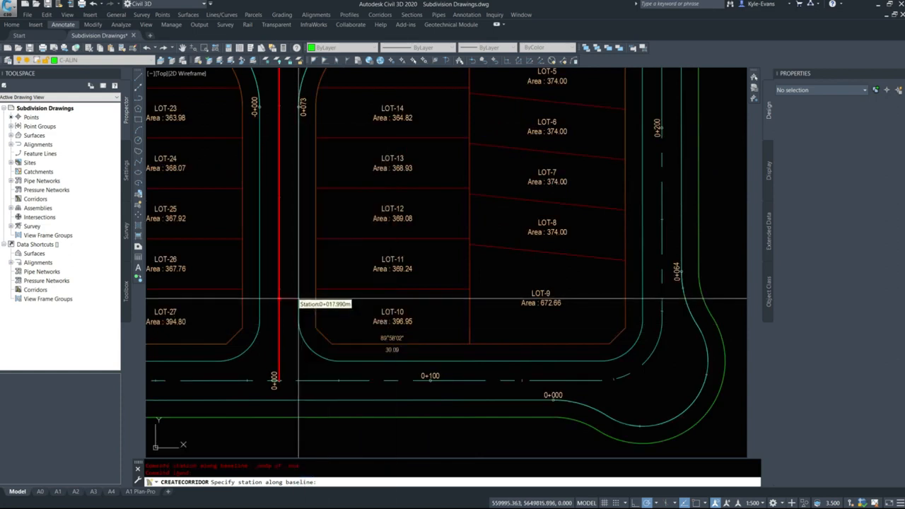
right_click(298, 299, "shift")
key("r")
left_click(300, 299)
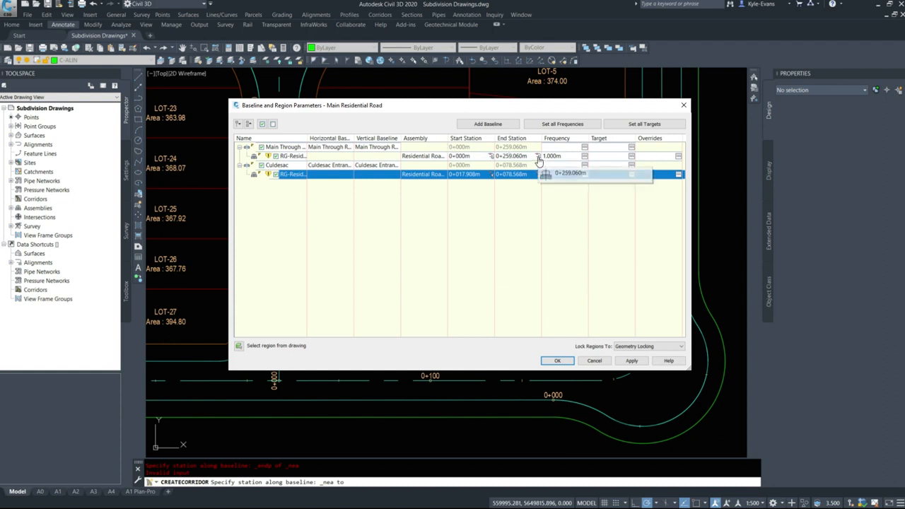
End the first Main Through Road region before the curb return beside Lot 27, at about station 0+045.760 m
left_click_drag(347, 138, 347, 138)
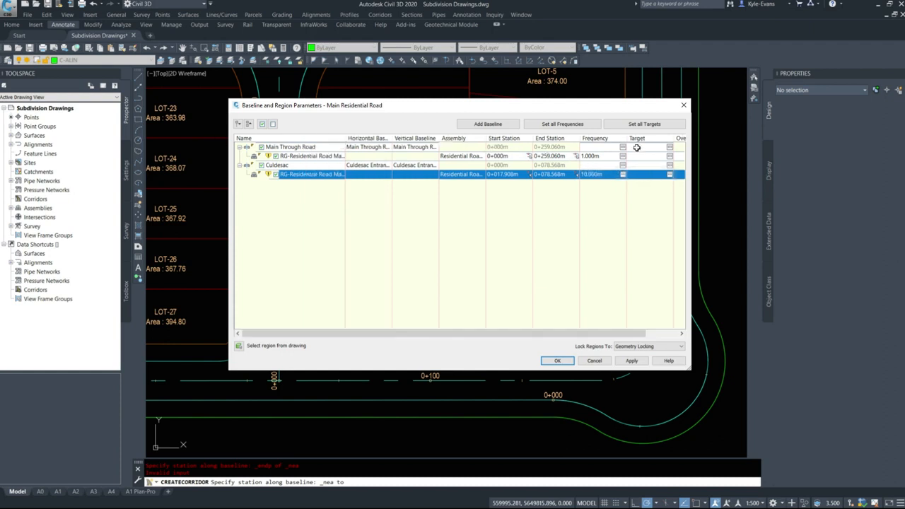
left_click(575, 156)
scroll(707, 361, "down", 2)
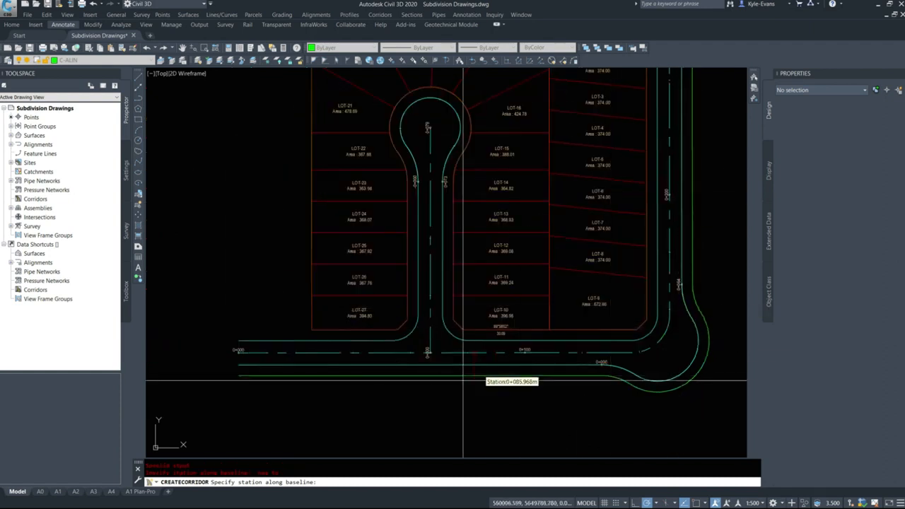
right_click(391, 366, "shift")
left_click(432, 345)
scroll(365, 336, "up", 3)
left_click(366, 336)
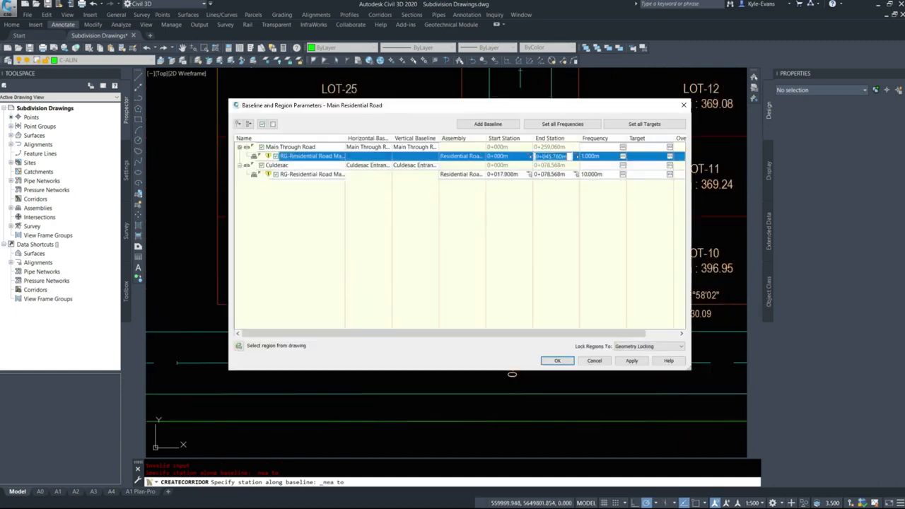
Insert a region with the Residential Road Main assembly after the first Main Through Road region
right_click(323, 159)
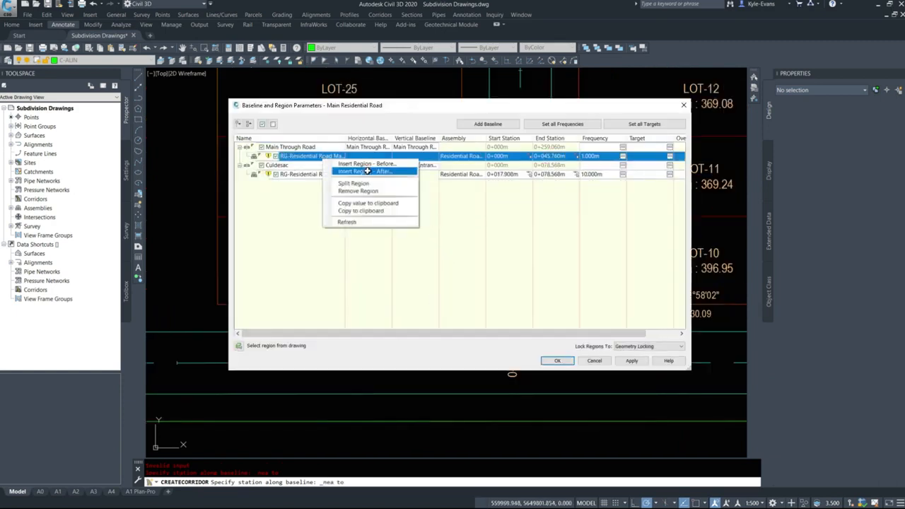
left_click(367, 171)
left_click(467, 251)
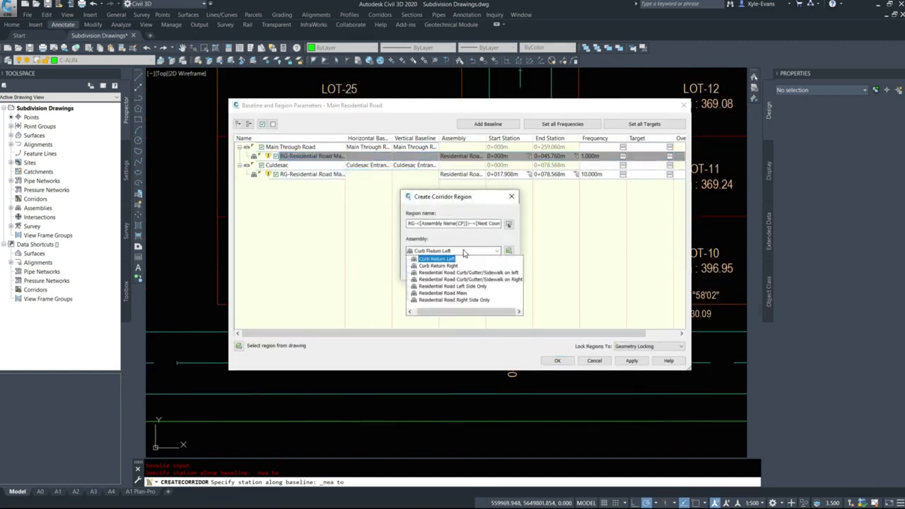
left_click(464, 253)
left_click(464, 253)
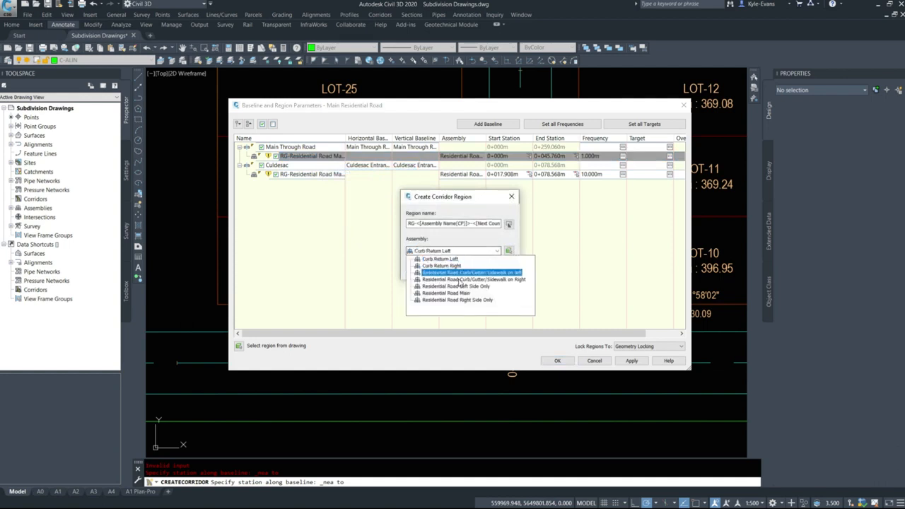
left_click(447, 293)
left_click(427, 271)
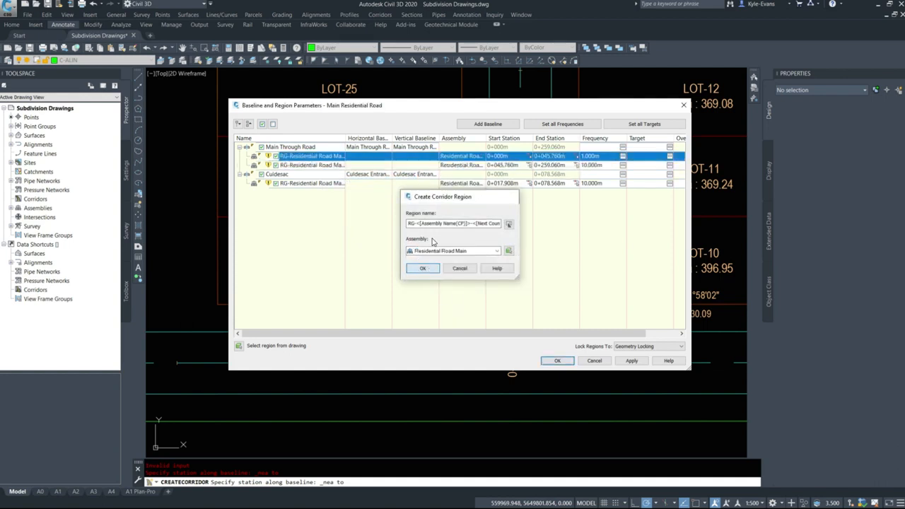
Start the second Main Through Road region past the curb return beside Lot 10, at about station 0+090.364 m
left_click(530, 166)
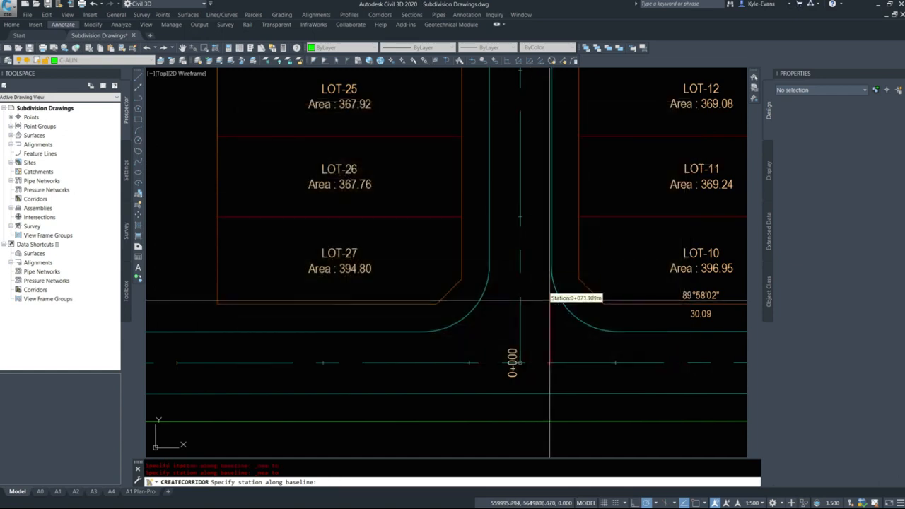
middle_click_drag(550, 300, 362, 262)
right_click(446, 295, "shift")
left_click(469, 466)
left_click(498, 295)
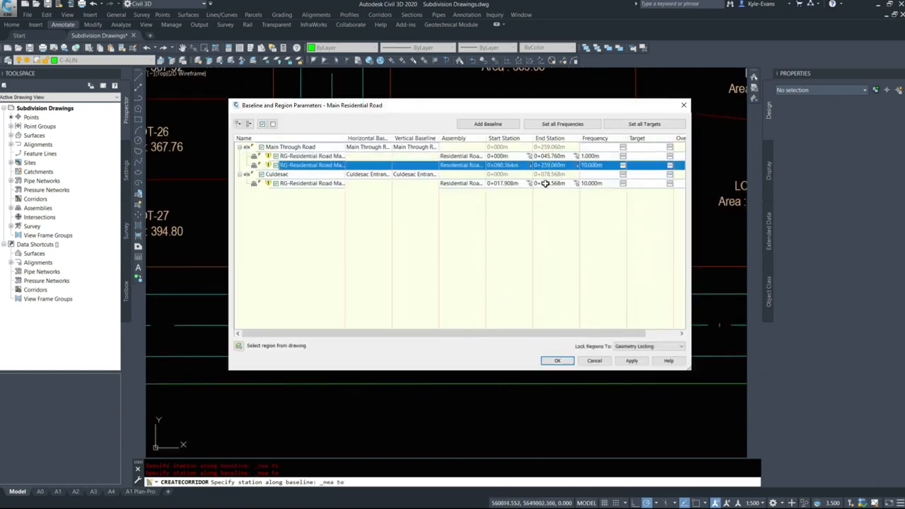
End the second Main Through Road region at the 0+000 endpoint of the corner widening's edge alignment, station 0+126.803 m
left_click(576, 165)
middle_click_drag(611, 316, 196, 316)
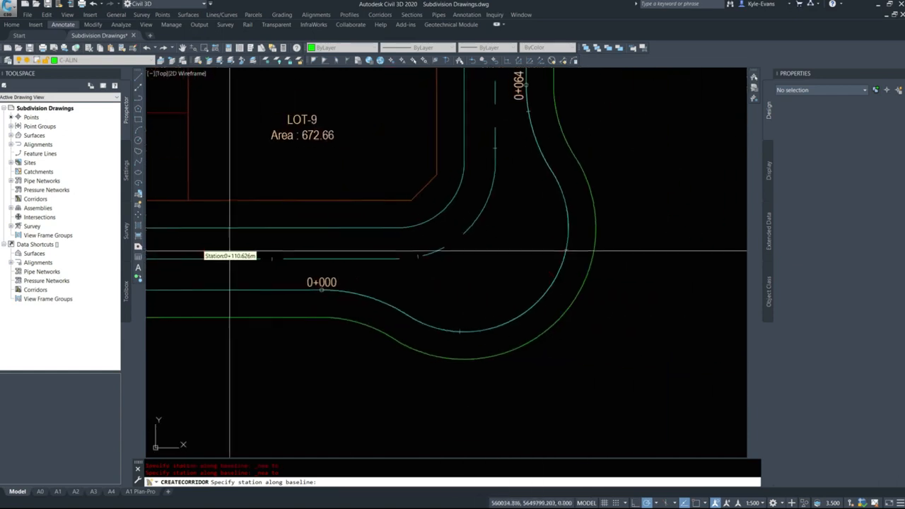
right_click(291, 286, "shift")
left_click(310, 337)
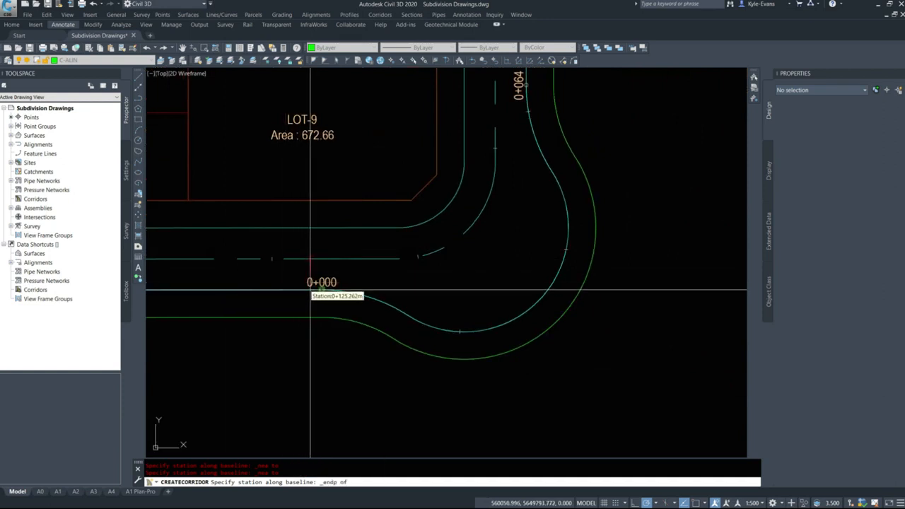
left_click(311, 290)
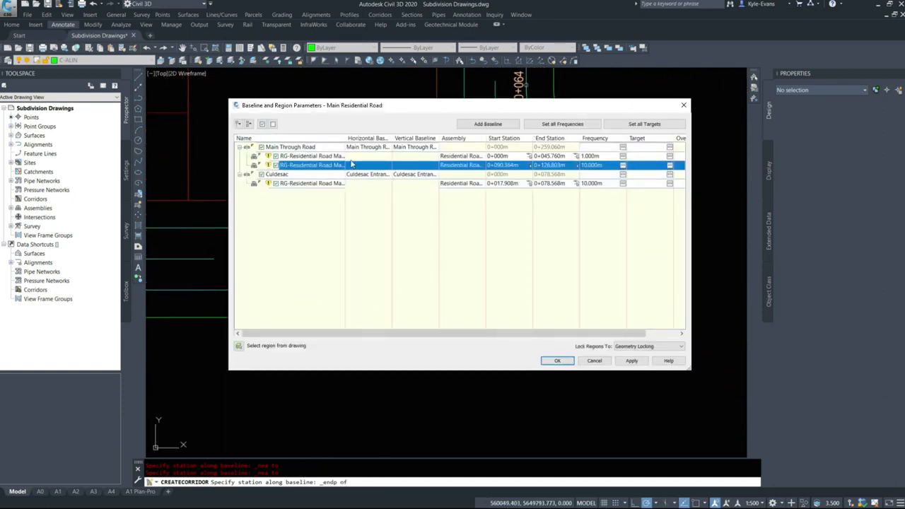
Insert a region with the Residential Road Left Side Only assembly after the second Main Through Road region
right_click(308, 165)
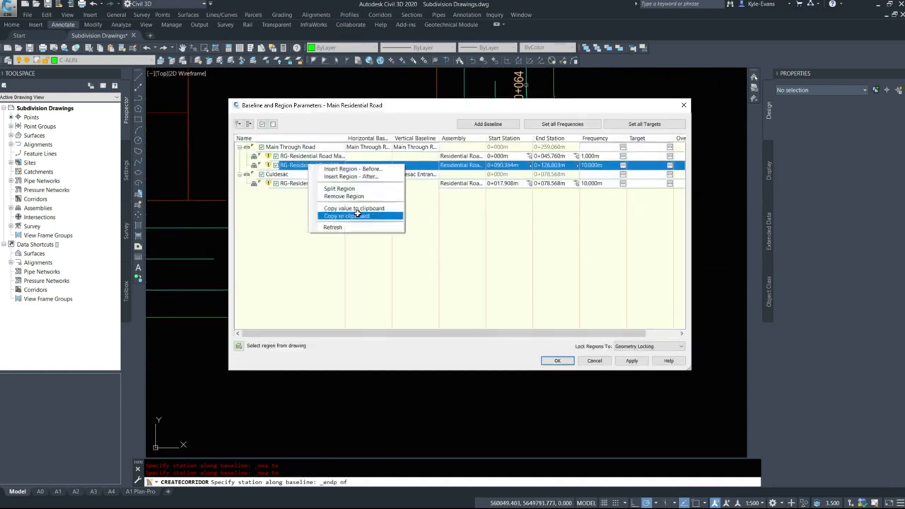
left_click(360, 177)
left_click(460, 252)
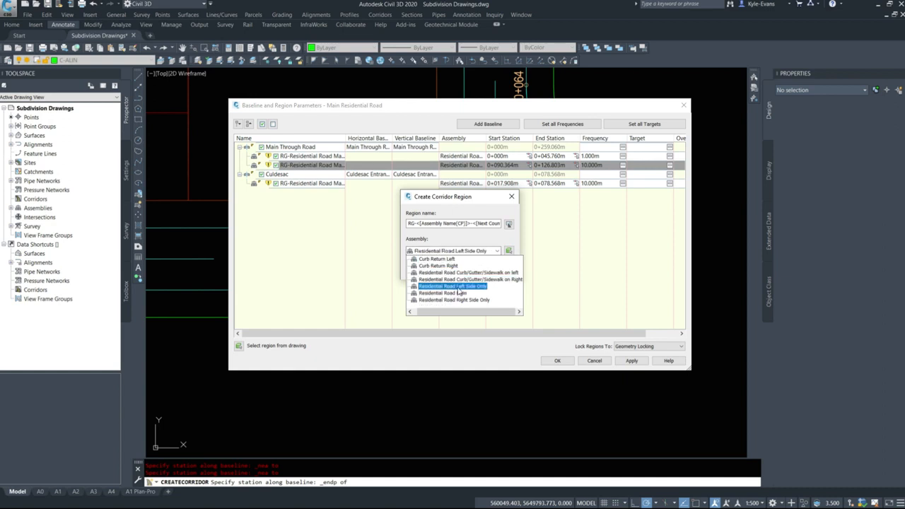
left_click(457, 287)
left_click(423, 268)
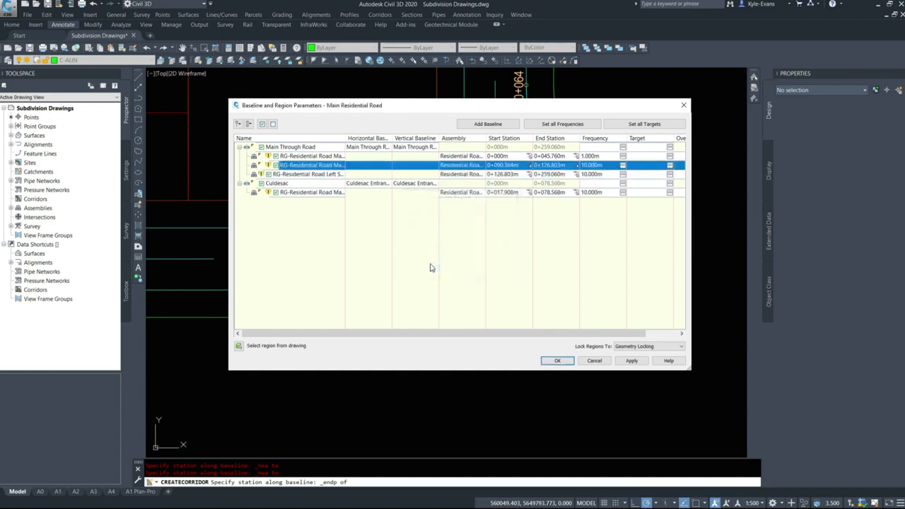
End the left-side-only region at the 0+064 endpoint of the corner widening's edge alignment, station 0+168.636 m
left_click(576, 174)
right_click(572, 258, "shift")
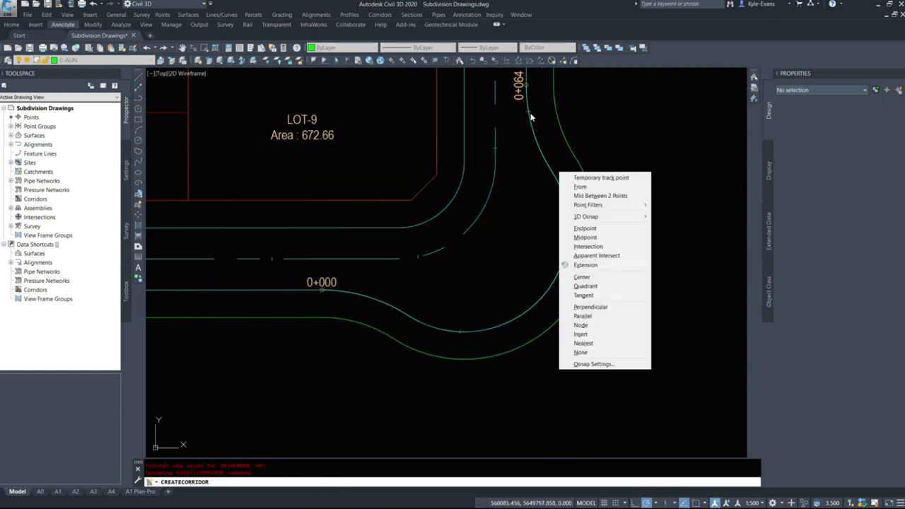
left_click(585, 228)
middle_click_drag(525, 69, 512, 147)
scroll(513, 142, "up", 6)
left_click(516, 232)
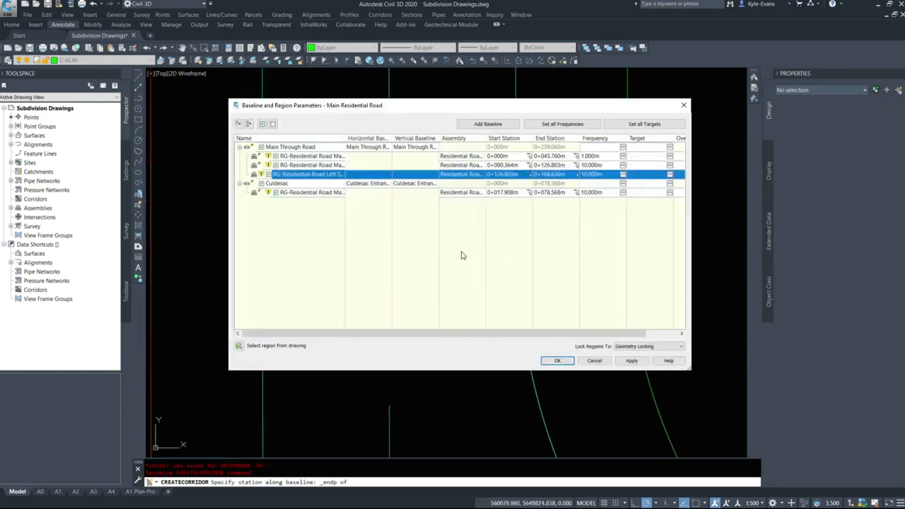
Insert a region with the Residential Road Main assembly after the left-side-only region on the Main Through Road baseline
left_click(306, 165)
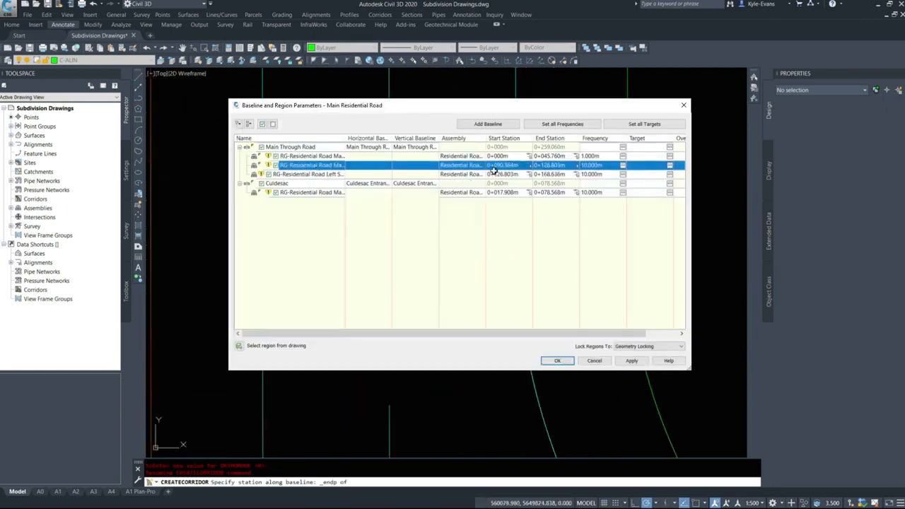
right_click(307, 174)
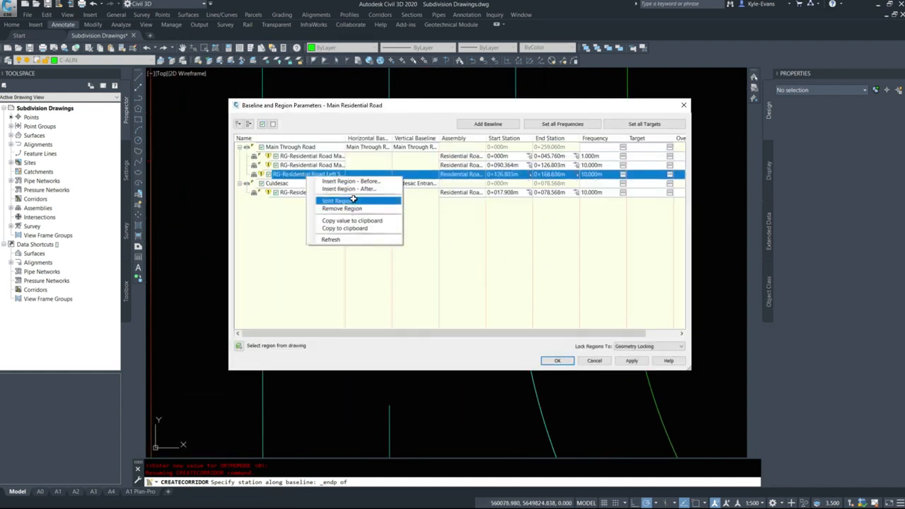
left_click(363, 190)
left_click(457, 251)
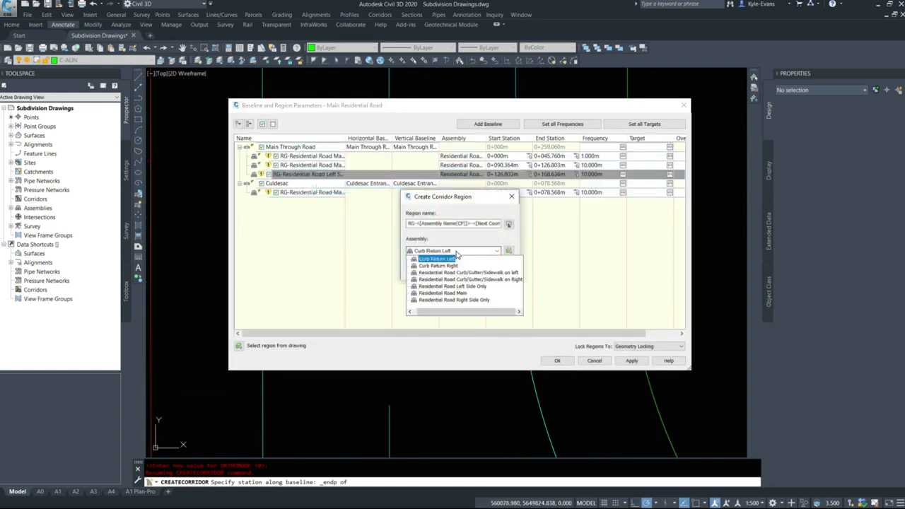
left_click(445, 293)
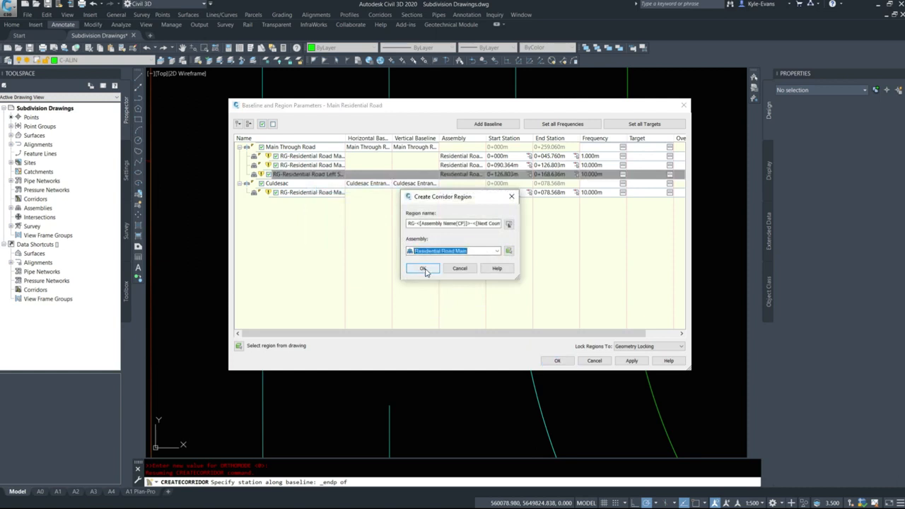
left_click(423, 269)
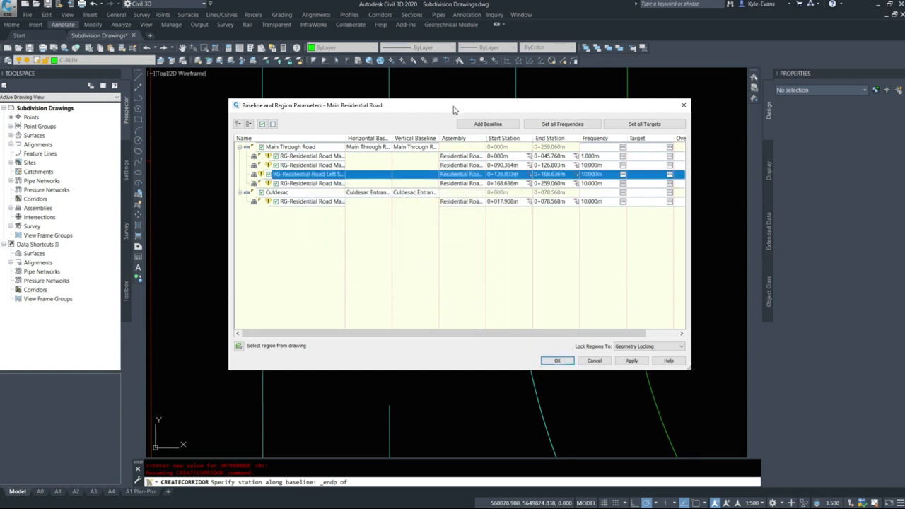
Set the assembly frequency for all corridor regions to 1 m, including along tangents and curves
left_click_drag(454, 110, 335, 54)
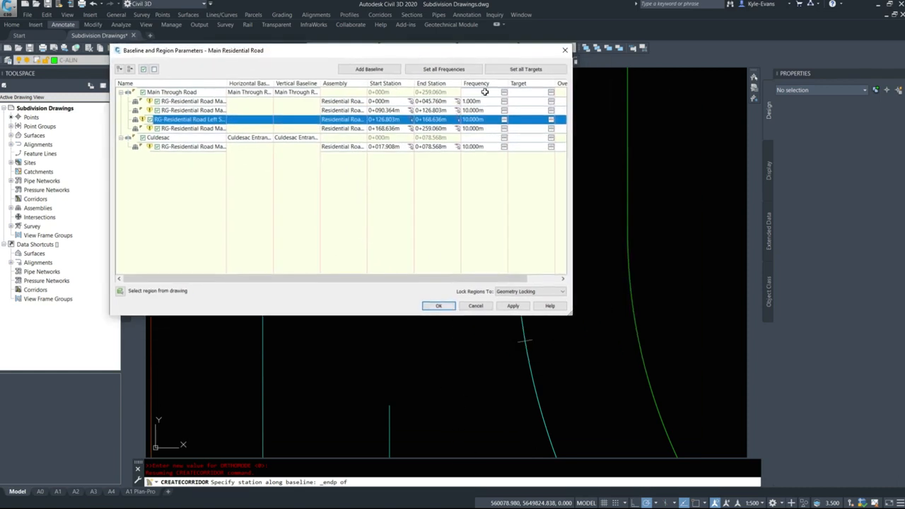
left_click(460, 70)
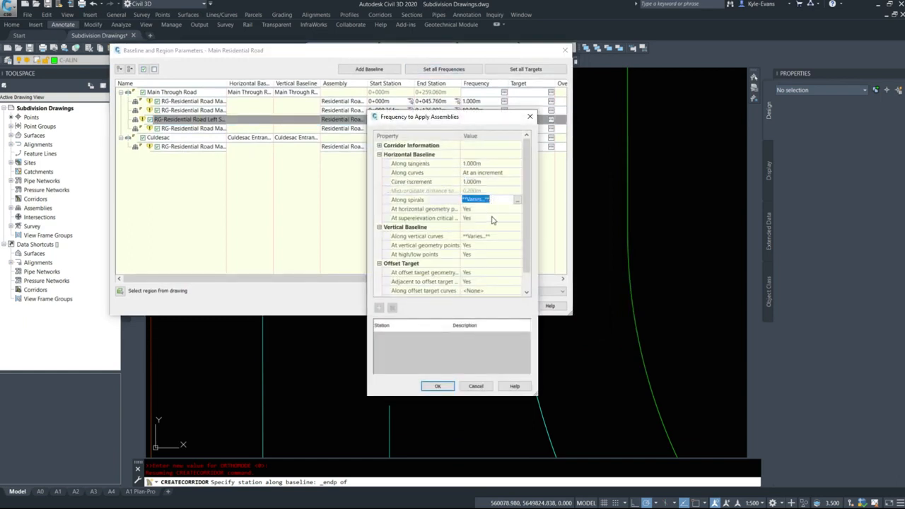
left_click(438, 386)
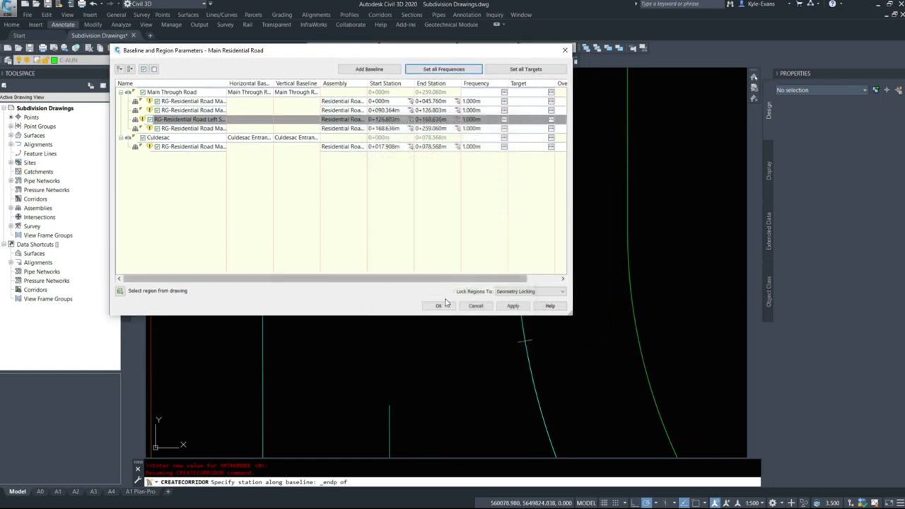
Accept the baseline and region parameters and build the Main Residential Road corridor
left_click(440, 306)
left_click(392, 234)
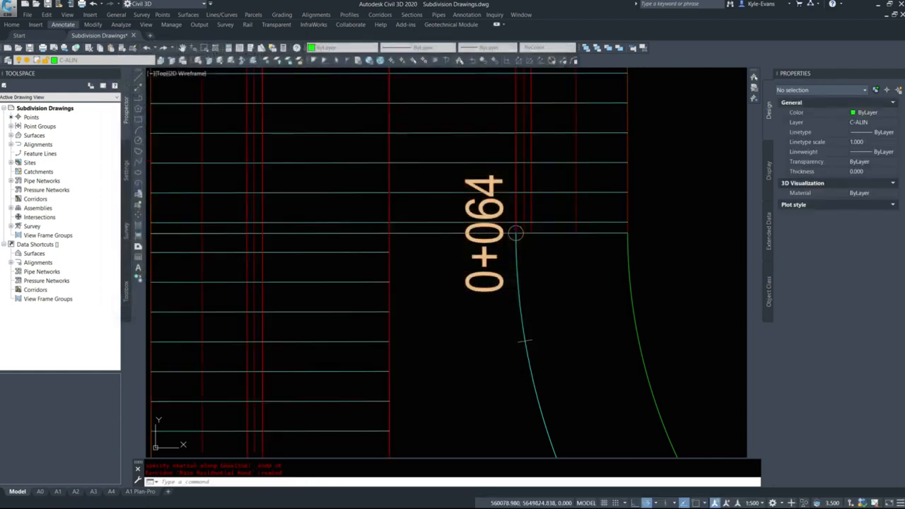
scroll(442, 218, "down", 5)
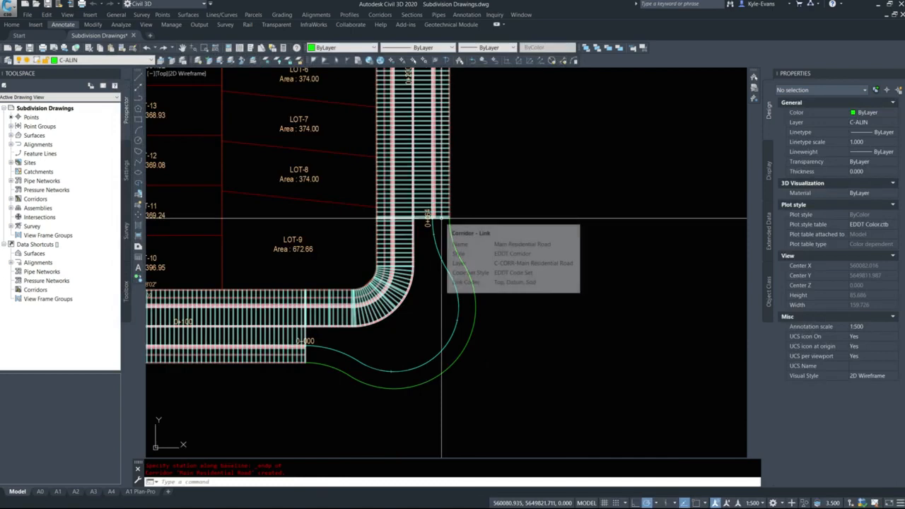
scroll(530, 278, "down", 2)
middle_click_drag(205, 96, 286, 165)
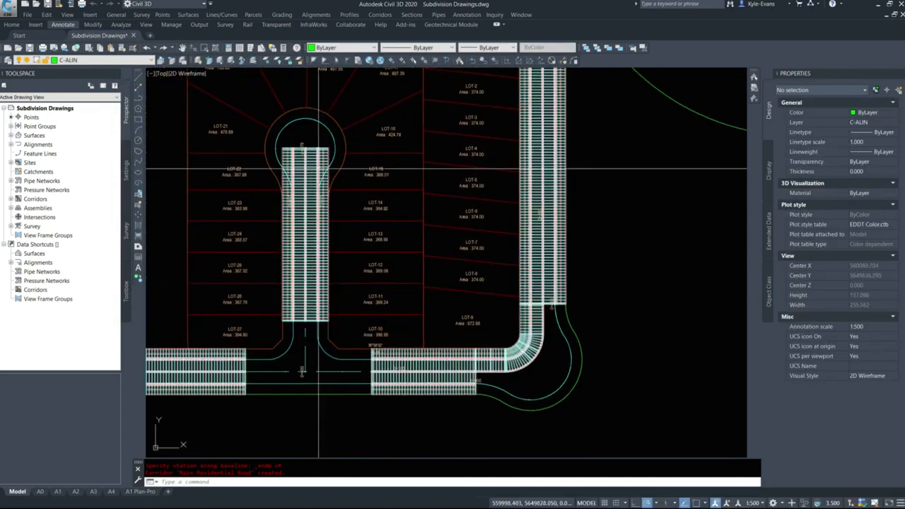
Stretch the cul-de-sac corridor region's upper end from the bulb centre back to the 0+073 endpoint of the cul-de-sac's edge alignment
scroll(290, 159, "up", 4)
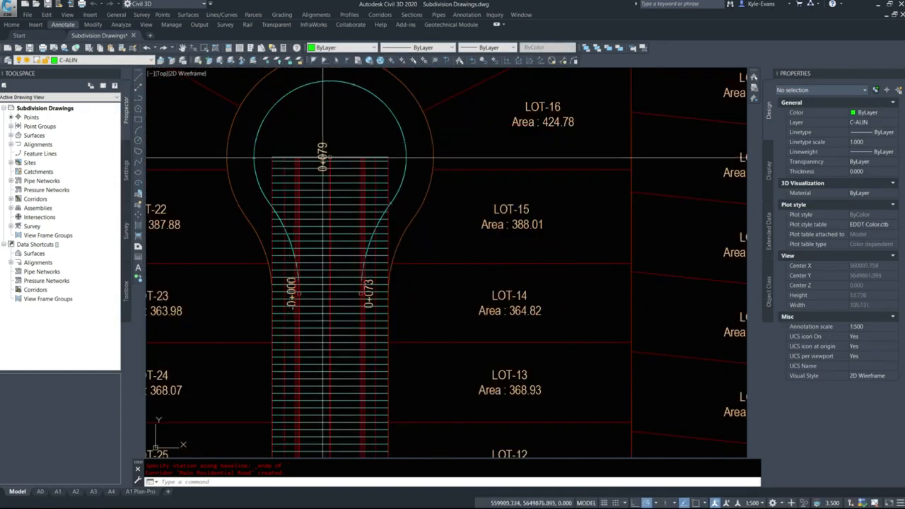
left_click(310, 156)
left_click(329, 155)
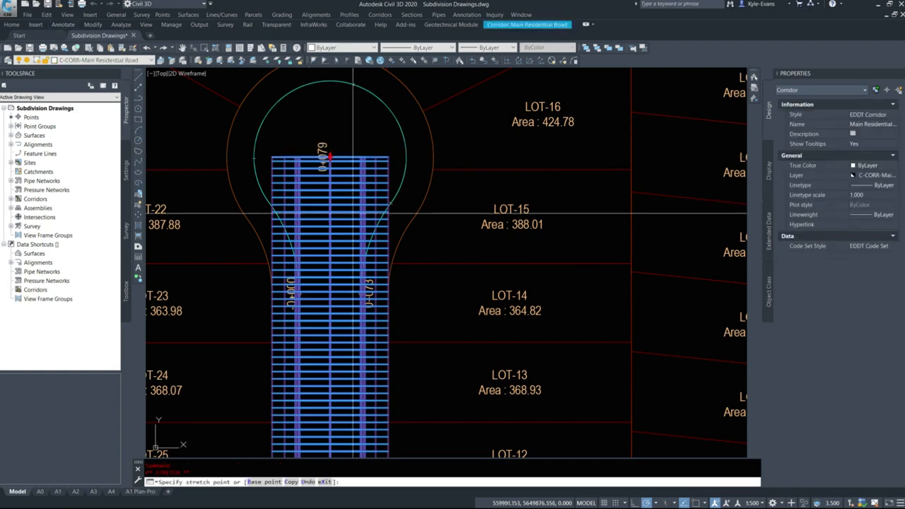
right_click(359, 249, "shift")
left_click(386, 303)
scroll(364, 248, "up", 5)
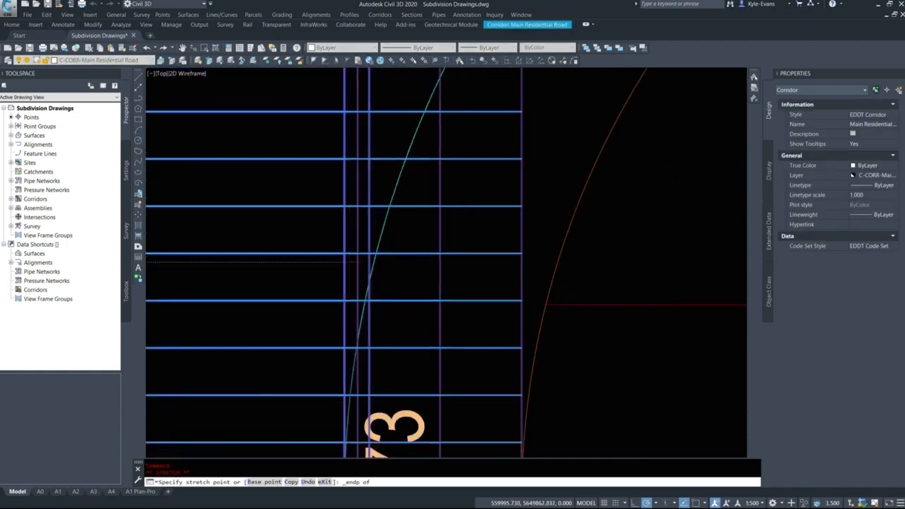
left_click(385, 225)
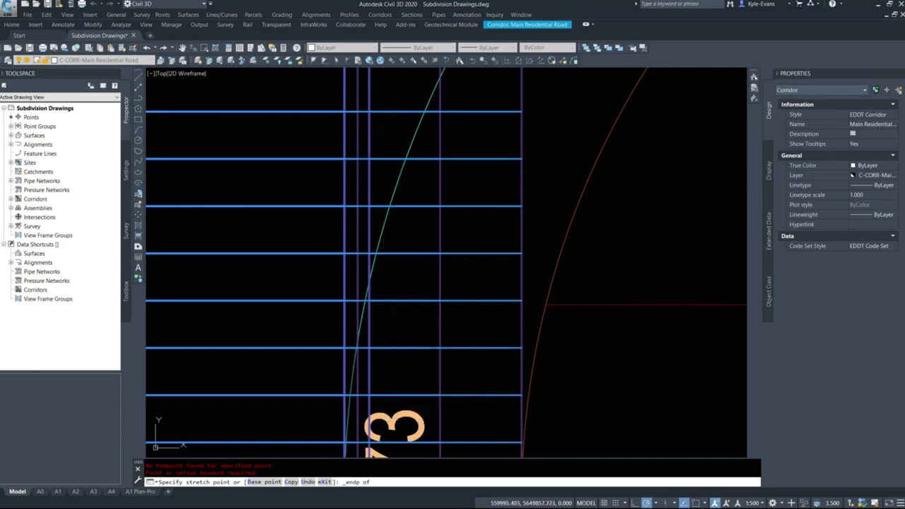
scroll(429, 255, "down", 8)
key("Escape")
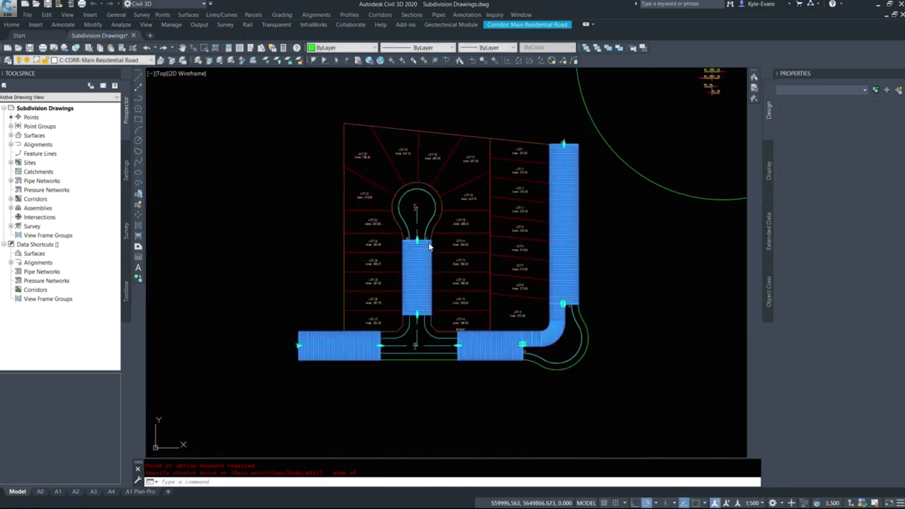
key("Escape")
Select the Outside Cul-de-sac alignment and check its endpoints against the end of the cul-de-sac corridor region
scroll(439, 241, "up", 6)
left_click(457, 234)
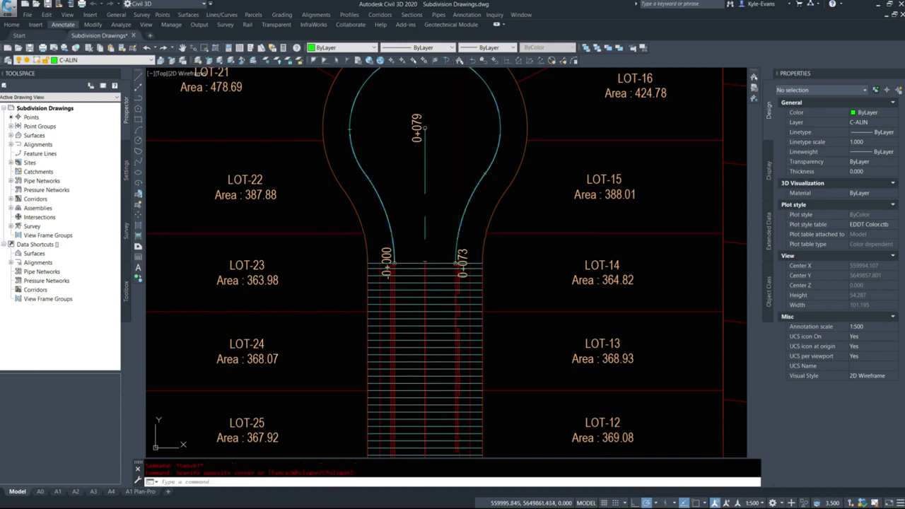
left_click(452, 236)
scroll(449, 240, "up", 8)
scroll(449, 240, "down", 5)
key("Escape")
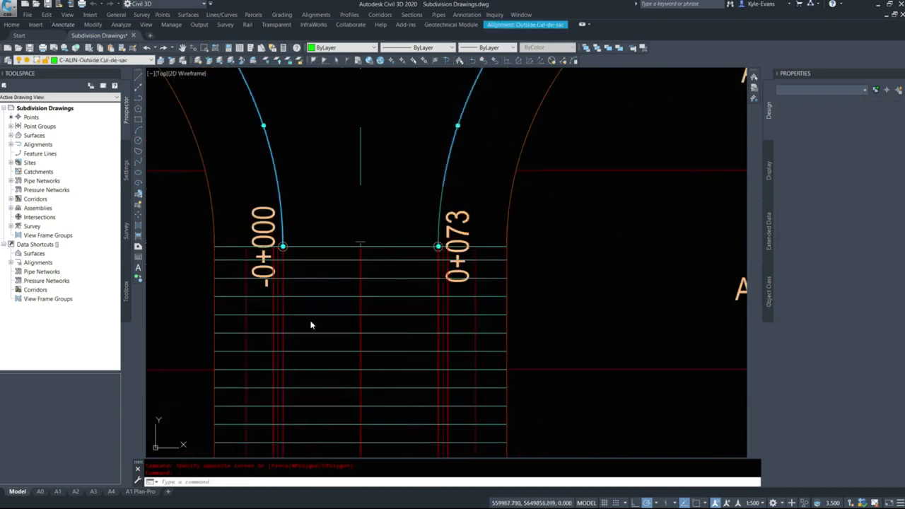
Examine the corridor gaps at the intersection and the corner widening along the main through road
scroll(361, 233, "down", 6)
scroll(365, 250, "up", 6)
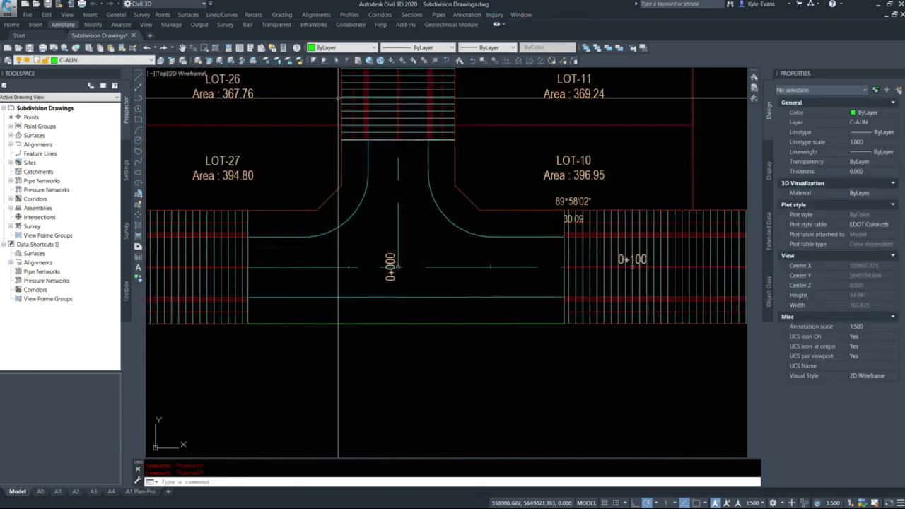
scroll(363, 256, "down", 1)
scroll(377, 231, "up", 5)
scroll(376, 232, "down", 8)
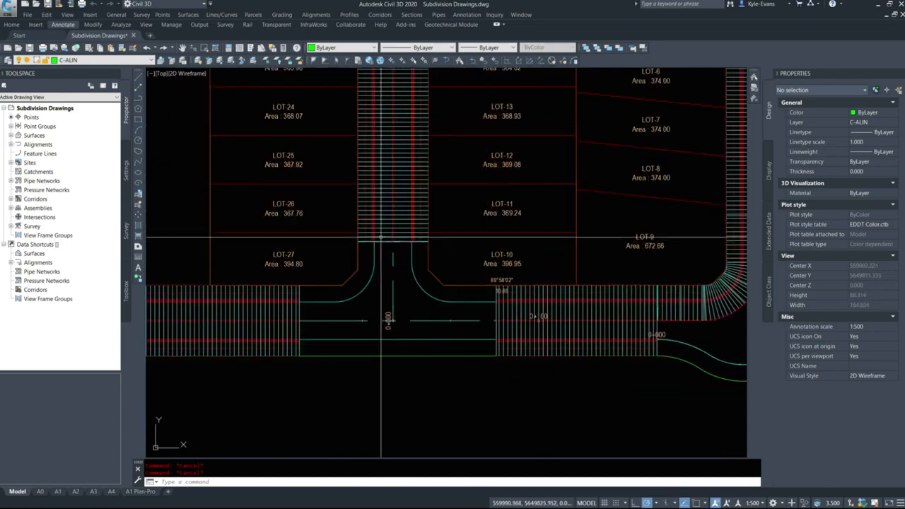
middle_click_drag(489, 362, 182, 393)
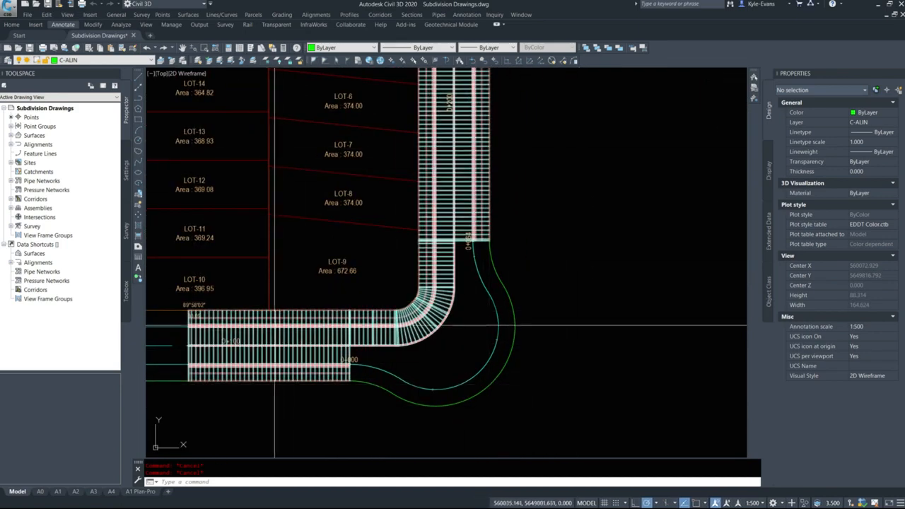
middle_click_drag(241, 335, 649, 326)
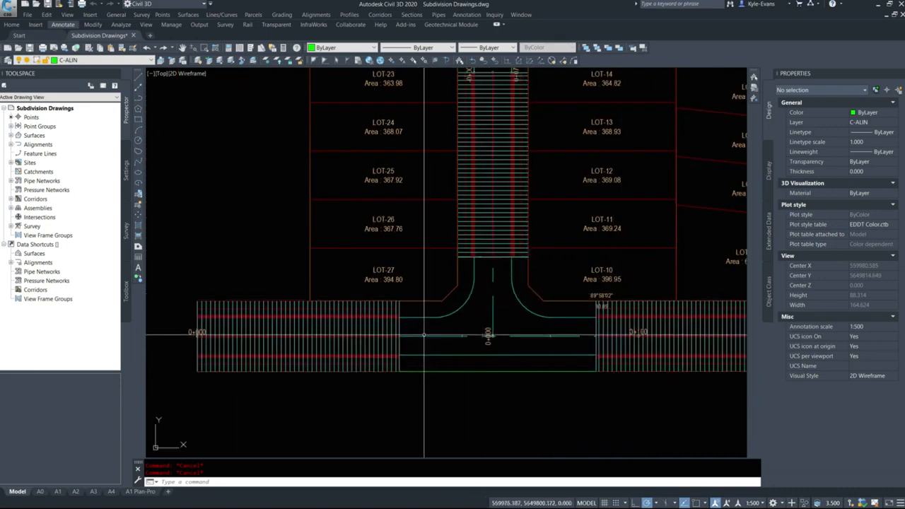
mouse_move(510, 345)
middle_mouse_down()
mouse_move(161, 312)
mouse_move(198, 316)
middle_mouse_up()
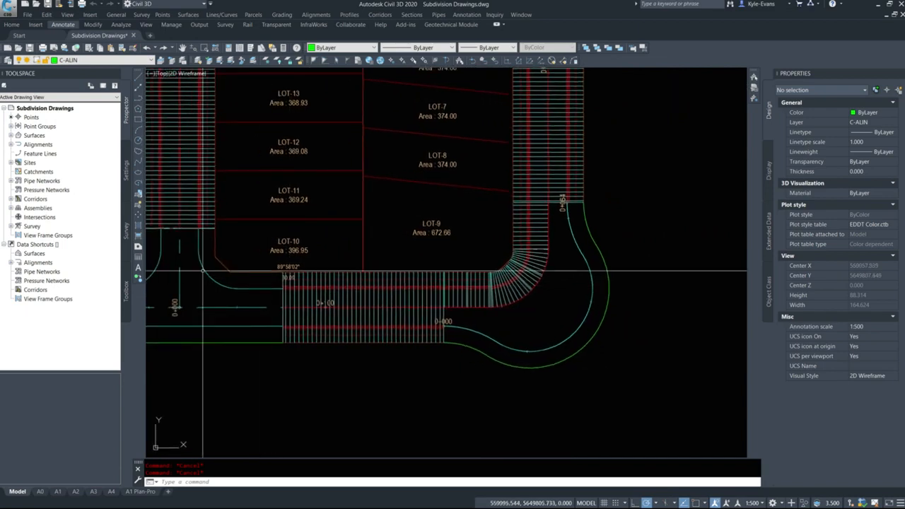
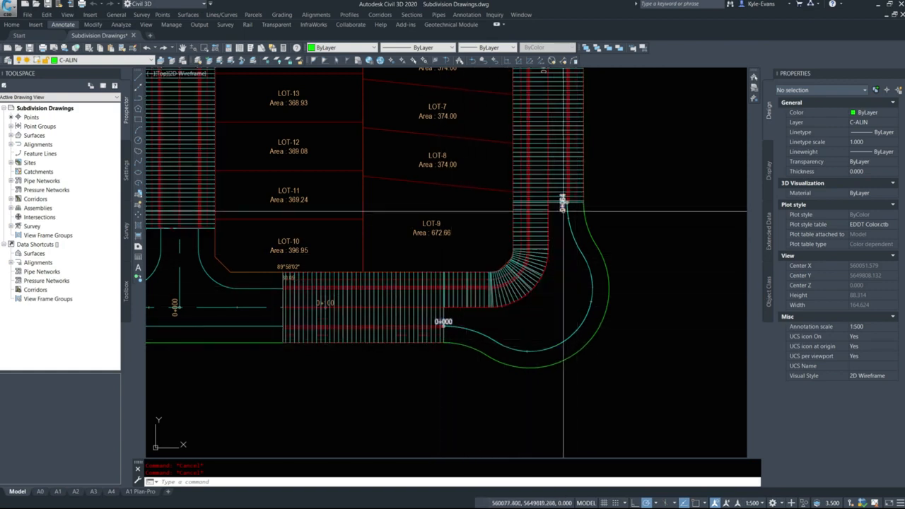
Examine the profile views and the corridor gap between the corner widening's edge alignment and the main through road
scroll(556, 347, "down", 6)
middle_click_drag(556, 348, 391, 373)
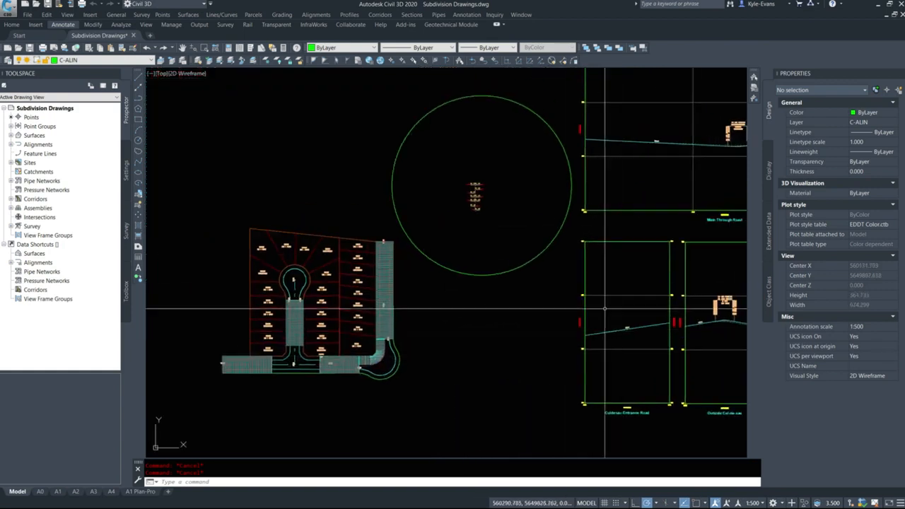
middle_click_drag(653, 293, 292, 263)
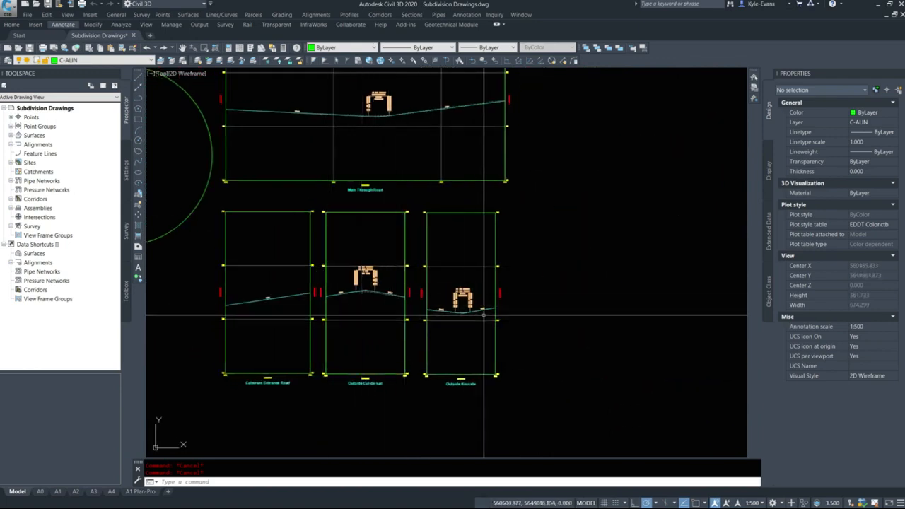
middle_click_drag(222, 318, 551, 268)
scroll(315, 312, "up", 4)
scroll(472, 193, "up", 3)
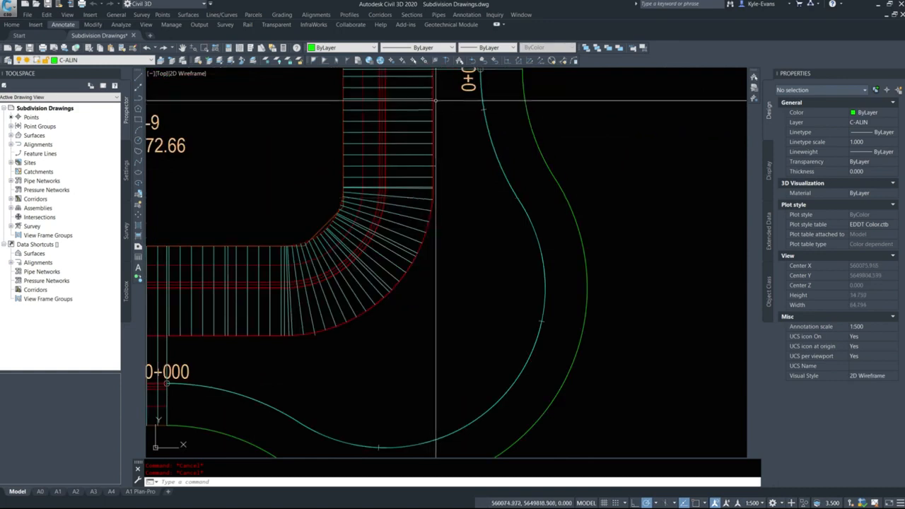
scroll(307, 330, "down", 3)
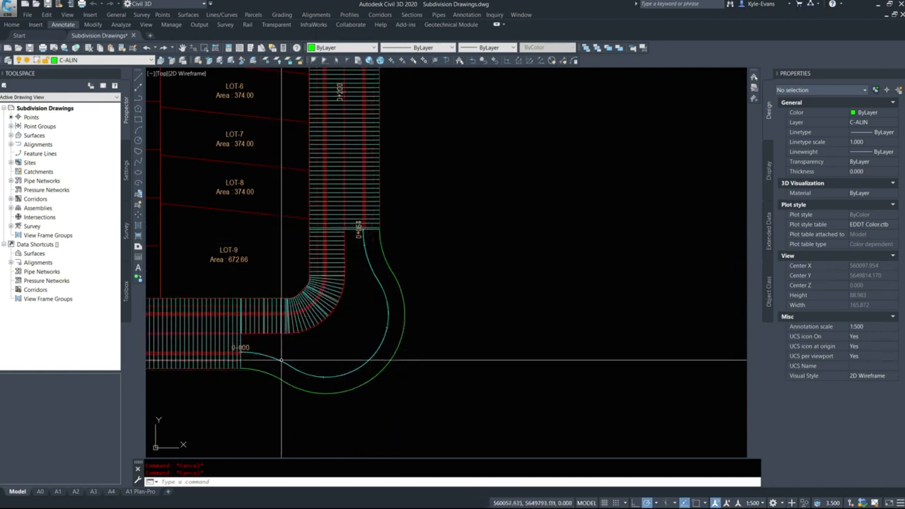
scroll(380, 342, "up", 2)
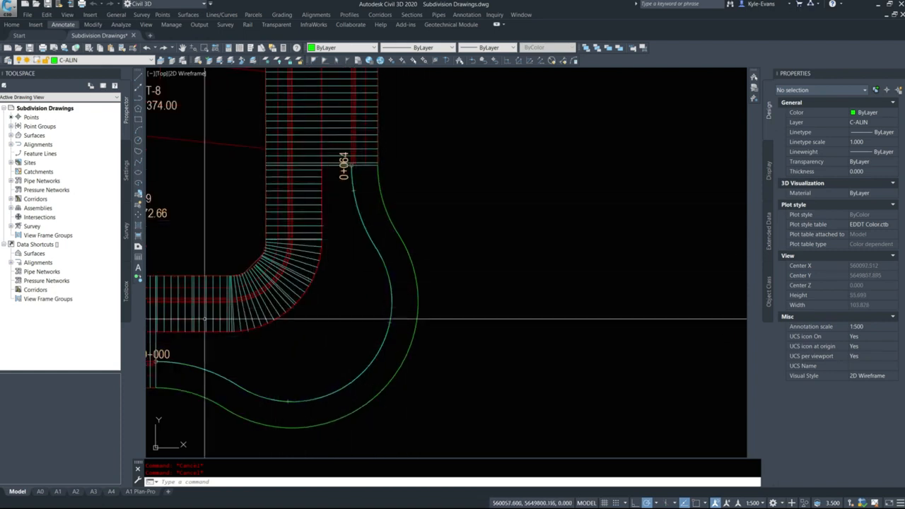
scroll(334, 295, "down", 3)
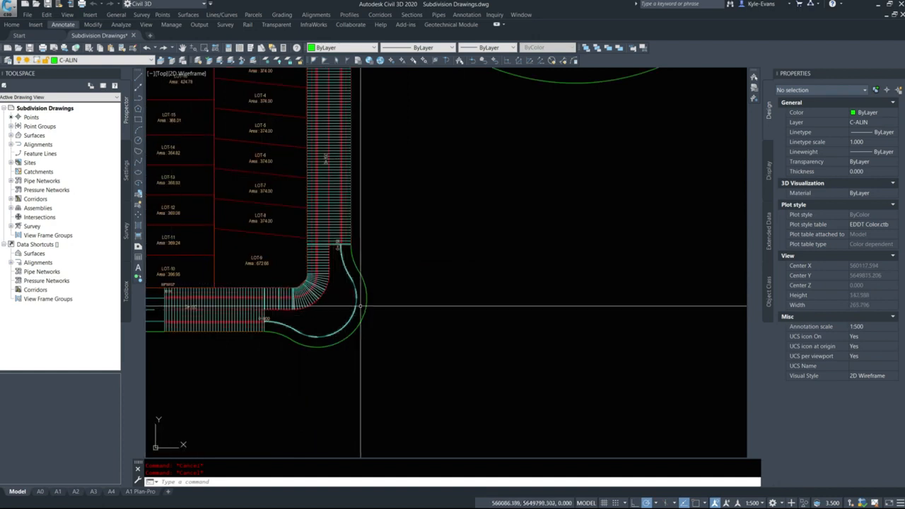
scroll(361, 306, "up", 4)
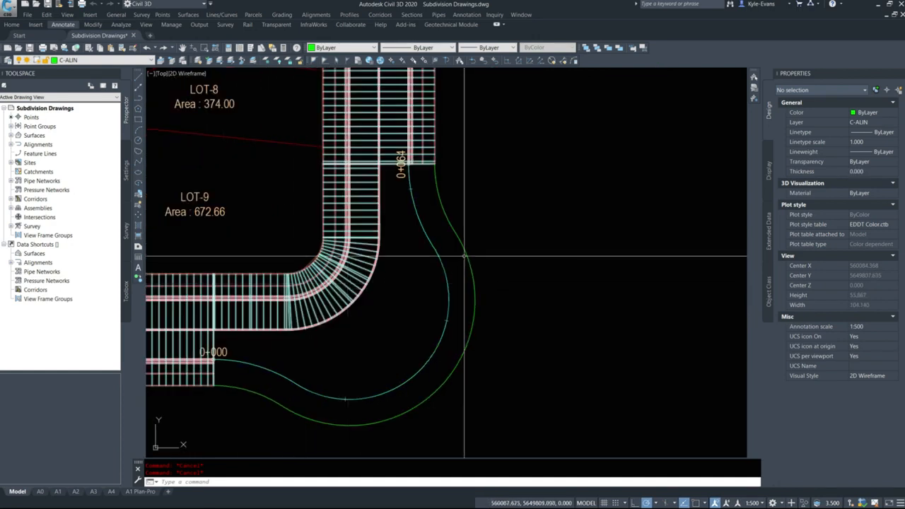
scroll(382, 307, "down", 4)
middle_click_drag(252, 268, 436, 268)
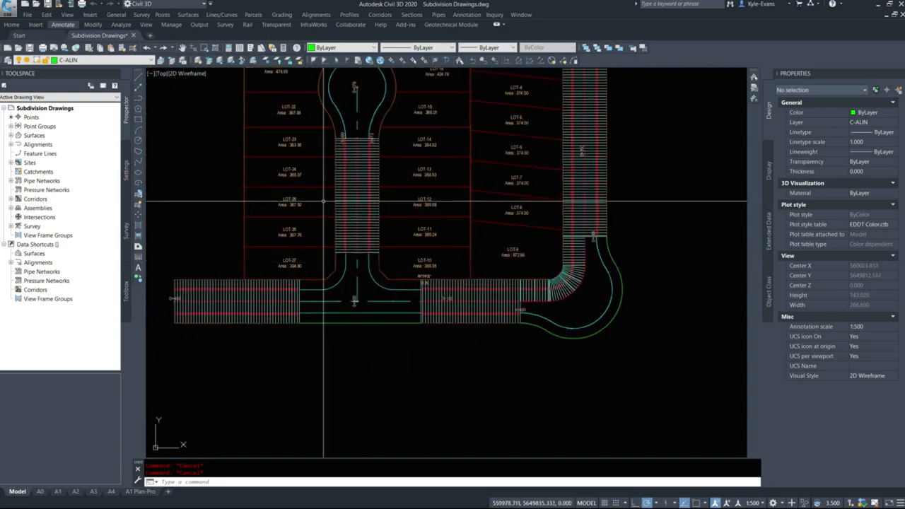
Create a new corridor surface in the Main Residential Road corridor's properties
left_click(358, 206)
right_click(401, 212)
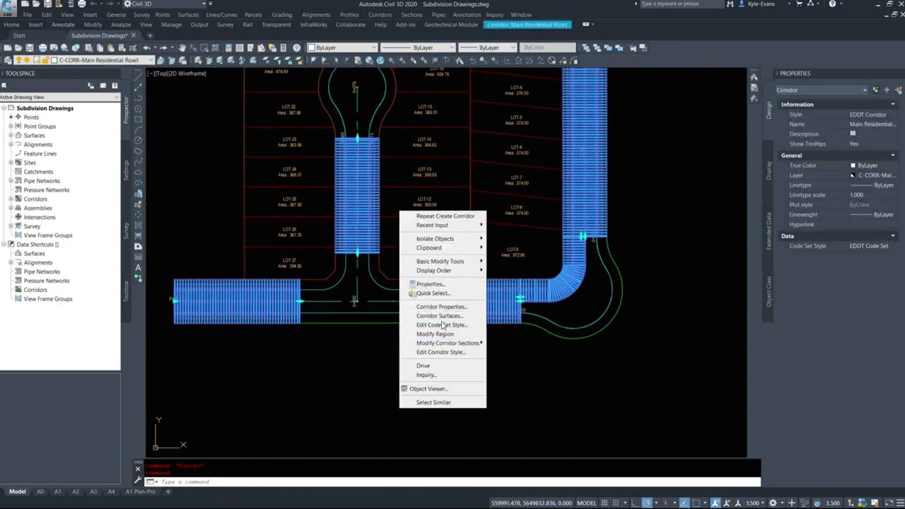
left_click(443, 308)
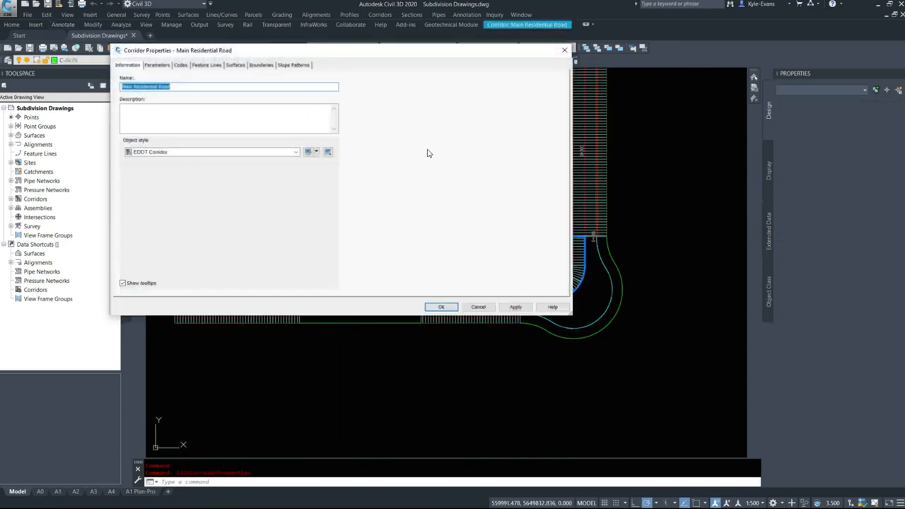
left_click(236, 66)
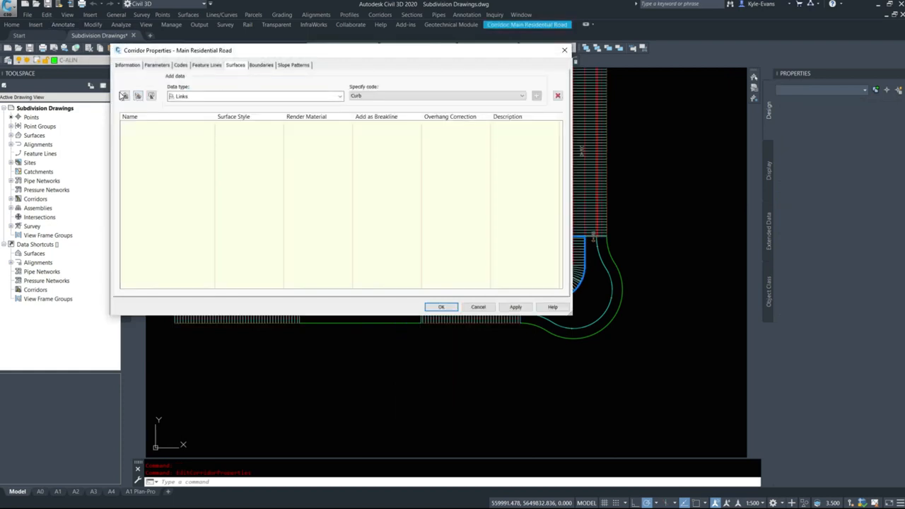
left_click(124, 96)
Add the Top link code as data for the new corridor surface and rebuild the corridor
left_click(190, 96)
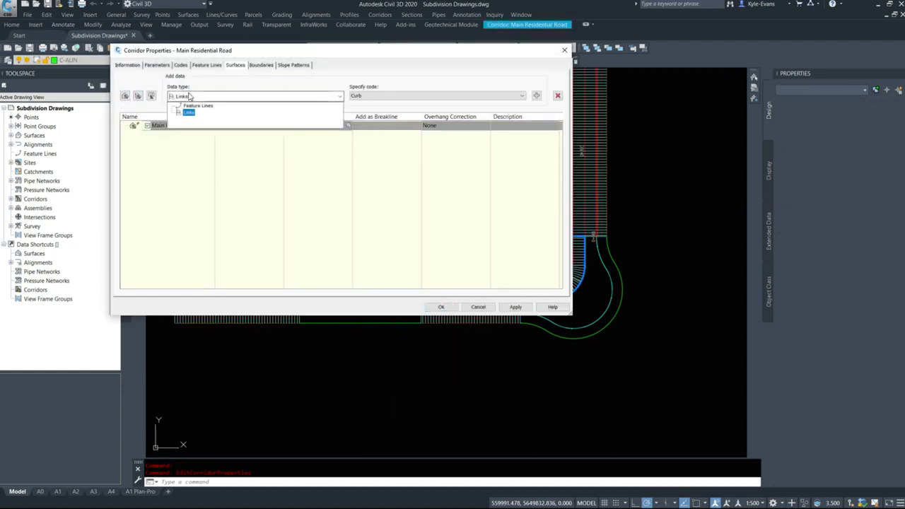
left_click(193, 94)
left_click(413, 98)
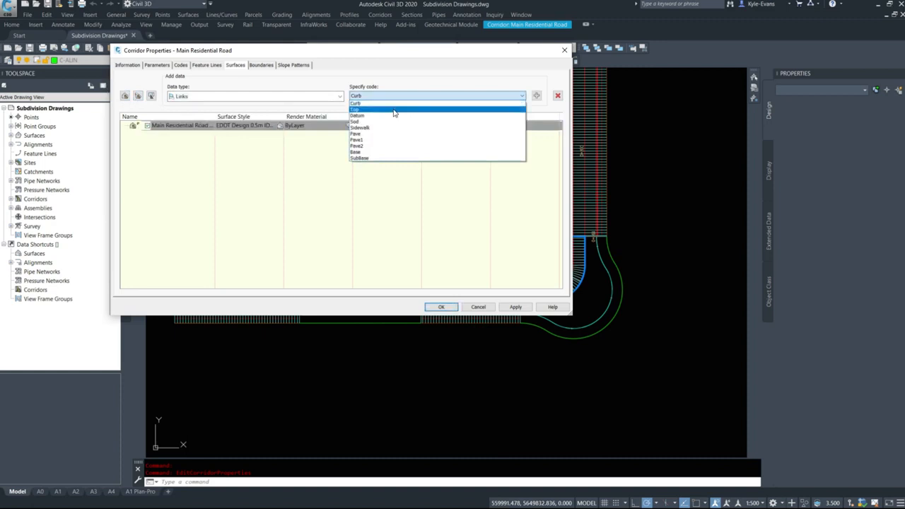
left_click(396, 110)
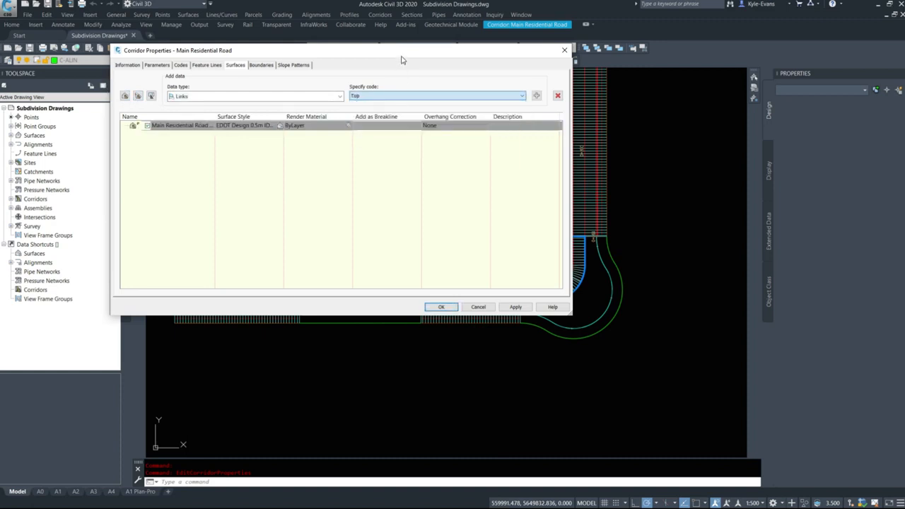
left_click(537, 96)
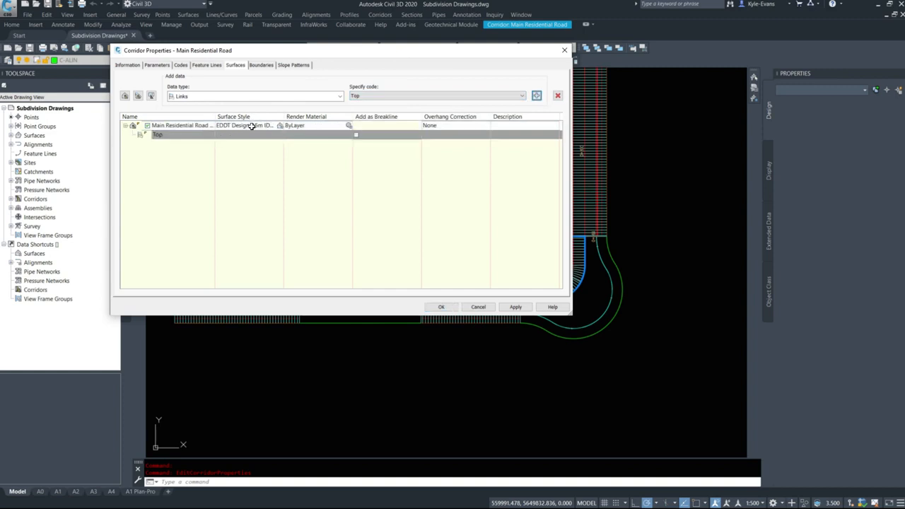
left_click(442, 306)
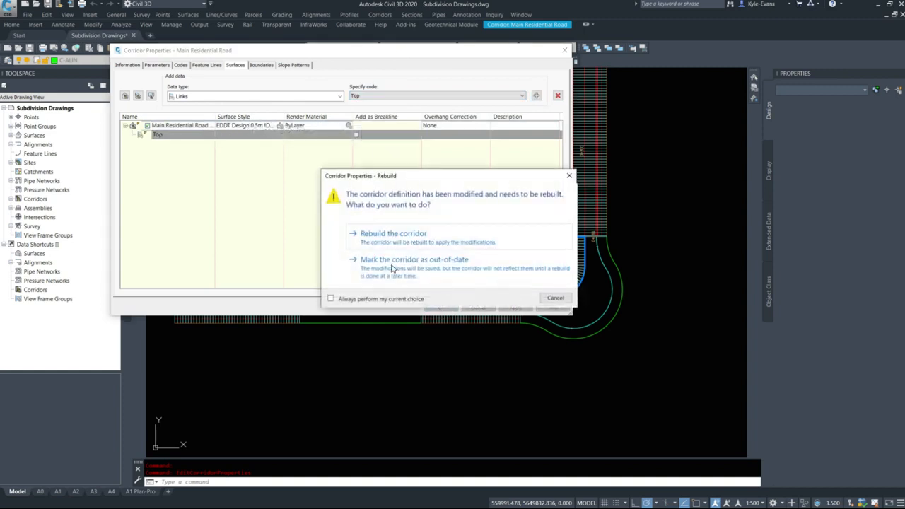
left_click(393, 235)
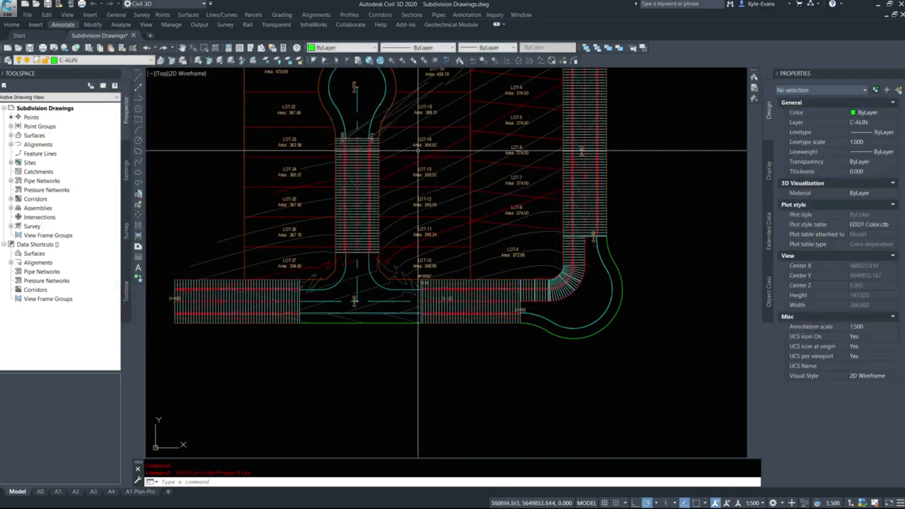
Add the corridor extents as the outer boundary of the Main Residential Road corridor surface and rebuild the corridor
middle_click_drag(411, 223, 357, 276)
left_click(412, 350)
right_click(464, 284)
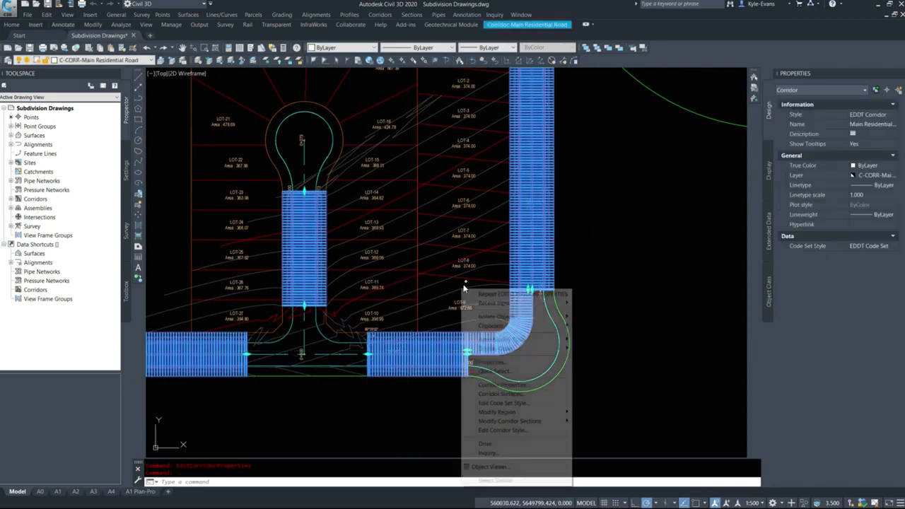
left_click(504, 394)
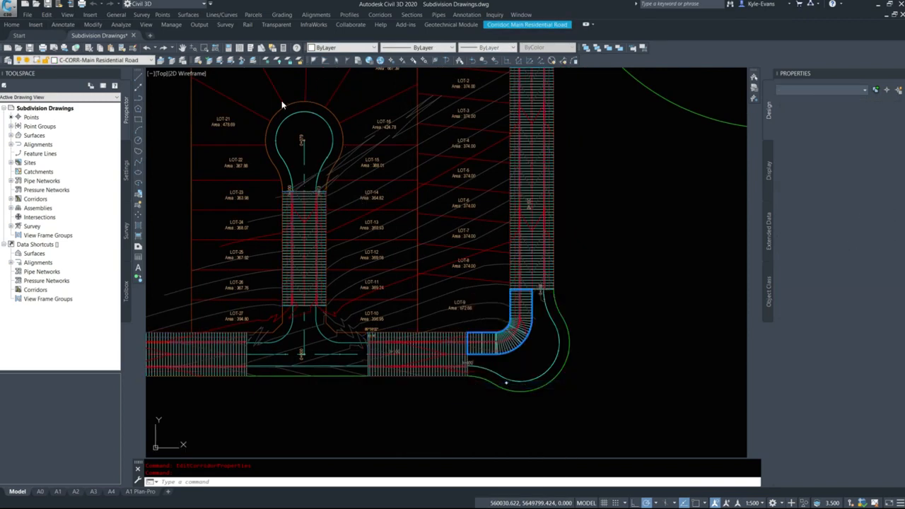
left_click(261, 65)
right_click(196, 89)
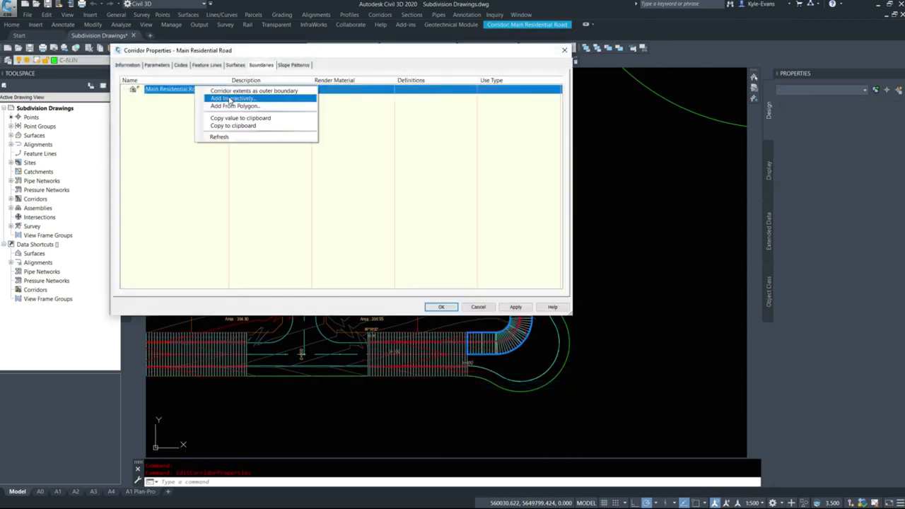
left_click(235, 91)
right_click(188, 89)
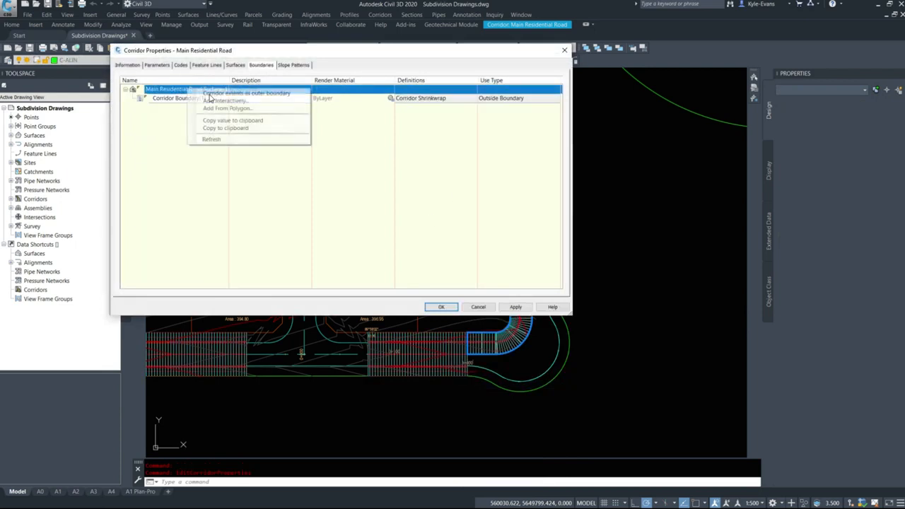
left_click(440, 307)
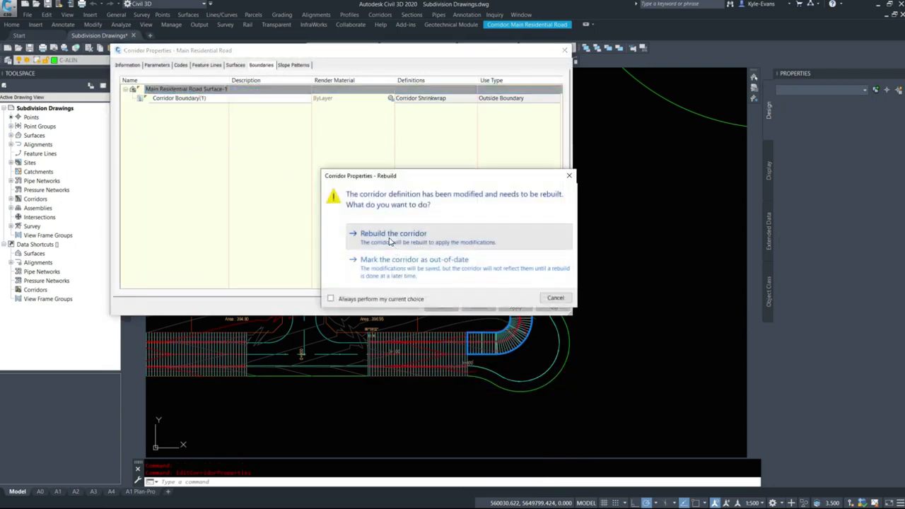
left_click(398, 234)
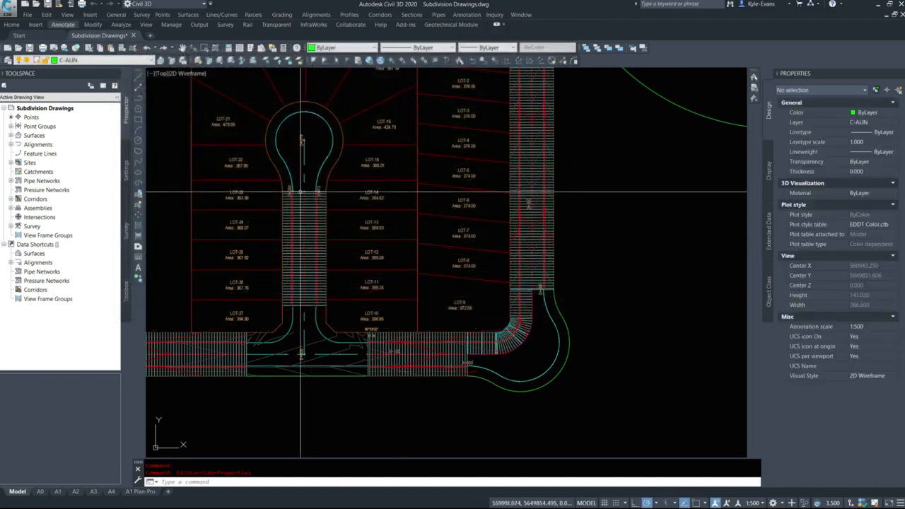
Select the bounded corridor surface and check its coverage along the cul-de-sac road and at the intersection
left_click(314, 345)
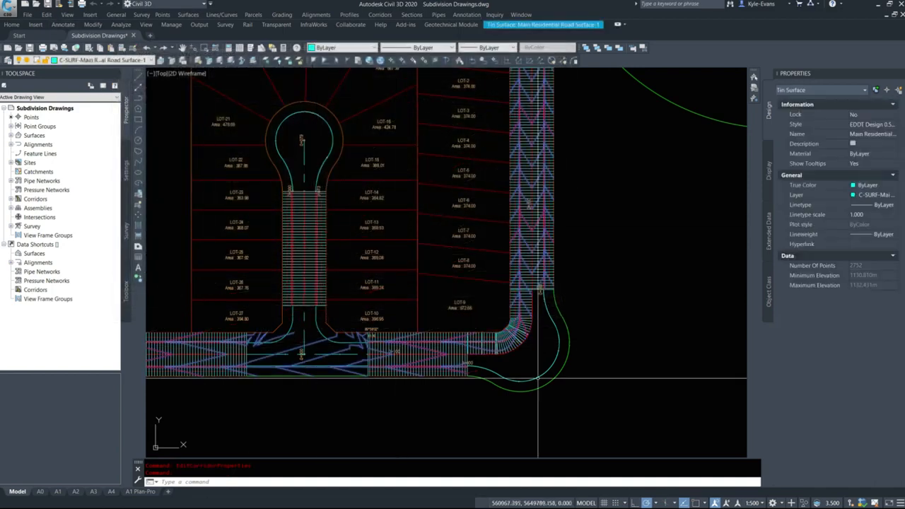
middle_click_drag(291, 283, 414, 274)
key("Escape")
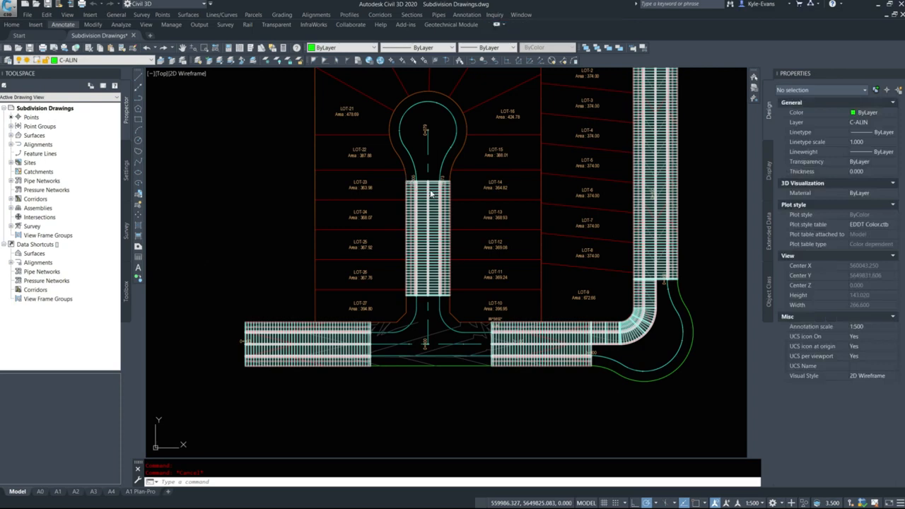
left_click(430, 194)
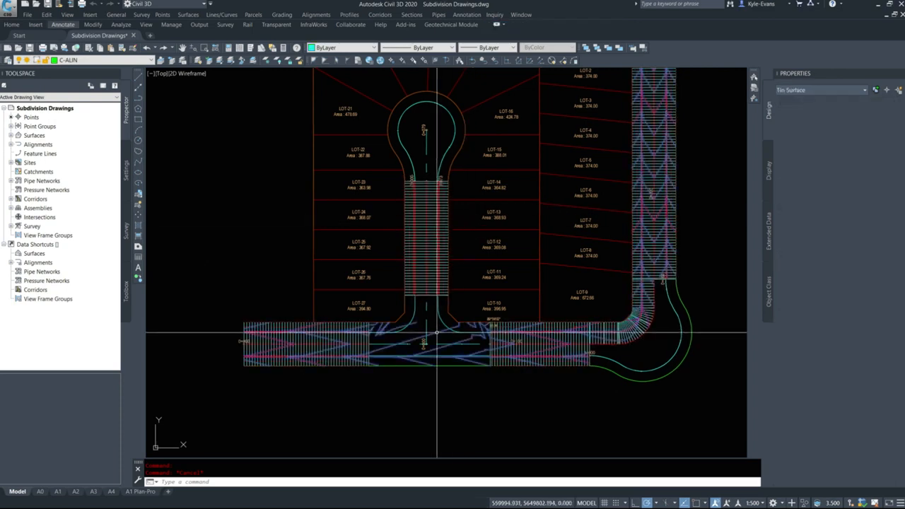
right_click(529, 313)
key("Escape")
key("Escape")
Remove the outside boundary from the Main Residential Road corridor surface and rebuild the corridor
left_click(422, 267)
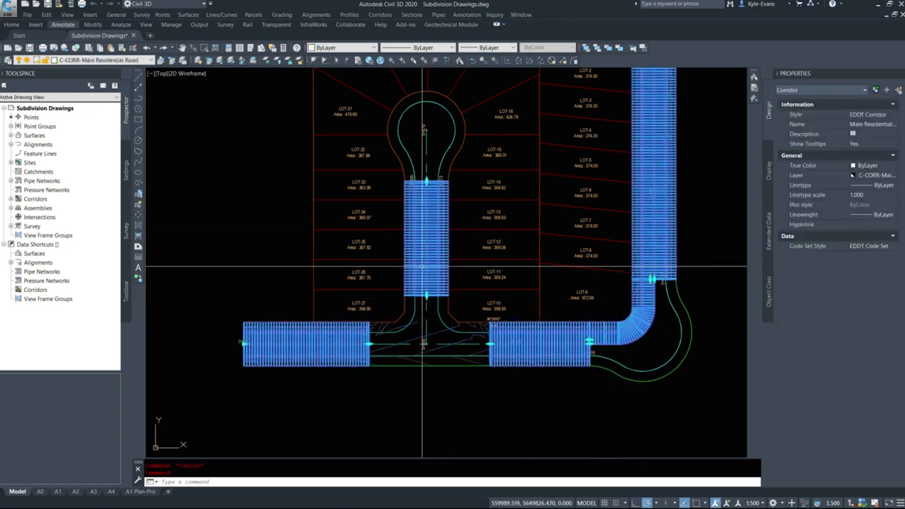
right_click(515, 179)
left_click(559, 275)
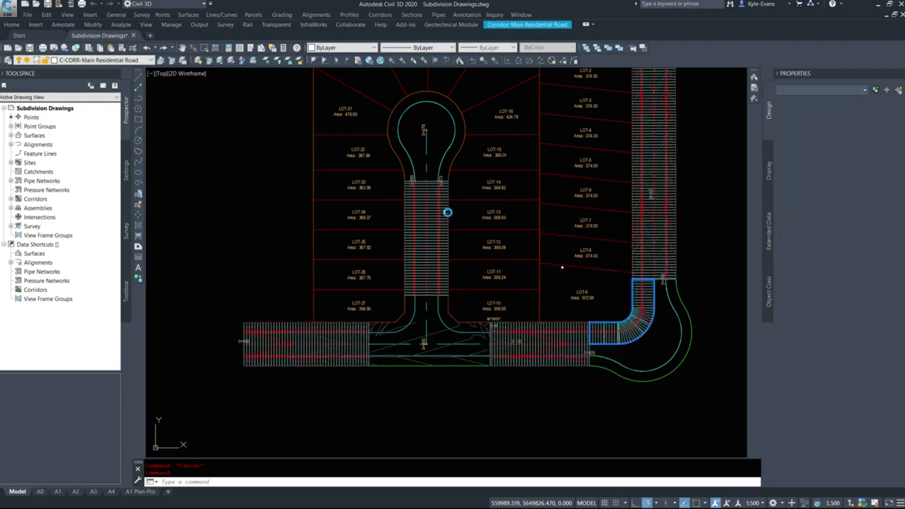
right_click(196, 104)
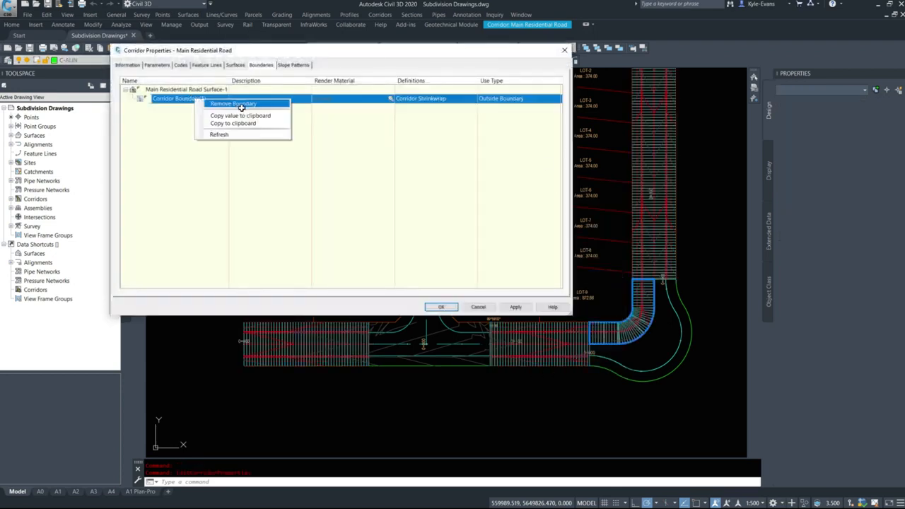
left_click(233, 133)
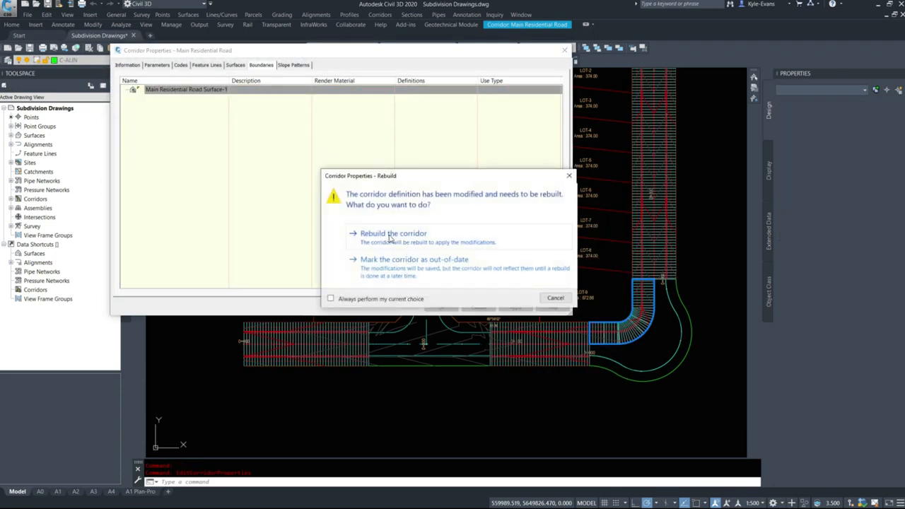
left_click(405, 236)
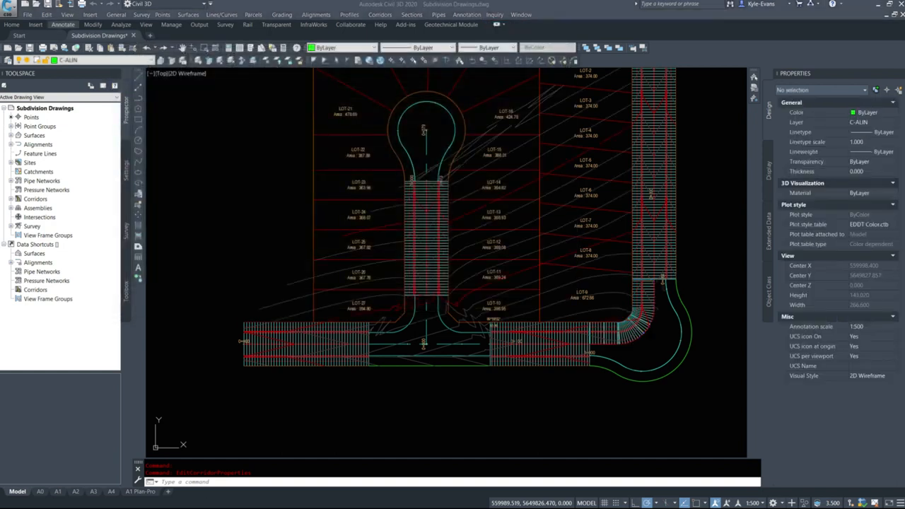
key("Escape")
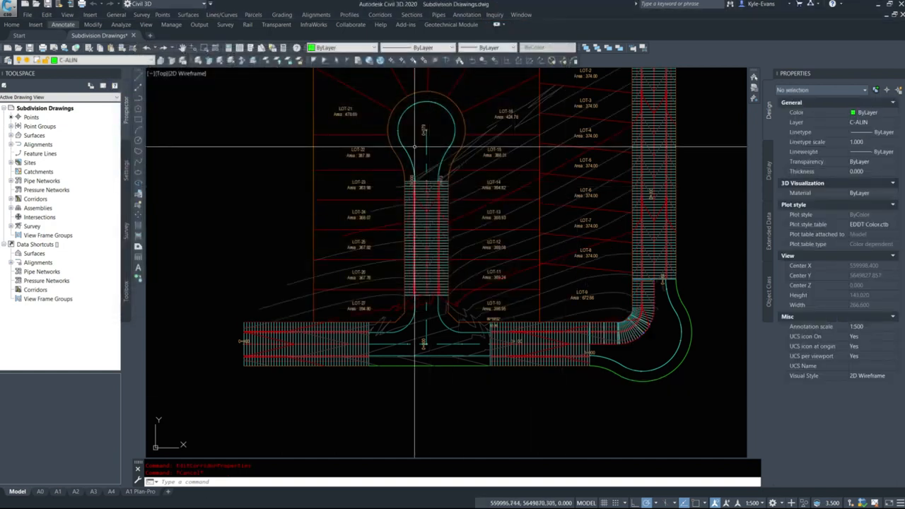
Examine the unbounded surface around the corner widening, intersection and cul-de-sac bulb, and view the road profile views
scroll(524, 262, "down", 4)
middle_click_drag(514, 234, 333, 321)
scroll(406, 387, "up", 4)
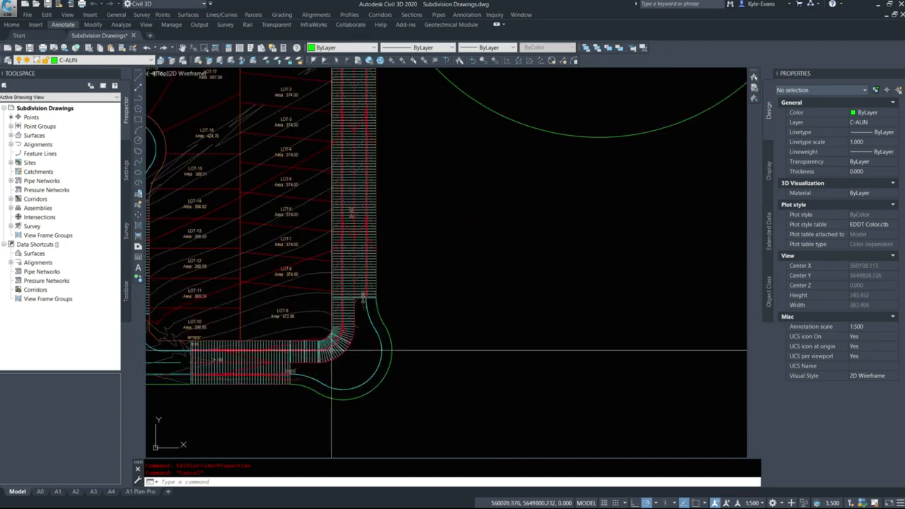
middle_click_drag(258, 310, 425, 295)
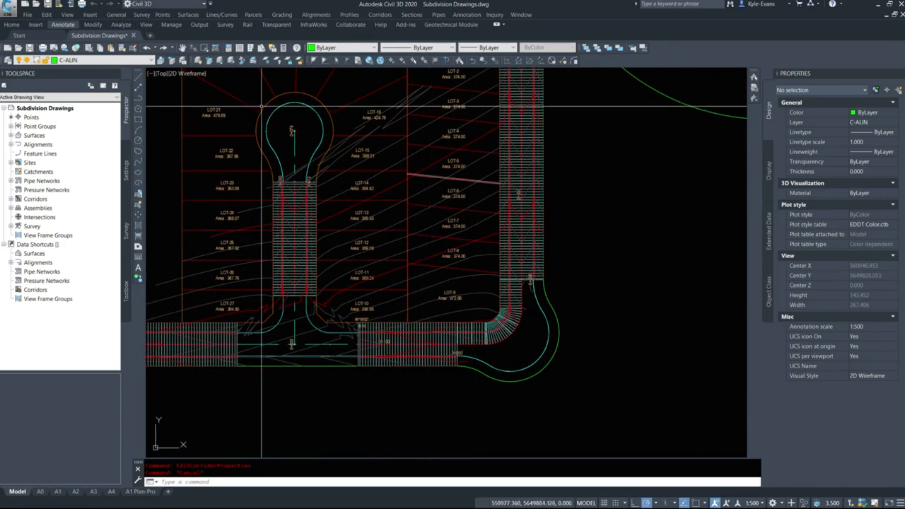
middle_click_drag(638, 356, 296, 425)
scroll(451, 268, "down", 4)
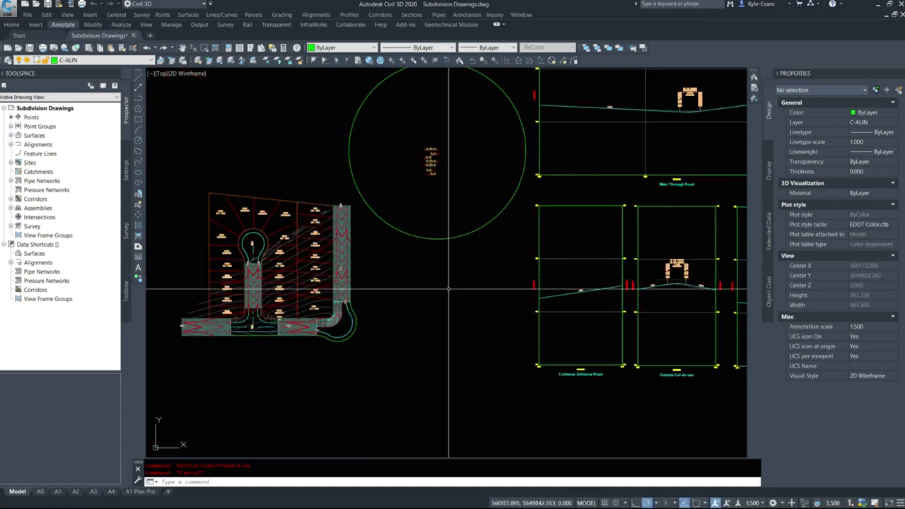
Examine the corridor in plan and the Outside Cul-de-sac and Outside Knuckle profile views
middle_click_drag(449, 307, 509, 309)
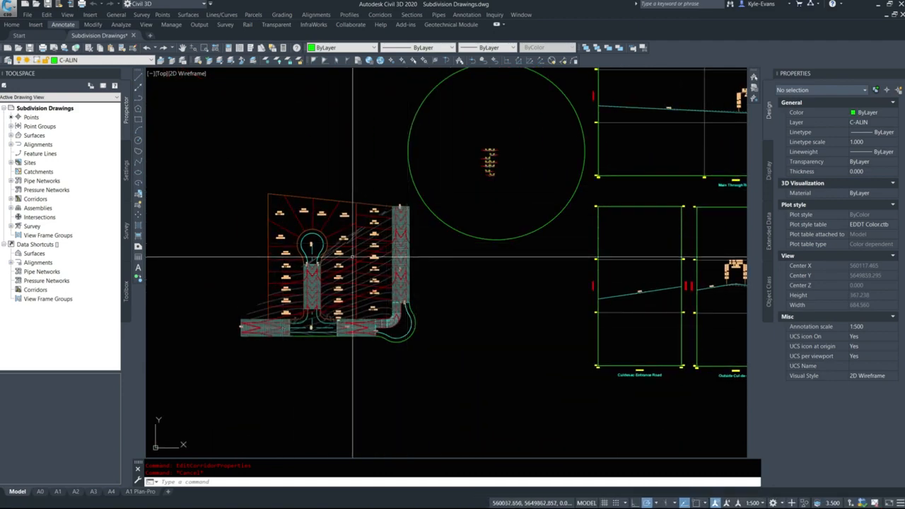
mouse_move(489, 307)
middle_mouse_down()
mouse_move(307, 349)
mouse_move(251, 345)
middle_mouse_up()
middle_click_drag(531, 392, 689, 350)
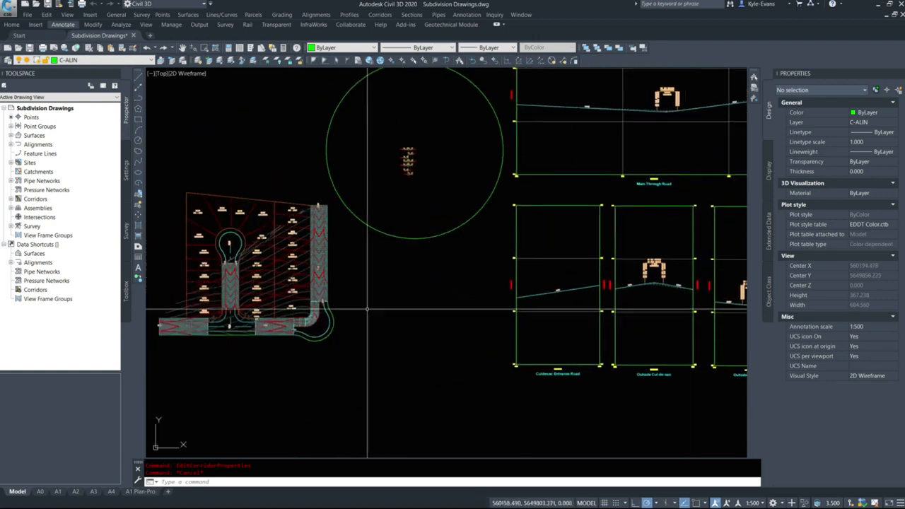
middle_click_drag(304, 293, 387, 267)
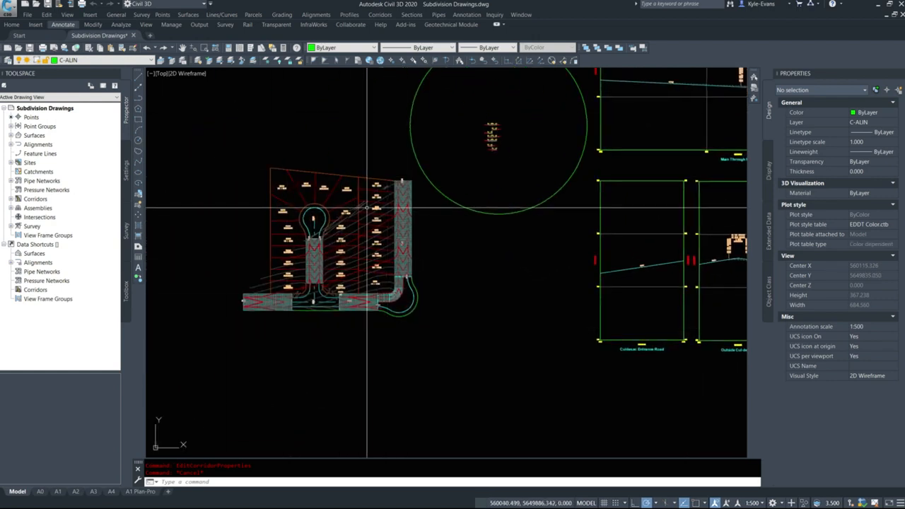
middle_click_drag(483, 277, 459, 283)
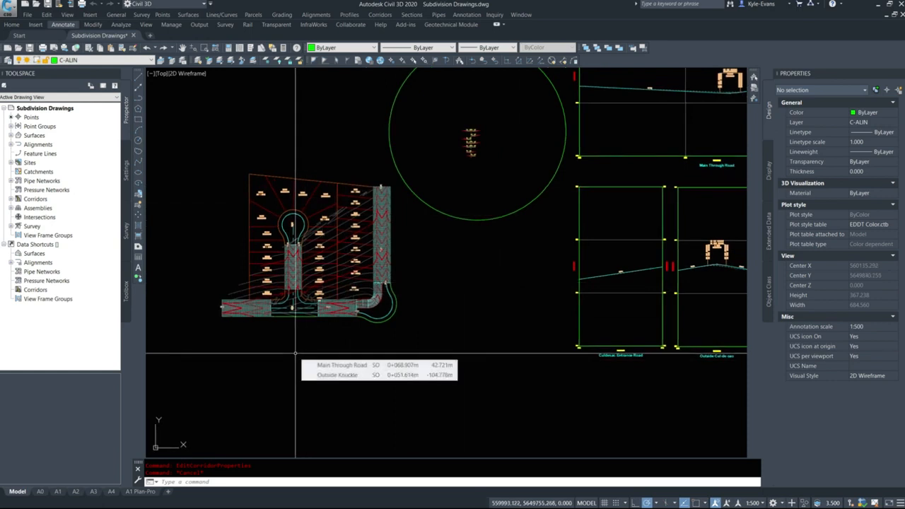
middle_click_drag(570, 272, 303, 245)
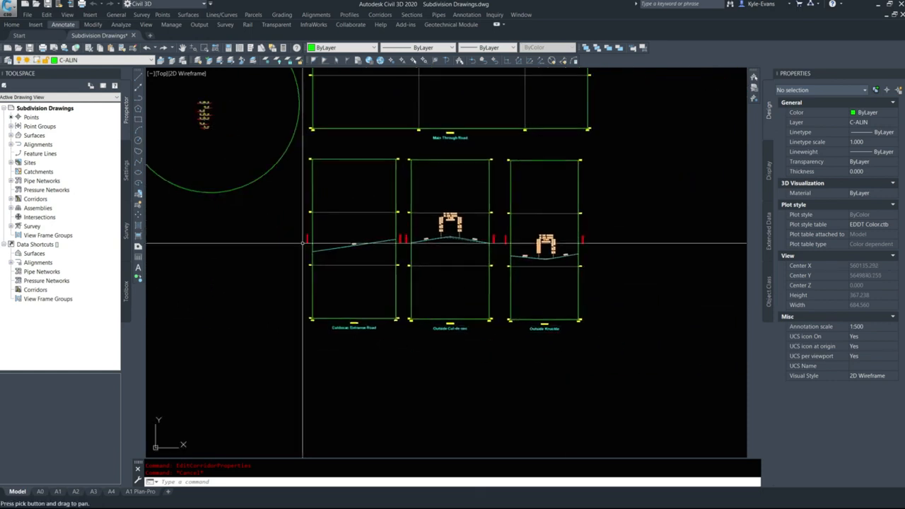
left_click(400, 367)
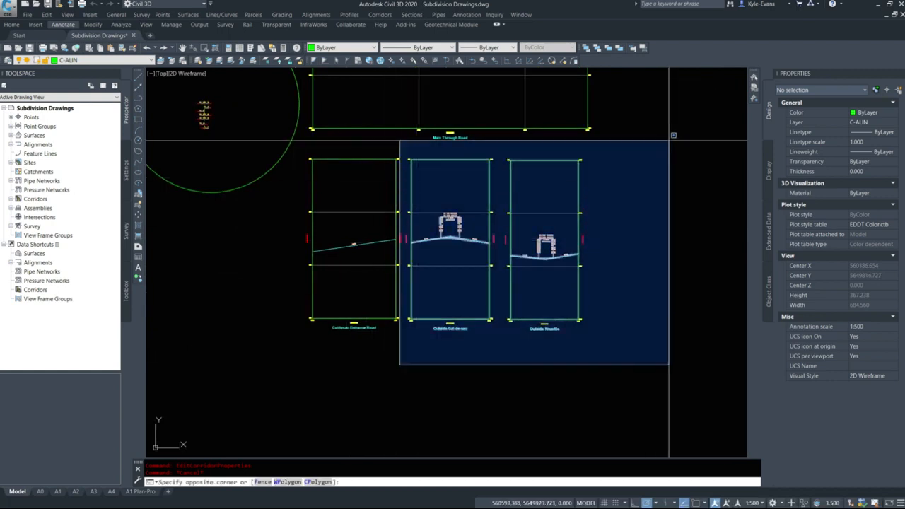
key("Escape")
Create a profile from surface along the Outside Cul-de-sac alignment, adding Main Residential Road Surface-1 to the profile list
left_click(351, 15)
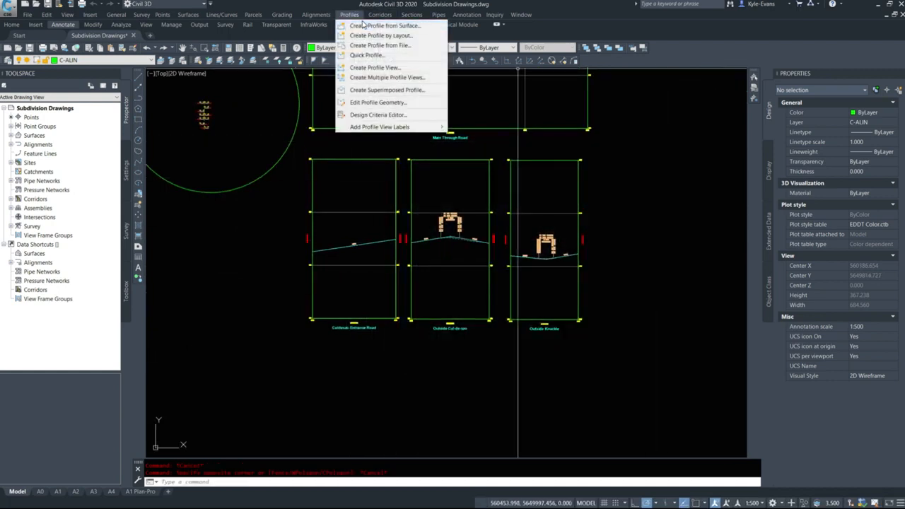
left_click(377, 26)
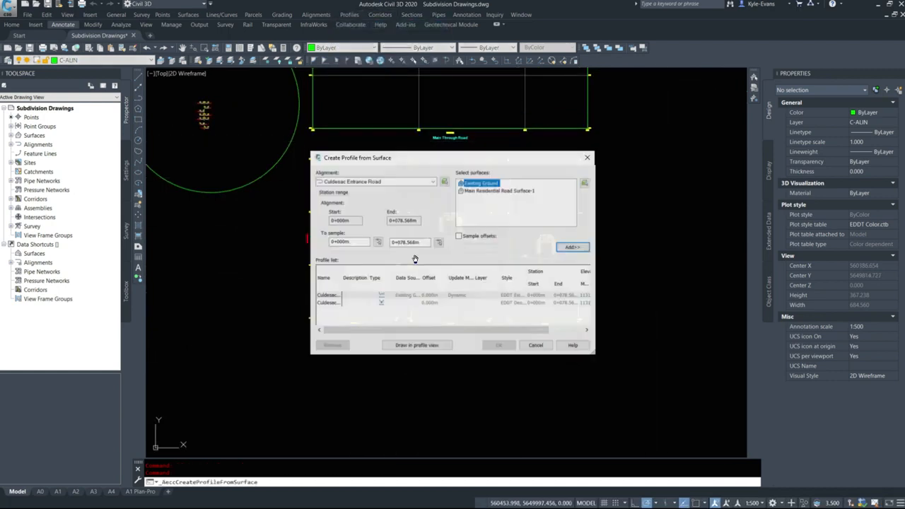
left_click(377, 182)
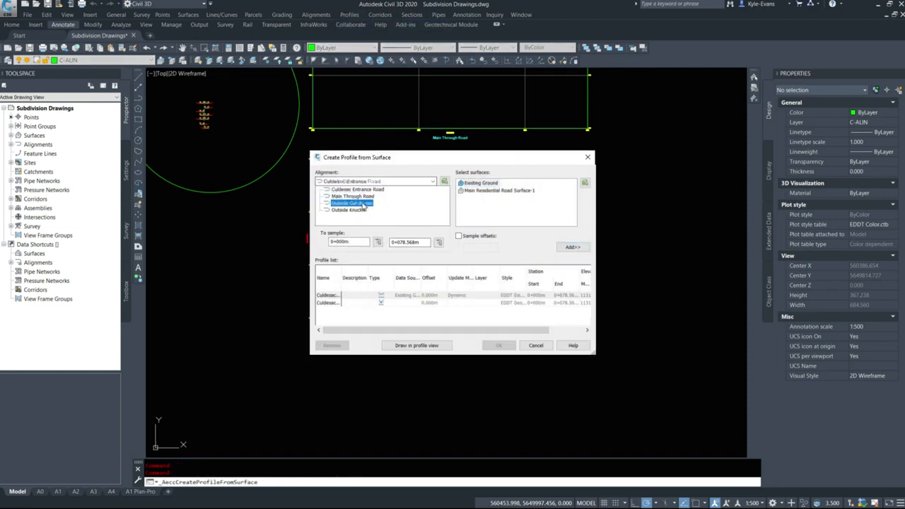
left_click(360, 204)
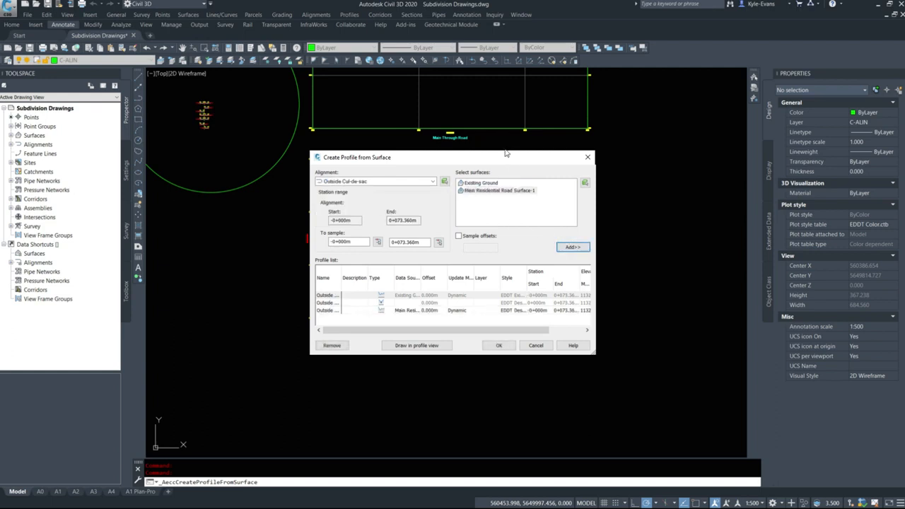
left_click_drag(594, 360, 625, 408)
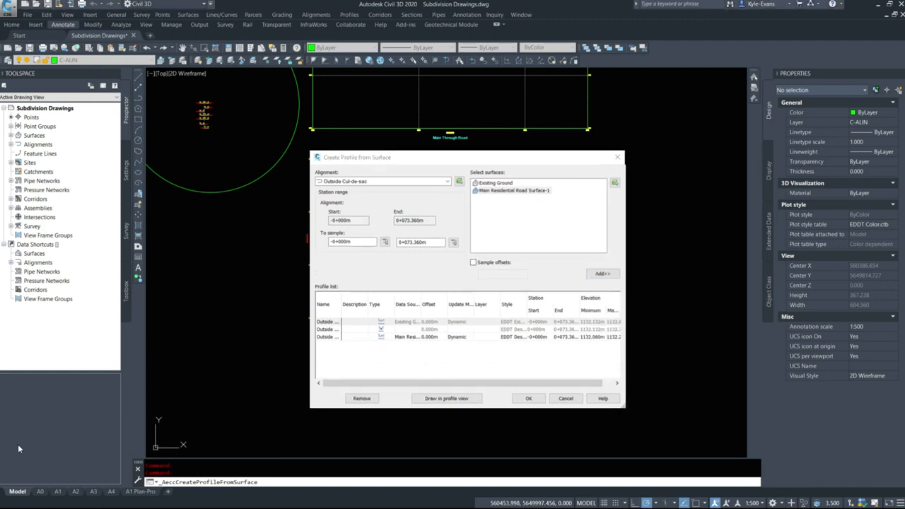
left_click_drag(483, 157, 458, 109)
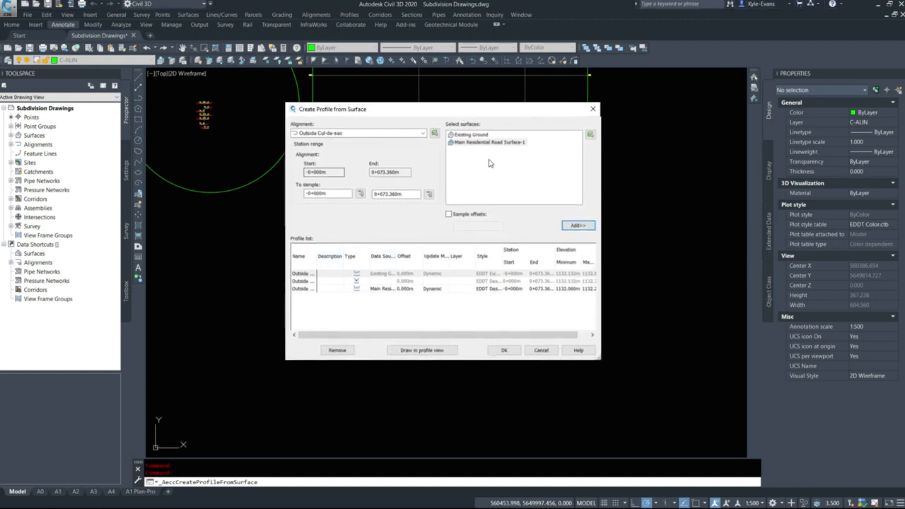
Assign the EDDT Groundwater Level style to the Outside Cul-de-sac corridor surface profile and draw it without creating a new profile view
left_click(486, 290)
left_click(494, 289)
left_click(461, 255)
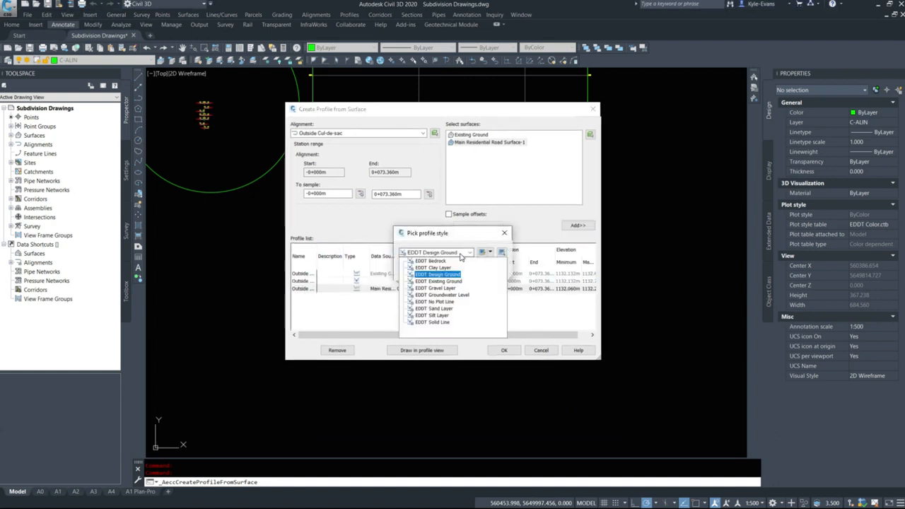
left_click(444, 295)
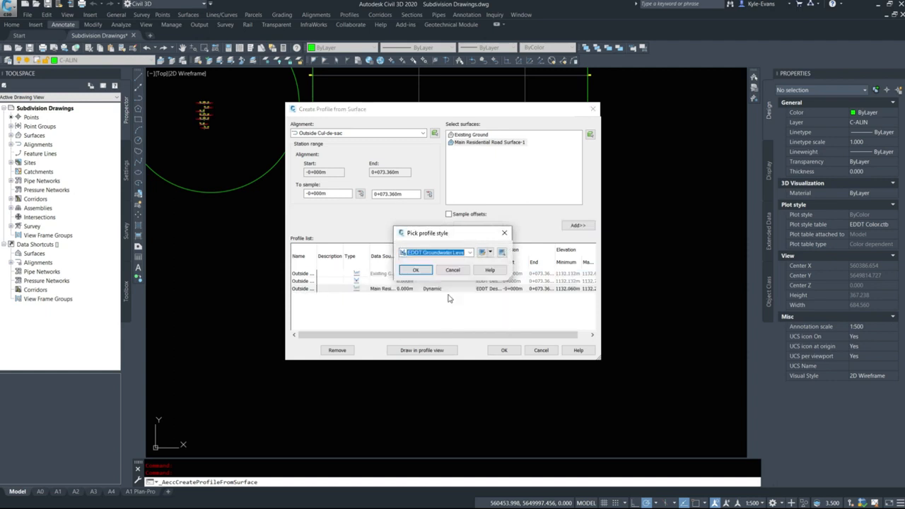
left_click(416, 271)
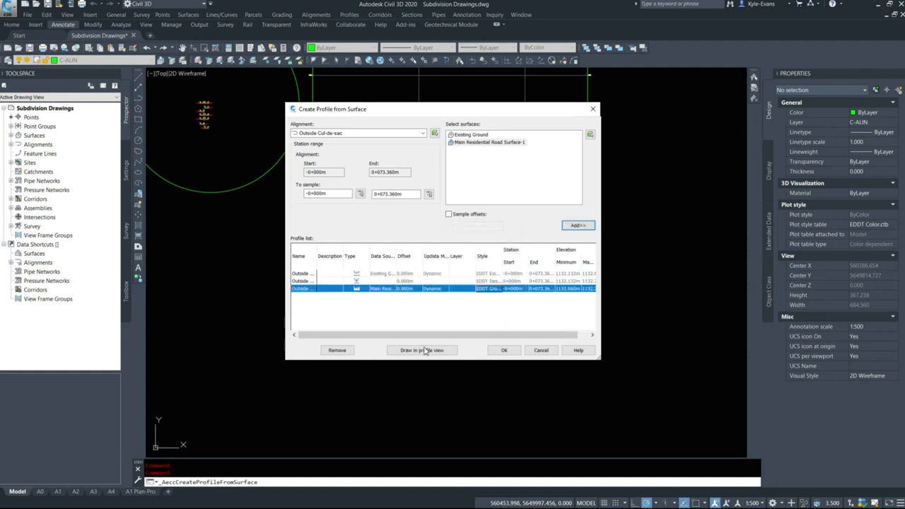
left_click(425, 350)
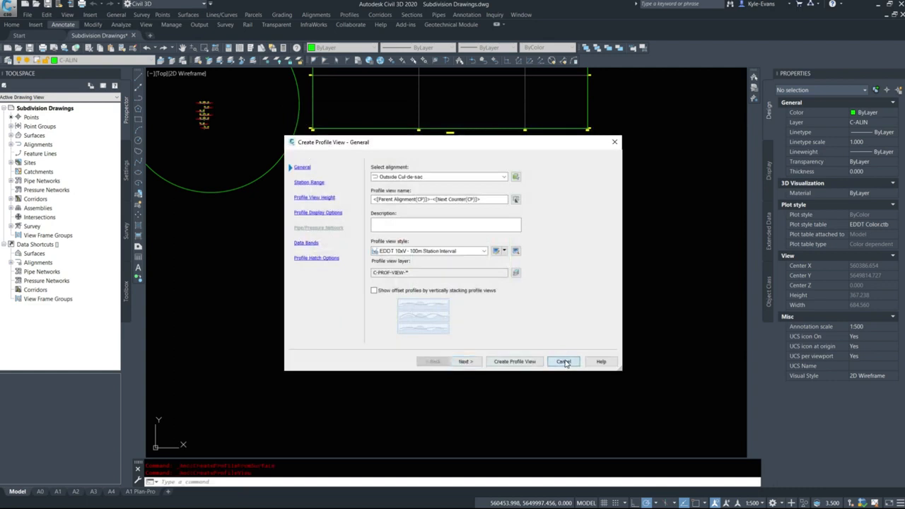
left_click(564, 362)
Examine how the sampled corridor surface profile meets the design profile in the Outside Cul-de-sac profile view, especially at its end
scroll(736, 309, "up", 6)
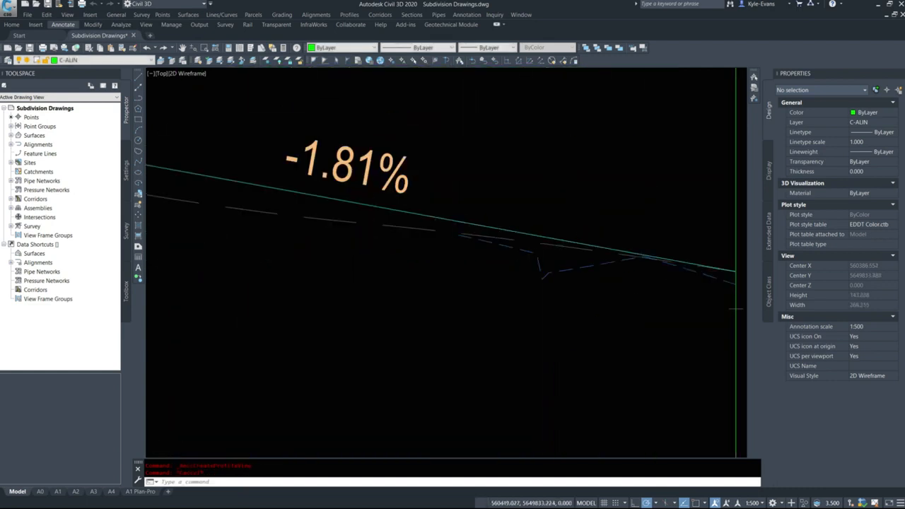
left_click(560, 265)
left_click(542, 279)
middle_click_drag(646, 302, 503, 285)
scroll(594, 276, "up", 6)
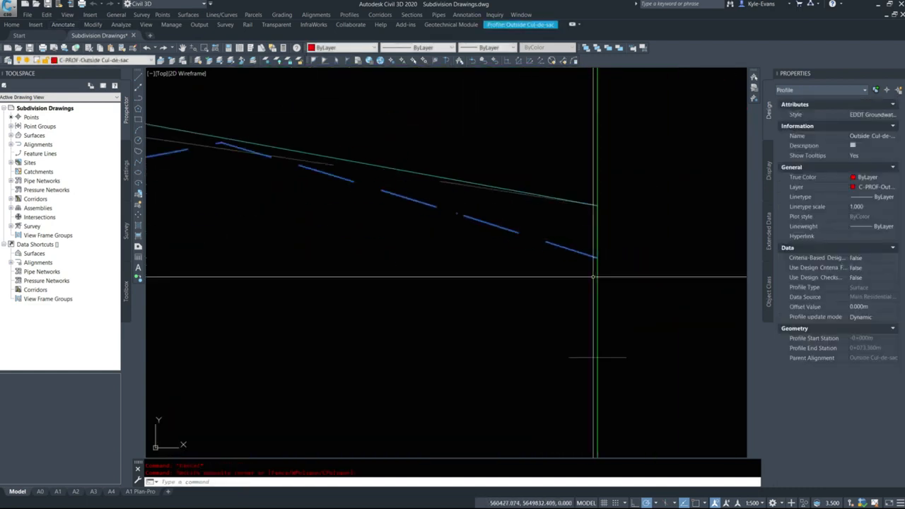
scroll(629, 274, "down", 6)
key("Escape")
middle_click_drag(342, 277, 727, 262)
scroll(358, 247, "down", 5)
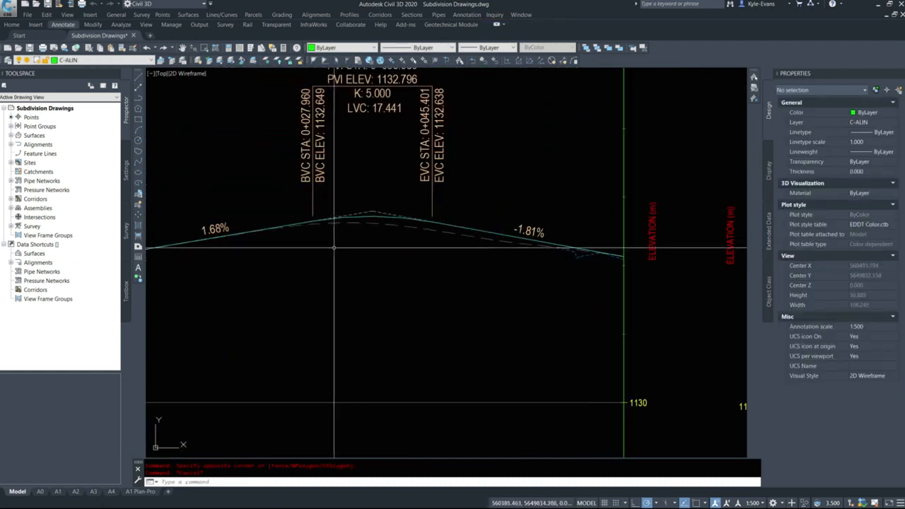
middle_click_drag(334, 247, 513, 265)
scroll(402, 264, "down", 5)
scroll(491, 198, "down", 9)
scroll(502, 200, "up", 6)
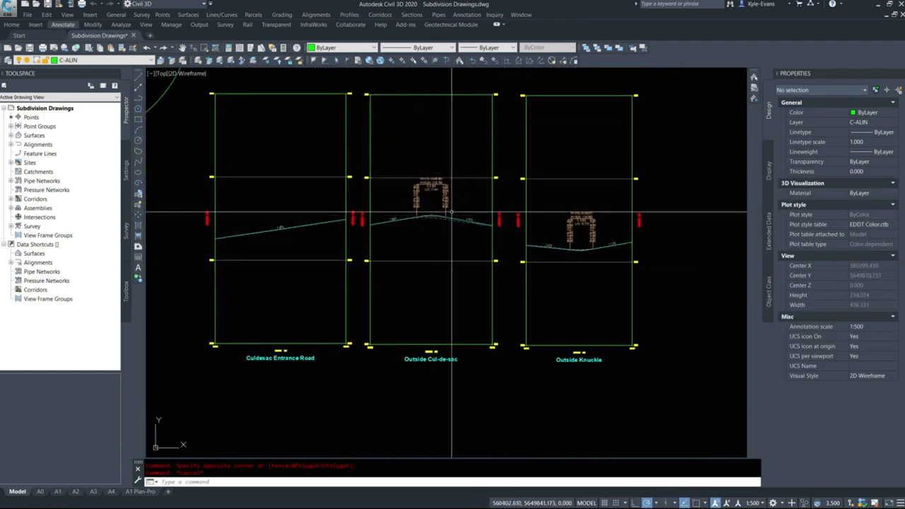
Create a profile from surface along the Outside Knuckle alignment, sampling Main Residential Road Surface-1
mouse_move(452, 211)
middle_mouse_down()
mouse_move(324, 249)
mouse_move(315, 263)
middle_mouse_up()
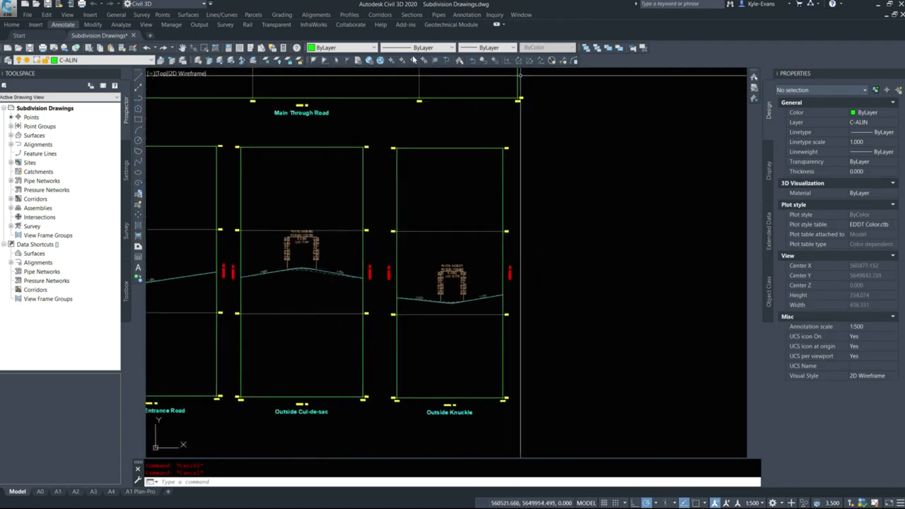
left_click(350, 15)
left_click(376, 27)
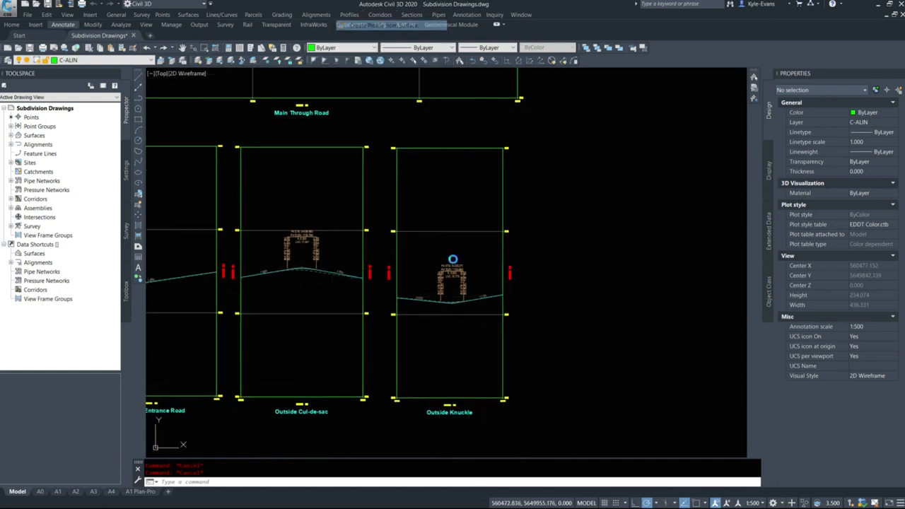
left_click(356, 135)
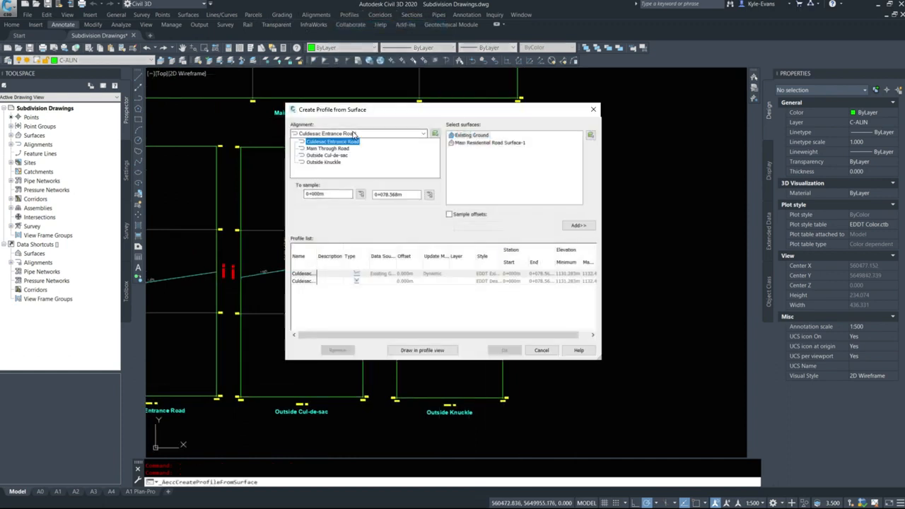
left_click(328, 162)
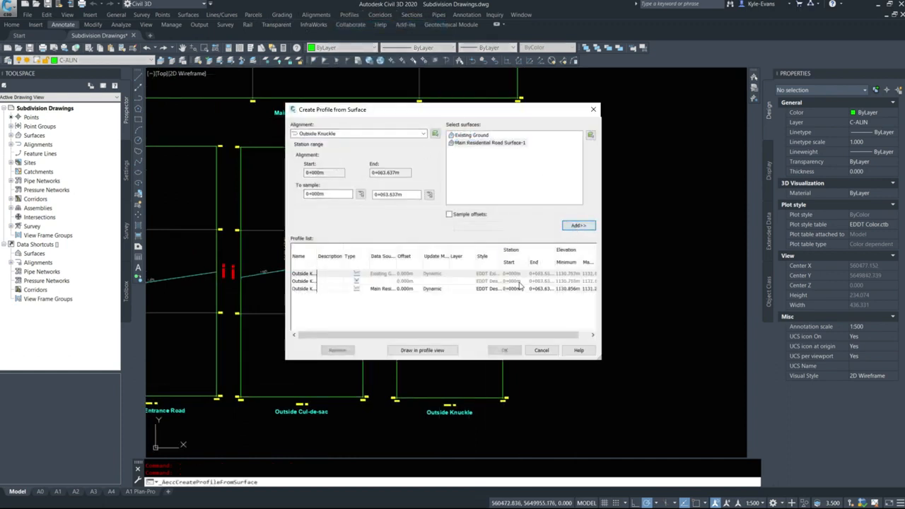
Give the Outside Knuckle corridor surface profile the EDDT Groundwater Level style and draw it in the existing profile view
left_click(493, 293)
left_click(495, 291)
left_click(453, 256)
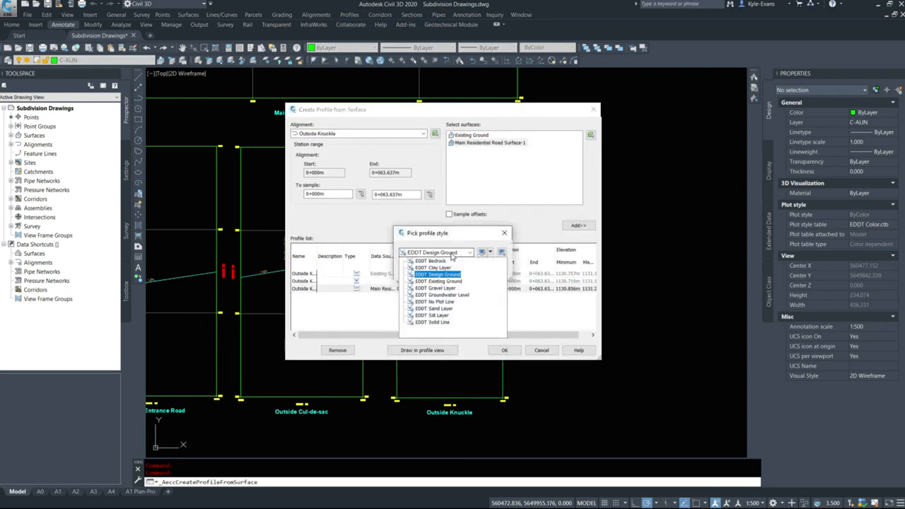
left_click(449, 295)
left_click(416, 271)
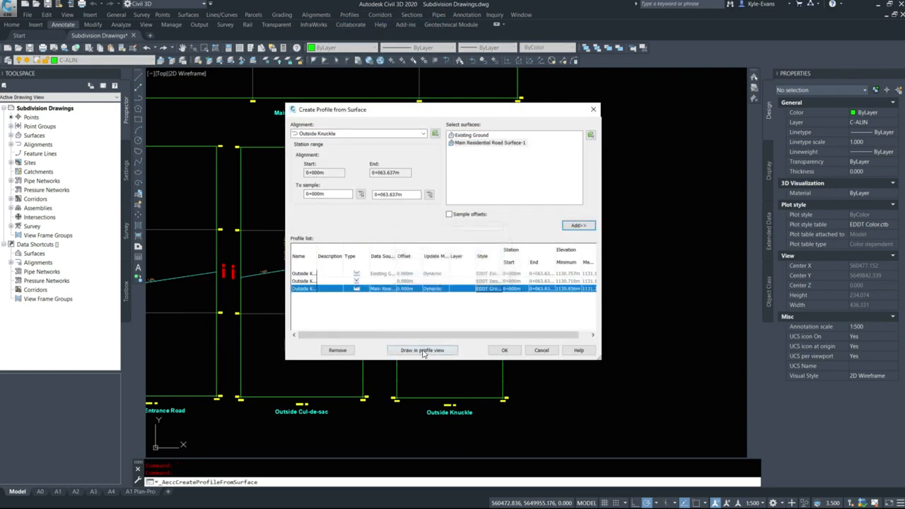
left_click(423, 350)
left_click(563, 362)
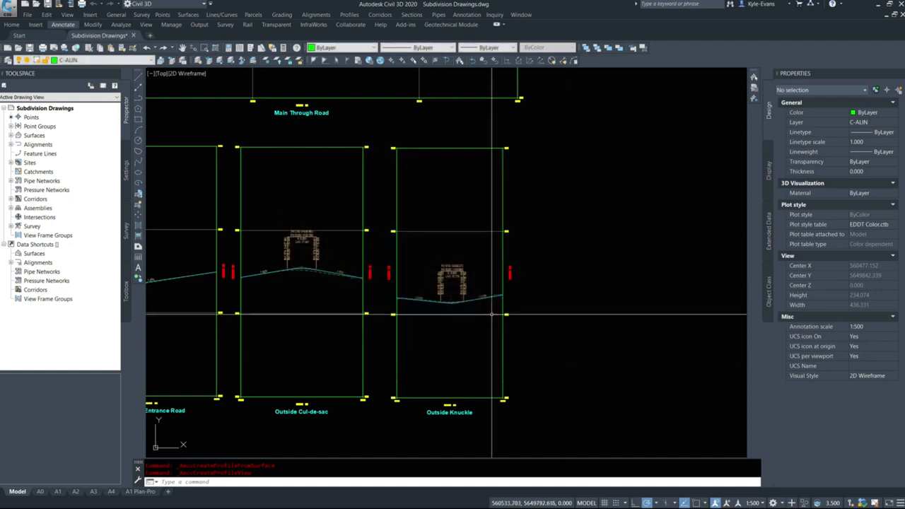
scroll(404, 307, "up", 8)
left_click(340, 253)
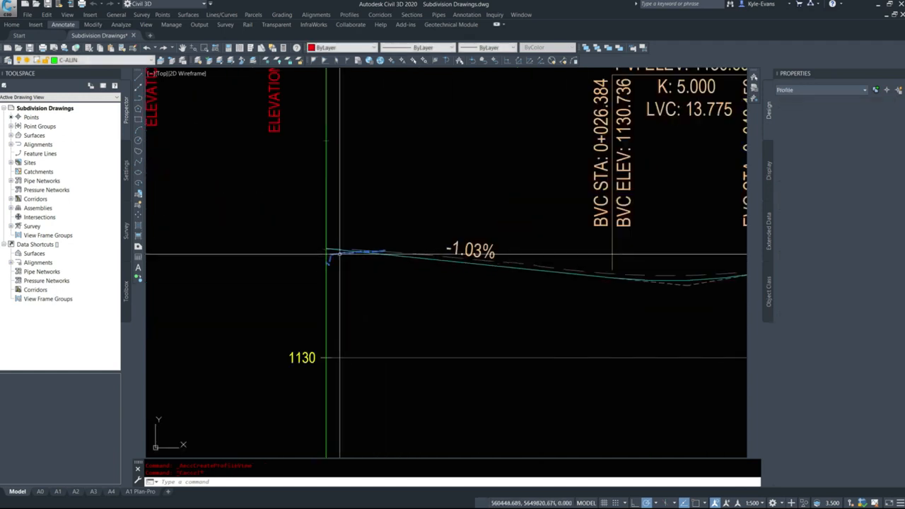
key("Escape")
Rename the corridor surface as Main Residential Road Design
left_click(10, 136)
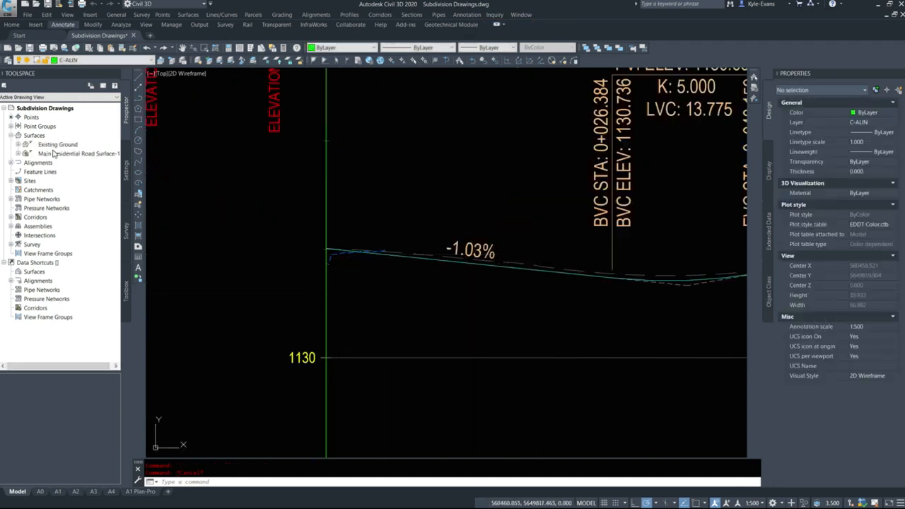
right_click(55, 153)
left_click(91, 155)
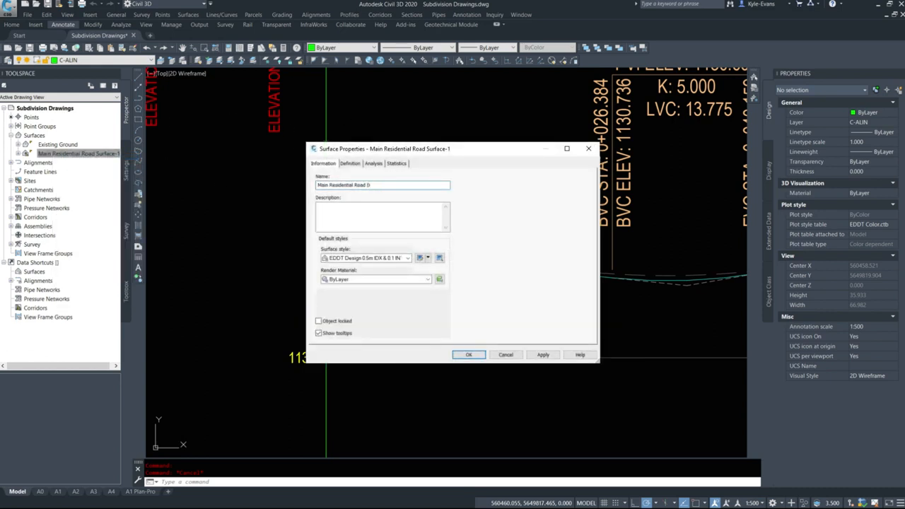
key("Return")
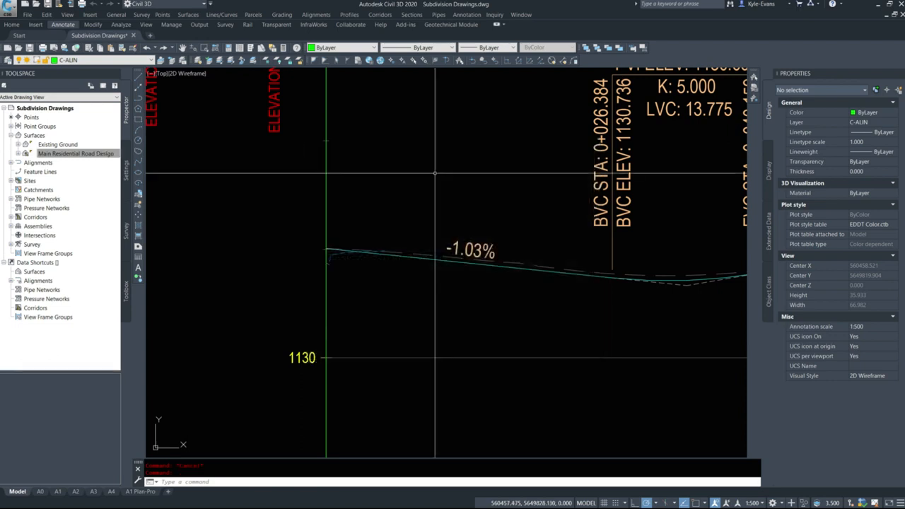
Stretch the start point of the Outside Knuckle design profile onto the starting endpoint of the corridor surface profile with an endpoint snap
scroll(311, 230, "up", 5)
scroll(312, 230, "down", 8)
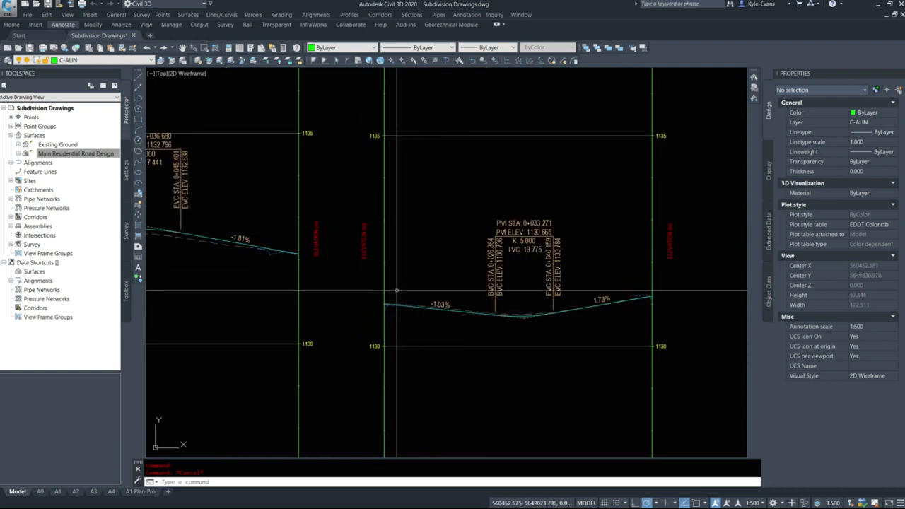
scroll(388, 306, "up", 5)
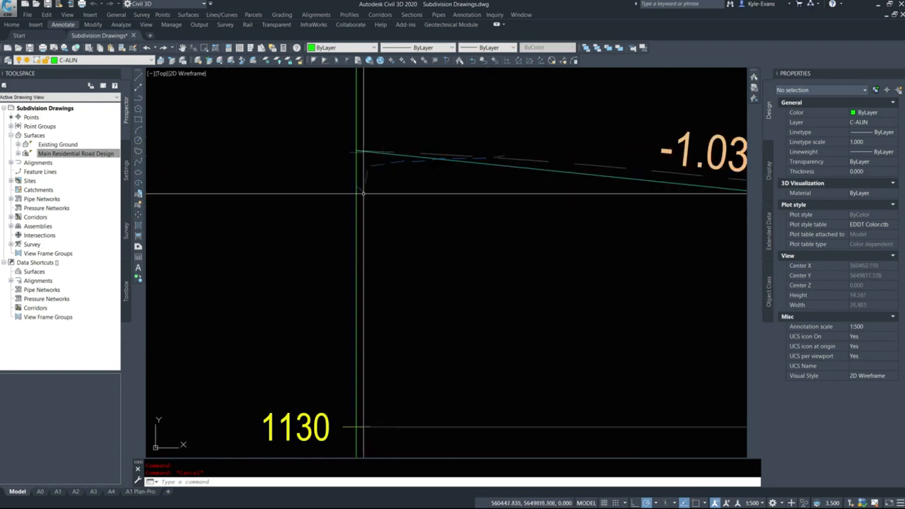
left_click(359, 149)
left_click(347, 153)
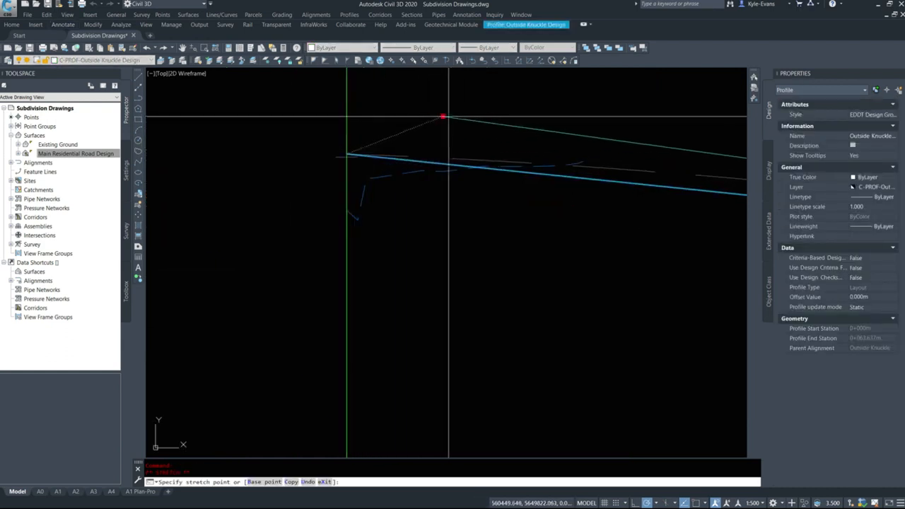
right_click(445, 151, "shift")
left_click(471, 205)
scroll(357, 210, "up", 2)
scroll(357, 212, "up", 5)
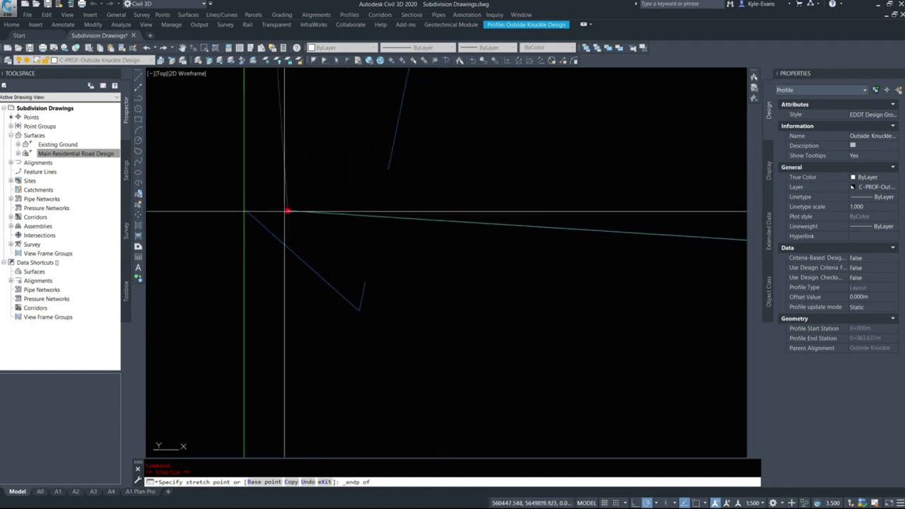
left_click(245, 209)
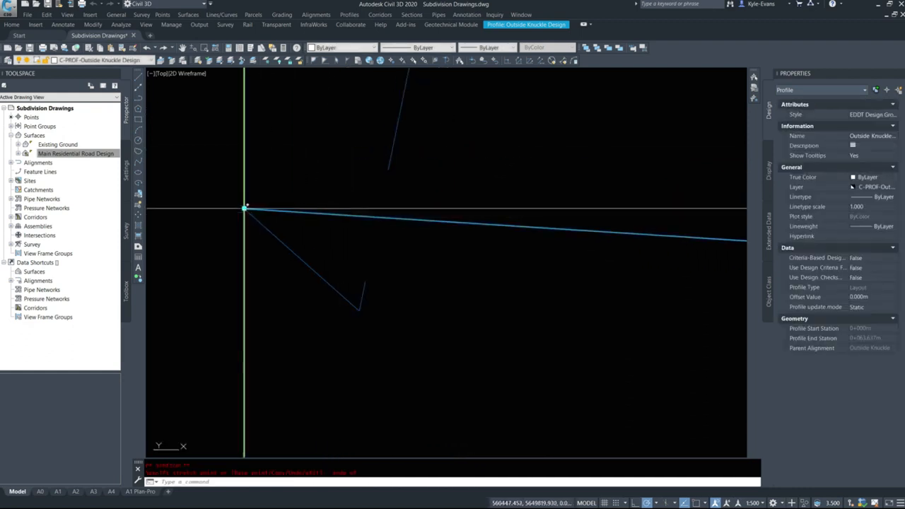
key("Escape")
scroll(249, 220, "up", 5)
key("Escape")
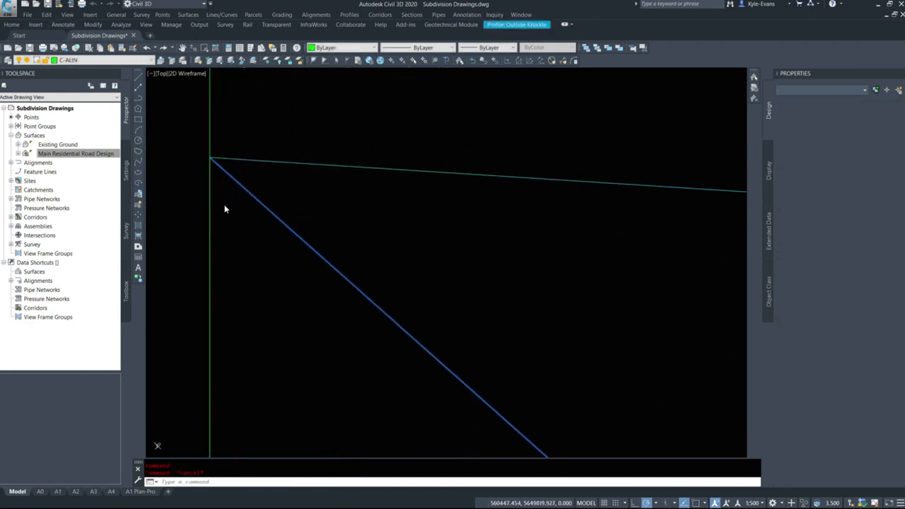
Stretch the end point of the Outside Knuckle design profile onto the final endpoint of the corridor surface profile with an endpoint snap
scroll(230, 228, "down", 10)
scroll(394, 262, "down", 5)
scroll(328, 245, "up", 5)
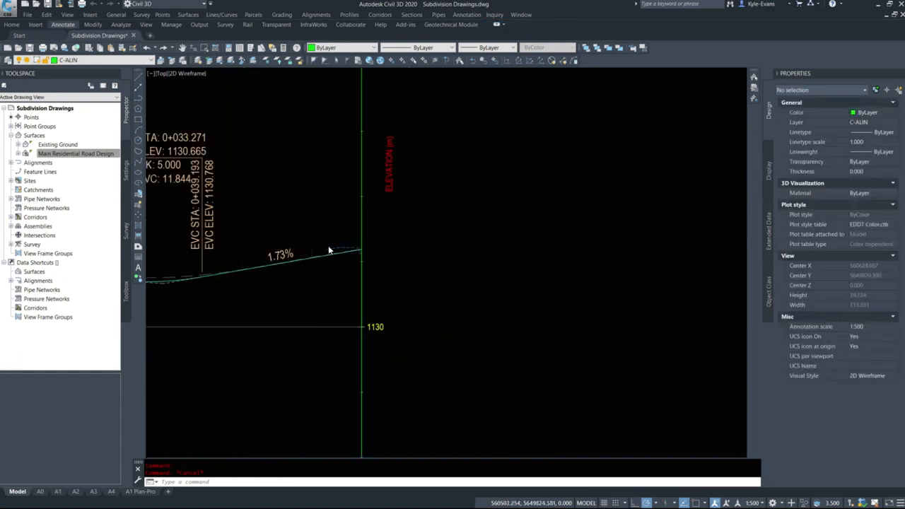
scroll(357, 282, "up", 2)
left_click(357, 278)
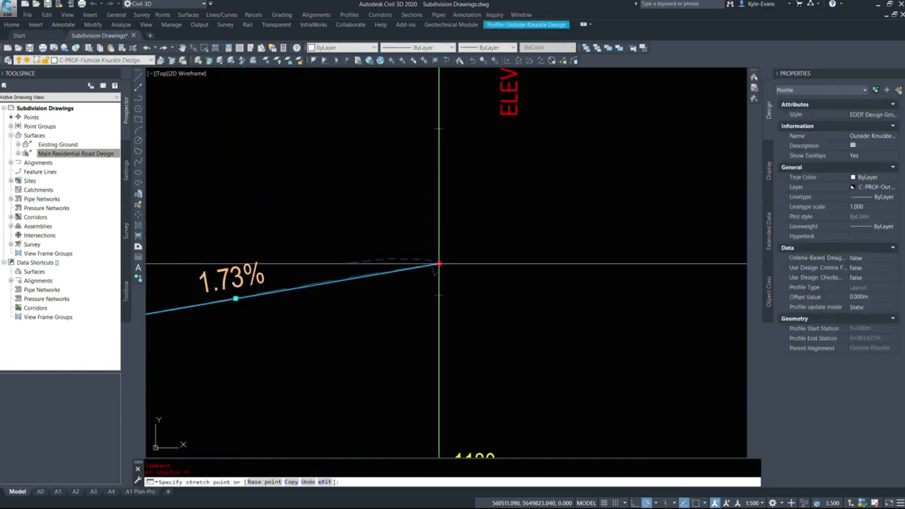
right_click(438, 264, "shift")
key("e")
scroll(437, 272, "up", 6)
left_click(461, 265)
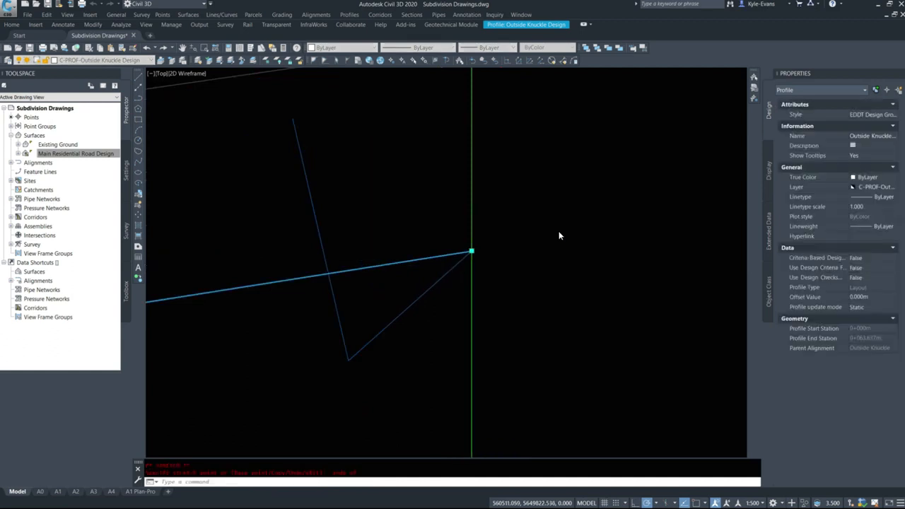
key("Escape")
scroll(556, 231, "down", 8)
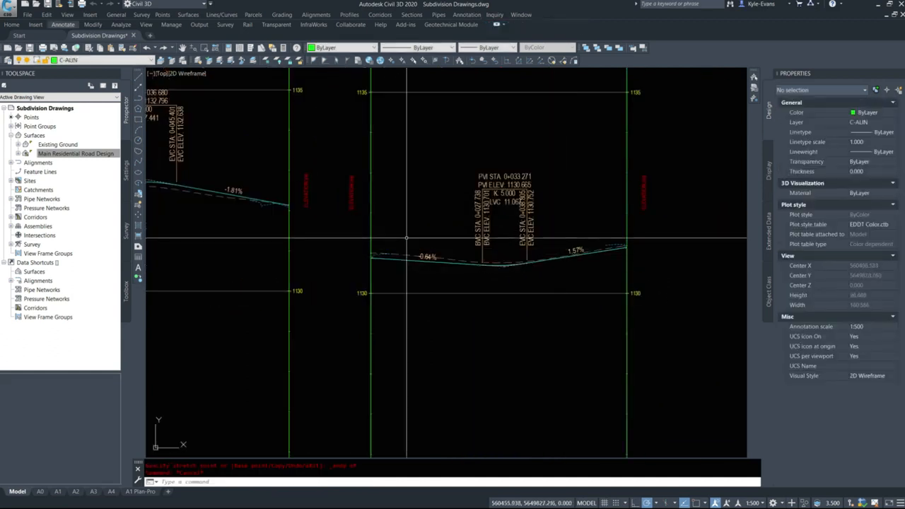
Snap the end point of the Outside Cul-de-sac design profile to the final endpoint of the corridor surface profile
middle_click_drag(407, 256, 578, 270)
left_click(378, 205)
scroll(448, 216, "up", 6)
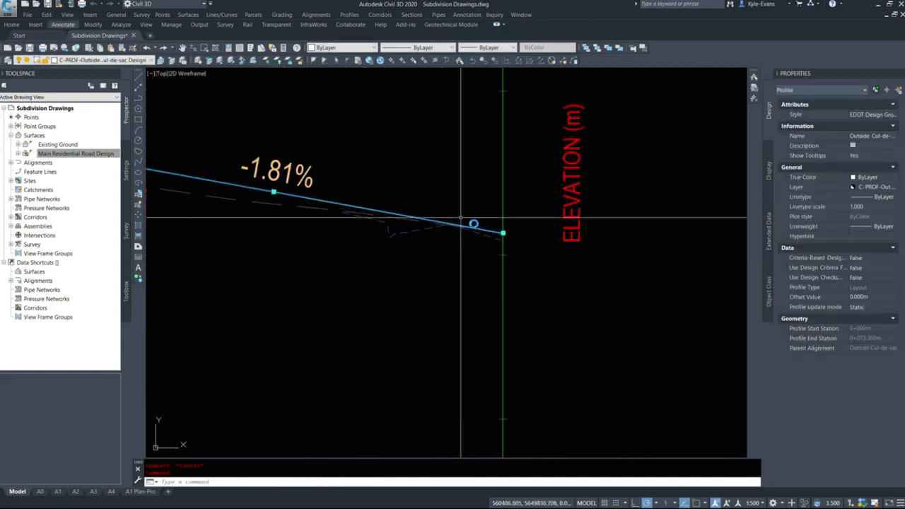
scroll(527, 247, "up", 3)
left_click(489, 218)
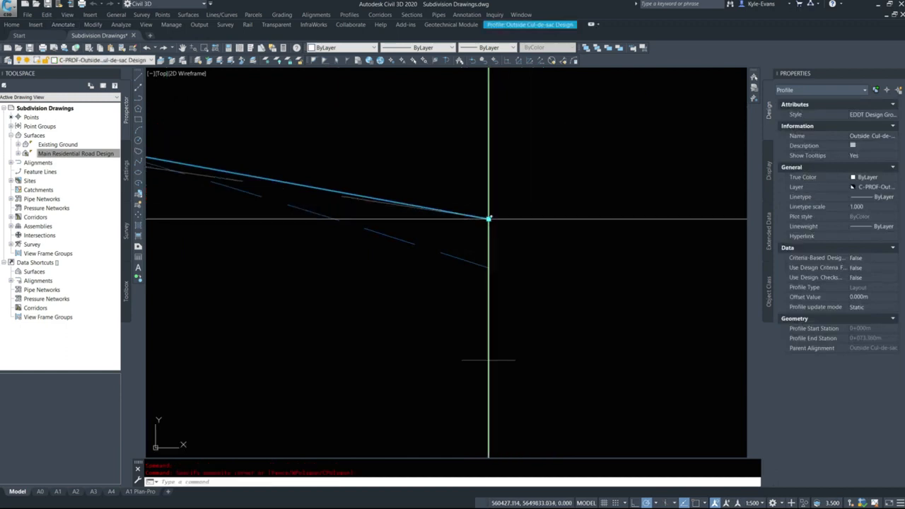
left_click(487, 265)
scroll(566, 274, "down", 6)
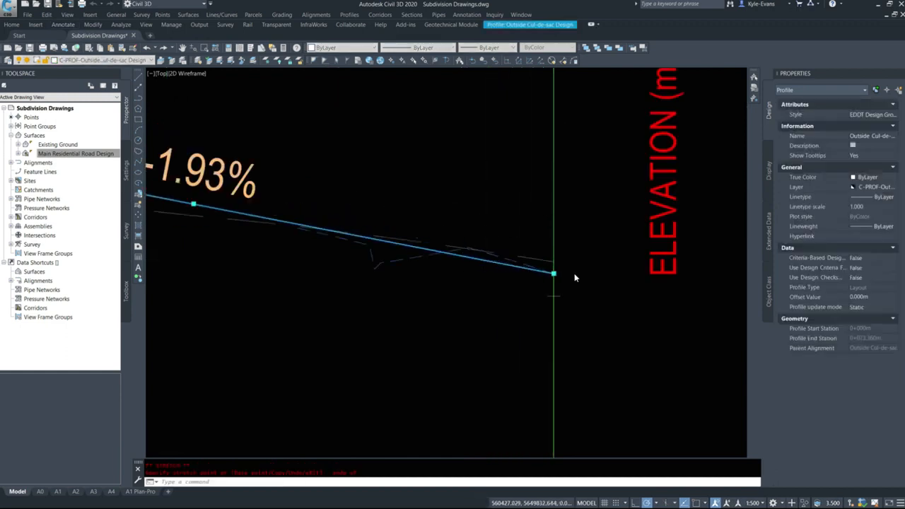
key("Escape")
Snap the start point of the Outside Cul-de-sac design profile to the starting endpoint of the corridor surface profile
middle_click_drag(332, 268, 537, 245)
scroll(307, 244, "up", 5)
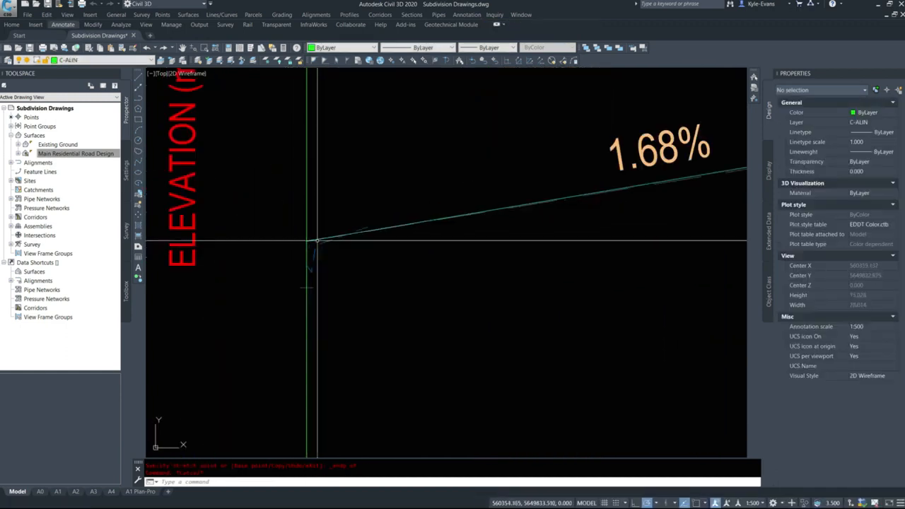
left_click(313, 240)
left_click(307, 242)
right_click(326, 271, "shift")
key("e")
scroll(310, 268, "up", 6)
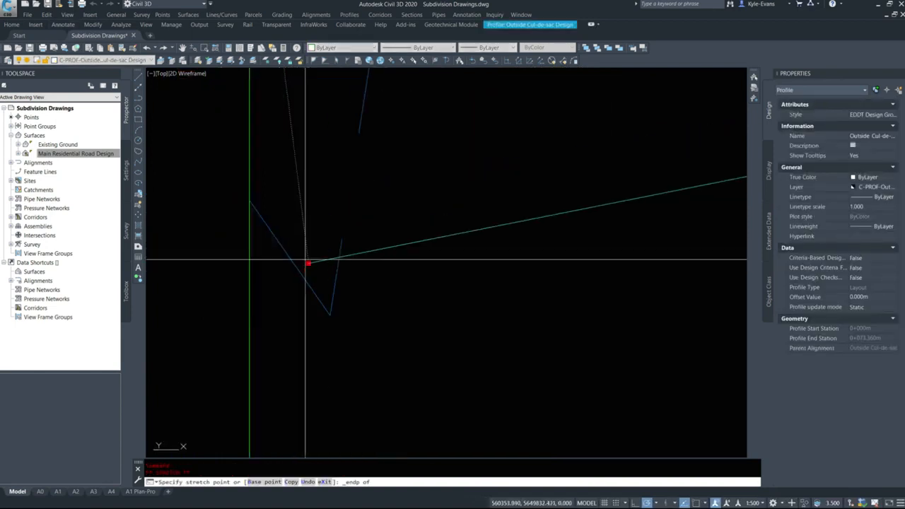
left_click(282, 247)
scroll(376, 194, "down", 8)
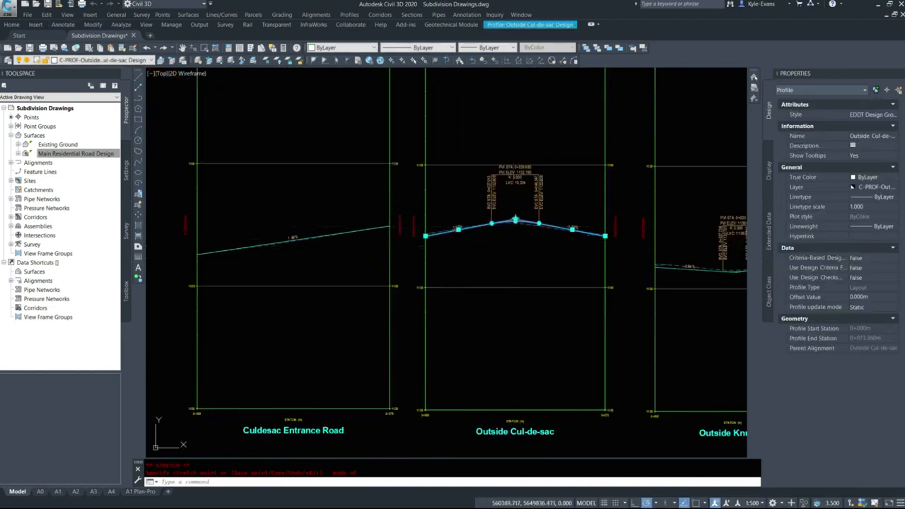
scroll(491, 218, "up", 4)
key("Escape")
Lower the crest PVI of the Outside Cul-de-sac design profile freehand so its grades are about 1.59% and -1.59%
left_click(491, 232)
scroll(481, 237, "up", 3)
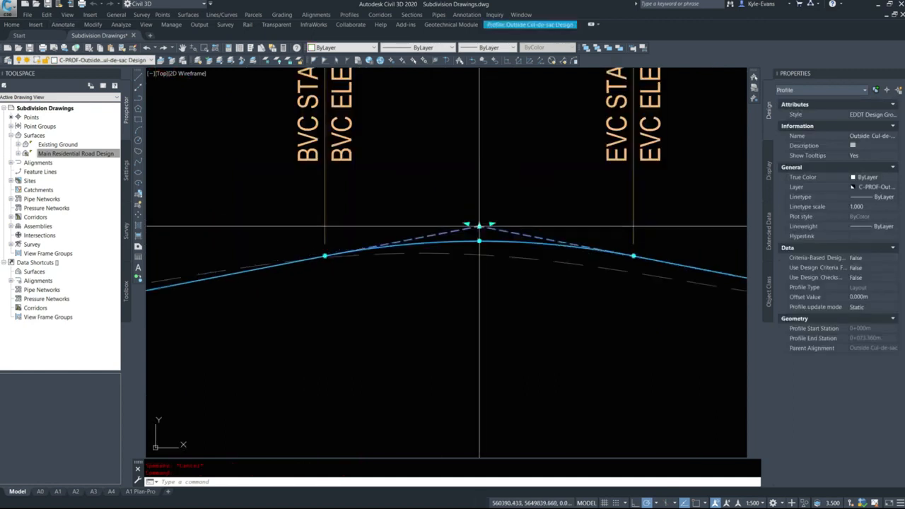
left_click(480, 242)
left_click(479, 245)
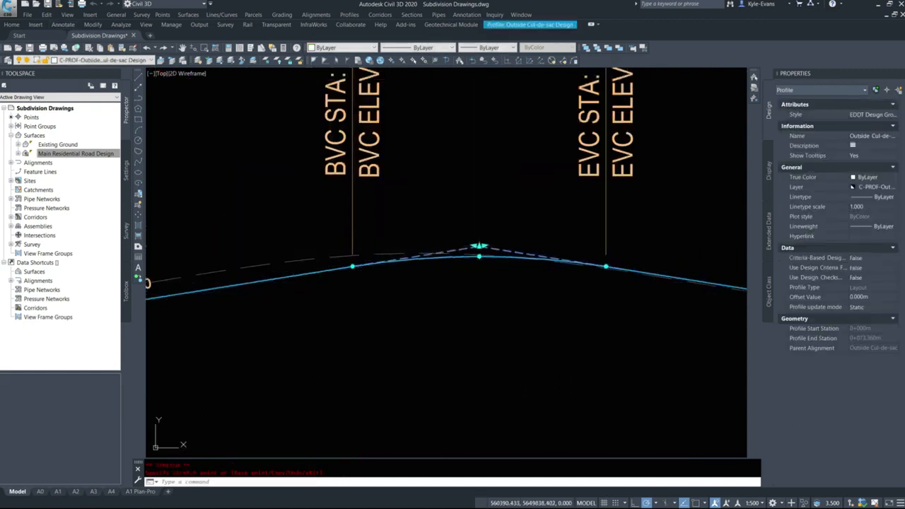
scroll(537, 271, "down", 8)
key("Escape")
Adjust the Outside Cul-de-sac crest PVI vertically to about elevation 1132.60 m, with grades of about 1.40% on both sides
scroll(424, 145, "up", 6)
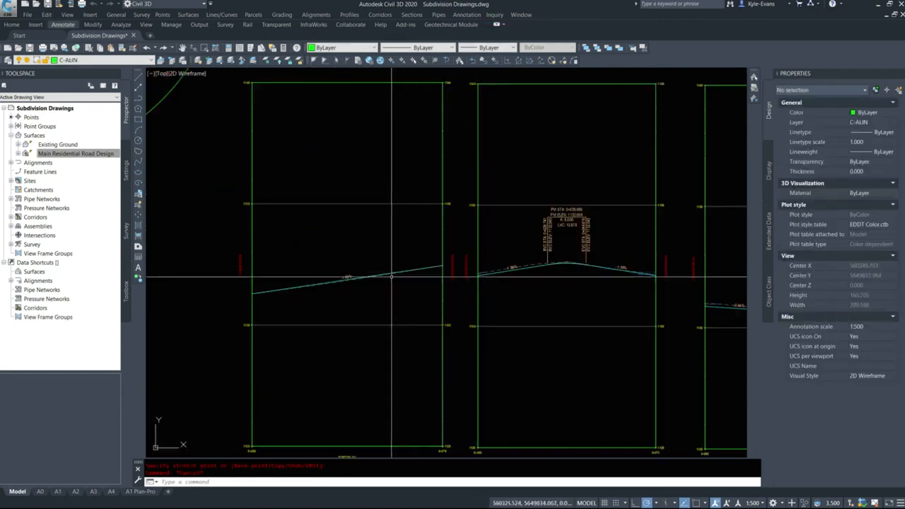
scroll(283, 240, "down", 5)
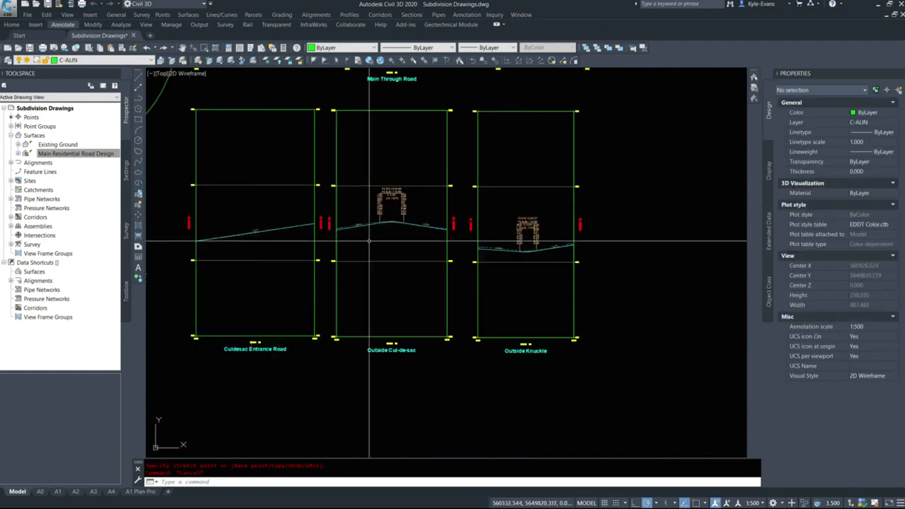
scroll(374, 233, "up", 6)
middle_click_drag(375, 233, 351, 258)
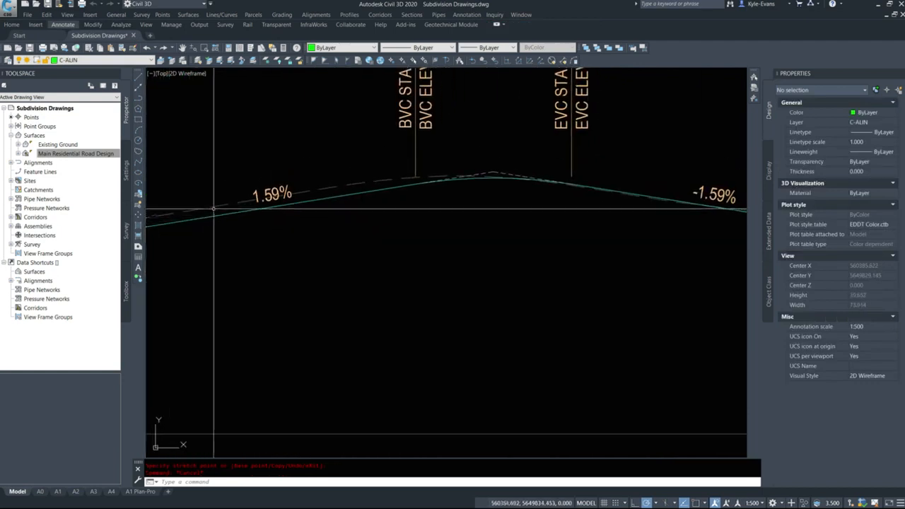
left_click(495, 177)
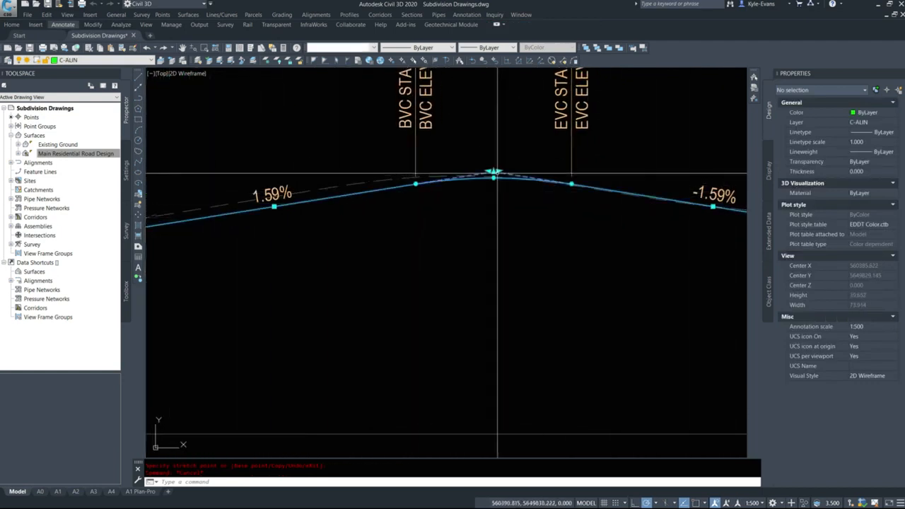
left_click(493, 173)
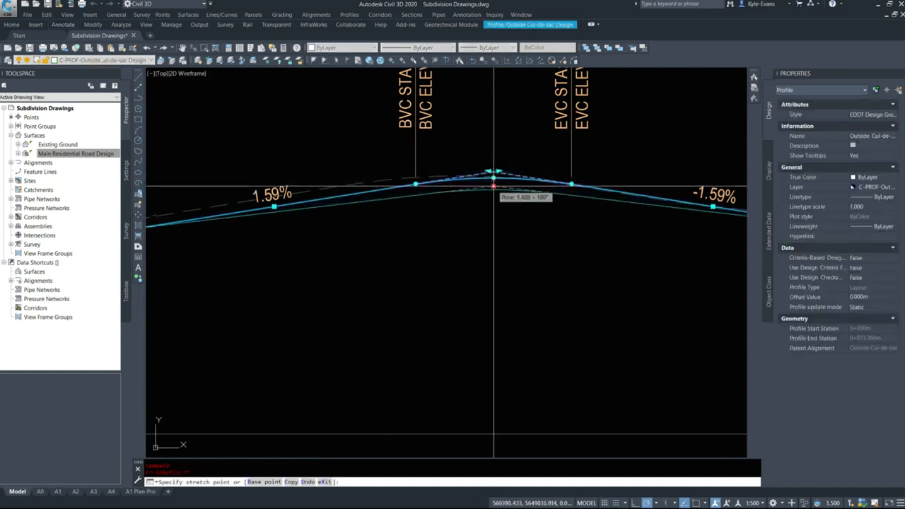
left_click(494, 187)
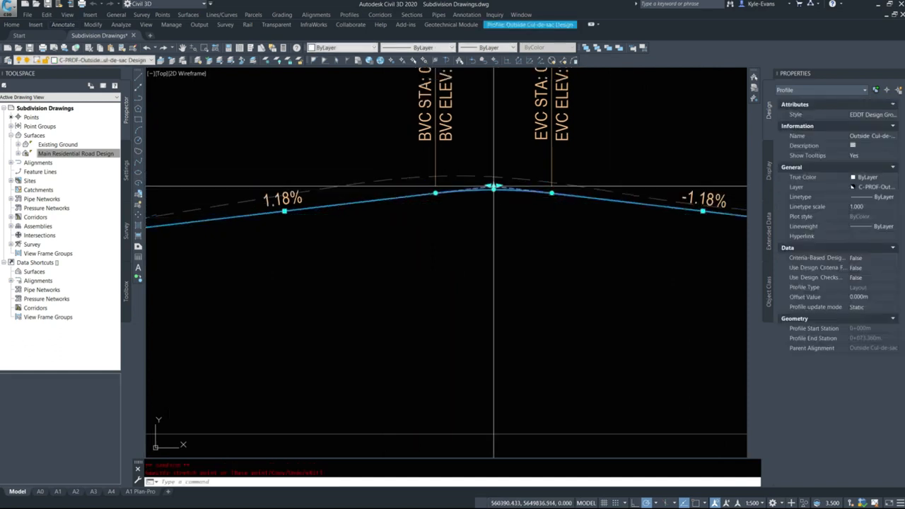
left_click(494, 187)
left_click(494, 181)
scroll(491, 177, "up", 6)
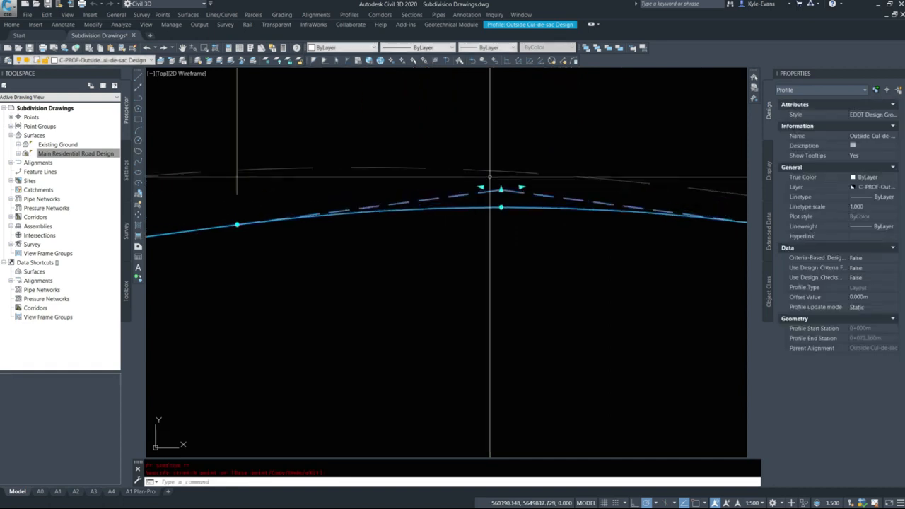
scroll(499, 189, "down", 6)
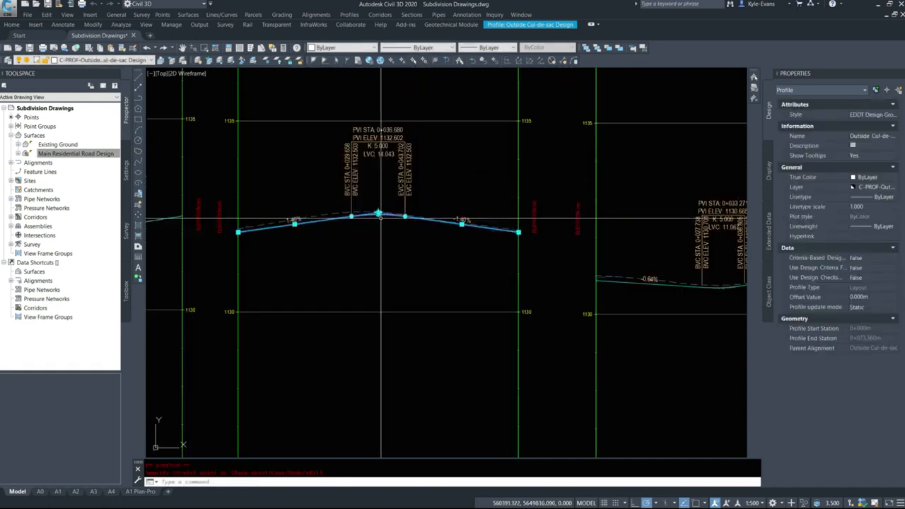
Open the Outside Cul-de-sac design profile's geometry entity table and set the first PVI's outgoing grade to 1.49%
right_click(364, 200)
left_click(414, 311)
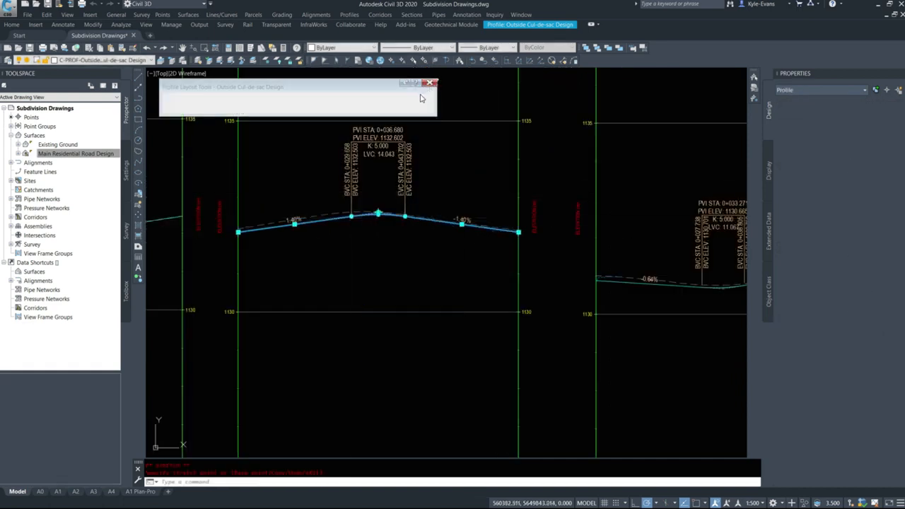
left_click(400, 98)
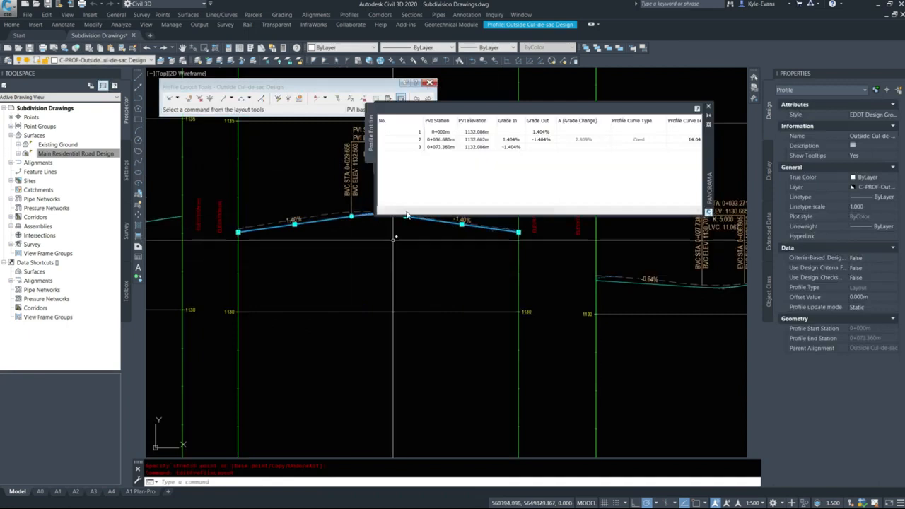
left_click(542, 133)
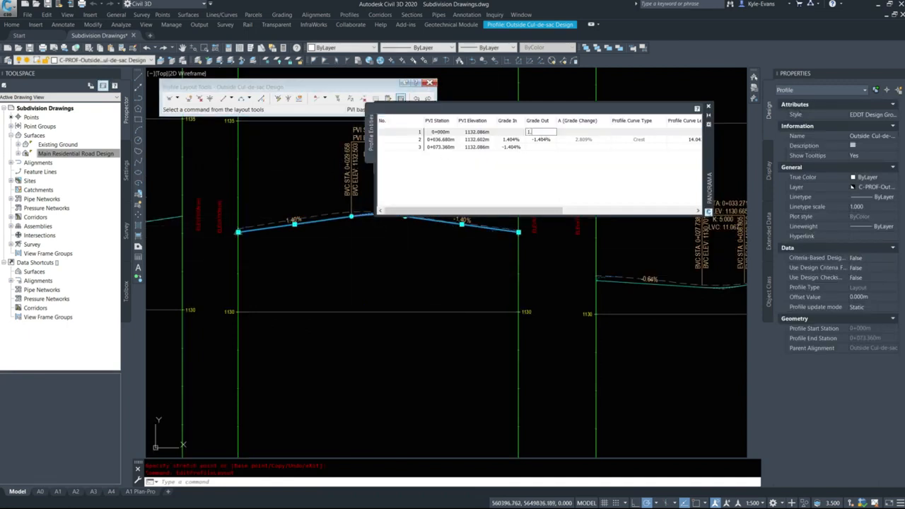
key("Return")
Try a K value of 10 for the Outside Cul-de-sac crest curve, set it to 15, and close the entity table
left_click_drag(498, 211, 569, 211)
double_click(612, 140)
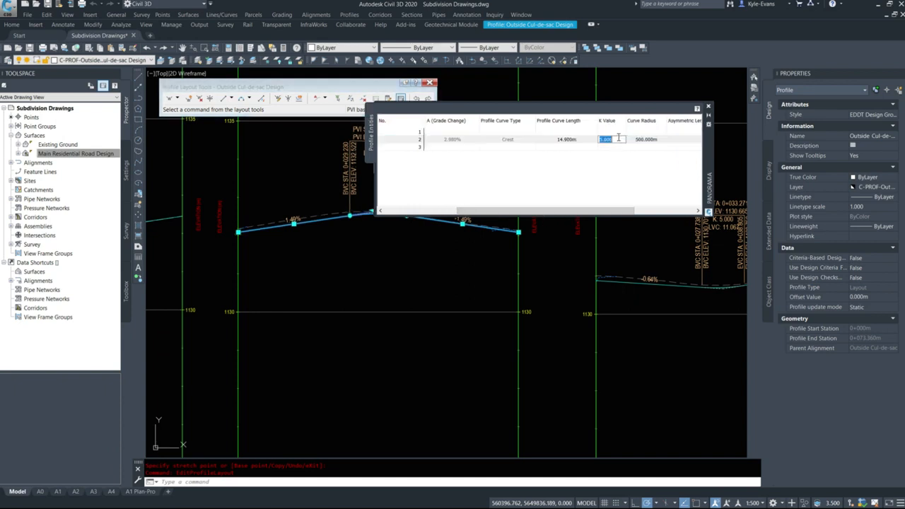
key("Return")
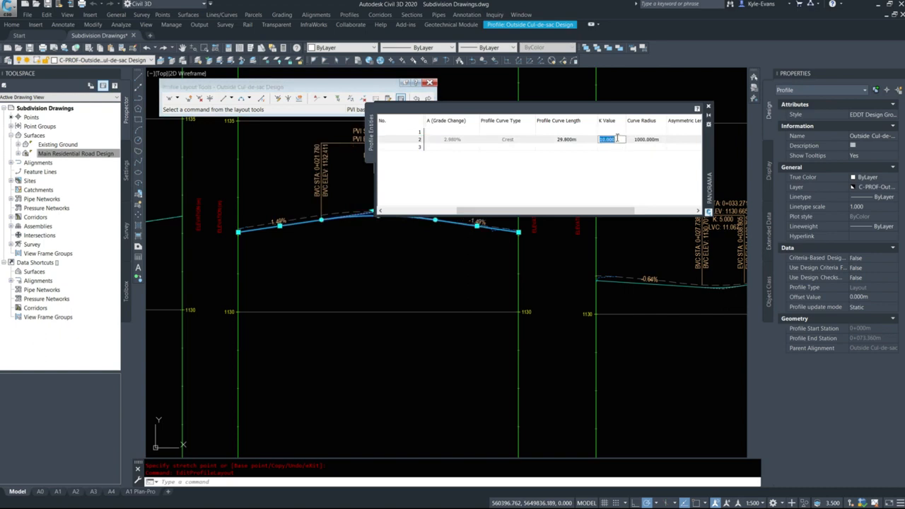
type("15")
key("Return")
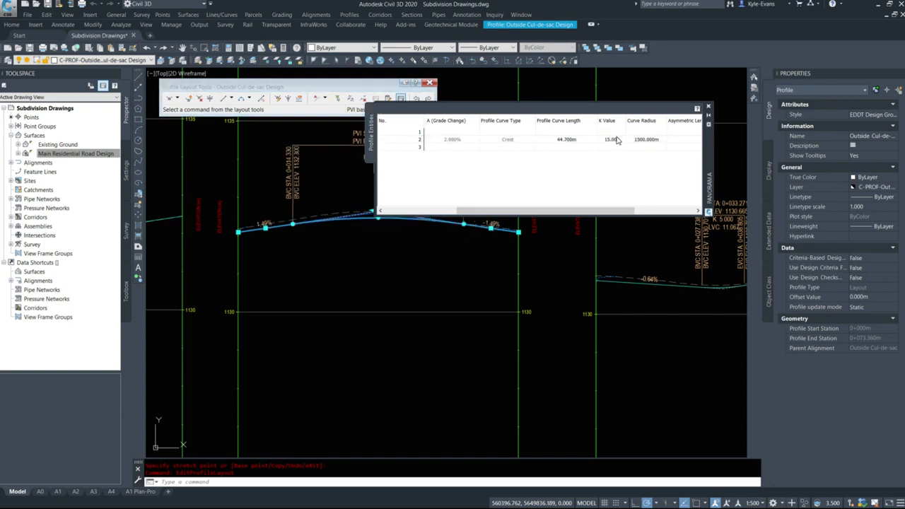
left_click(710, 107)
scroll(467, 279, "down", 5)
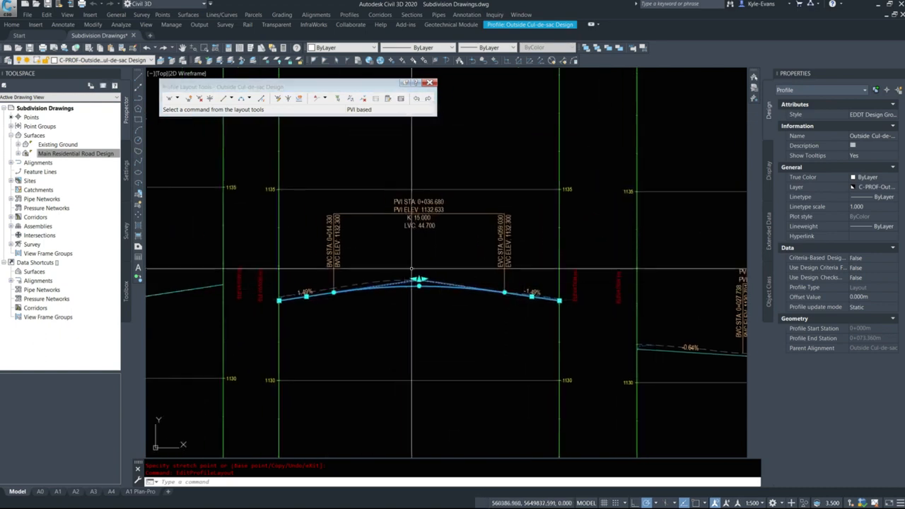
key("Escape")
Deselect the Outside Cul-de-sac design profile and save the drawing
middle_click_drag(577, 290, 612, 259)
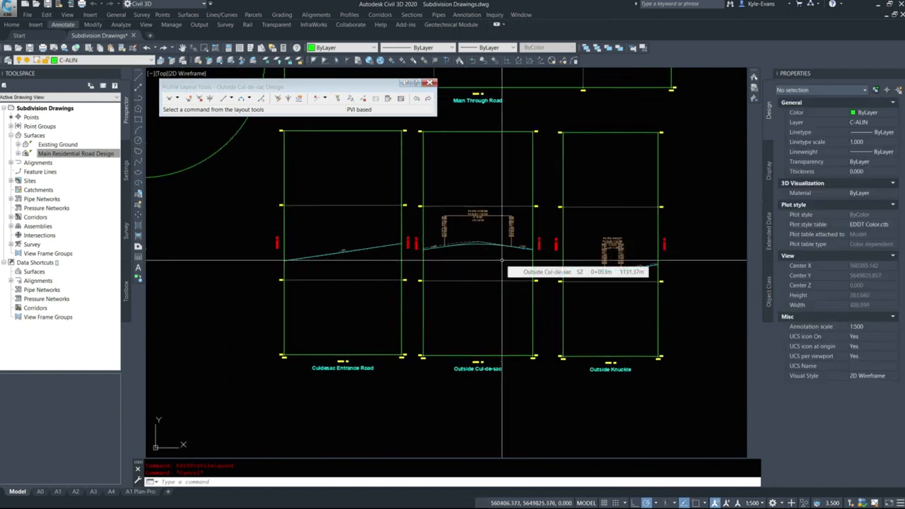
scroll(426, 244, "up", 8)
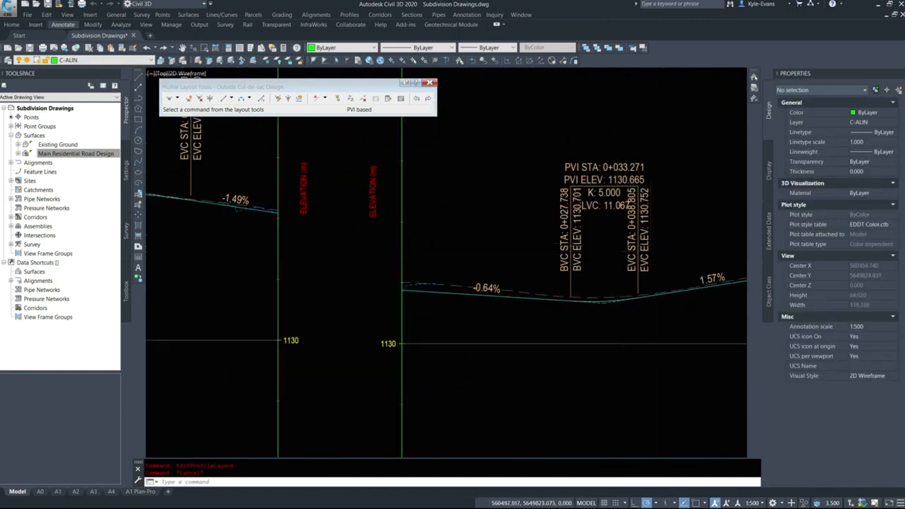
scroll(617, 247, "down", 12)
scroll(449, 259, "up", 3)
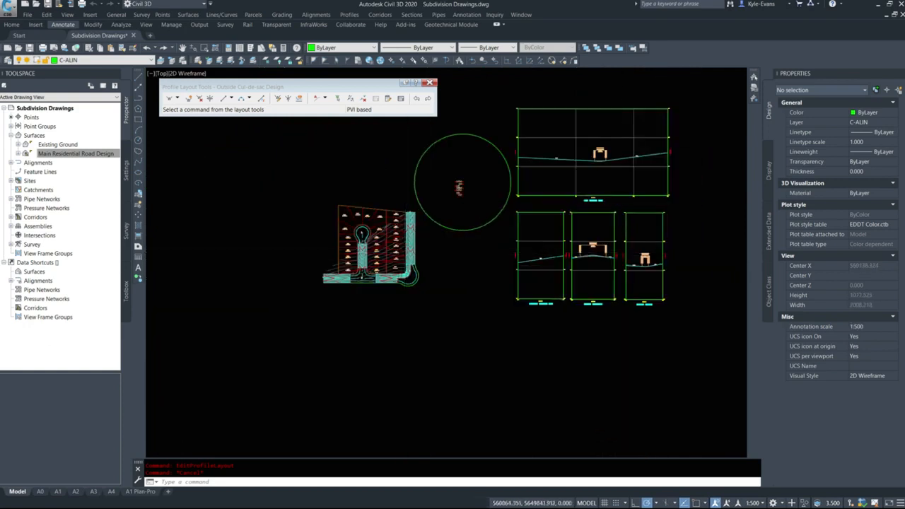
scroll(405, 199, "up", 2)
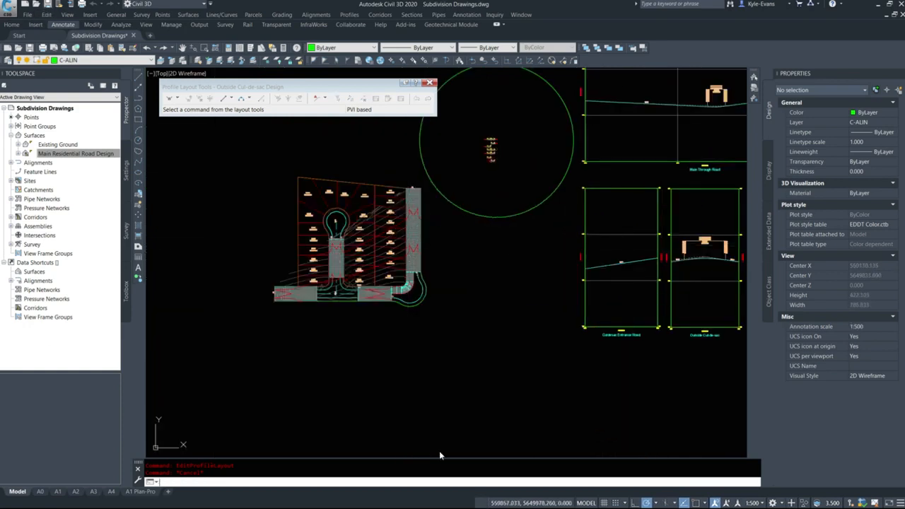
scroll(370, 269, "up", 6)
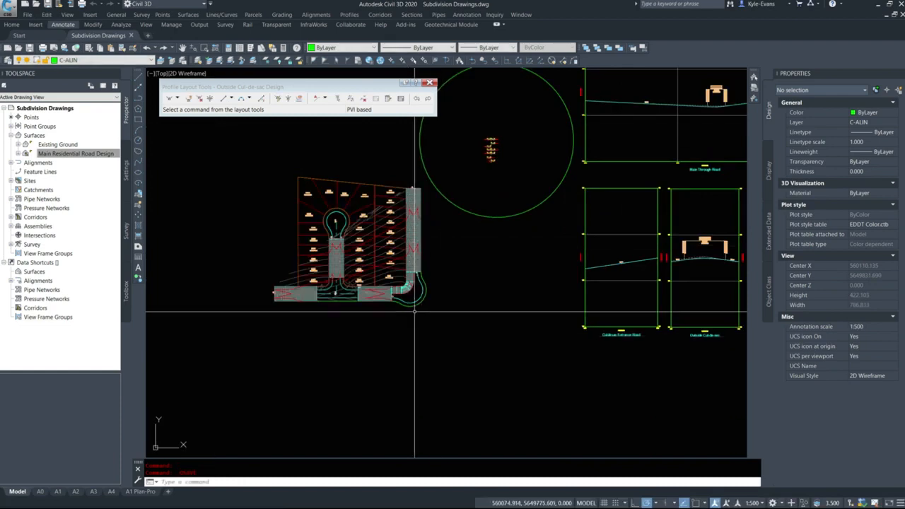
Open the Main Residential Road corridor's properties and show its baseline and region parameters
left_click(369, 269)
right_click(409, 264)
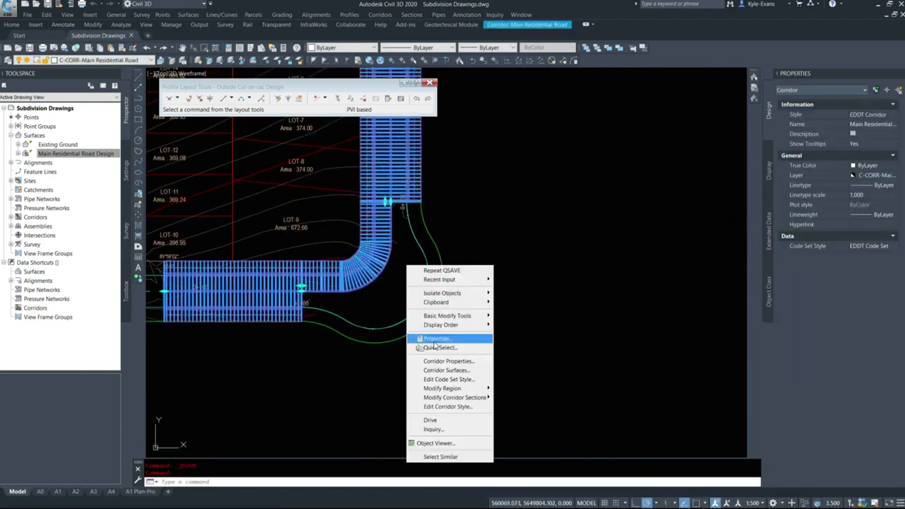
left_click(445, 359)
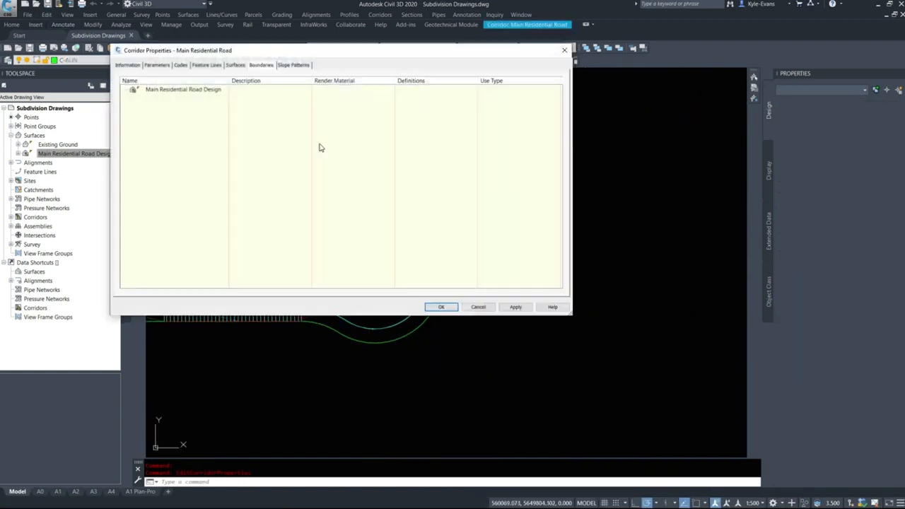
left_click(154, 64)
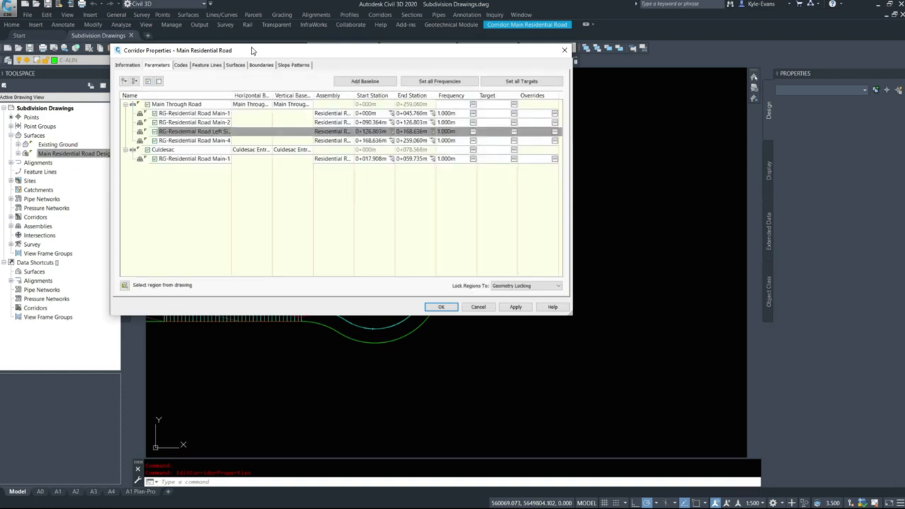
left_click_drag(253, 51, 161, 24)
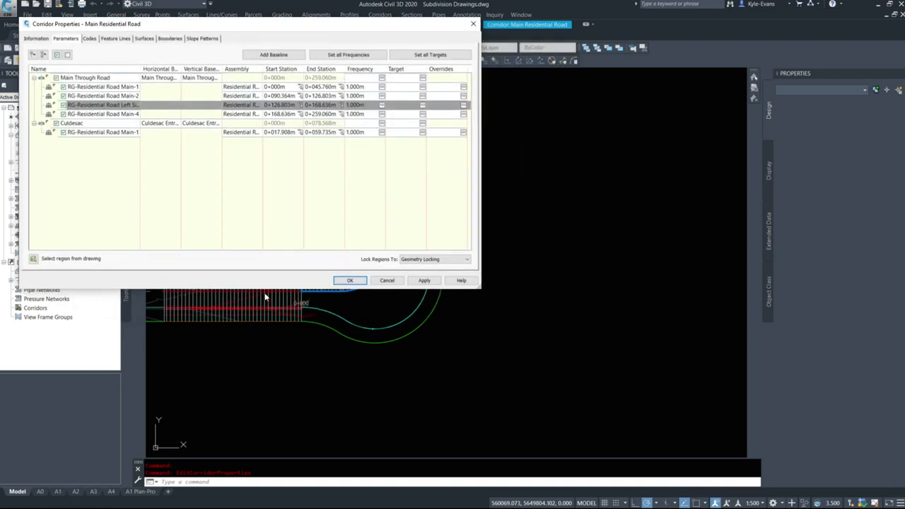
Add a corridor baseline named Outside Knuckle that follows the Outside Knuckle alignment
left_click(282, 55)
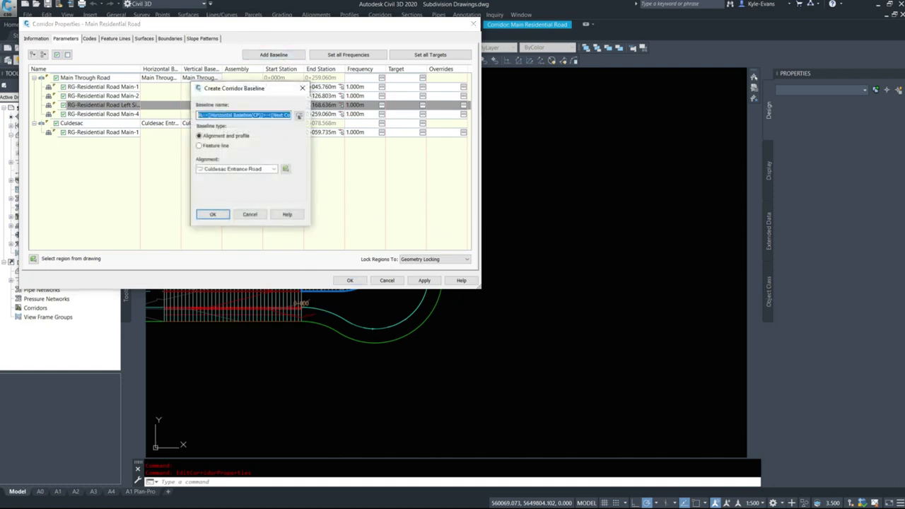
key("End")
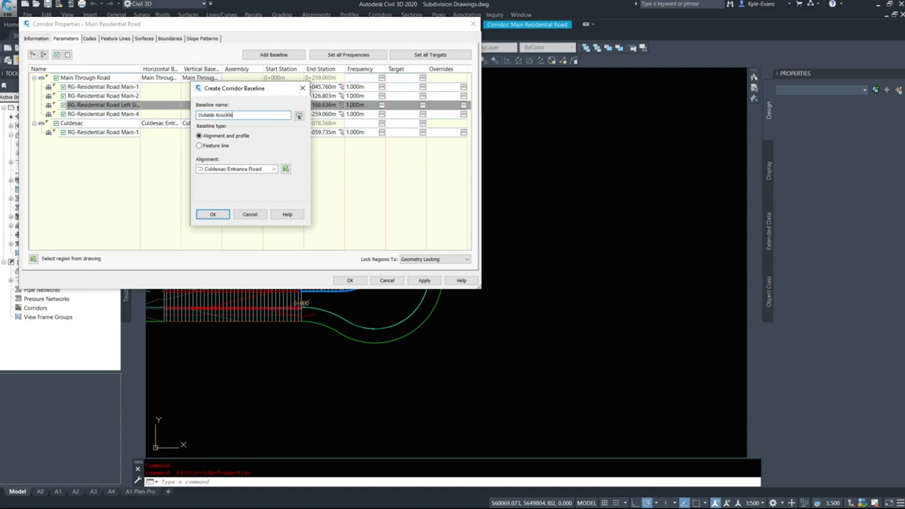
left_click(241, 171)
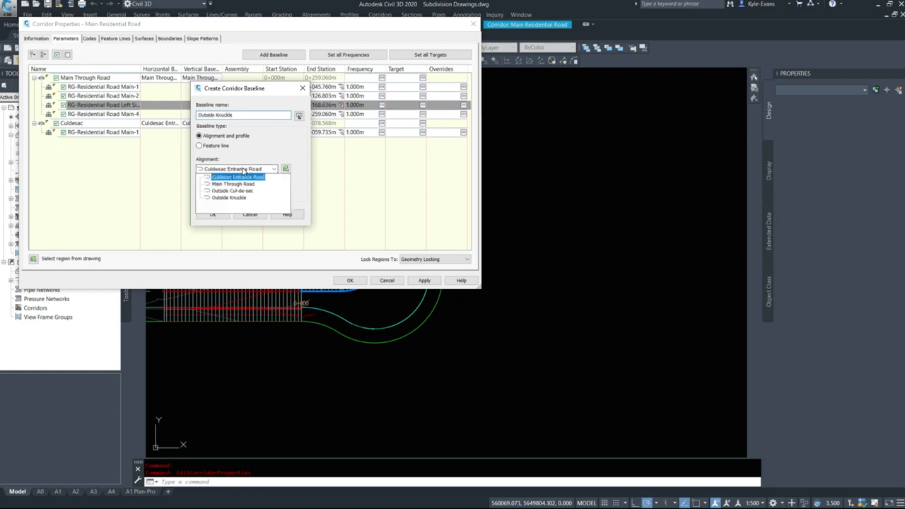
left_click(239, 201)
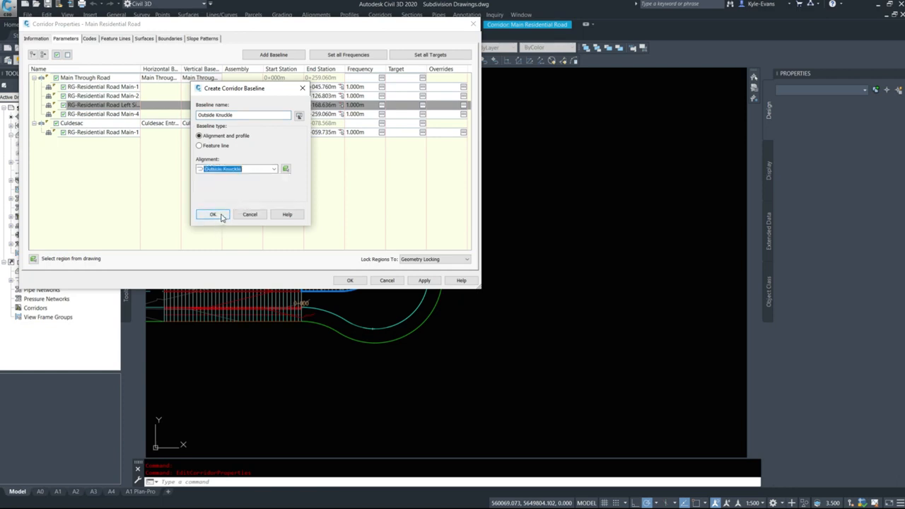
left_click(215, 215)
Assign the Outside Knuckle Design profile as the Outside Knuckle baseline's vertical profile
left_click(202, 140)
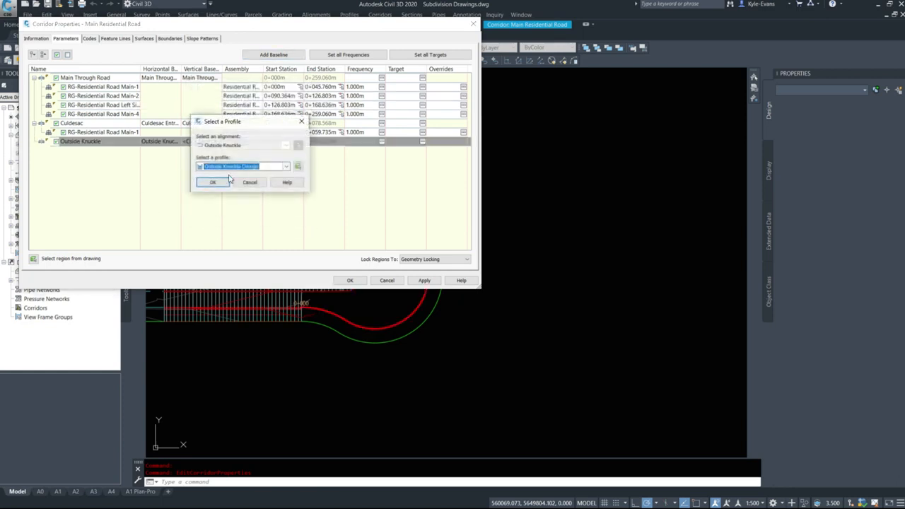
left_click(255, 166)
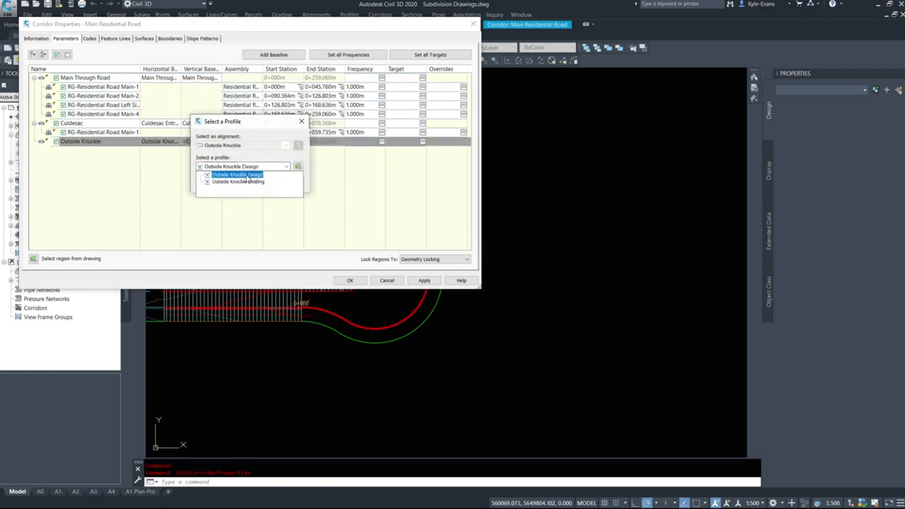
left_click(247, 176)
left_click(210, 183)
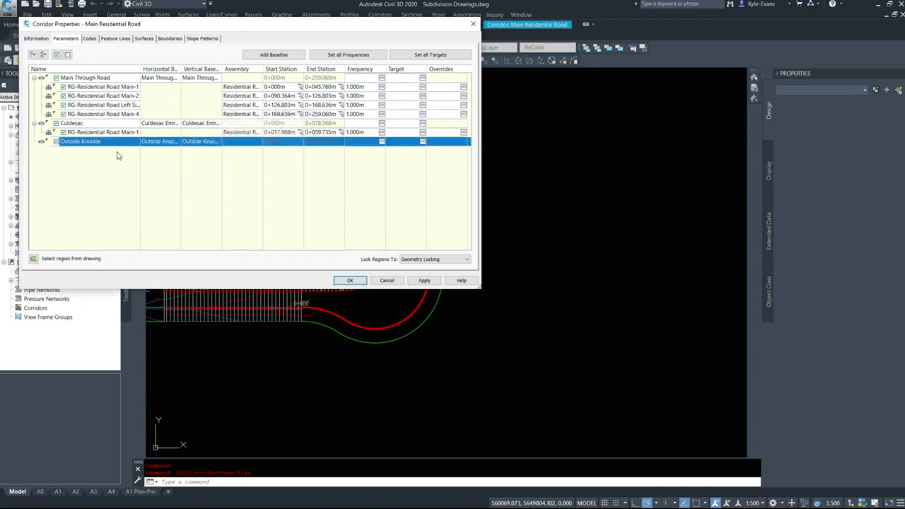
Add a region with the Curb Return Right assembly to the Outside Knuckle baseline
right_click(74, 139)
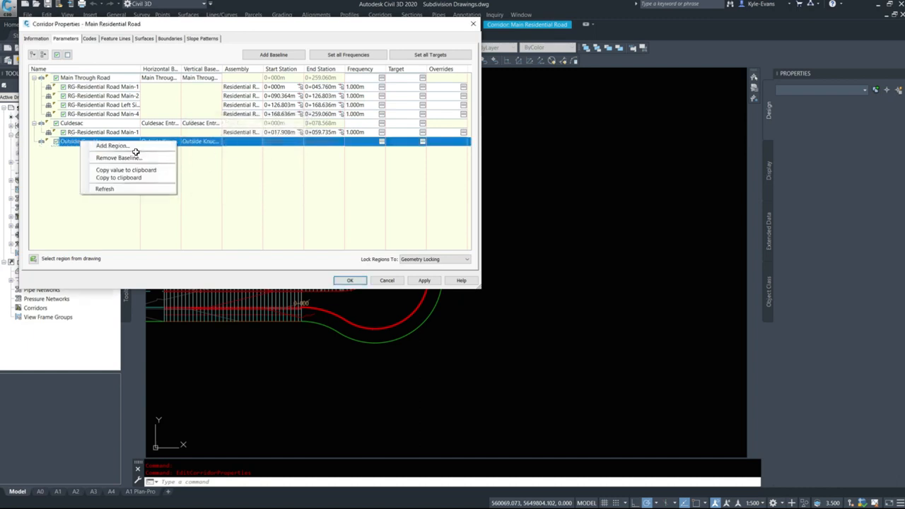
left_click(133, 147)
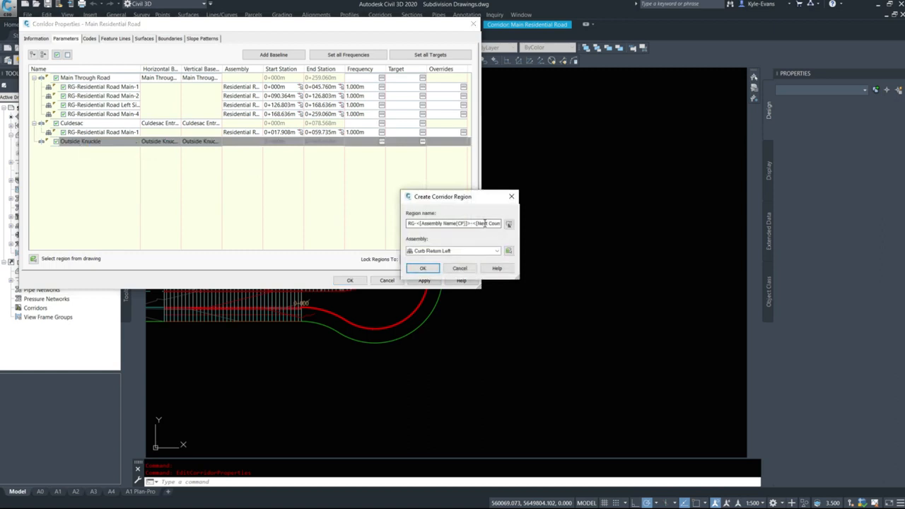
left_click(467, 251)
left_click(467, 253)
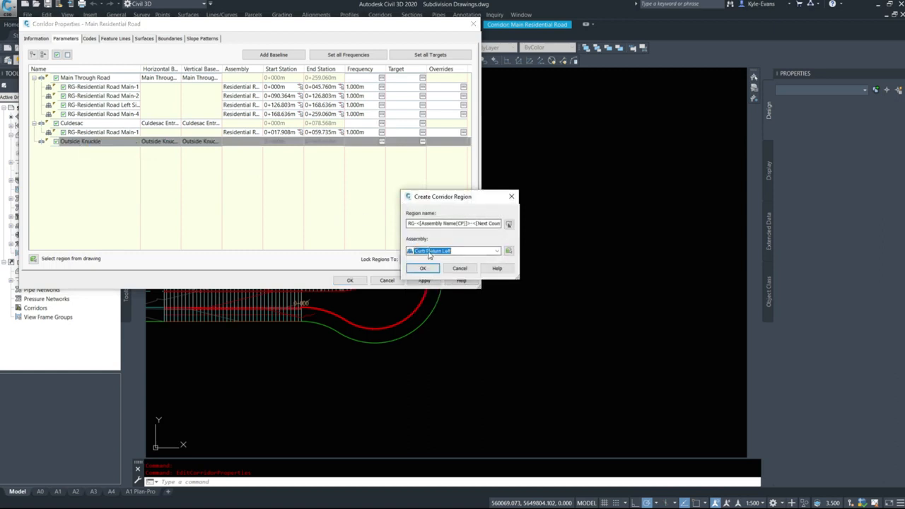
left_click(467, 253)
left_click(450, 267)
left_click(423, 269)
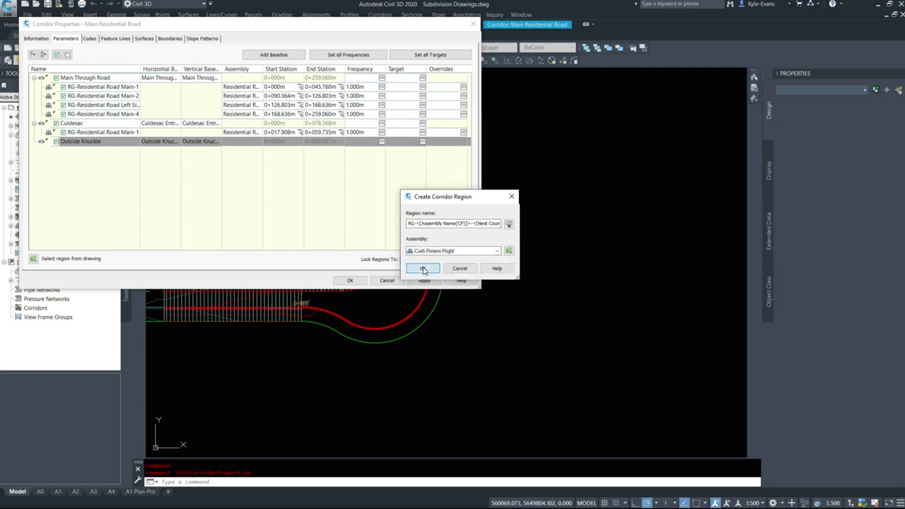
left_click(33, 143)
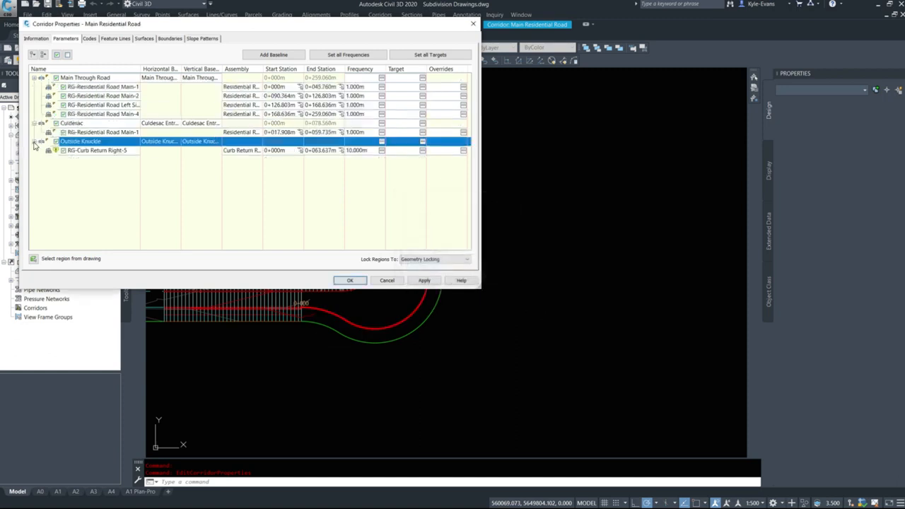
Set the curb return region's assembly frequency to 1 m along tangents, curves, spirals and vertical curves
left_click(382, 151)
left_click(474, 164)
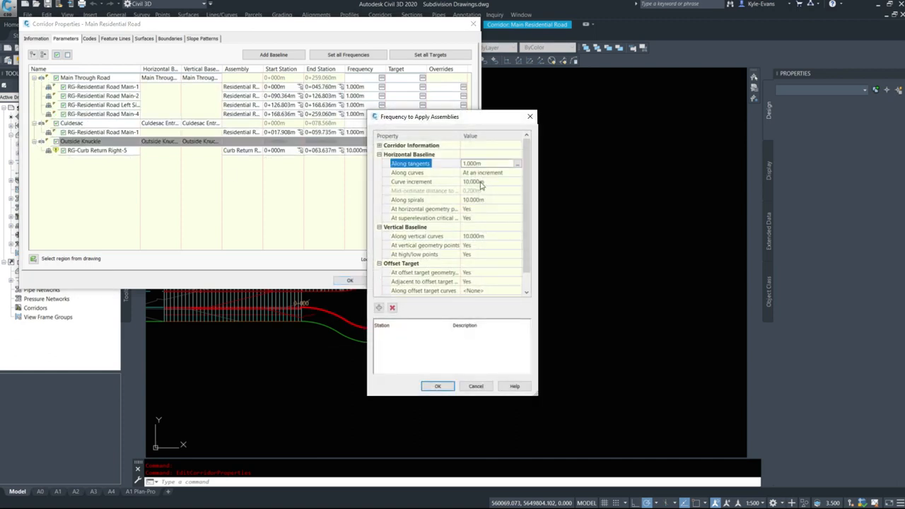
left_click(481, 182)
type("1")
key("Return")
left_click(478, 201)
type("1")
key("Return")
left_click(479, 236)
type("1")
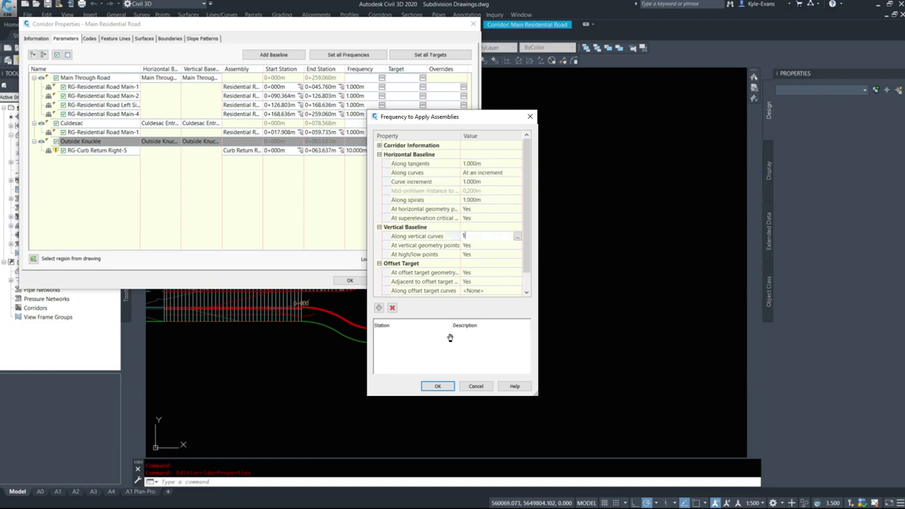
left_click(439, 387)
Apply the corridor changes, rebuild the corridor and close its properties
left_click(424, 283)
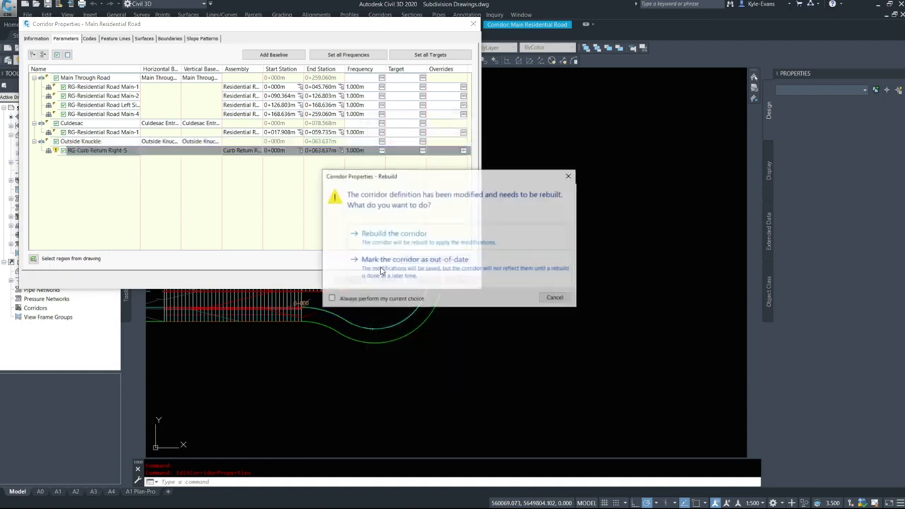
left_click(394, 233)
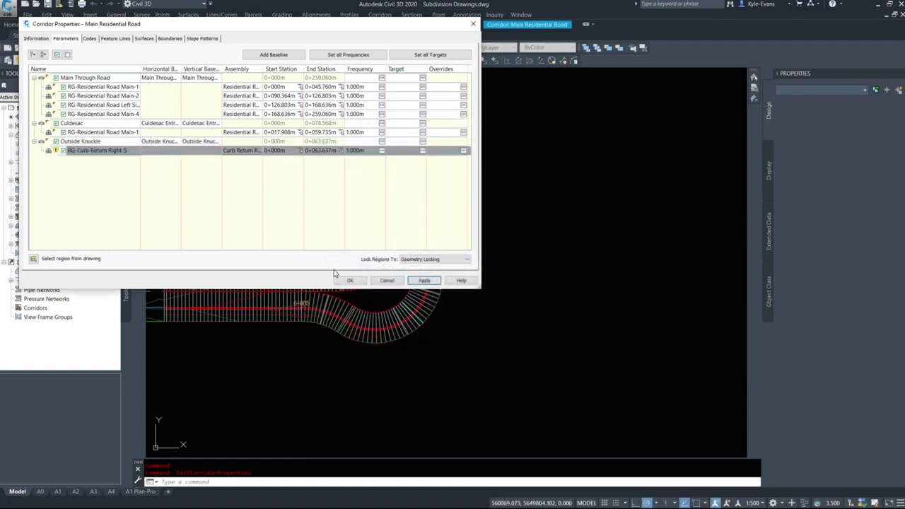
left_click(349, 280)
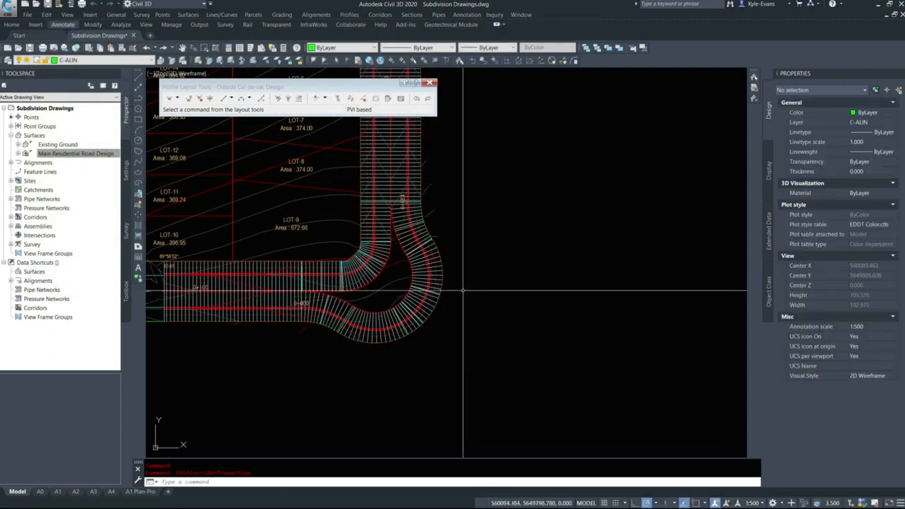
Inspect the rebuilt knuckle, reopen the corridor properties and open the target mapping of the Outside Knuckle's curb return region
scroll(283, 229, "up", 4)
scroll(326, 269, "up", 5)
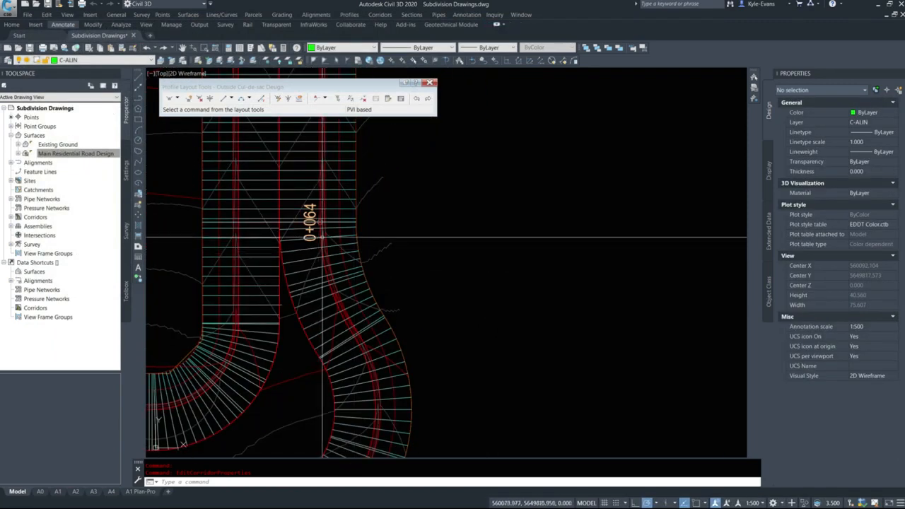
scroll(326, 268, "down", 6)
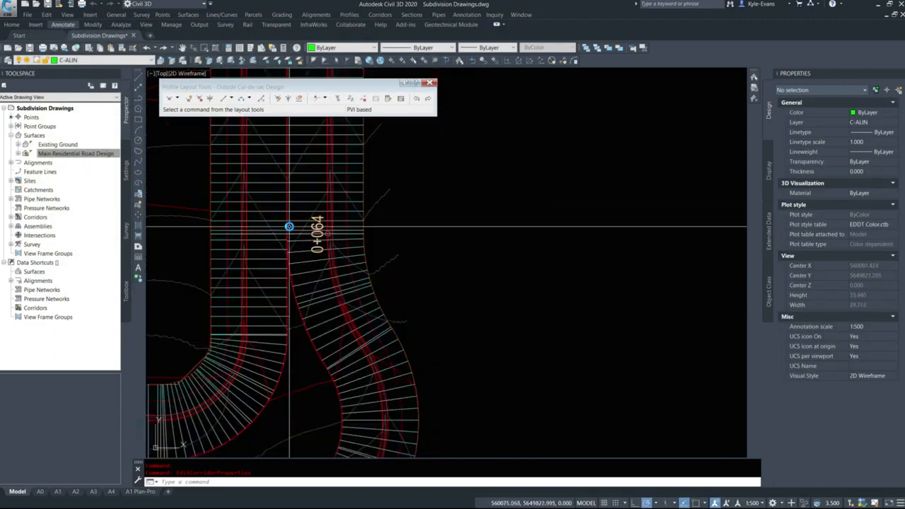
middle_click_drag(293, 225, 337, 181)
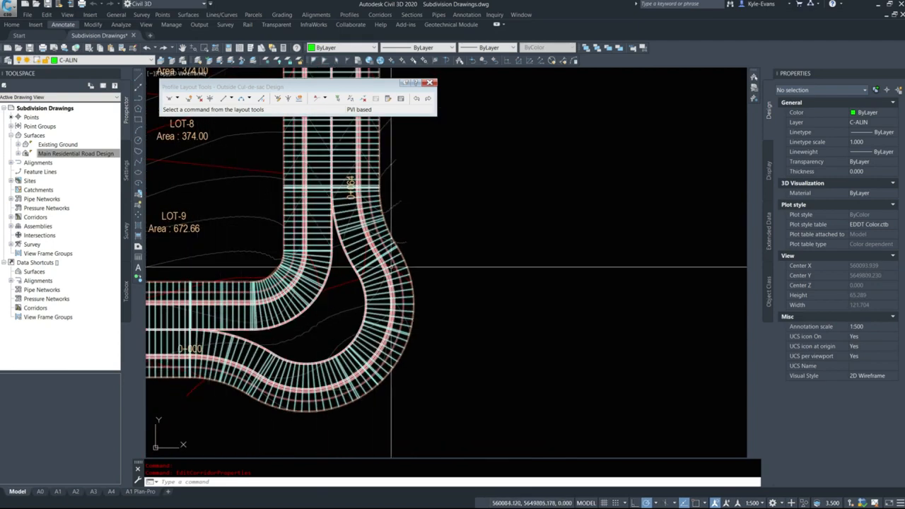
mouse_move(265, 398)
middle_mouse_down()
mouse_move(318, 307)
mouse_move(375, 249)
middle_mouse_up()
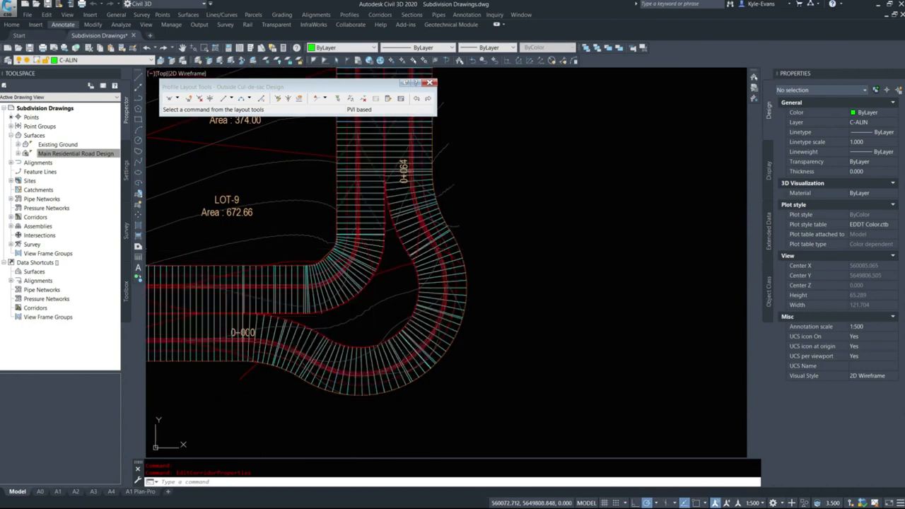
left_click(373, 248)
right_click(391, 241)
left_click(453, 345)
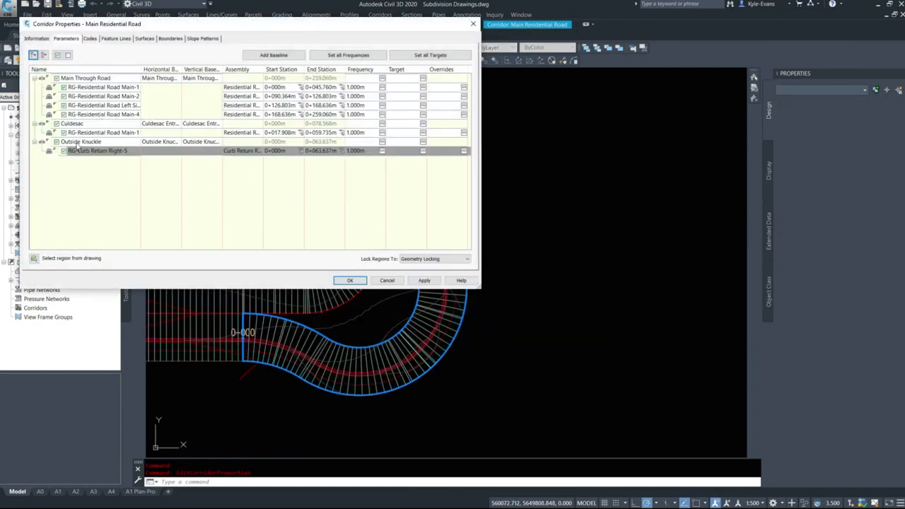
left_click(424, 151)
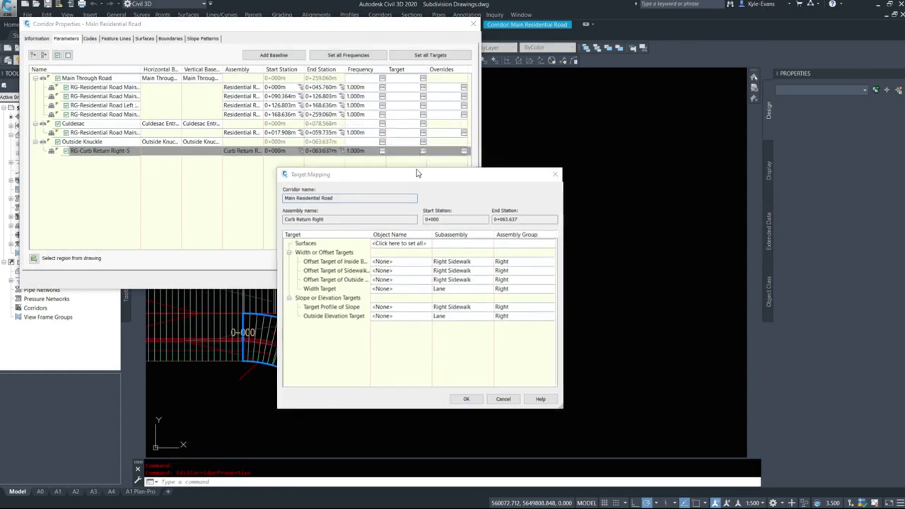
Widen the target name column in the Target Mapping and examine the width or offset targets with their subassemblies
left_click_drag(417, 174, 366, 83)
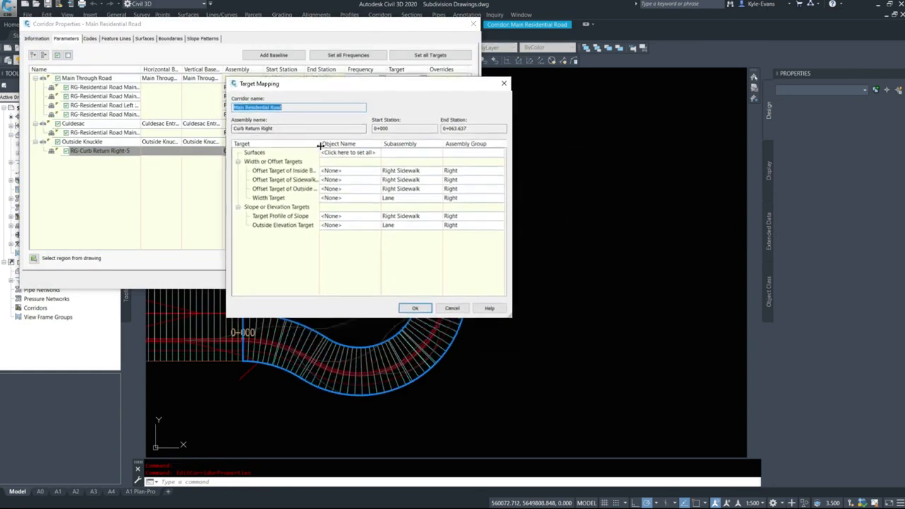
left_click_drag(321, 144, 356, 144)
left_click(296, 171)
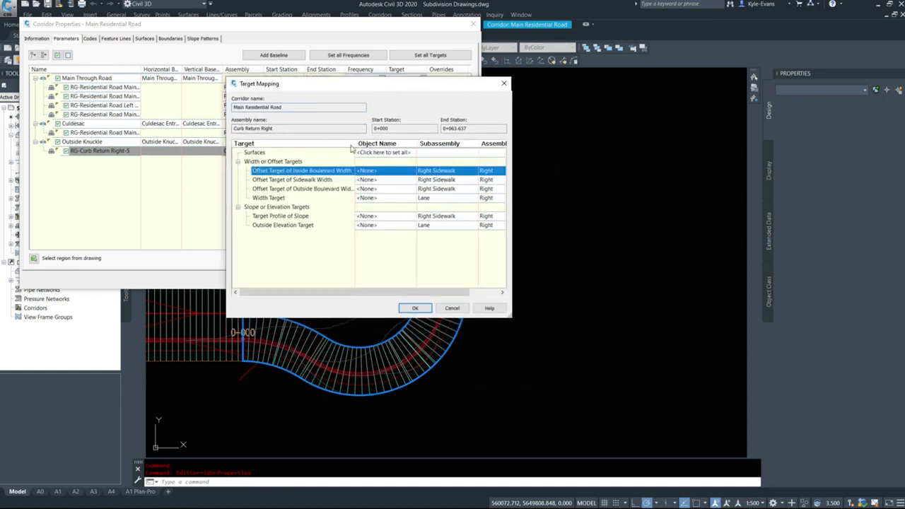
left_click(298, 180)
left_click(273, 198)
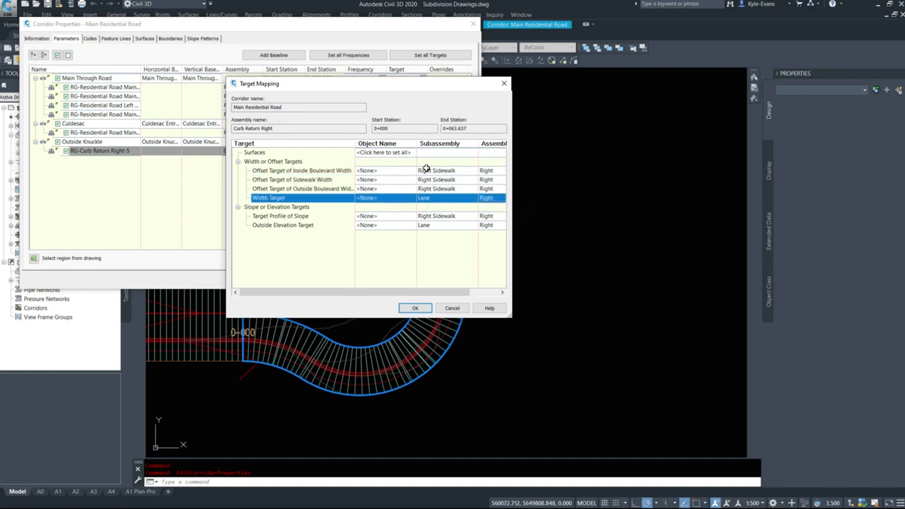
left_click(313, 172)
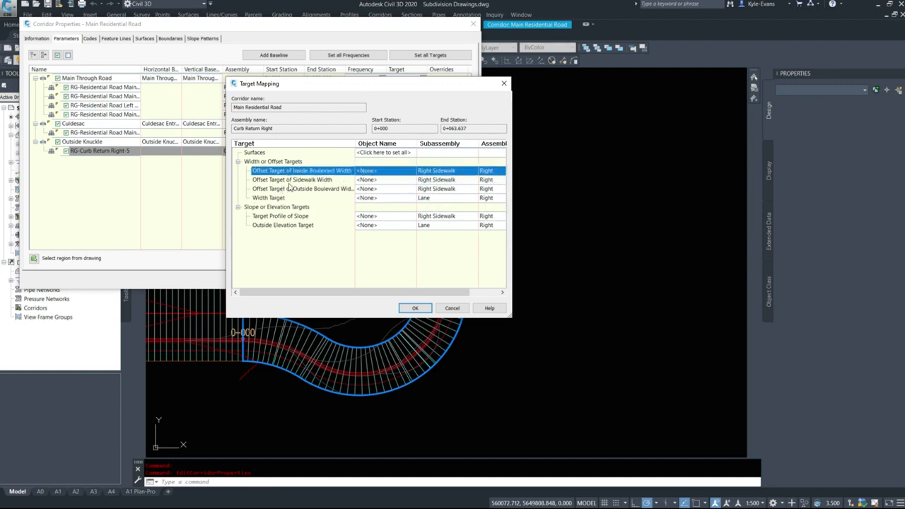
left_click(478, 181)
left_click(327, 189)
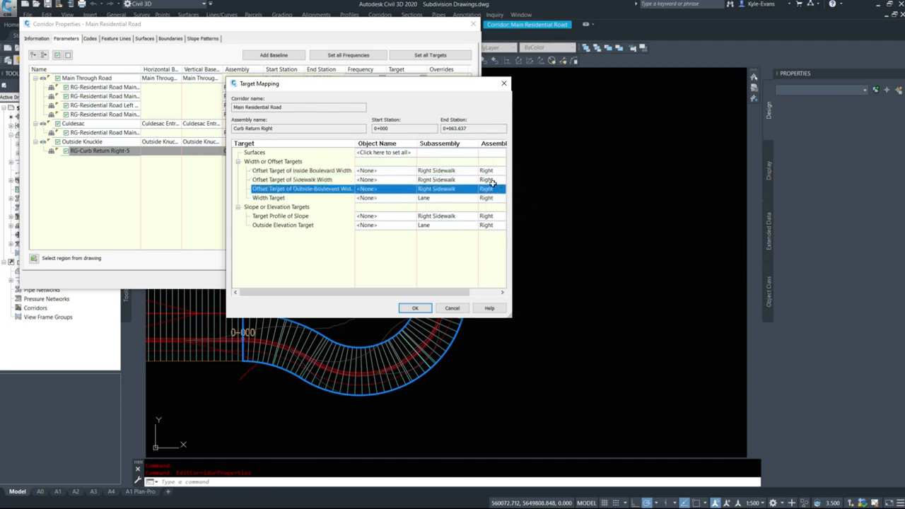
Assign the Main Through Road alignment as the Width Target of the Lane subassembly
left_click(276, 200)
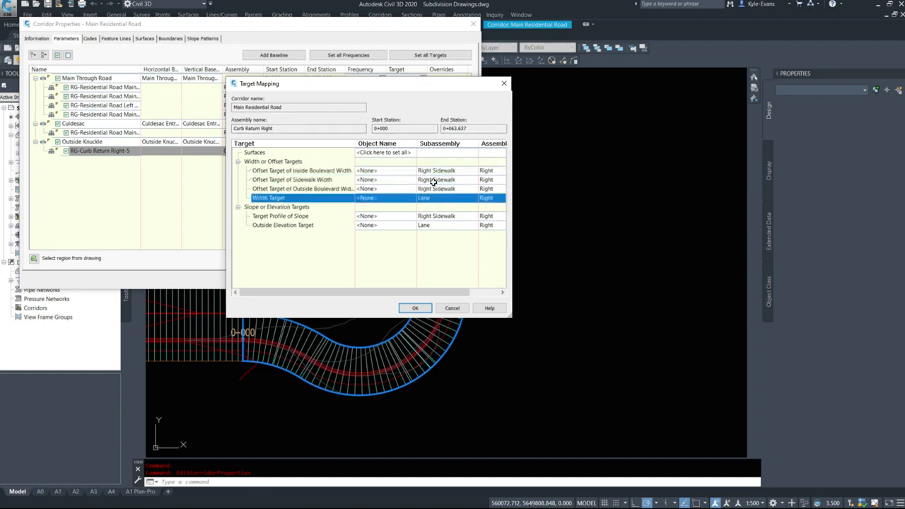
left_click(378, 197)
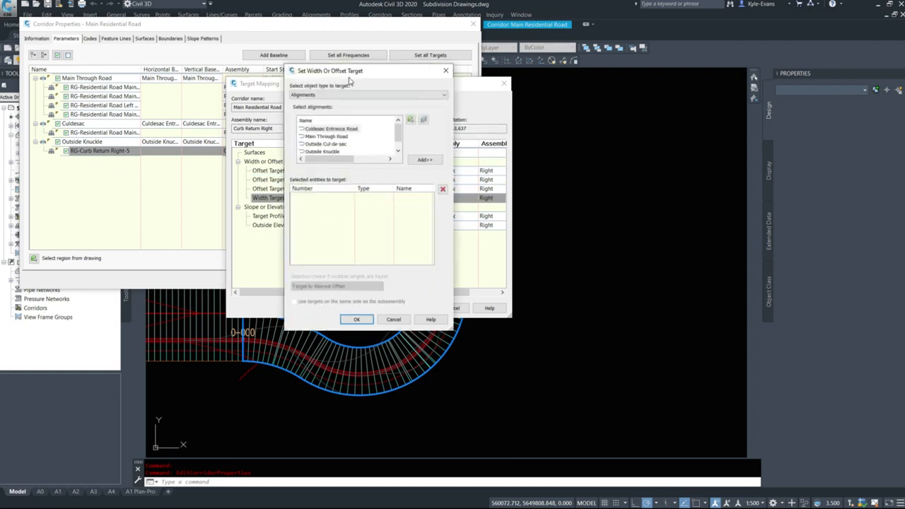
left_click_drag(349, 82, 505, 106)
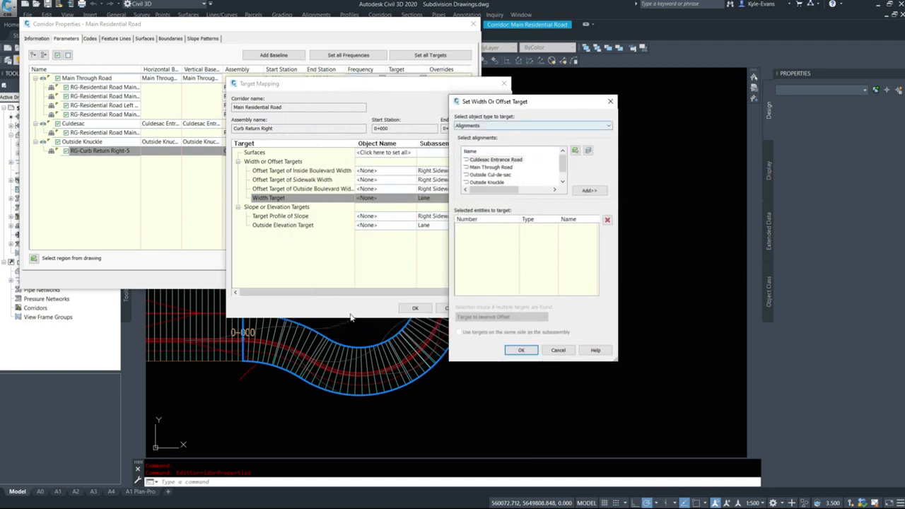
left_click(486, 168)
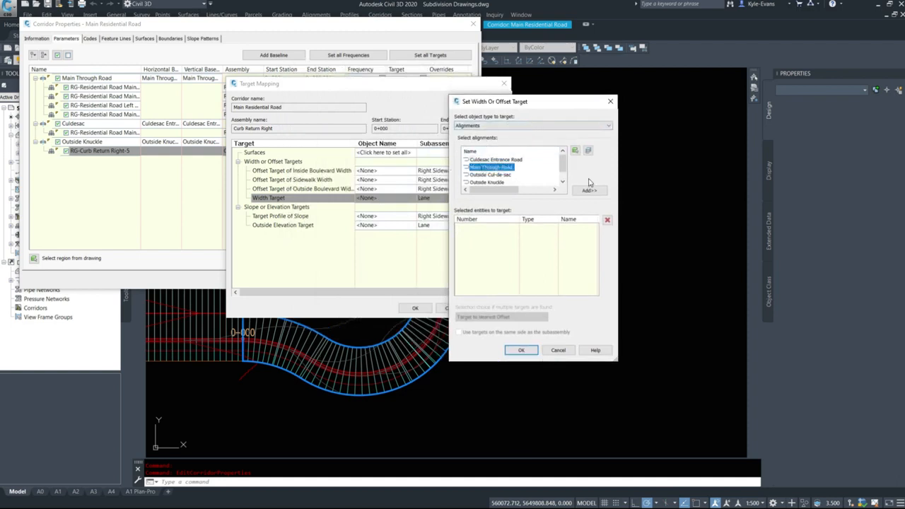
left_click(590, 190)
left_click(522, 351)
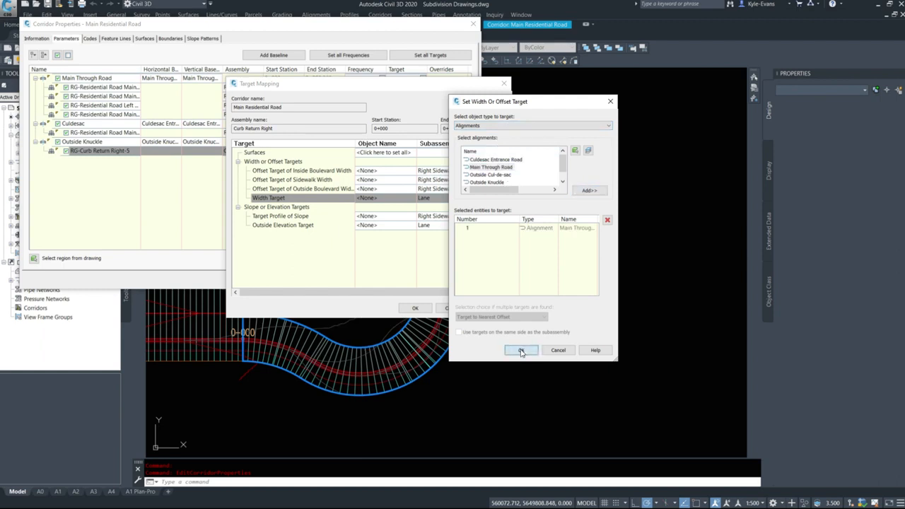
Compare the Target Profile of Slope and Outside Elevation Target entries to see which subassembly each one controls
left_click(290, 218)
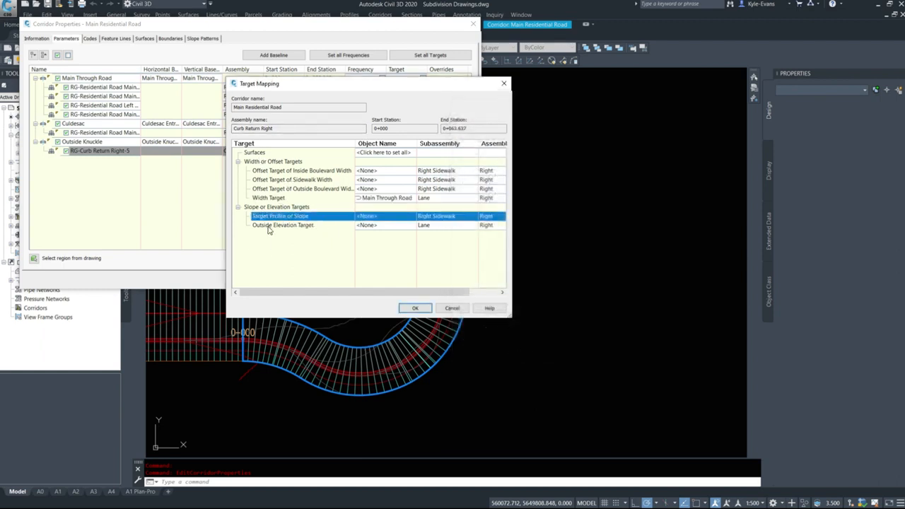
left_click(270, 226)
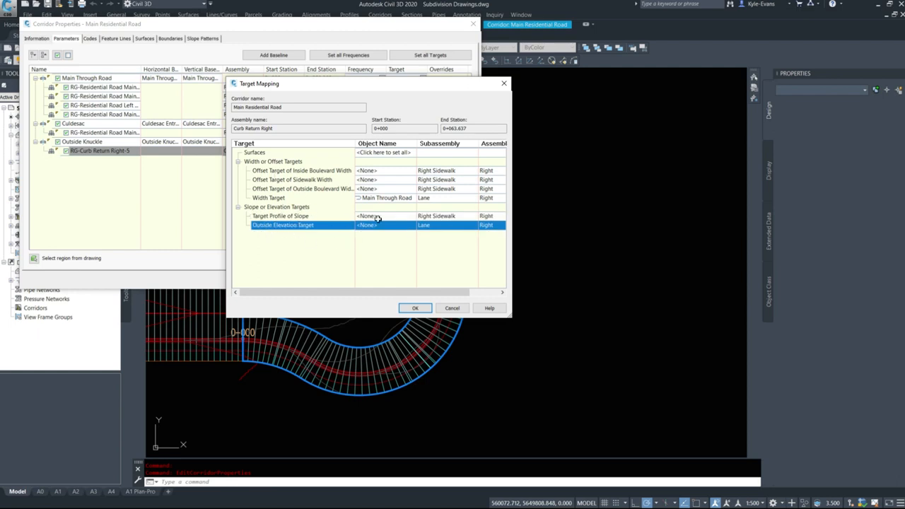
left_click(446, 218)
left_click(430, 226)
left_click(436, 215)
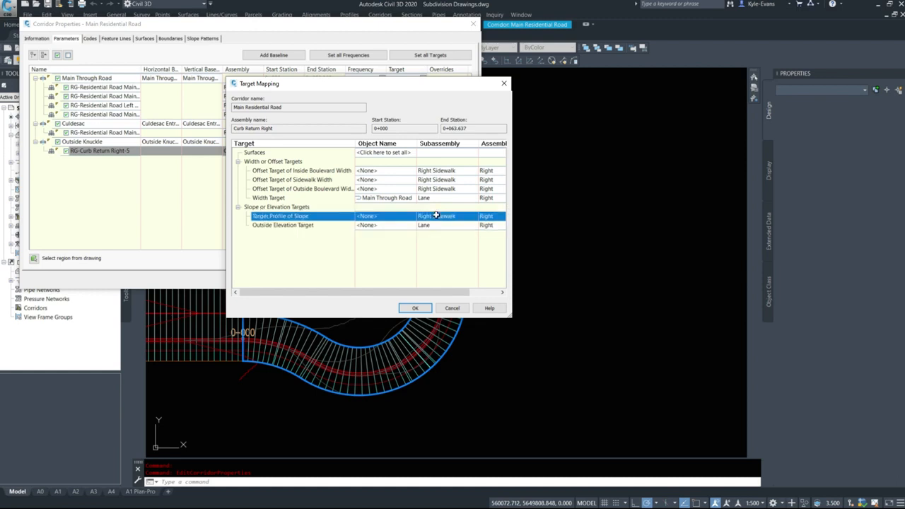
left_click(434, 226)
left_click(437, 217)
left_click(435, 225)
left_click(435, 217)
left_click(434, 226)
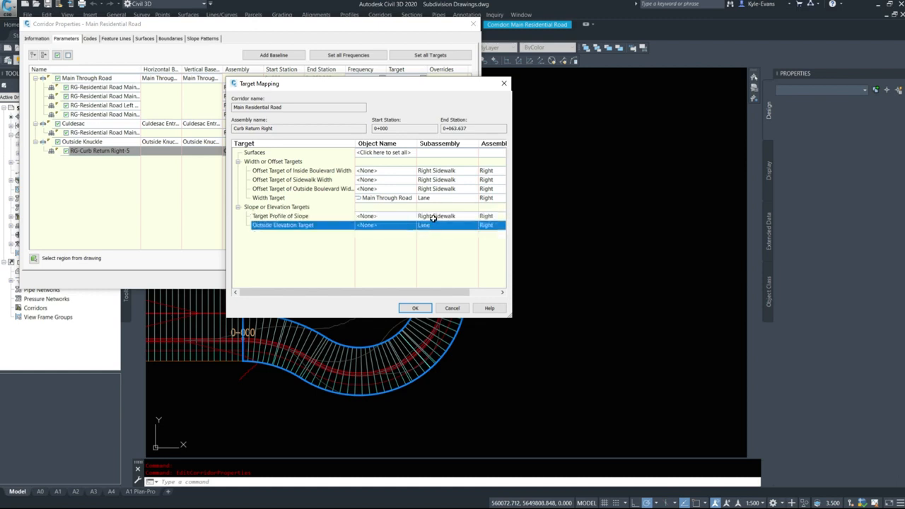
left_click(432, 218)
left_click(432, 225)
Assign the Main Through Road Design profile as the Outside Elevation Target of the Lane subassembly
left_click(380, 225)
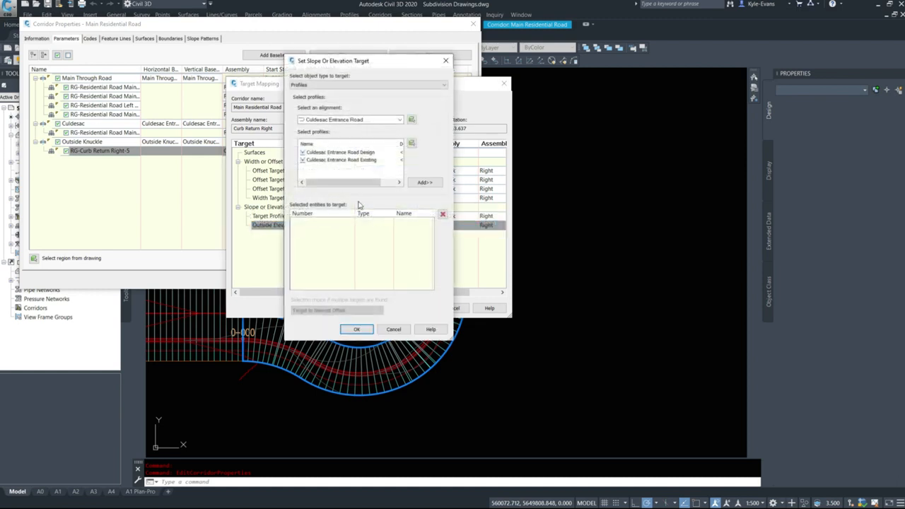
left_click(352, 121)
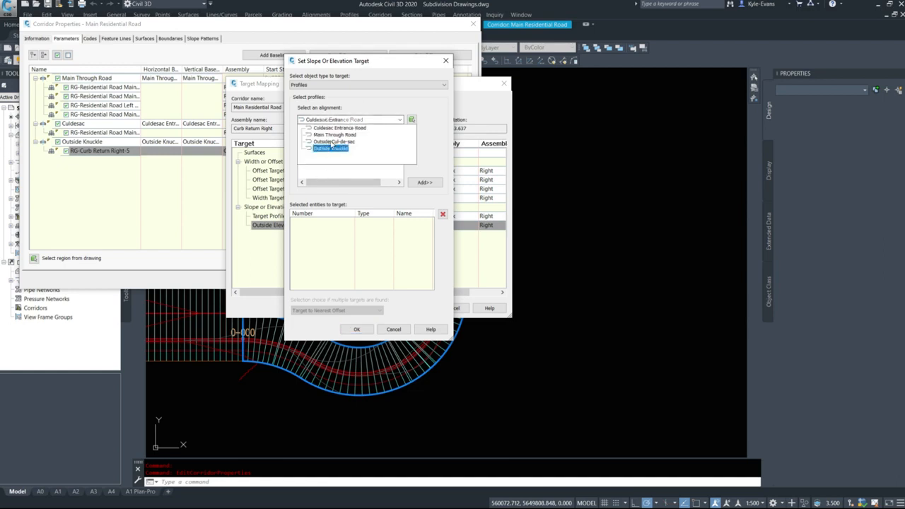
left_click(334, 134)
left_click(336, 153)
left_click(424, 182)
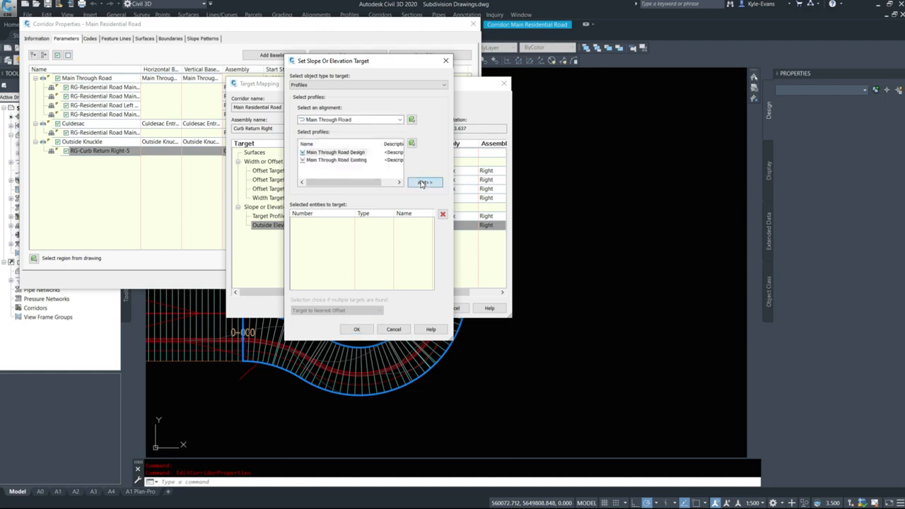
left_click(357, 329)
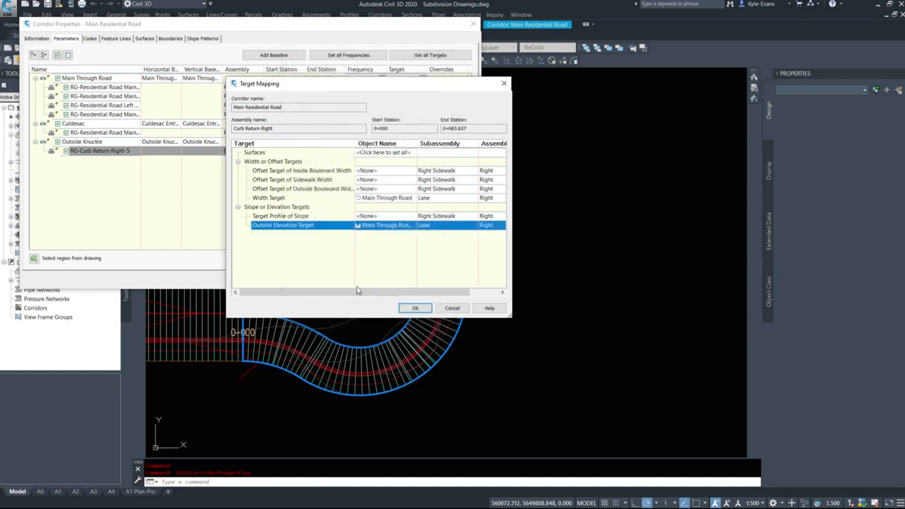
Accept the curb return region's target mapping, apply the corridor properties and rebuild the corridor
left_click(418, 309)
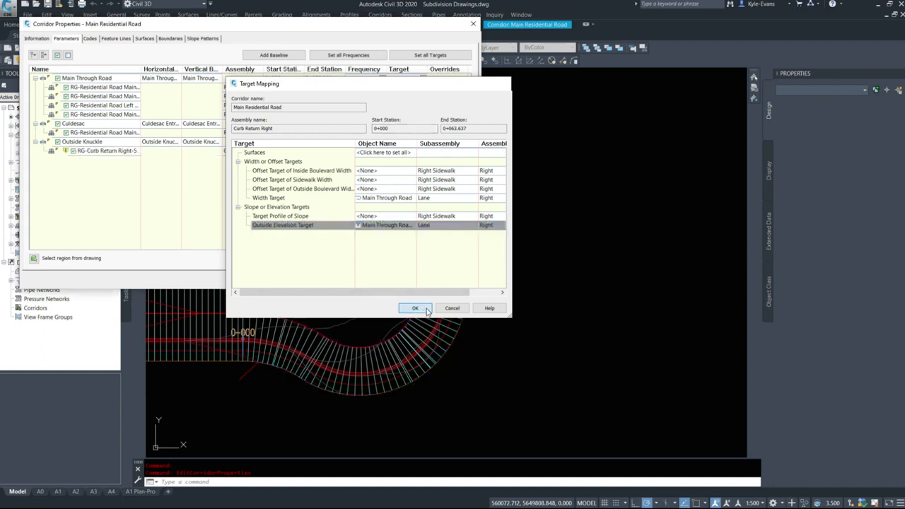
left_click(360, 281)
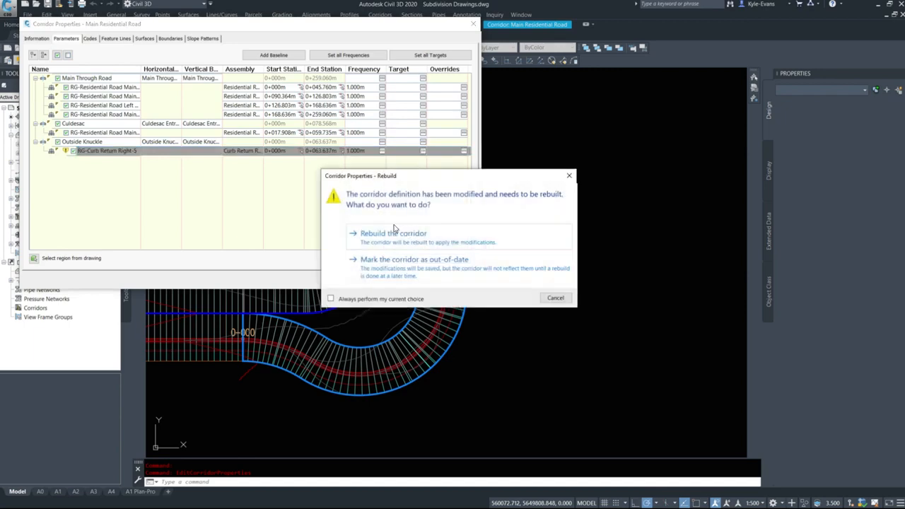
left_click(384, 237)
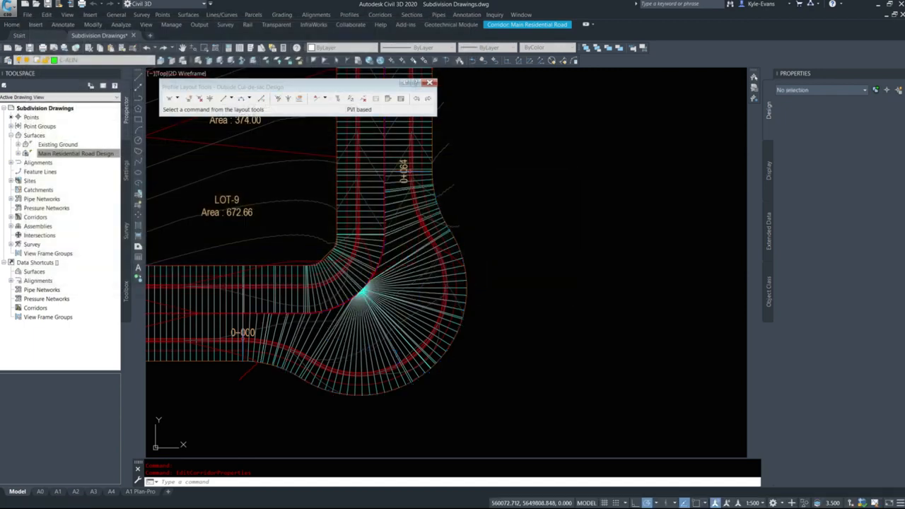
Inspect the rebuilt knuckle in plan and open the Main Residential Road Design surface in the Object Viewer
scroll(378, 314, "up", 4)
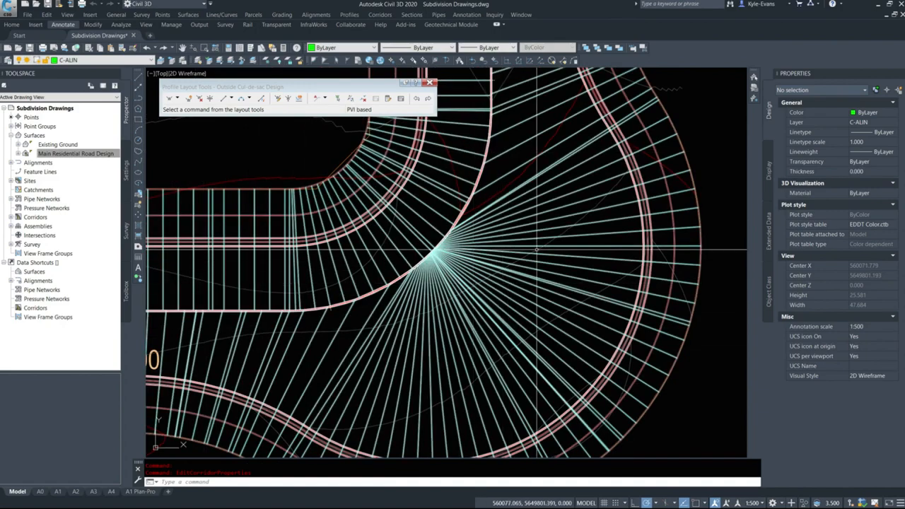
middle_click_drag(618, 115, 500, 164)
scroll(438, 264, "down", 4)
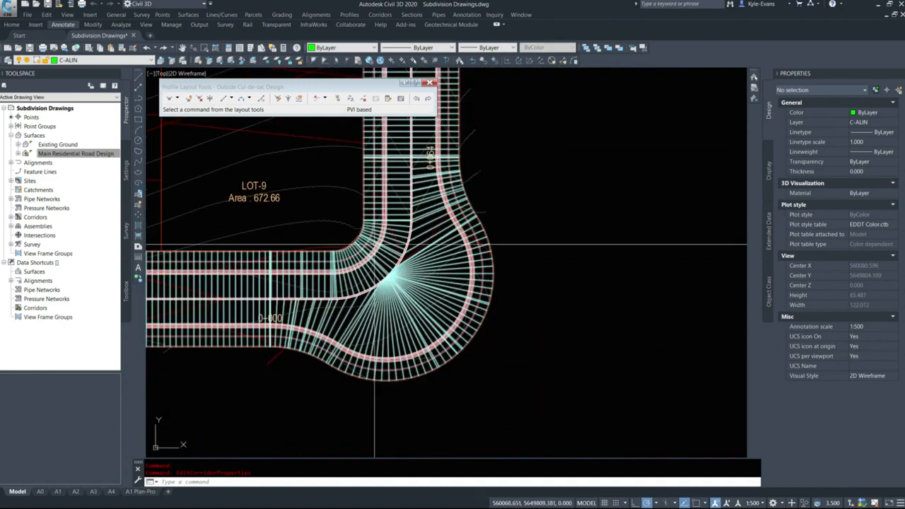
scroll(357, 365, "up", 4)
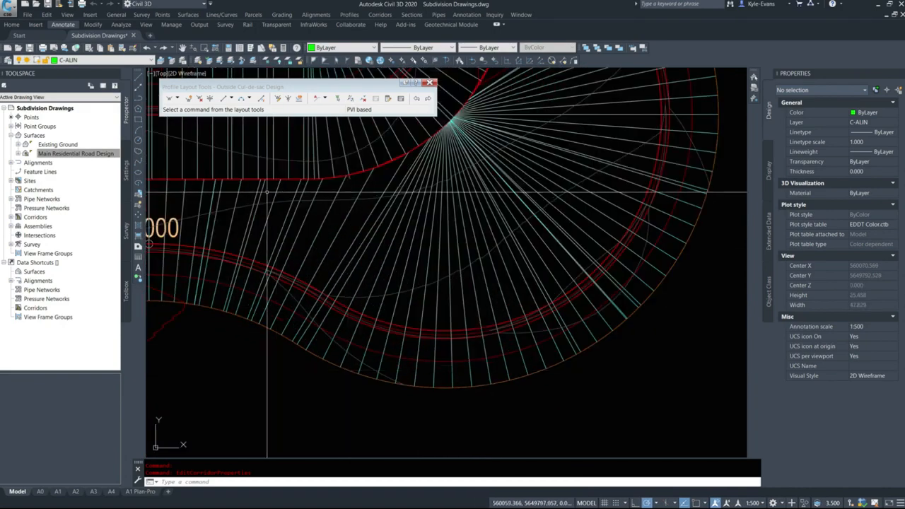
scroll(495, 177, "up", 2)
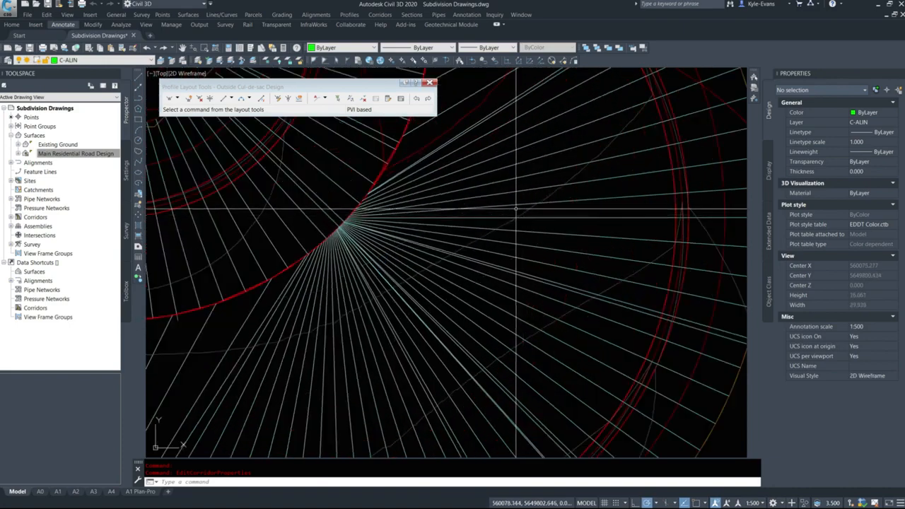
left_click(527, 209)
left_click(524, 210)
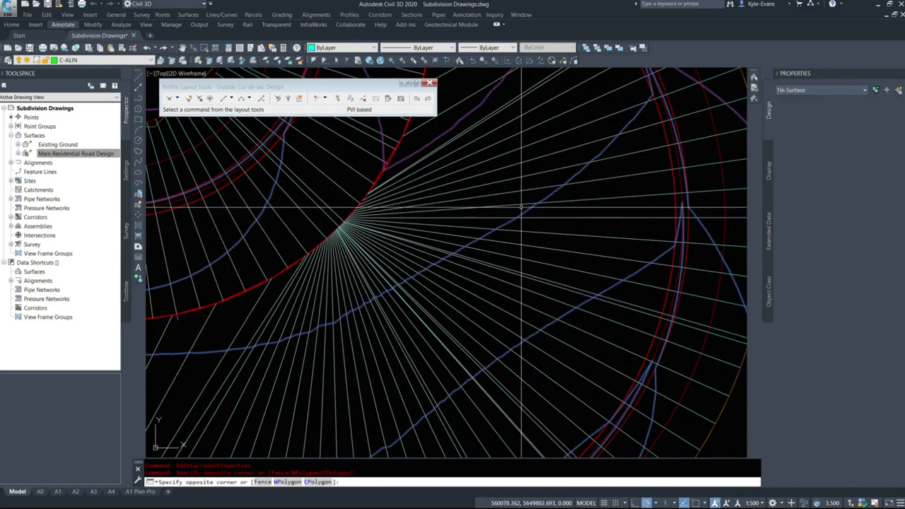
scroll(538, 220, "down", 3)
right_click(574, 239)
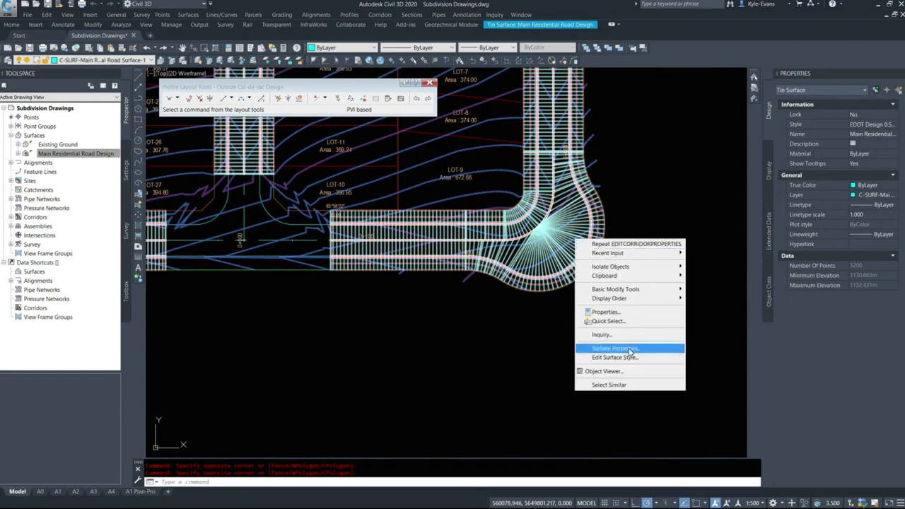
left_click(617, 373)
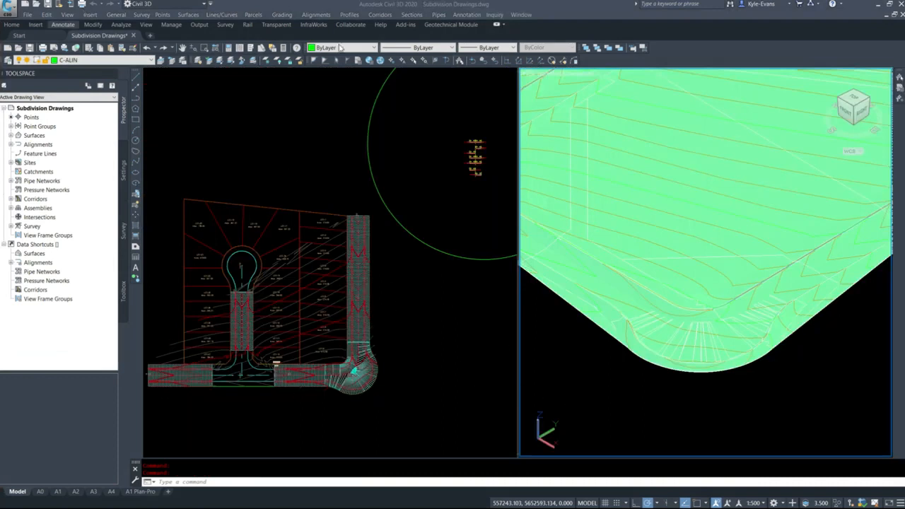
Examine the knuckle's surface in the 3D view from several angles, checking the curb return and its tie-in to the road
middle_click_drag(593, 380, 552, 244, "shift")
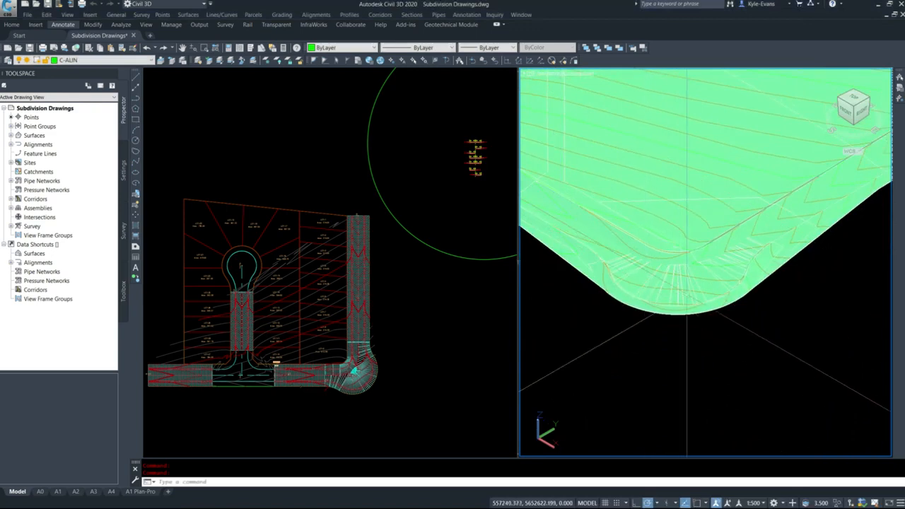
scroll(714, 291, "up", 2)
scroll(810, 290, "up", 3)
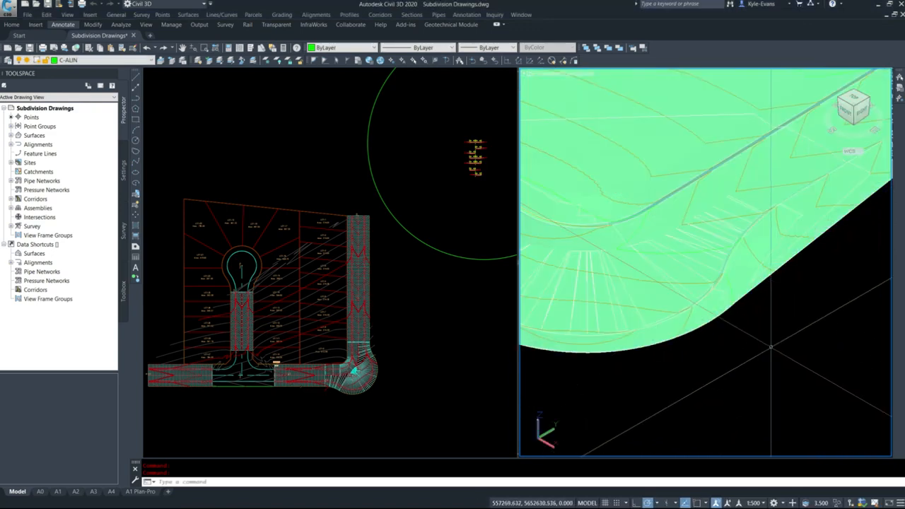
middle_click_drag(800, 177, 859, 201)
middle_click_drag(549, 324, 659, 318)
middle_click_drag(586, 238, 723, 269)
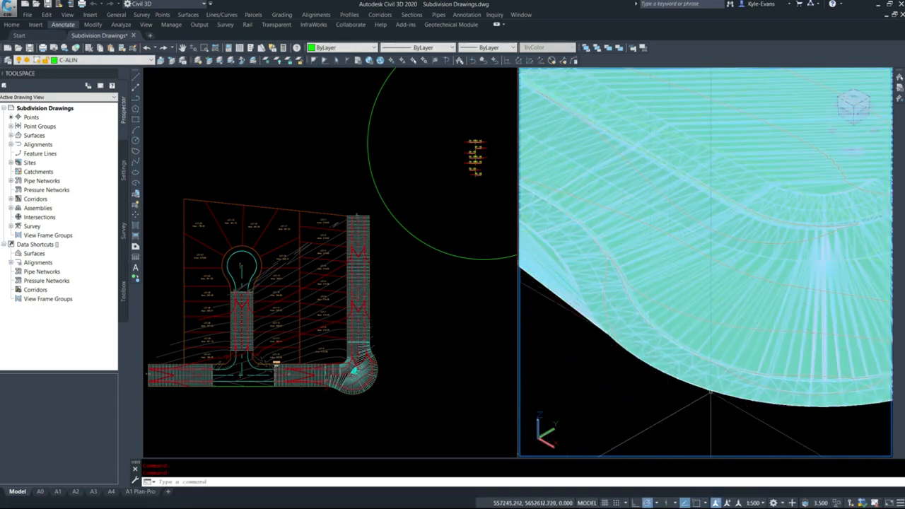
middle_click_drag(709, 417, 583, 393)
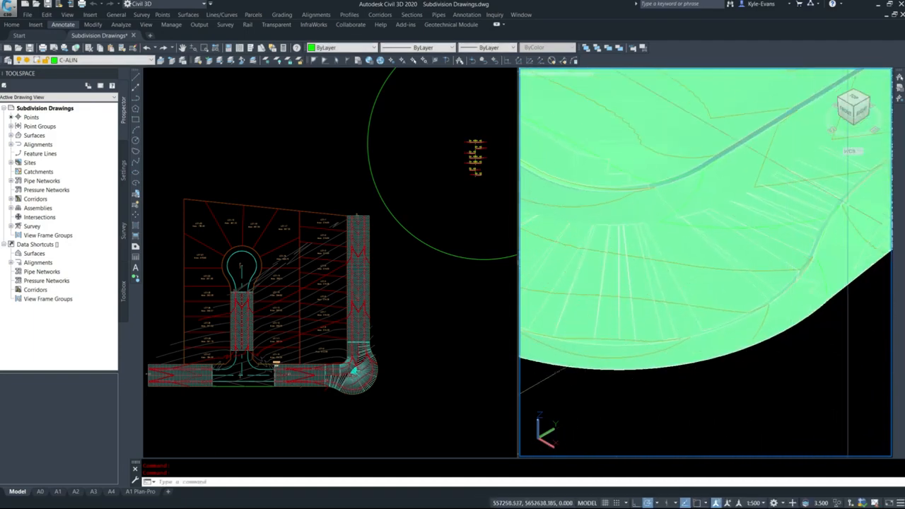
scroll(746, 333, "up", 3)
scroll(779, 315, "down", 4)
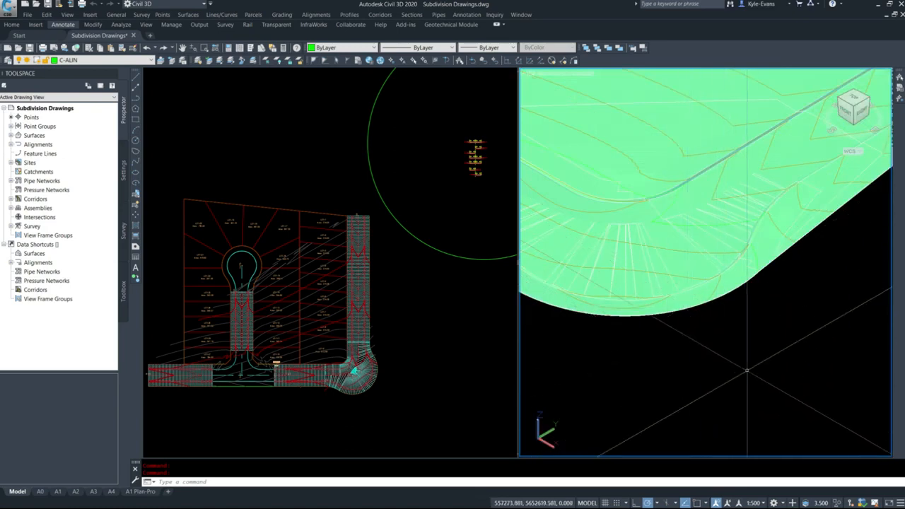
middle_click_drag(748, 369, 847, 414)
middle_click_drag(672, 361, 683, 255, "shift")
middle_click_drag(631, 231, 687, 253)
Return to the plan viewport and bring the cul-de-sac bulb and its entrance road into close view
left_click(265, 270)
middle_click_drag(233, 315, 315, 309)
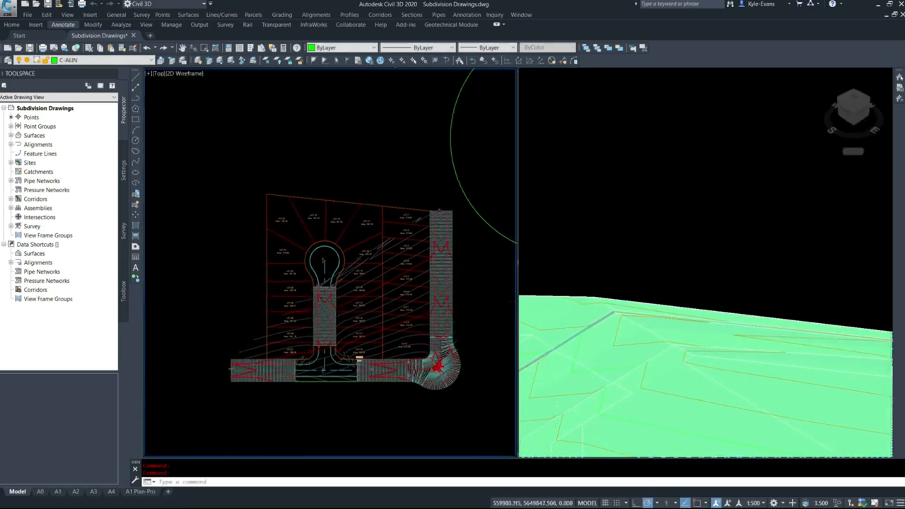
scroll(314, 310, "up", 4)
key("Escape")
left_click(356, 281)
key("Escape")
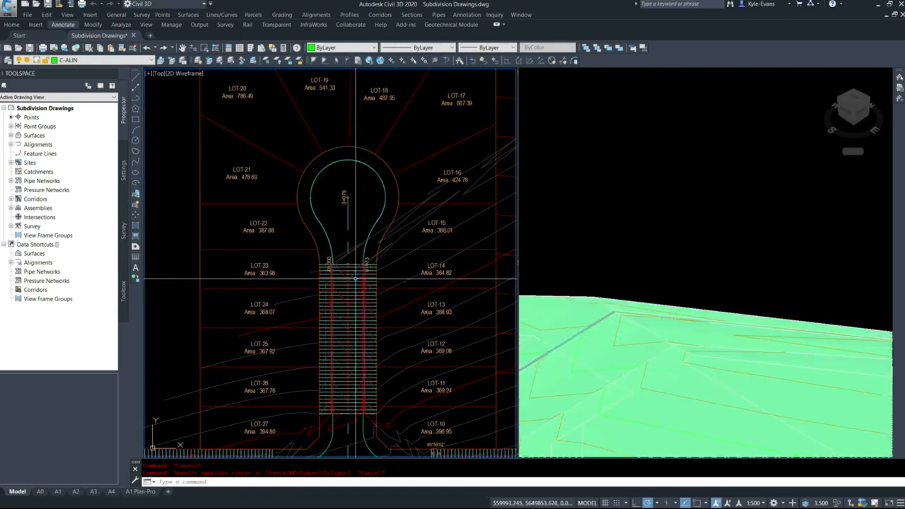
Add a baseline named Outside Cul-De-Sac to the Main Residential Road corridor, based on the Outside Cul-de-sac alignment
left_click(357, 279)
right_click(364, 278)
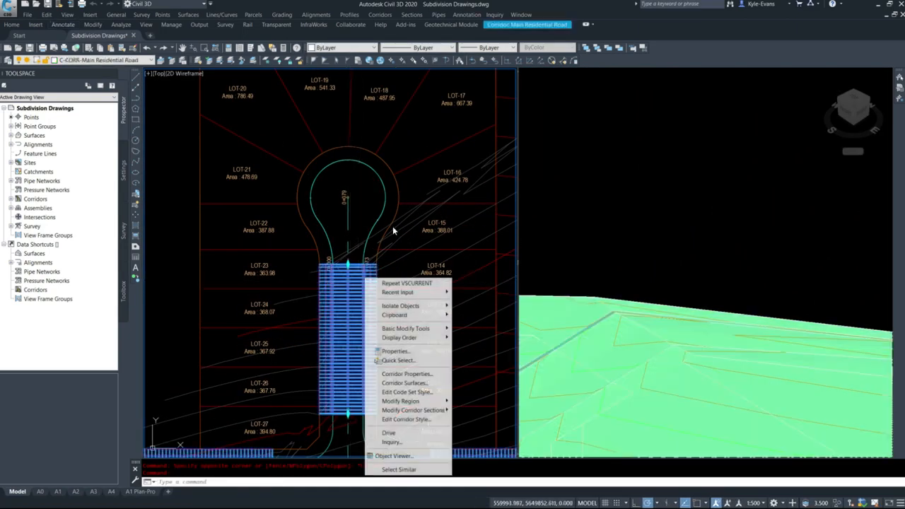
left_click(406, 374)
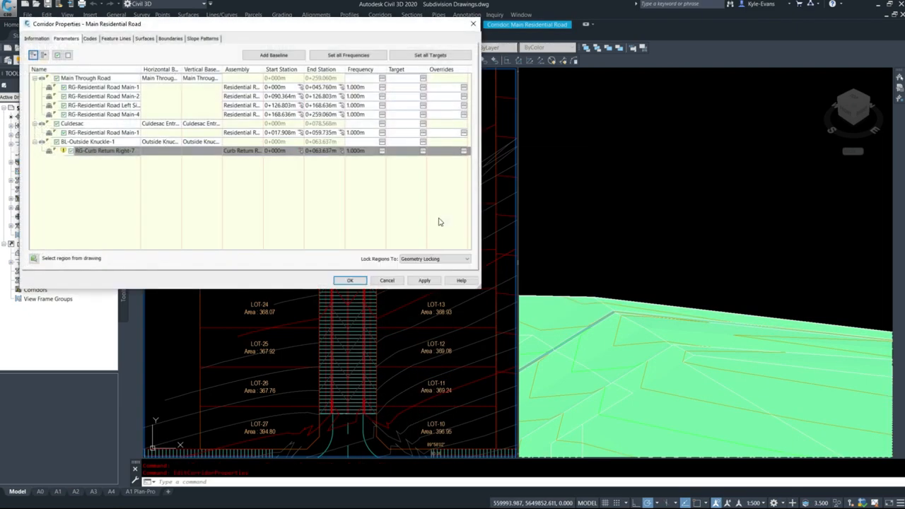
left_click(275, 56)
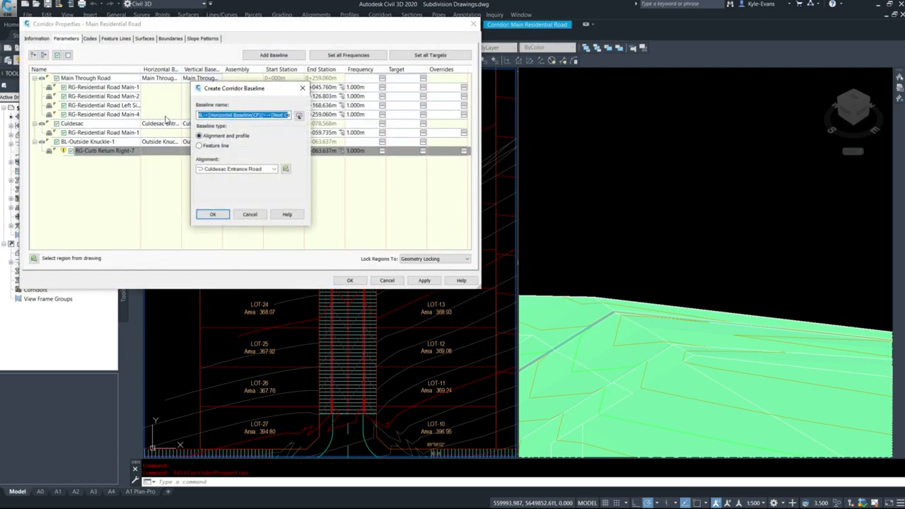
key("End")
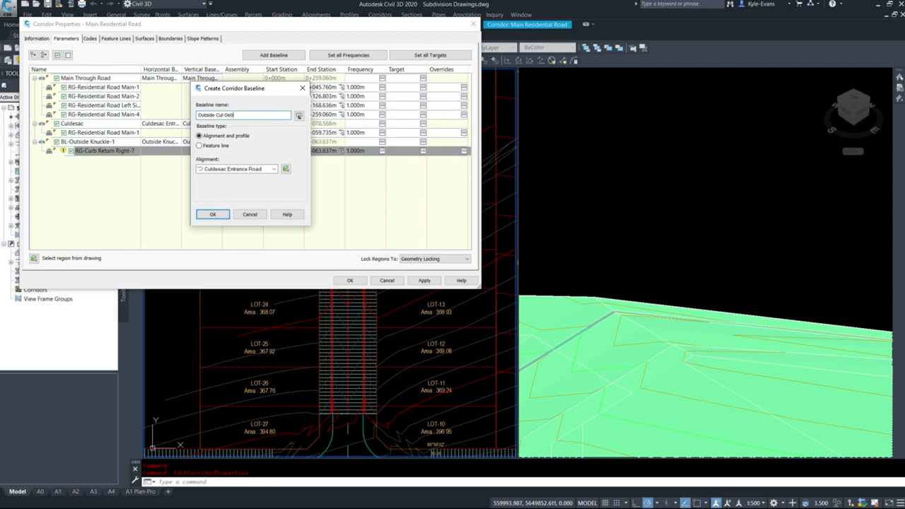
left_click(246, 170)
left_click(239, 192)
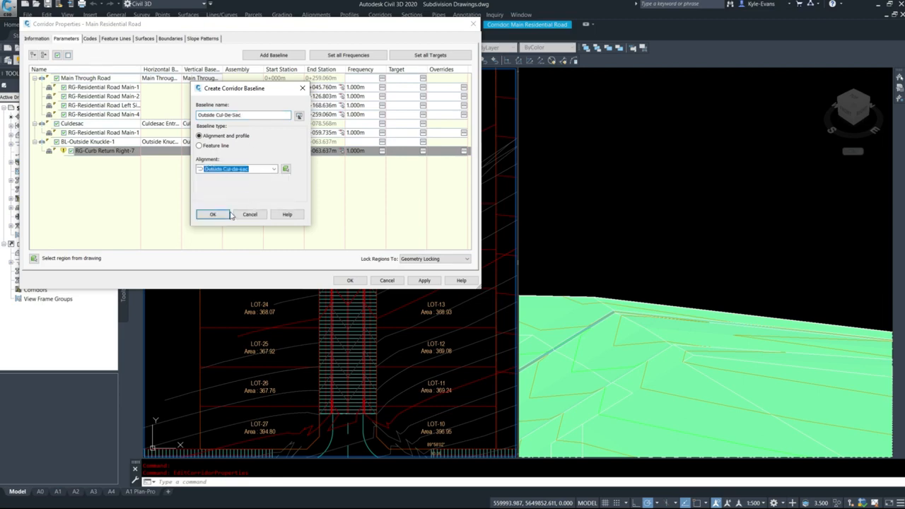
left_click(214, 214)
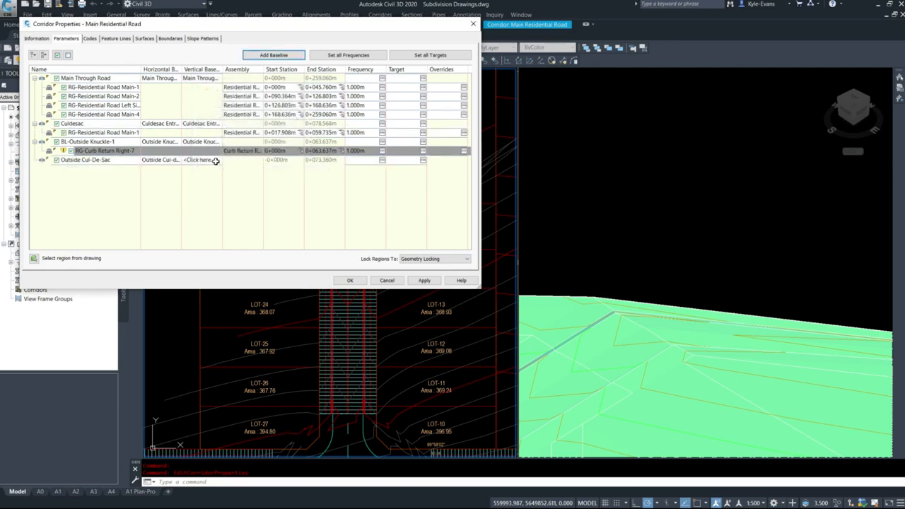
Assign the Outside Cul-de-sac Design profile to the Outside Cul-De-Sac baseline
left_click(216, 160)
left_click(261, 167)
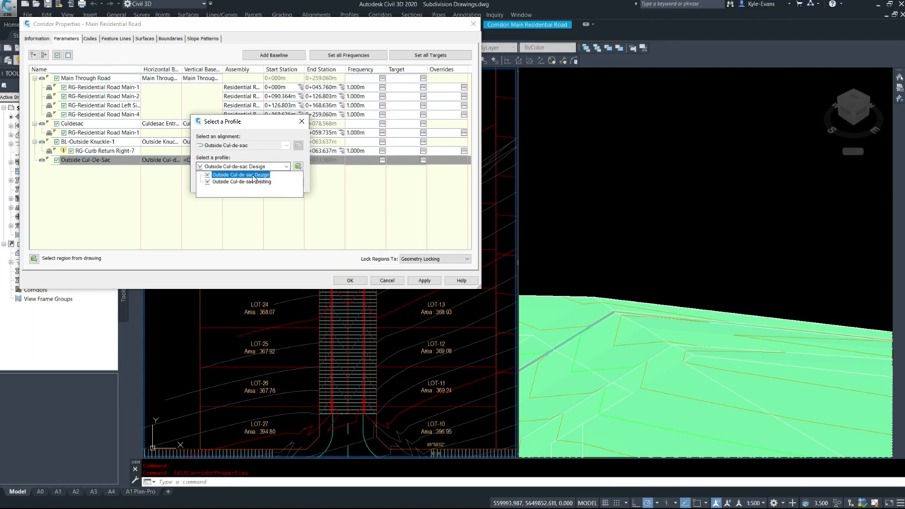
left_click(254, 176)
left_click(200, 181)
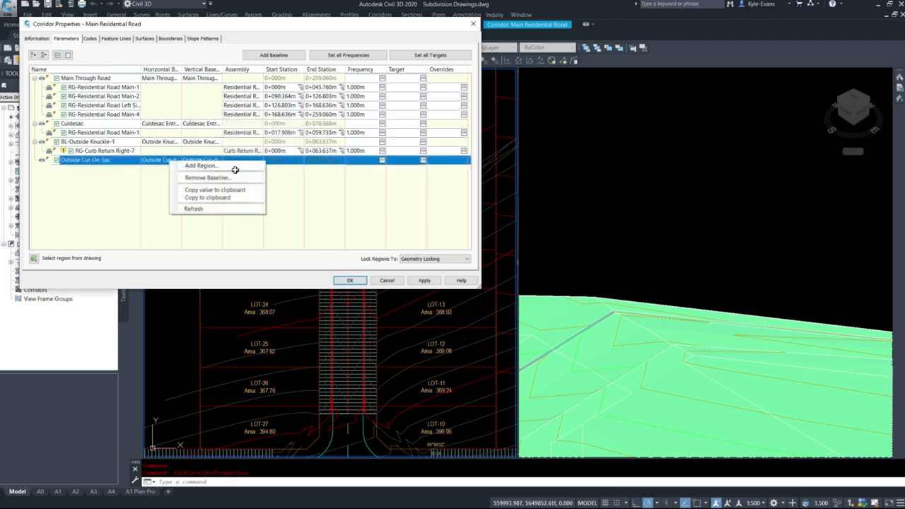
Add a region with the Curb Return Right assembly to the Outside Cul-De-Sac baseline and rebuild the corridor
left_click(225, 164)
left_click(439, 251)
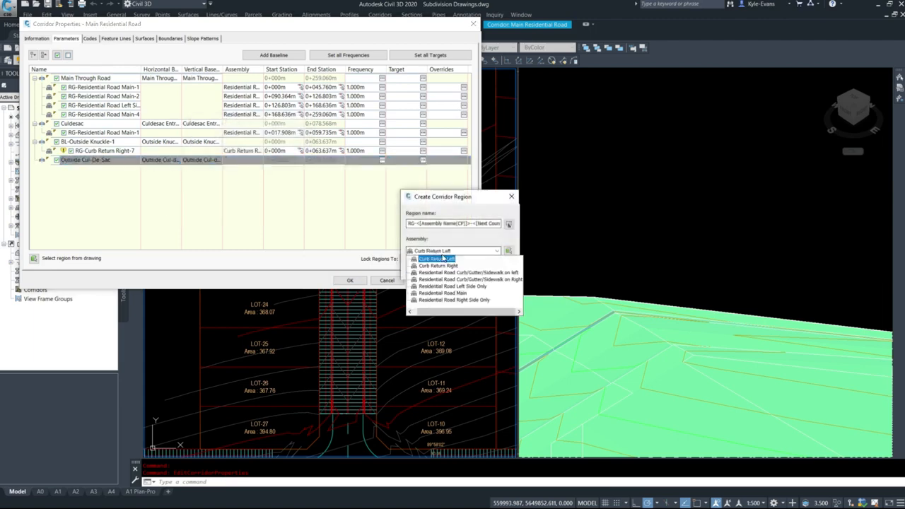
left_click(443, 266)
left_click(423, 269)
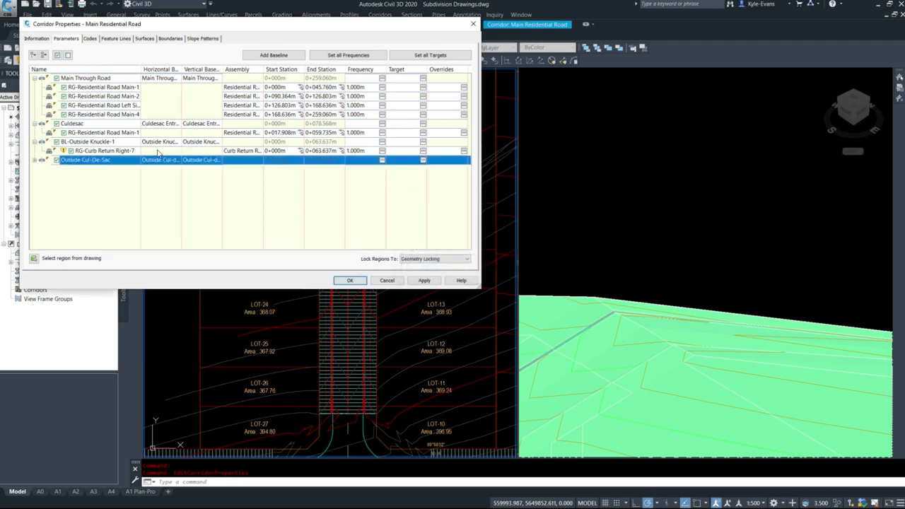
left_click(424, 281)
left_click(368, 234)
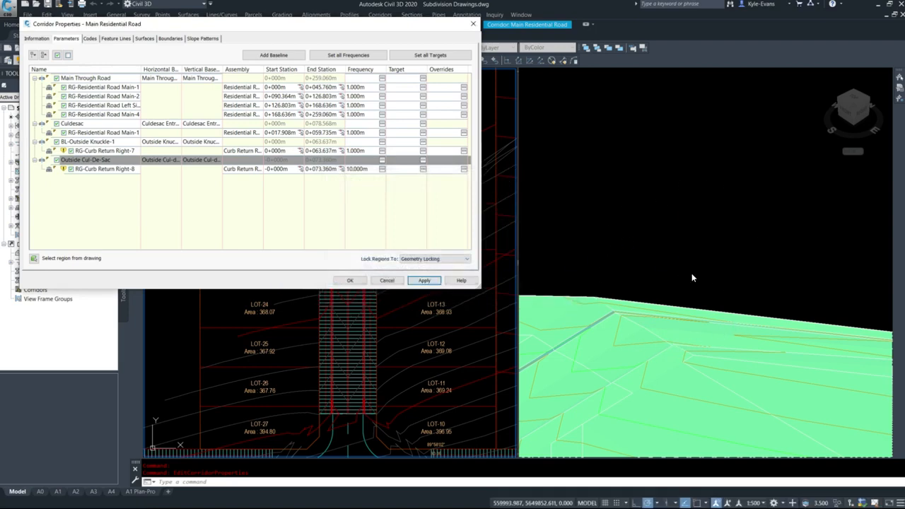
left_click(348, 281)
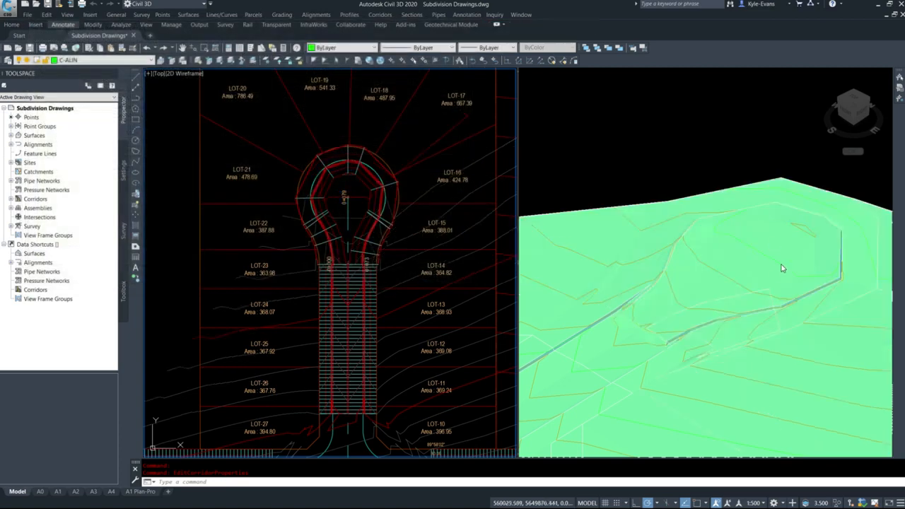
Set the cul-de-sac region's assembly frequency to 1 m along tangents, curves, spirals and vertical curves
middle_click_drag(463, 212, 437, 211)
left_click(714, 255)
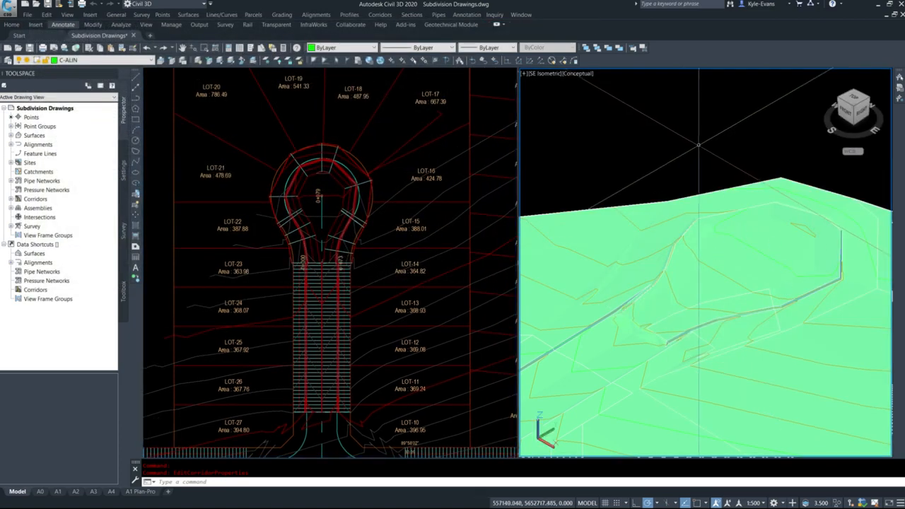
left_click(332, 259)
left_click(339, 251)
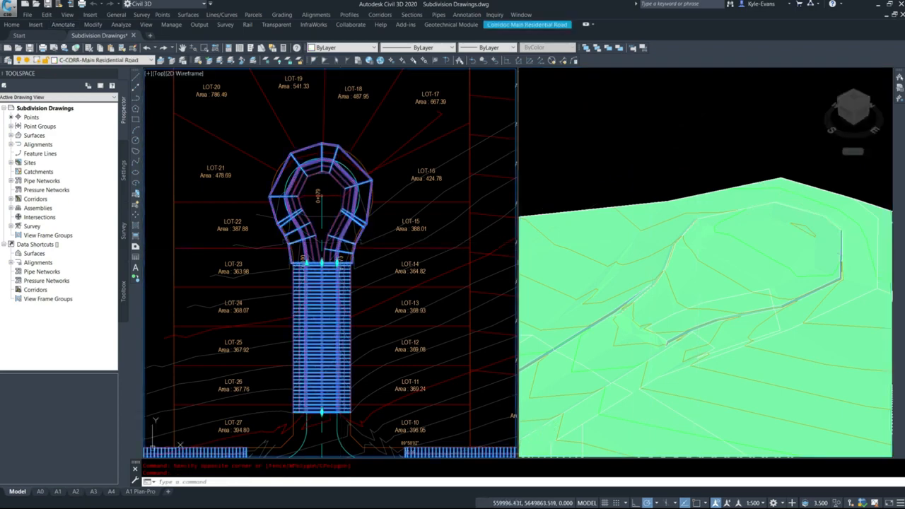
right_click(344, 242)
left_click(385, 338)
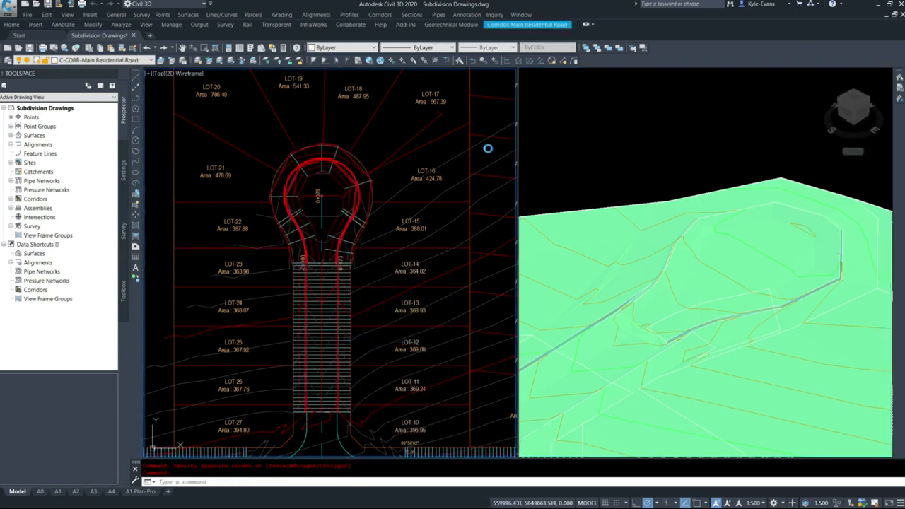
left_click(423, 170)
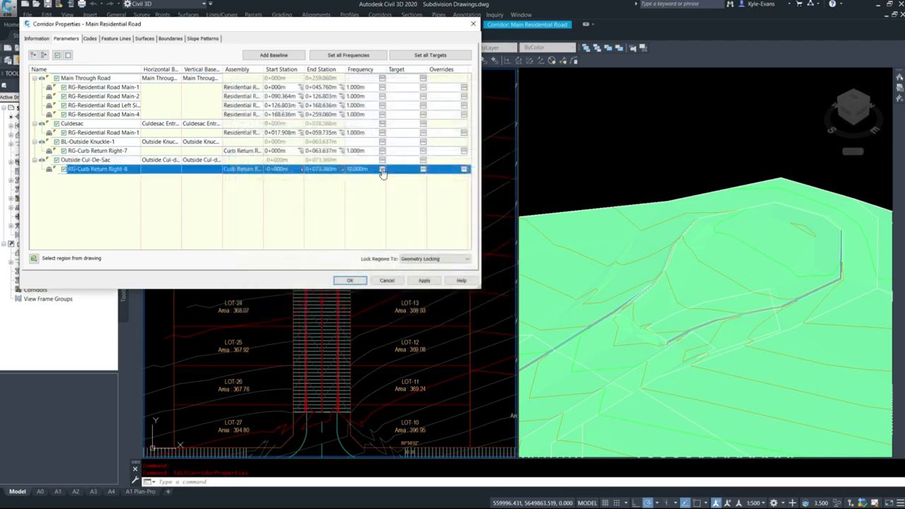
left_click(382, 171)
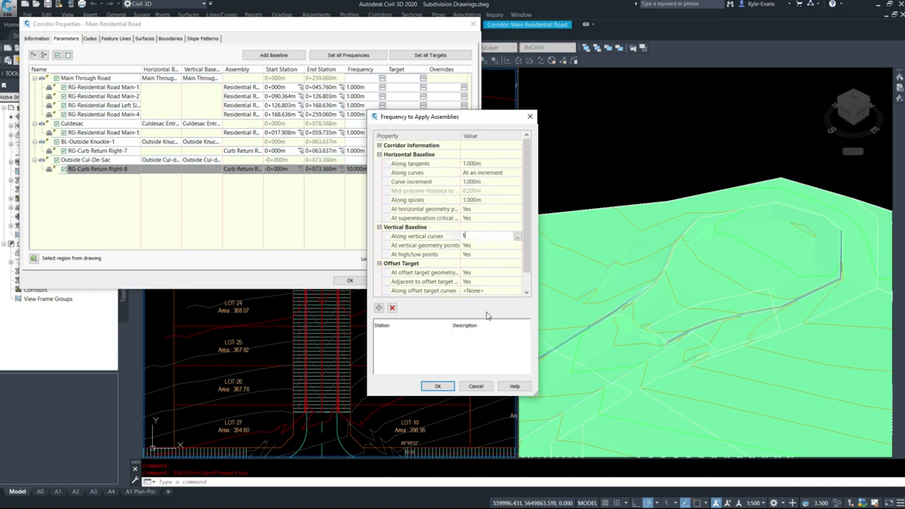
left_click(439, 387)
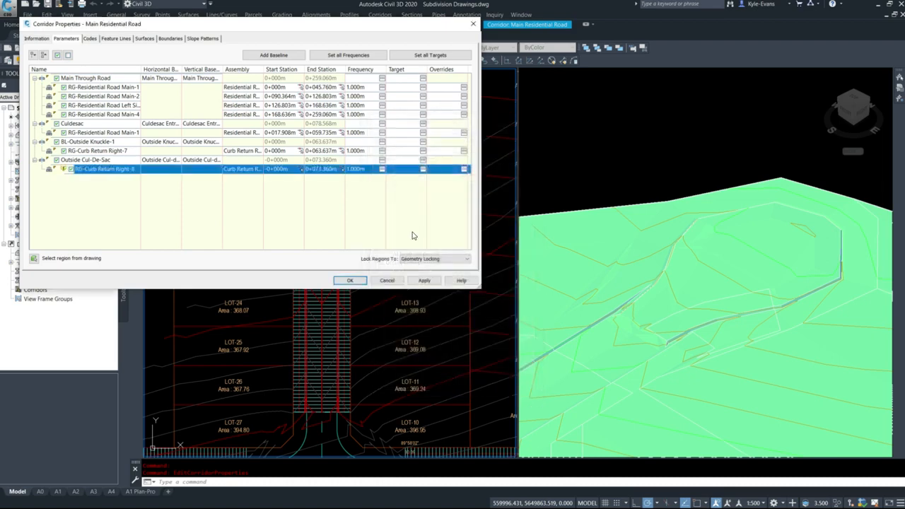
Rebuild the corridor with the new frequency and inspect the cul-de-sac bulb and its road tie-in in plan
left_click(349, 281)
left_click(383, 235)
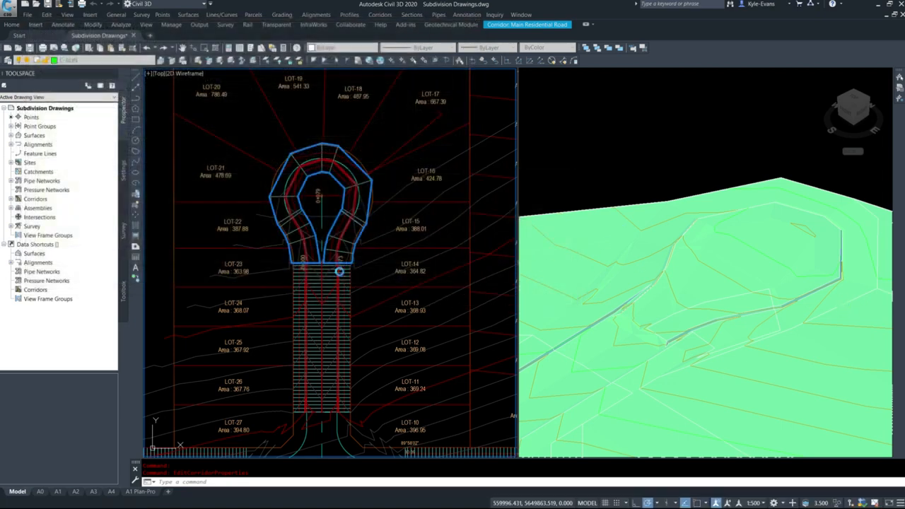
scroll(330, 268, "up", 4)
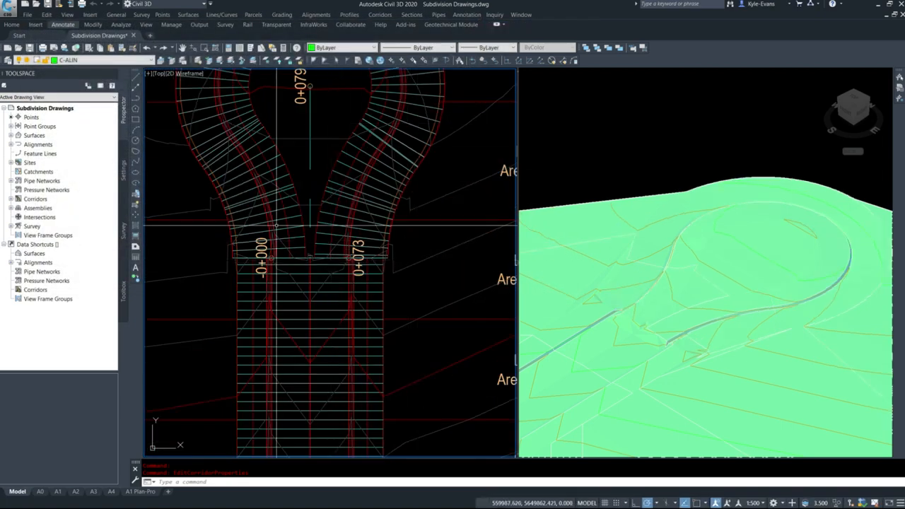
middle_click_drag(370, 190, 400, 316)
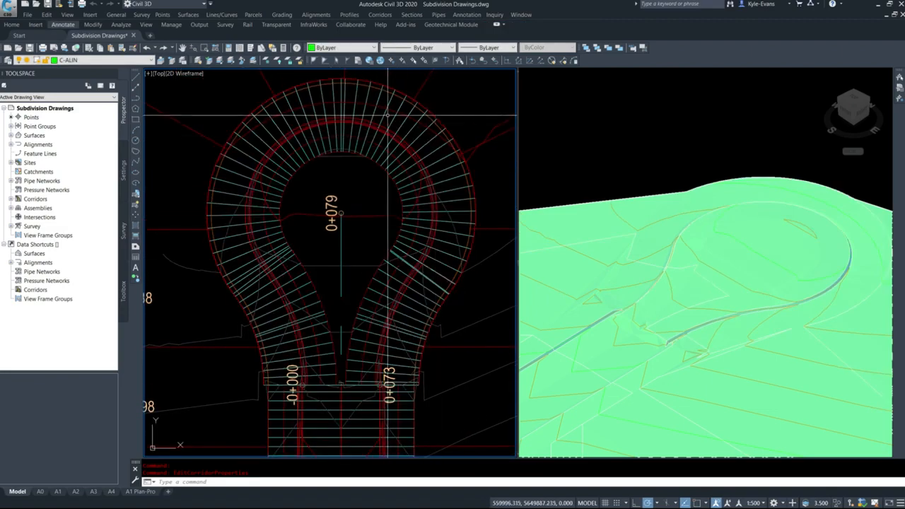
middle_click_drag(277, 256, 275, 217)
Change the Outside Cul-De-Sac region's assembly to Curb Return Left and rebuild the corridor
left_click(289, 227)
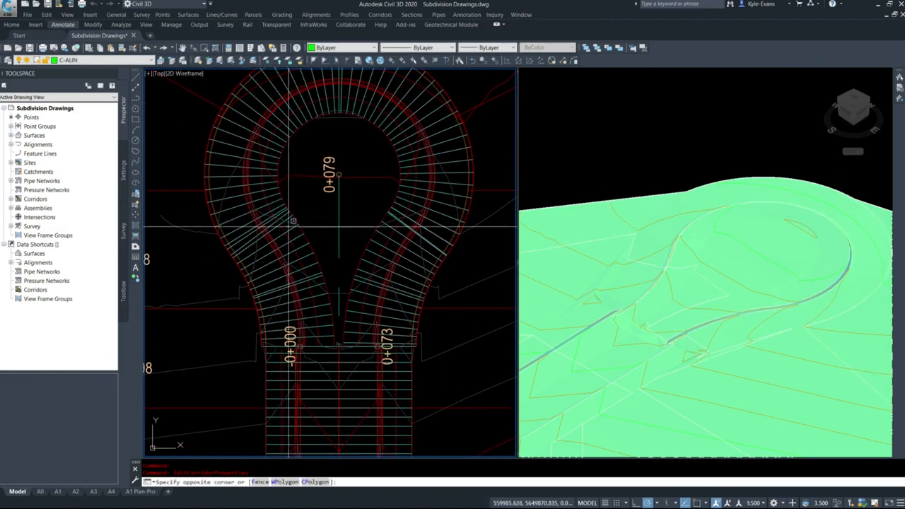
left_click(303, 236)
right_click(303, 237)
left_click(348, 330)
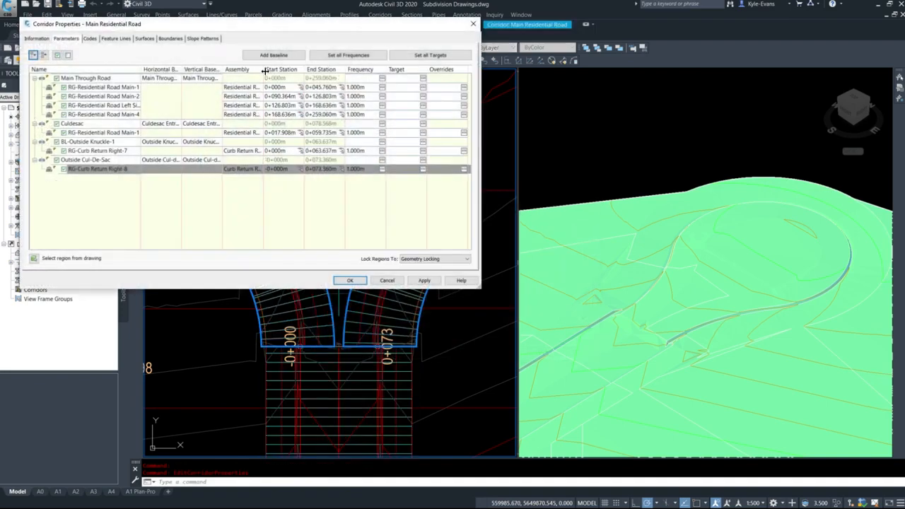
left_click_drag(340, 72, 340, 74)
left_click(273, 175)
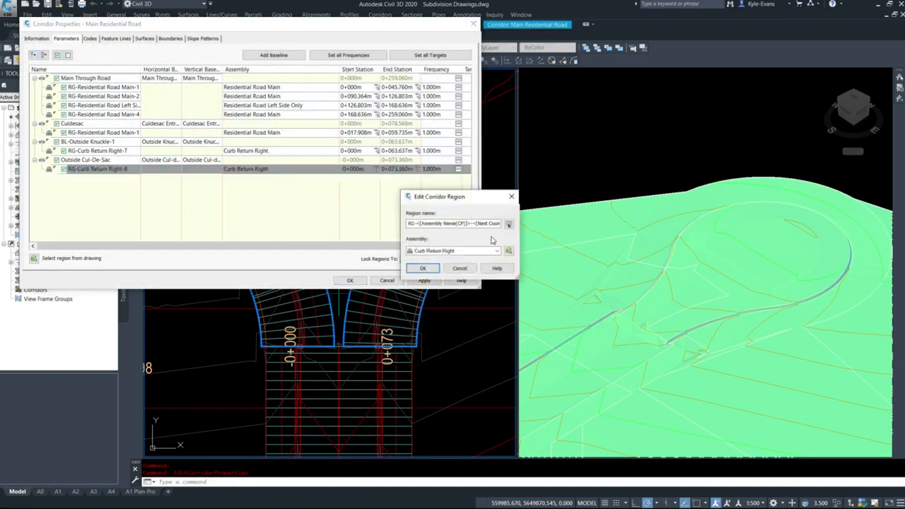
left_click(474, 251)
left_click(439, 259)
left_click(419, 267)
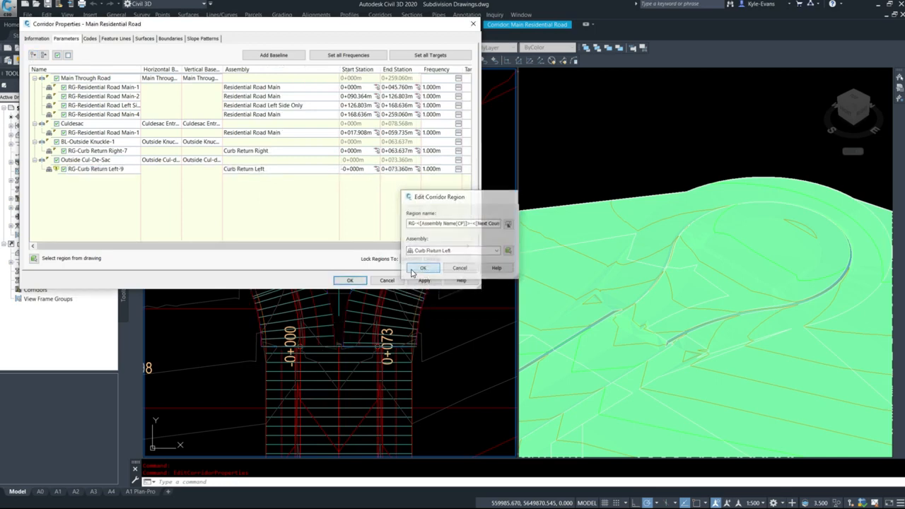
left_click(424, 281)
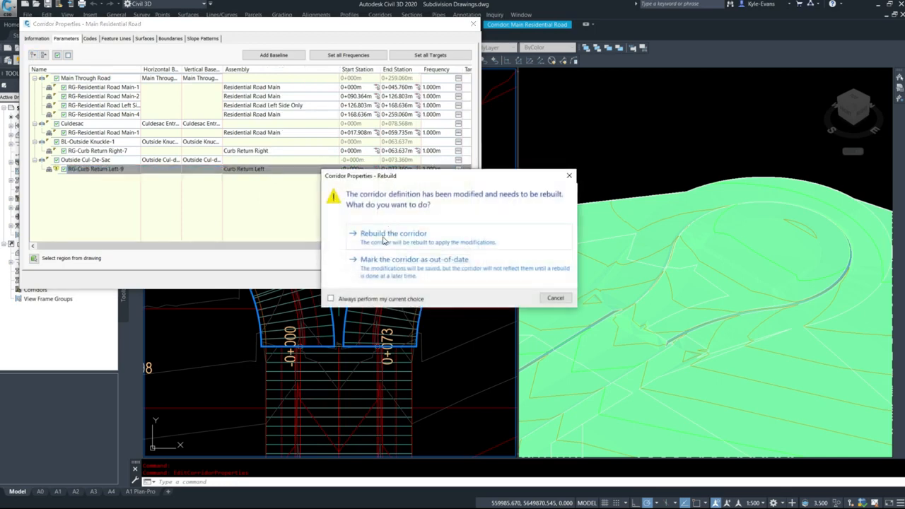
left_click(385, 240)
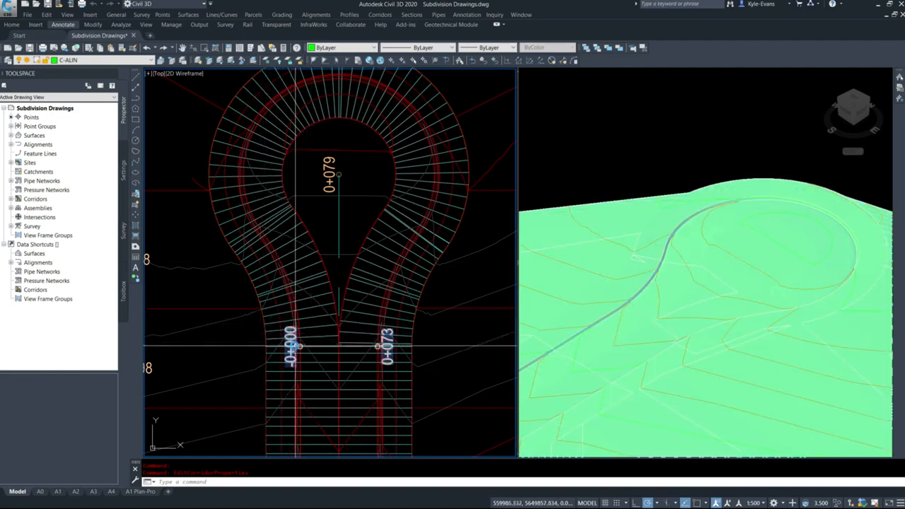
Examine the two curb return assemblies in the drawing to identify which one is left and which is right
scroll(285, 259, "down", 4)
scroll(266, 261, "down", 8)
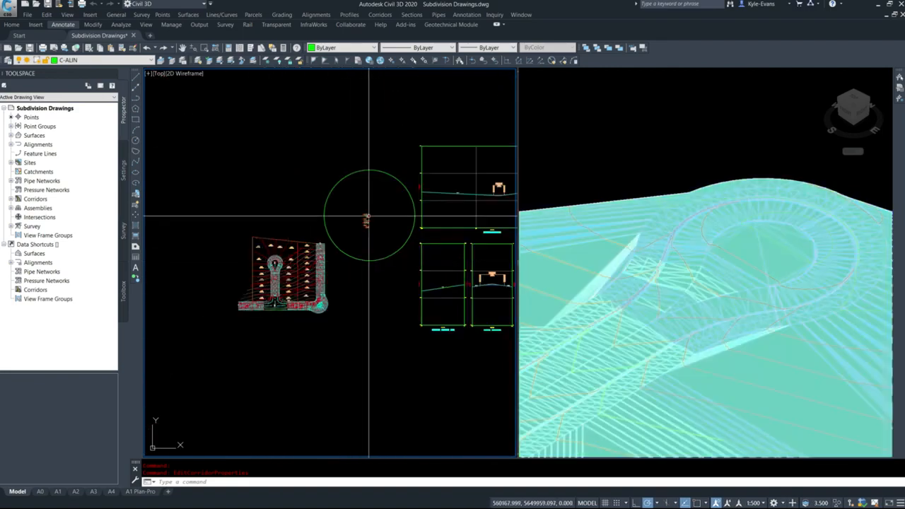
scroll(370, 215, "up", 10)
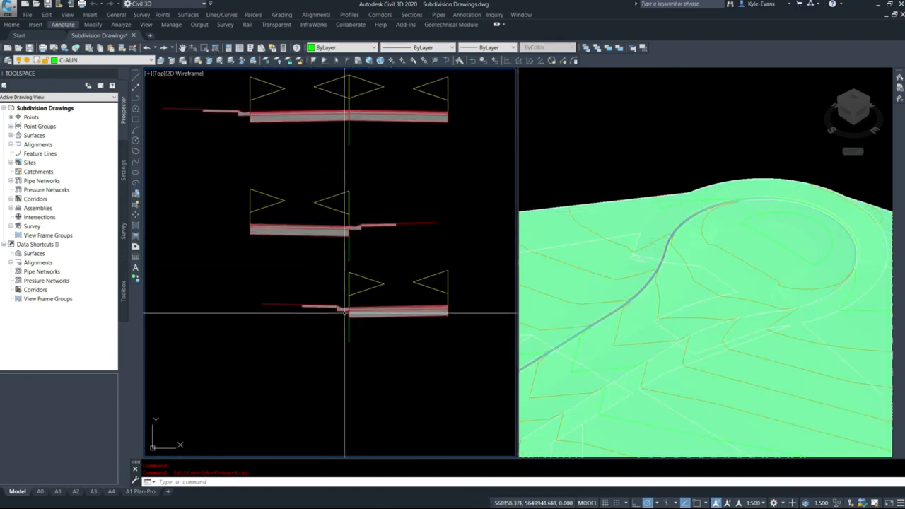
scroll(360, 313, "up", 4)
left_click(330, 298)
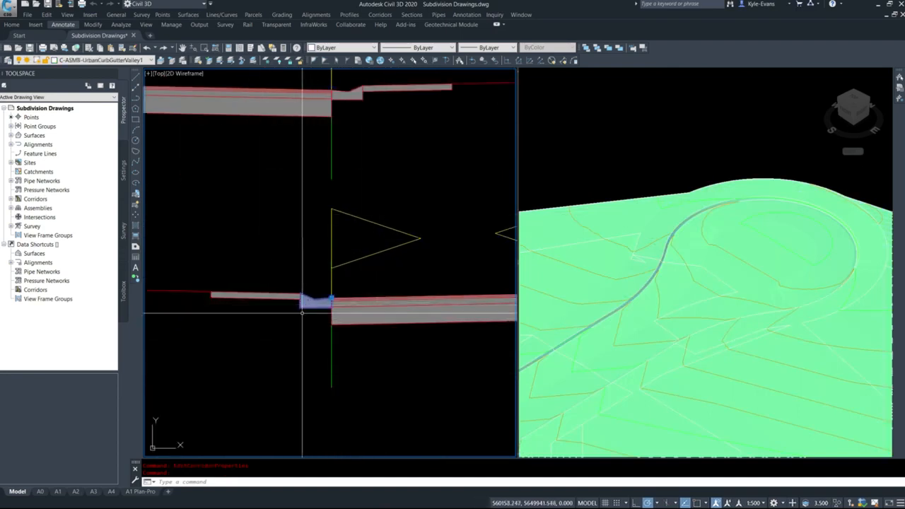
left_click(314, 361)
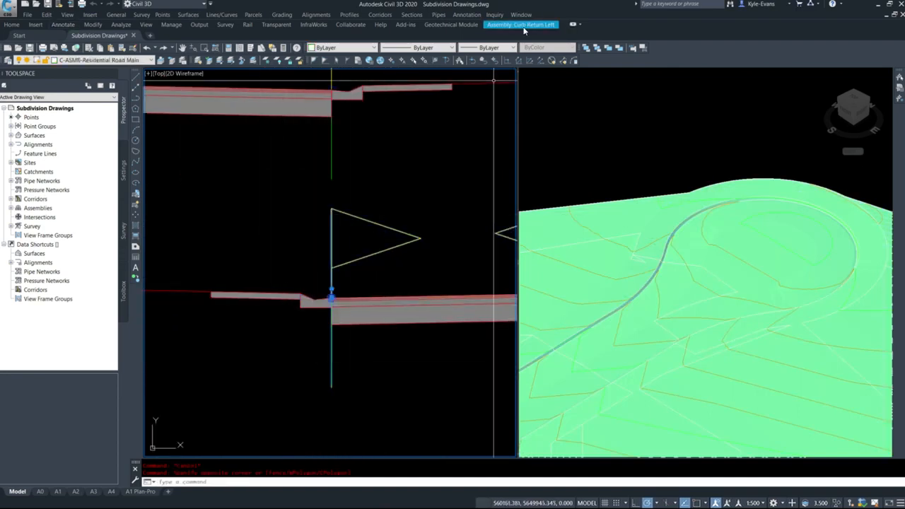
scroll(373, 285, "down", 4)
key("Escape")
left_click(362, 227)
left_click(350, 237)
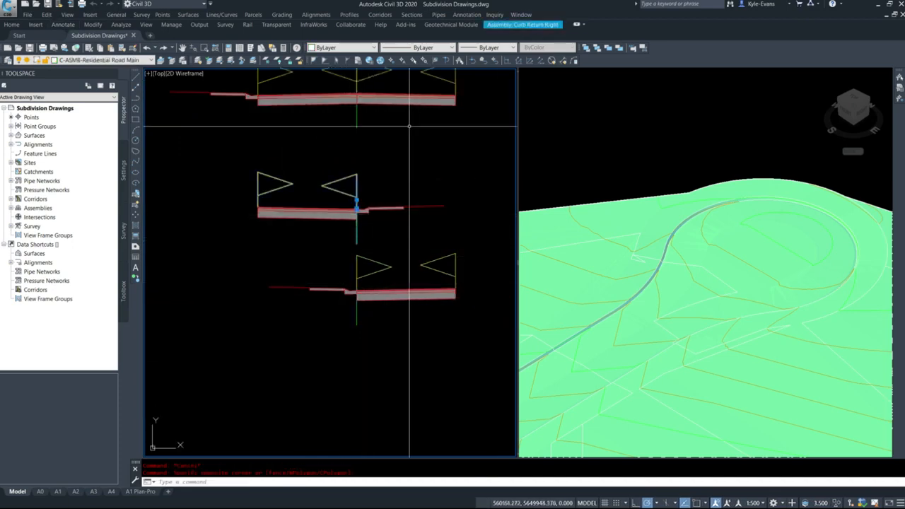
Deselect the assembly and bring the rebuilt cul-de-sac back into close plan view
scroll(356, 203, "down", 5)
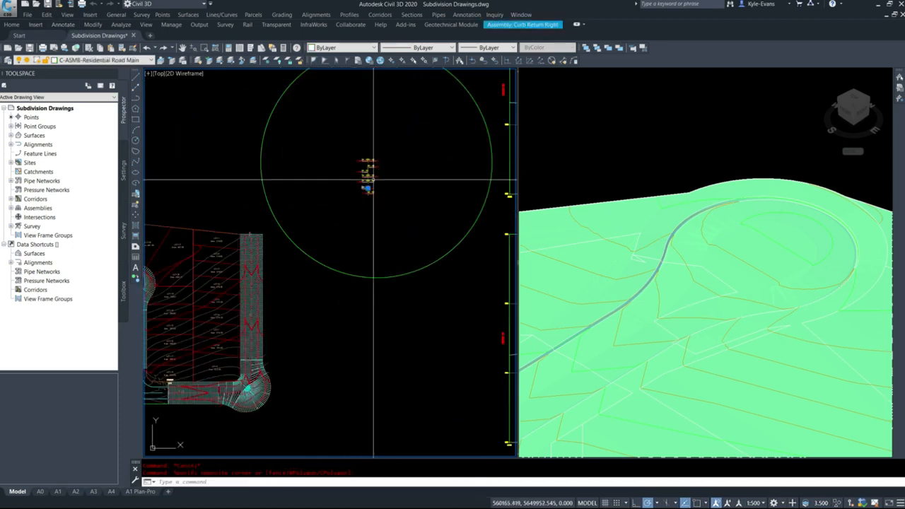
scroll(364, 177, "up", 4)
scroll(380, 183, "down", 10)
scroll(344, 276, "up", 7)
key("Escape")
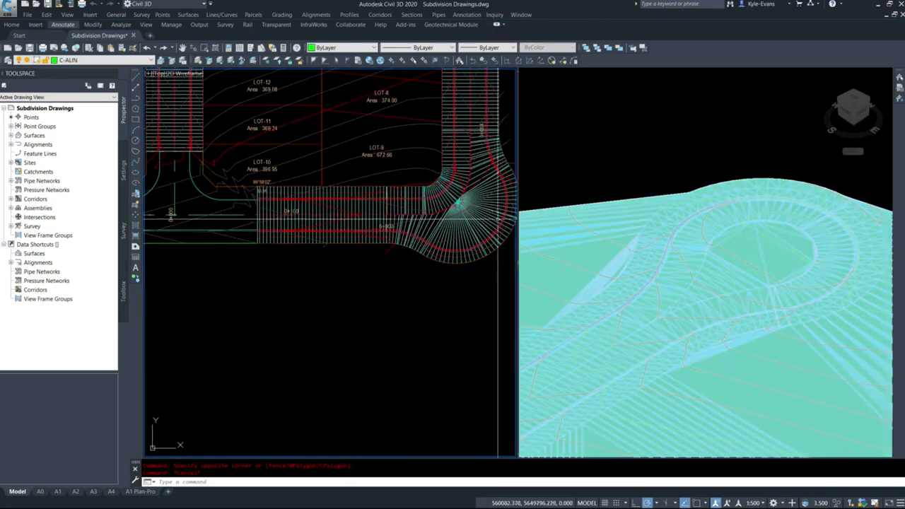
middle_click_drag(283, 156, 445, 317)
middle_click_drag(331, 121, 304, 259)
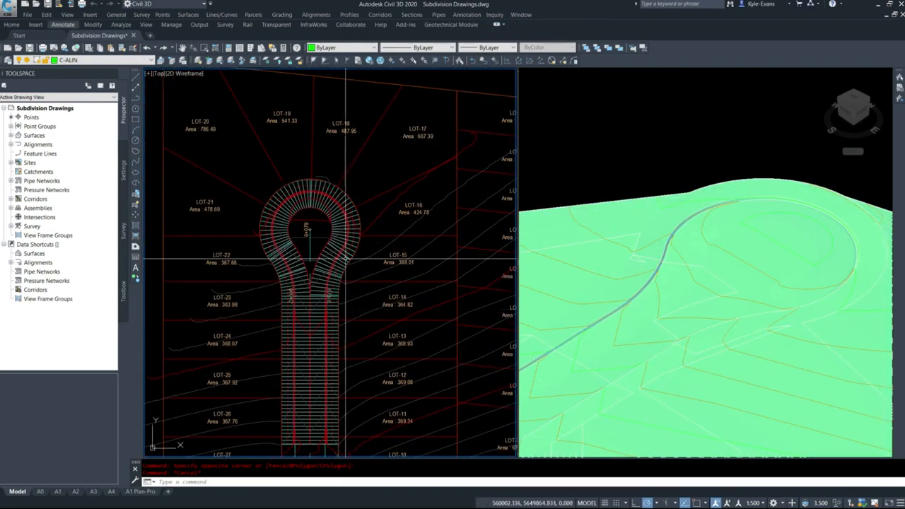
Set the lane's width target in the Outside Cul-De-Sac region to the Culdesac Entrance Road alignment
scroll(306, 184, "up", 4)
middle_click_drag(311, 315, 323, 245)
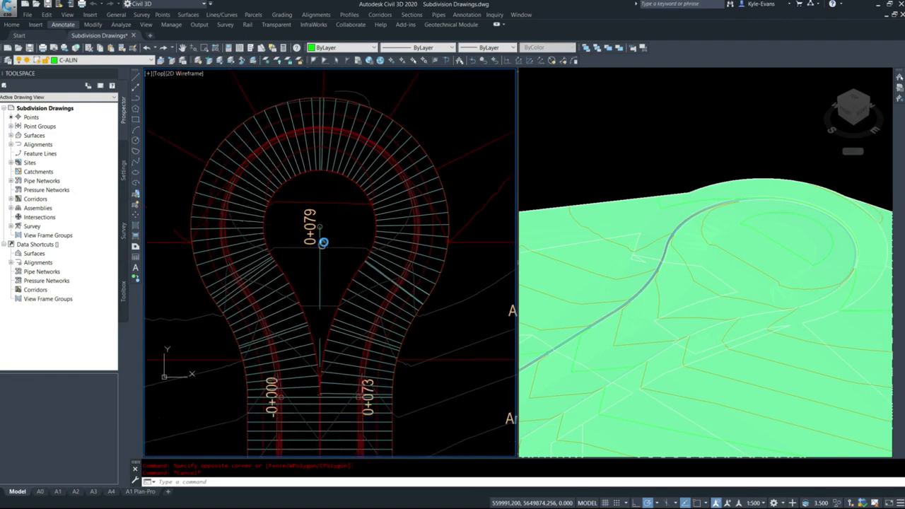
left_click(327, 171)
right_click(327, 177)
left_click(382, 272)
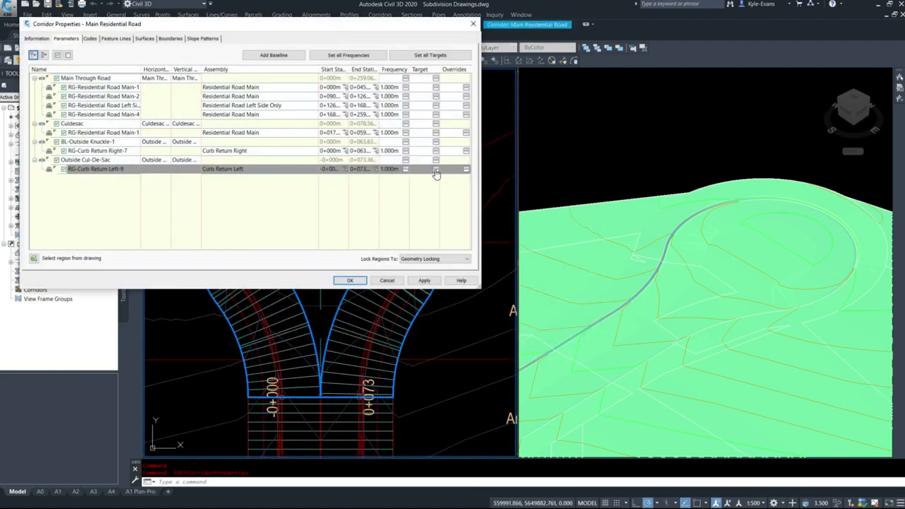
left_click(435, 171)
left_click(275, 199)
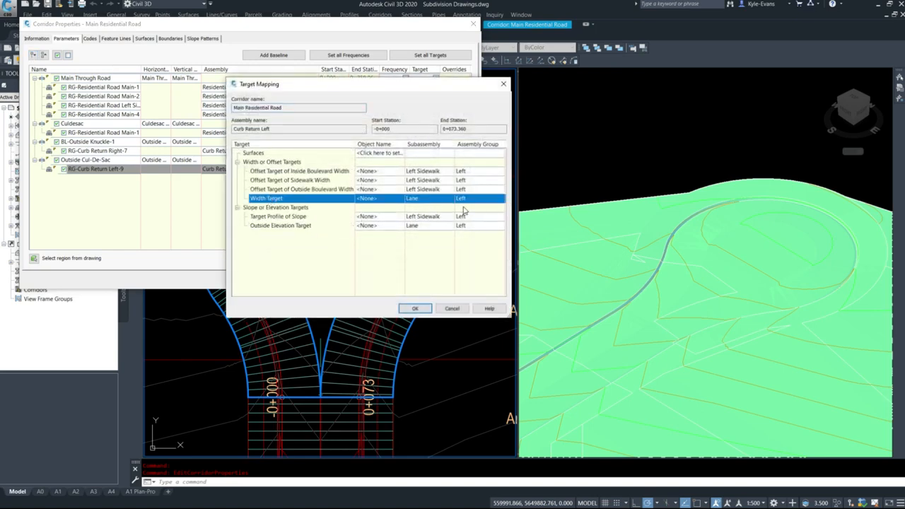
left_click(368, 198)
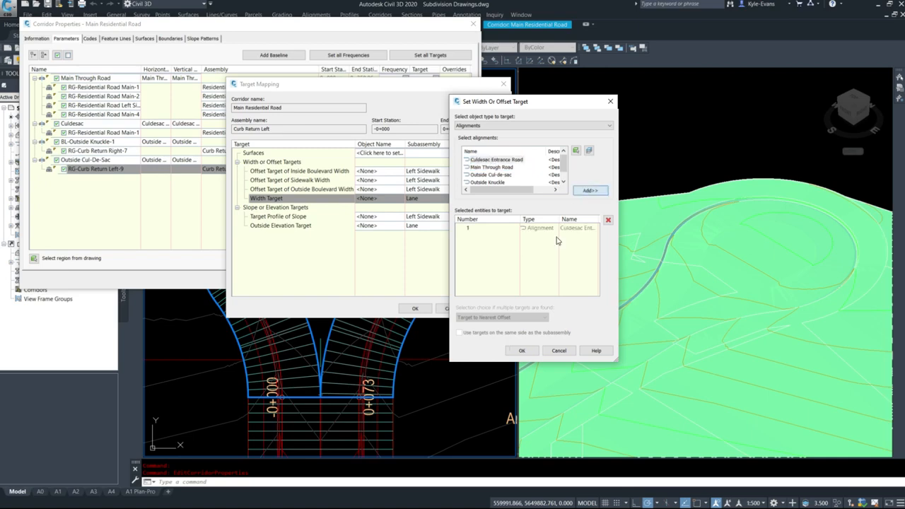
left_click(522, 351)
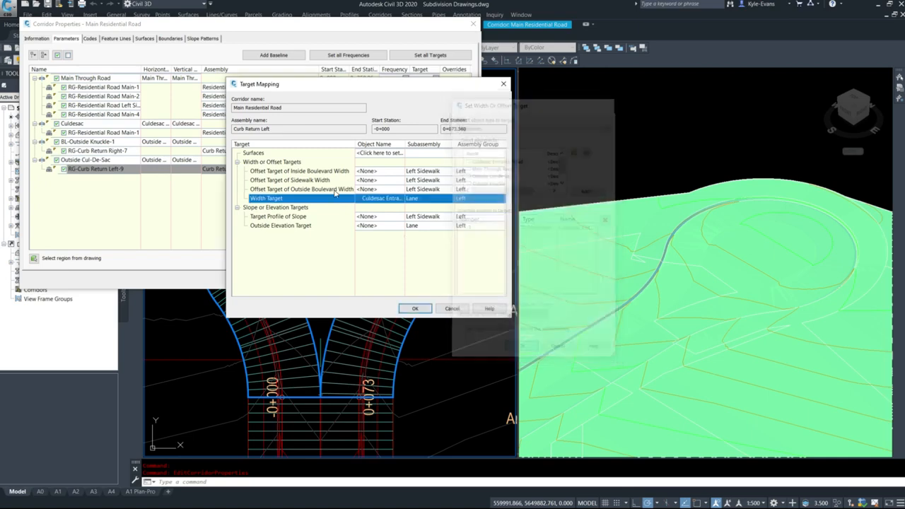
Set the lane's outside elevation target to the Culdesac Entrance Road Design profile and rebuild the corridor
left_click(368, 225)
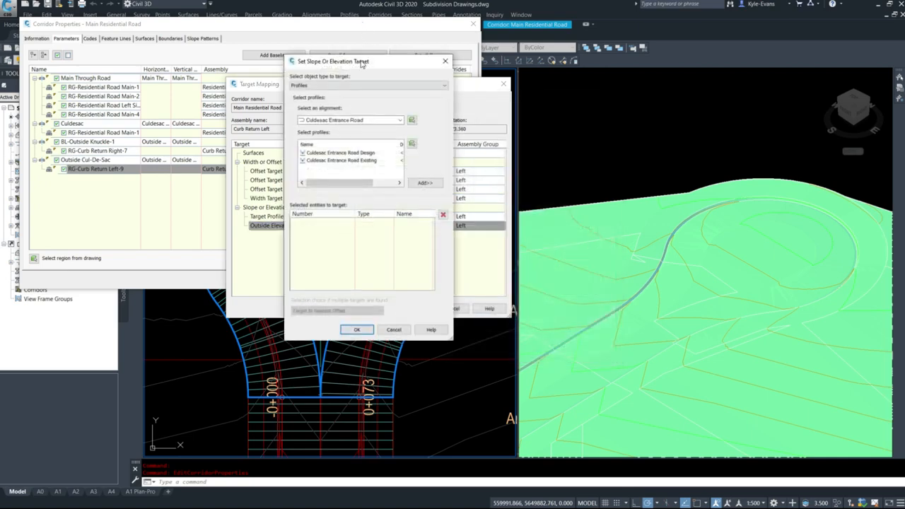
left_click_drag(362, 63, 276, 61)
left_click(256, 117)
left_click(256, 123)
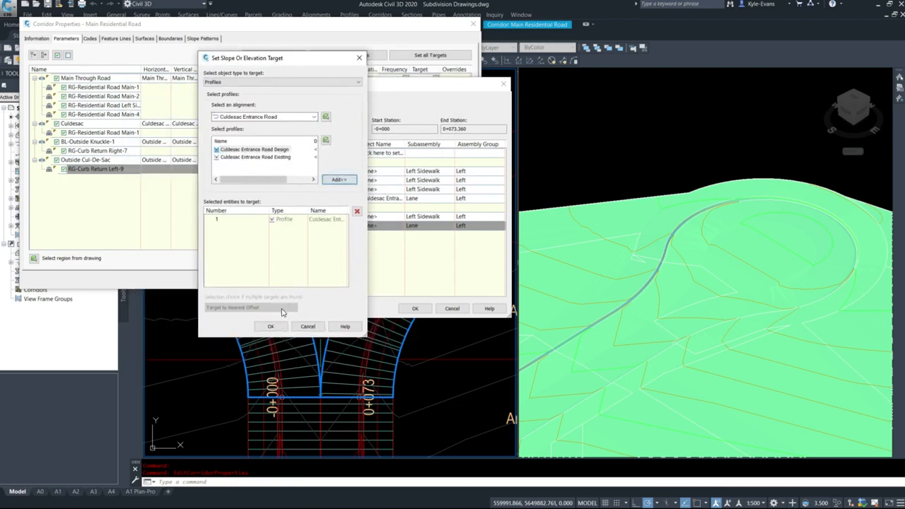
left_click(272, 327)
left_click(415, 309)
left_click(352, 283)
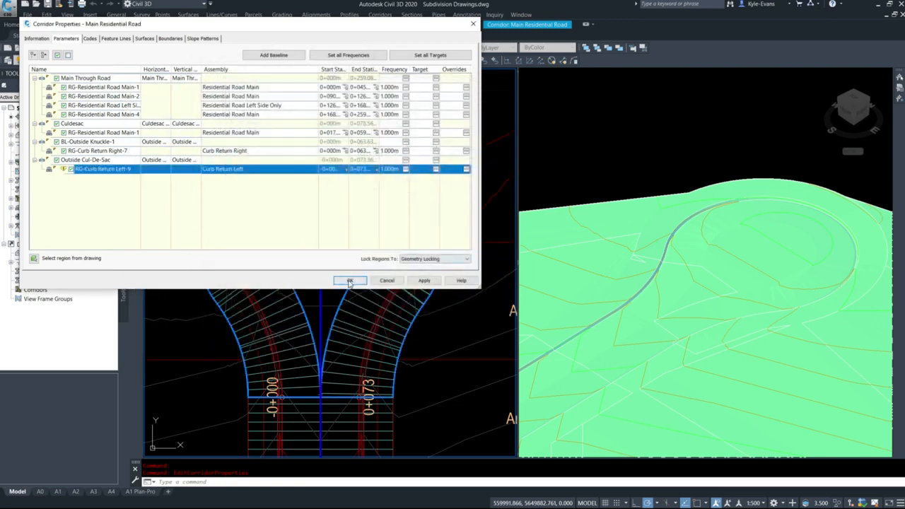
left_click(393, 235)
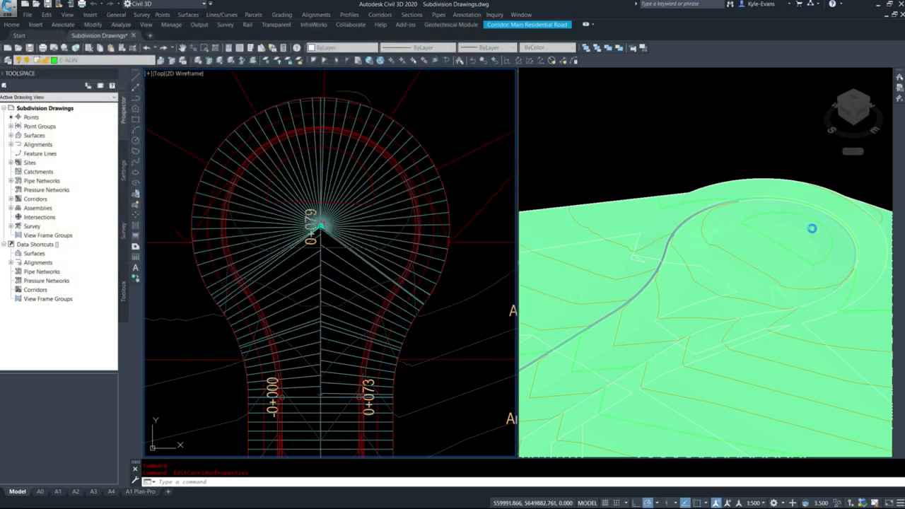
Examine the rebuilt cul-de-sac in the 3D view and its lane lines at the bulb centre in plan
left_click(670, 230)
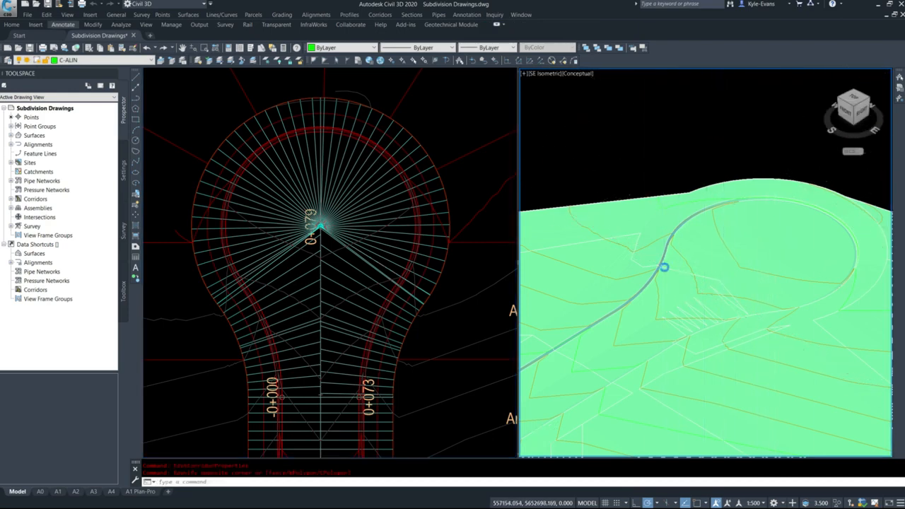
scroll(665, 268, "down", 6)
middle_click_drag(677, 298, 657, 266)
scroll(658, 266, "up", 4)
middle_click_drag(618, 307, 766, 235)
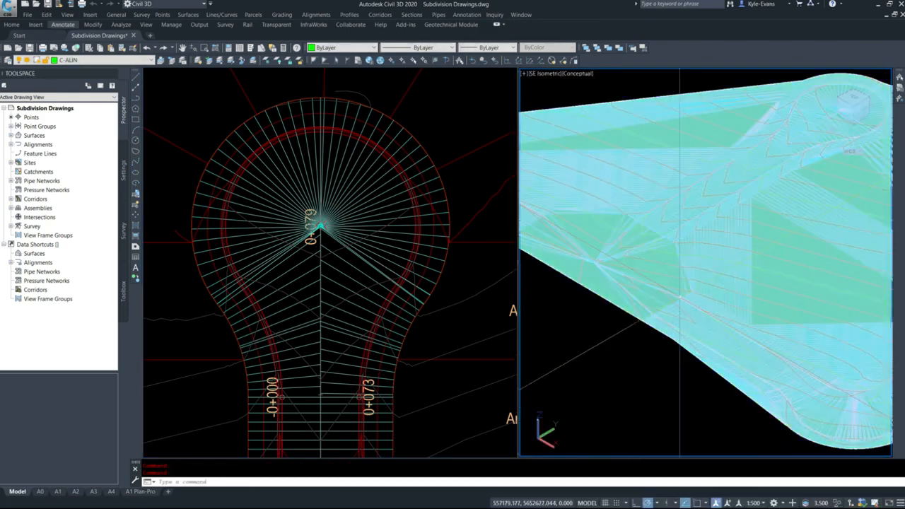
left_click(264, 272)
scroll(276, 213, "down", 5)
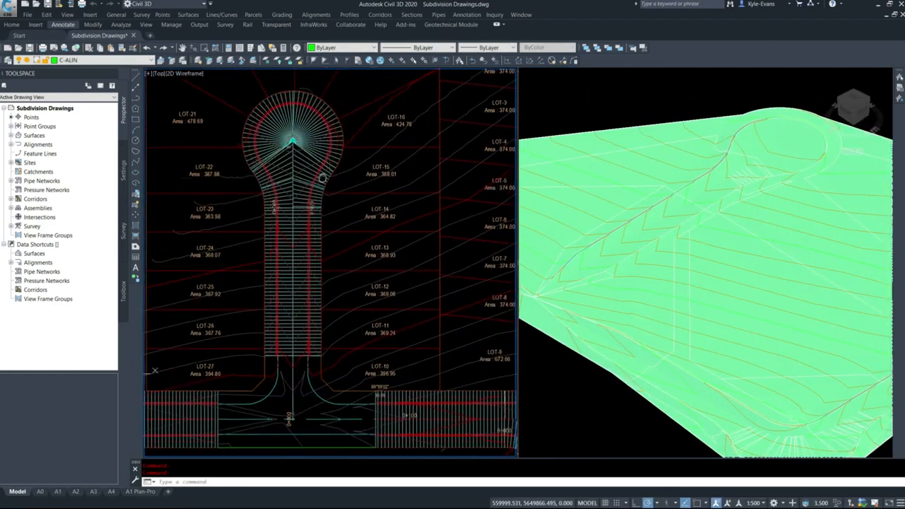
scroll(296, 164, "up", 10)
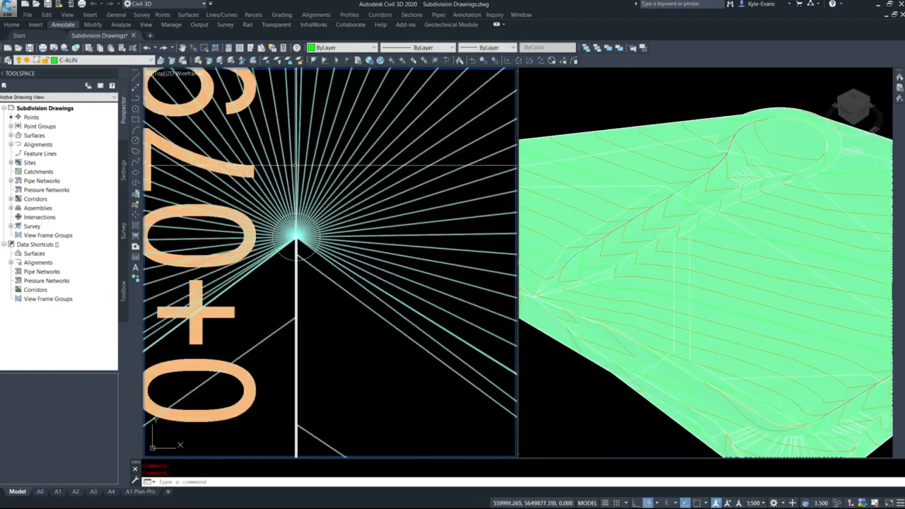
scroll(295, 165, "down", 6)
scroll(362, 189, "up", 3)
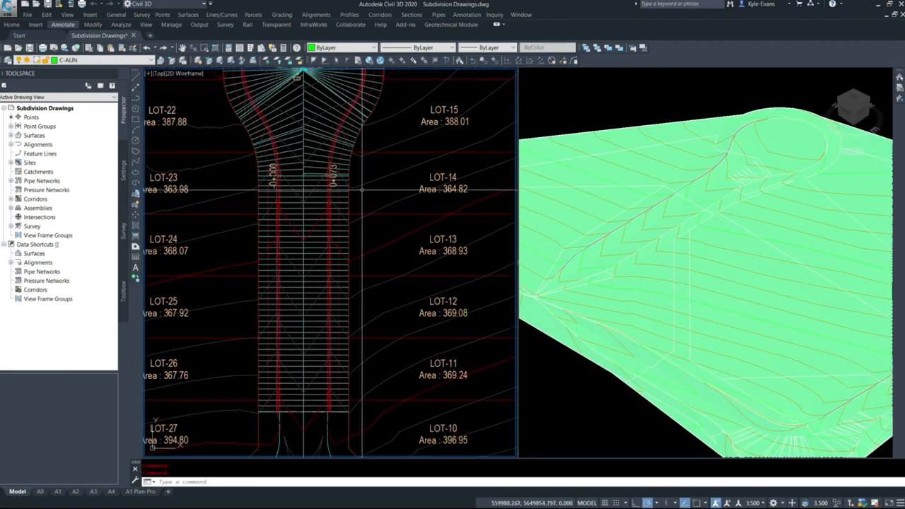
Examine the cul-de-sac road, the outside knuckle and the open intersection area of the corridor in plan
middle_click_drag(305, 167, 302, 285)
middle_click_drag(275, 319, 251, 166)
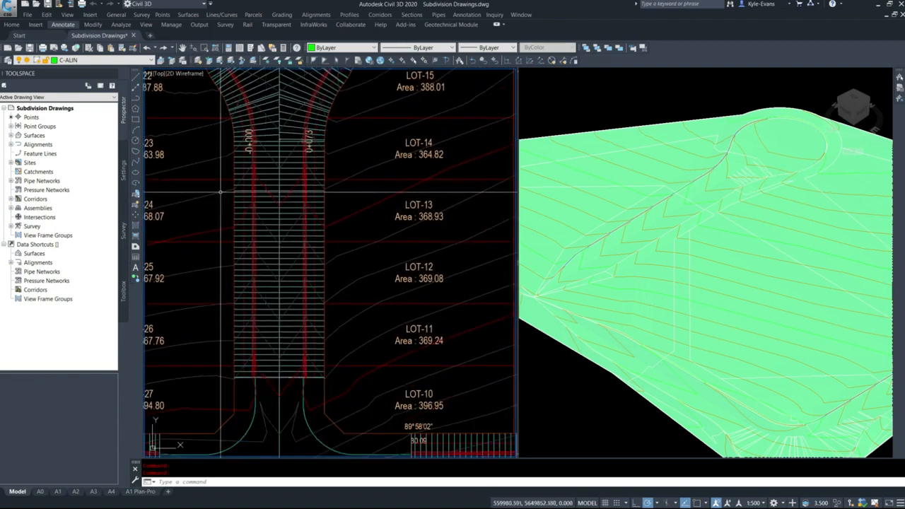
scroll(330, 273, "down", 5)
scroll(329, 318, "up", 6)
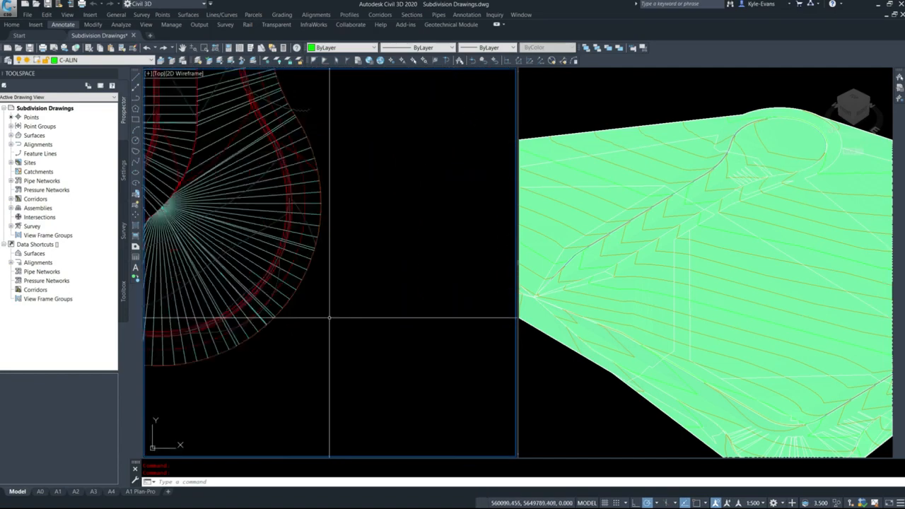
middle_click_drag(298, 267, 393, 496)
scroll(381, 133, "down", 6)
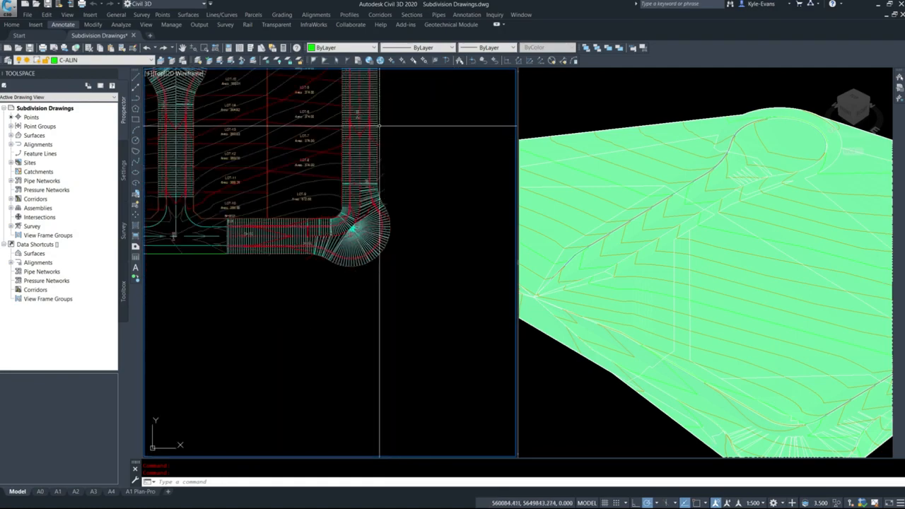
middle_click_drag(380, 126, 400, 247)
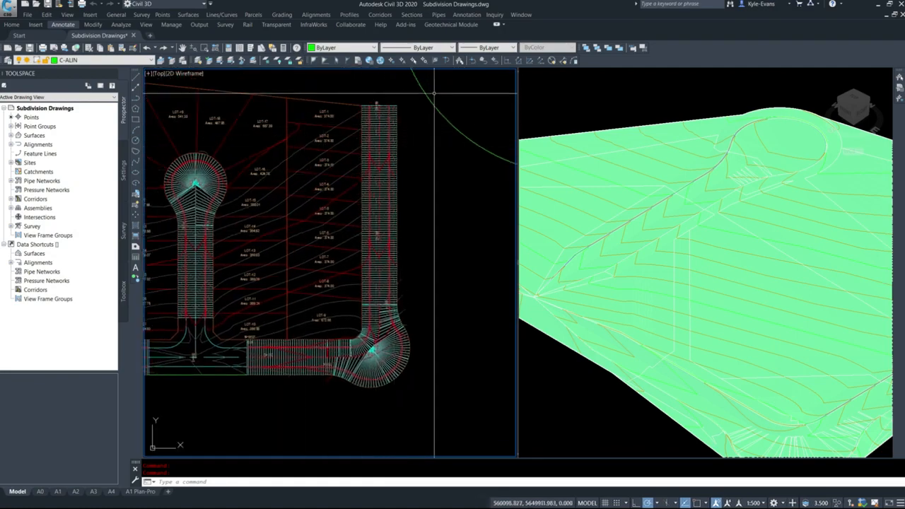
middle_click_drag(218, 318, 297, 304)
scroll(257, 324, "down", 4)
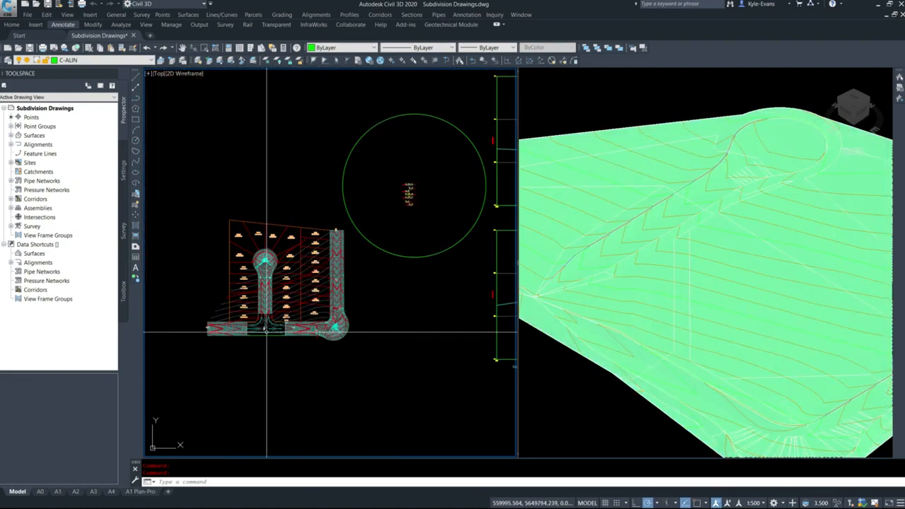
scroll(251, 340, "up", 4)
scroll(286, 283, "up", 2)
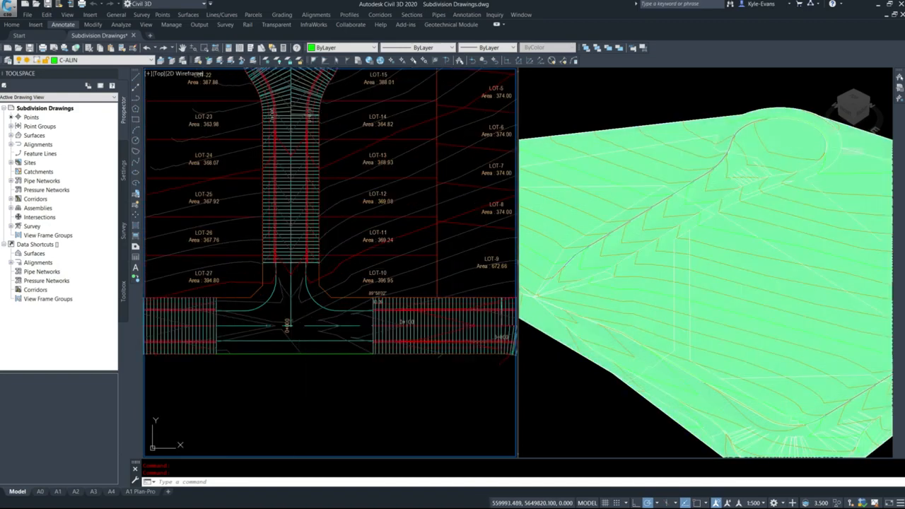
Stretch the intersection end of the Culdesac road region back along its centreline, using a Nearest snap
left_click(290, 256)
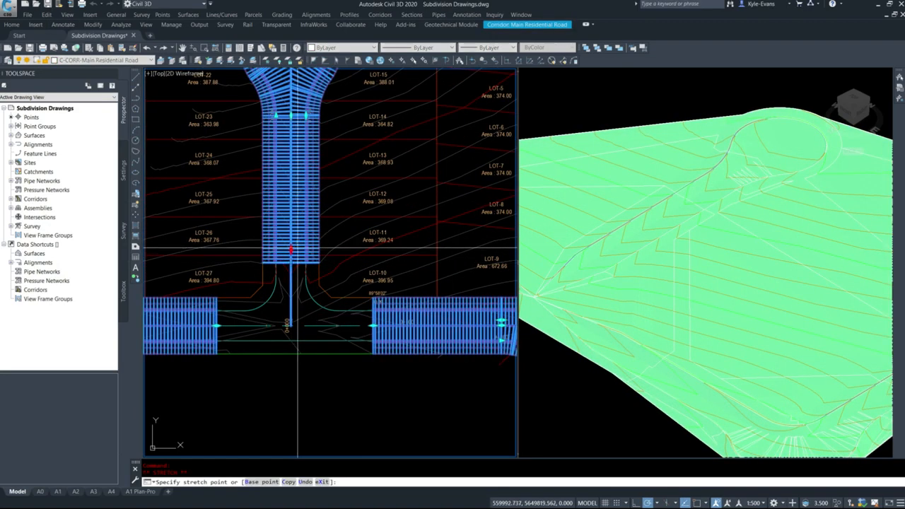
right_click(295, 252, "shift")
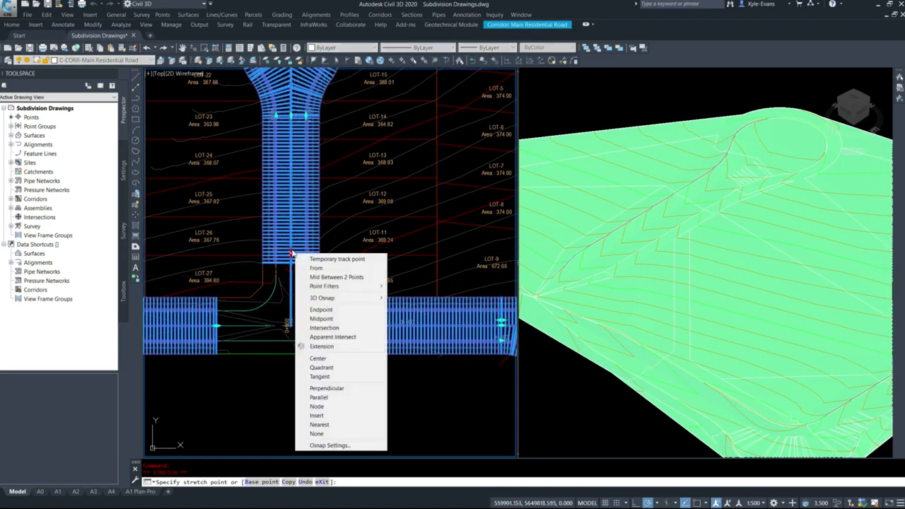
key("r")
scroll(293, 244, "up", 6)
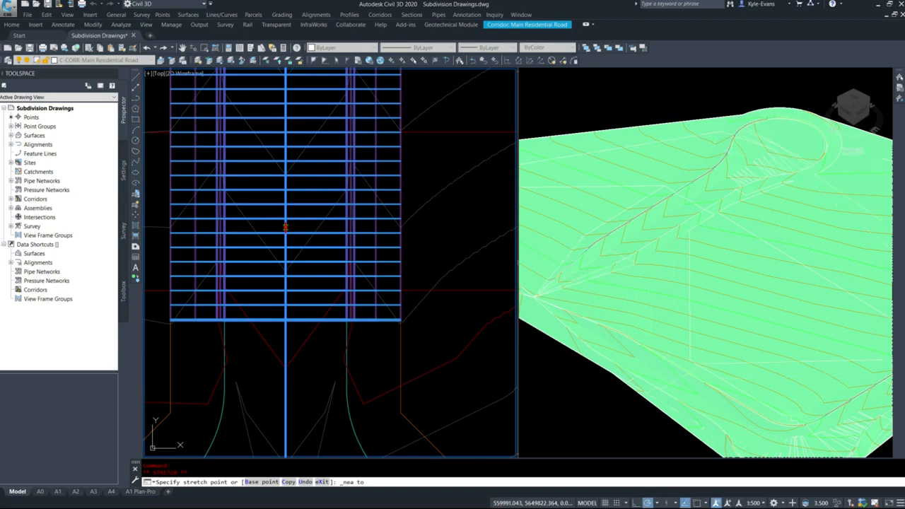
key("Escape")
scroll(285, 227, "down", 5)
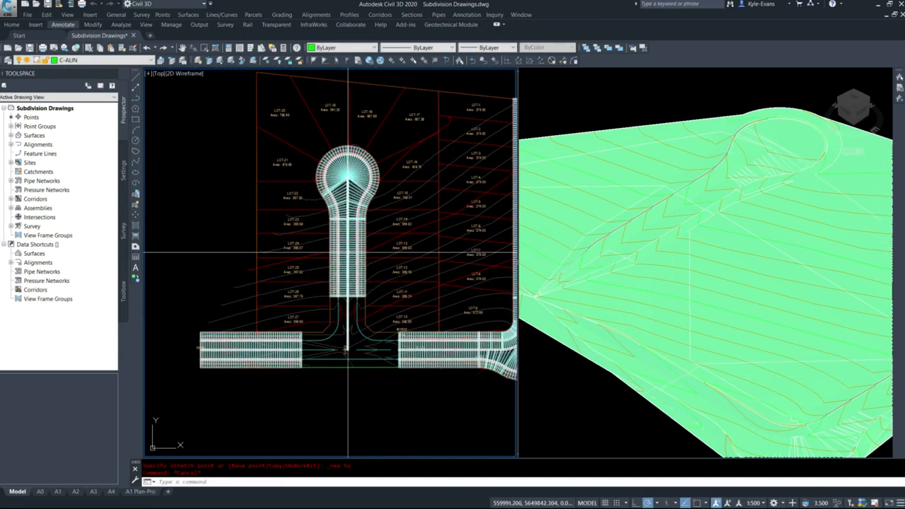
Inspect the selected corridor's regions at the cul-de-sac bulb and the intersection, then clear the selection
left_click(353, 248)
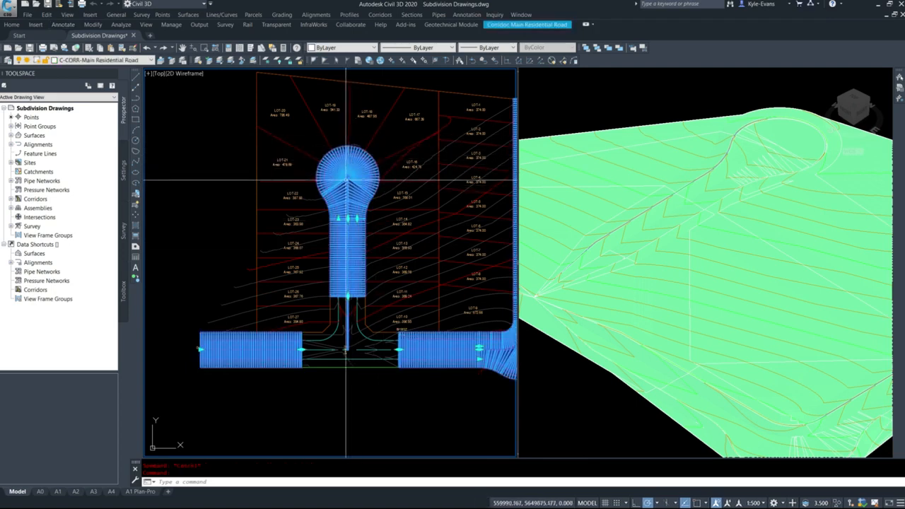
scroll(349, 174, "up", 6)
scroll(344, 163, "down", 6)
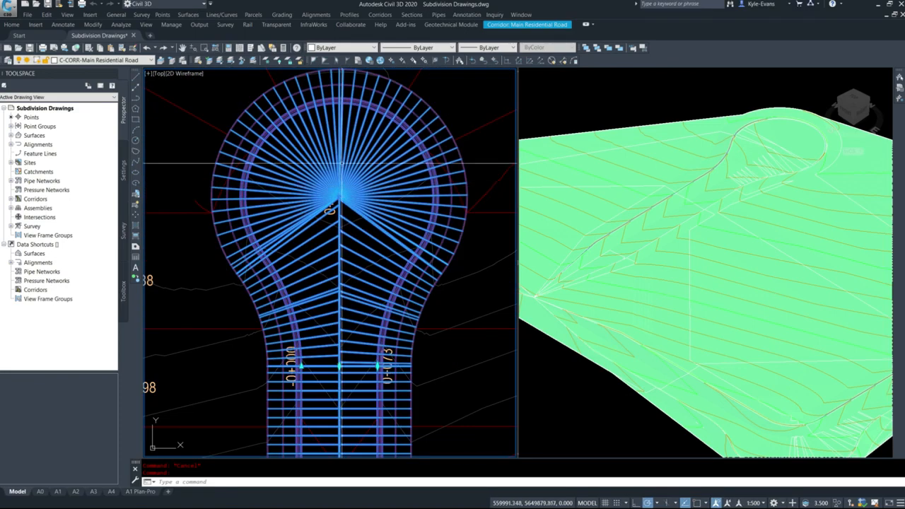
scroll(339, 339, "up", 8)
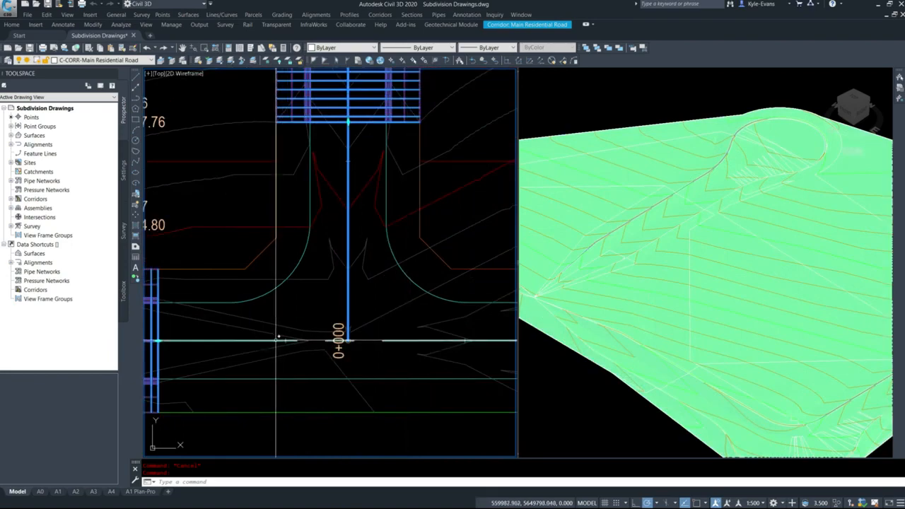
scroll(339, 343, "down", 5)
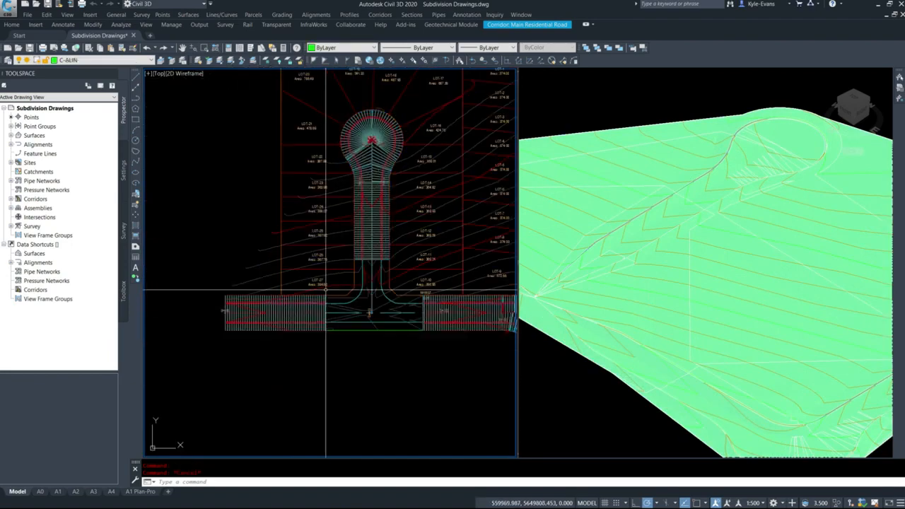
key("Escape")
Split the corridor's Curb Return Left region at the head of the cul-de-sac bulb, in line with the road centreline
scroll(368, 254, "up", 3)
left_click(405, 253)
left_click(420, 250)
left_click(408, 249)
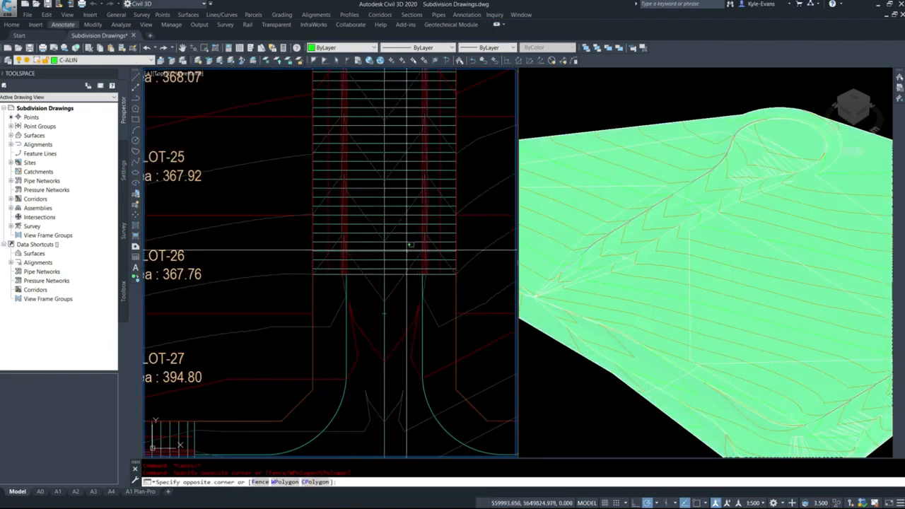
left_click(423, 247)
scroll(370, 393, "down", 4)
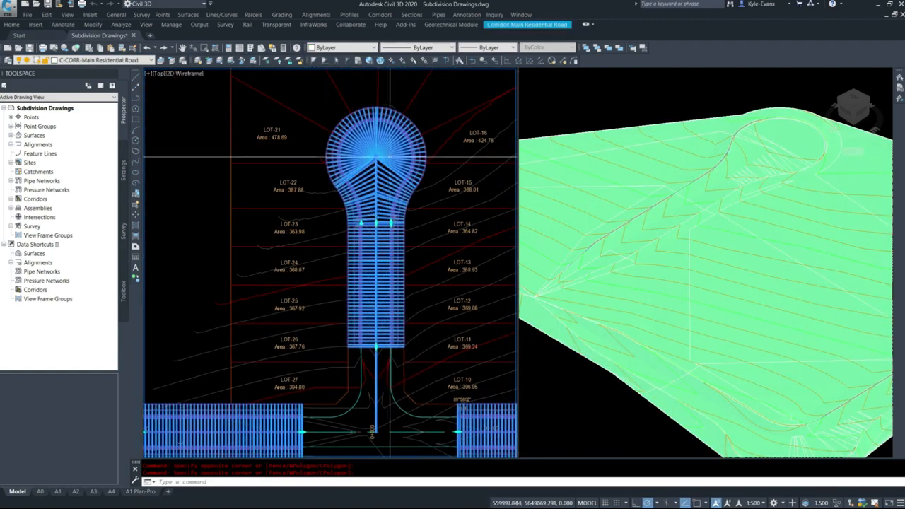
right_click(369, 145)
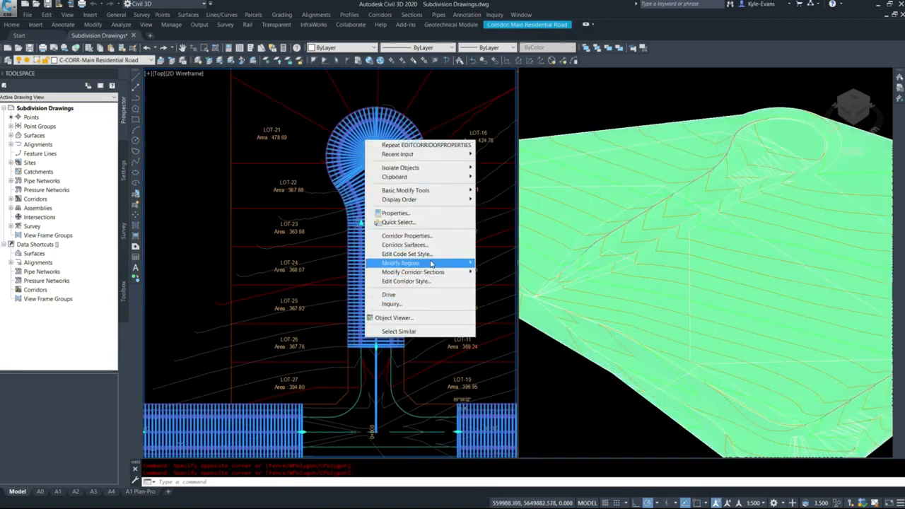
mouse_move(432, 264)
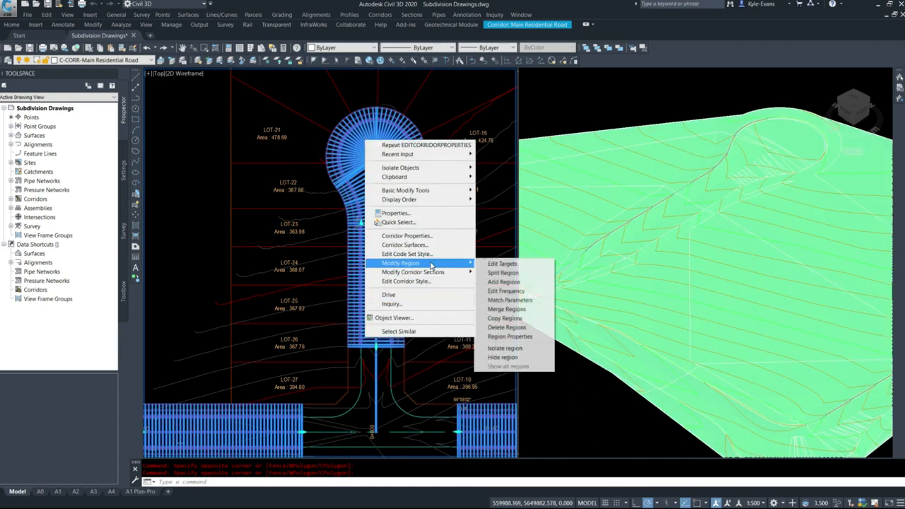
left_click(503, 274)
scroll(385, 111, "up", 8)
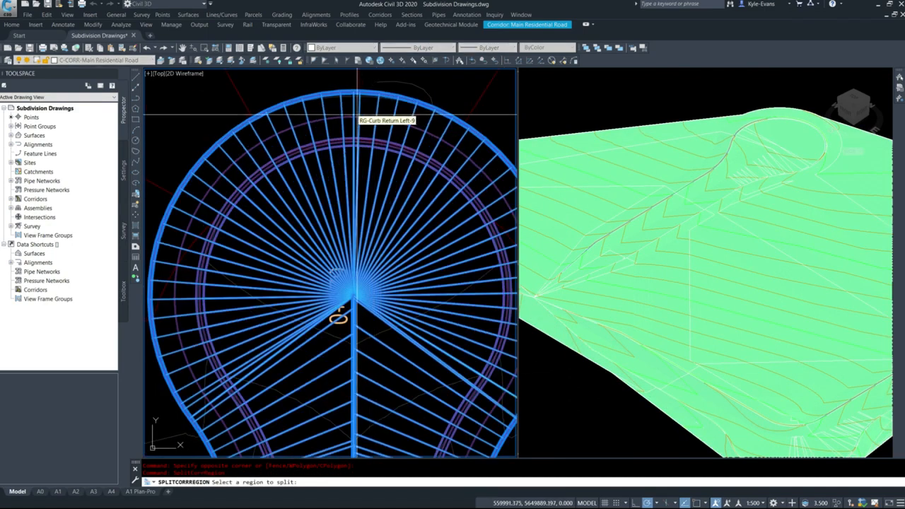
left_click(385, 110)
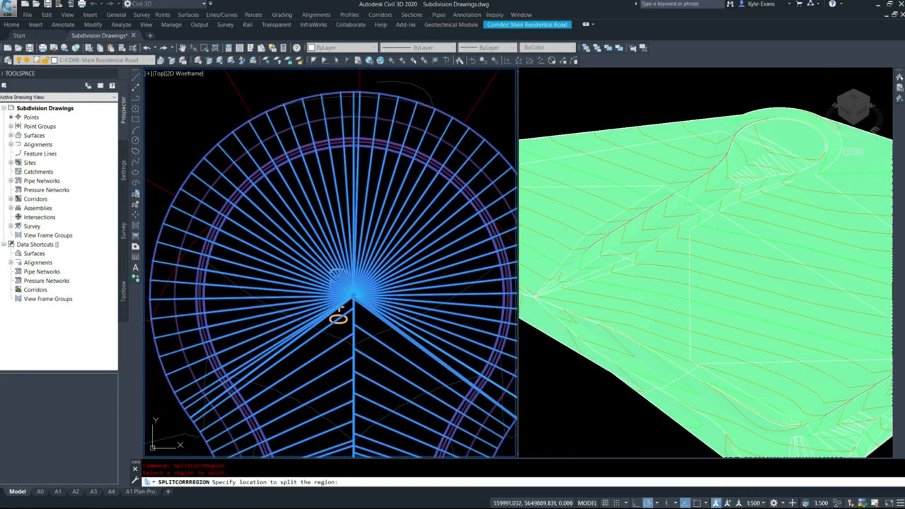
left_click(354, 124)
key("Escape")
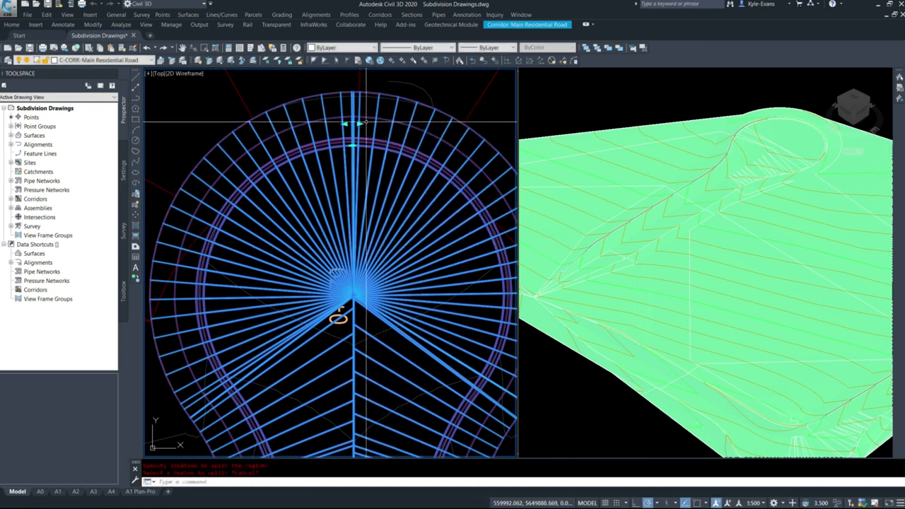
Stretch one end of the split curb return region at the head of the cul-de-sac bulb, leaving a small gap between the two regions
left_click(362, 146)
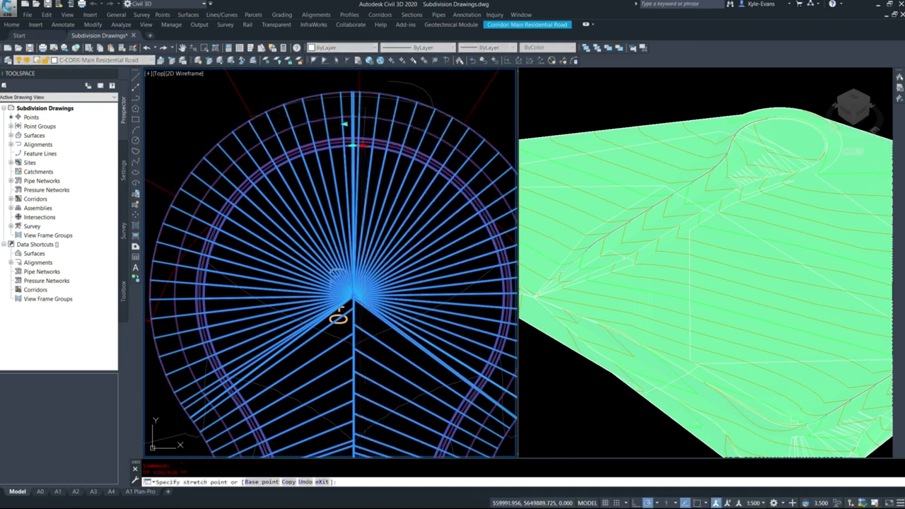
key("Escape")
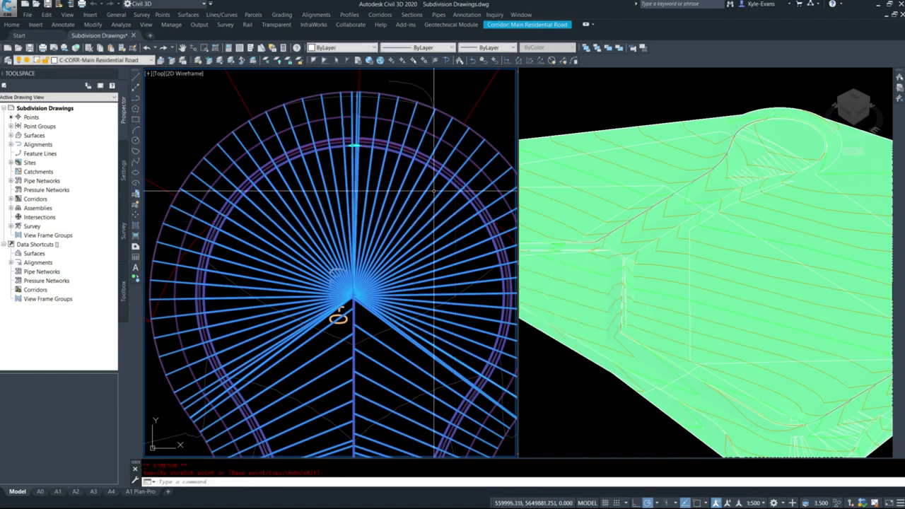
scroll(387, 138, "down", 10)
scroll(384, 235, "up", 2)
scroll(384, 240, "up", 4)
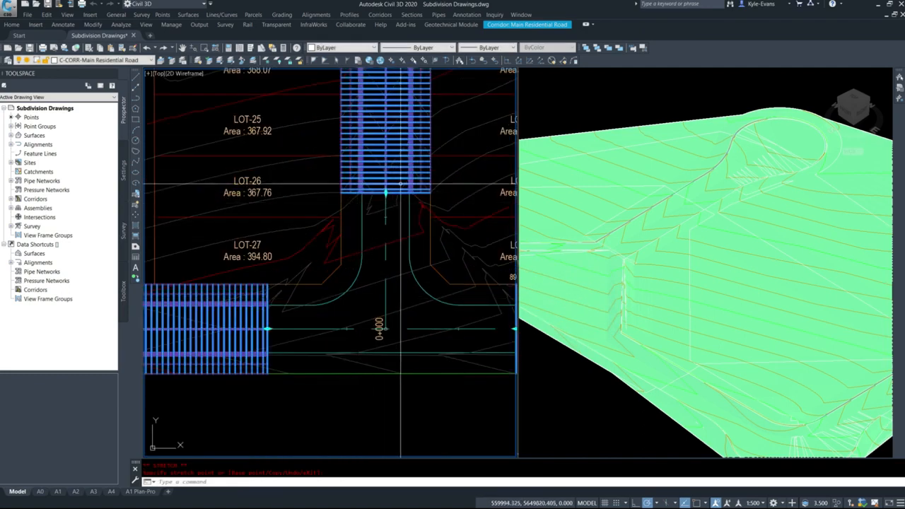
middle_click_drag(380, 184, 399, 361)
scroll(389, 182, "up", 7)
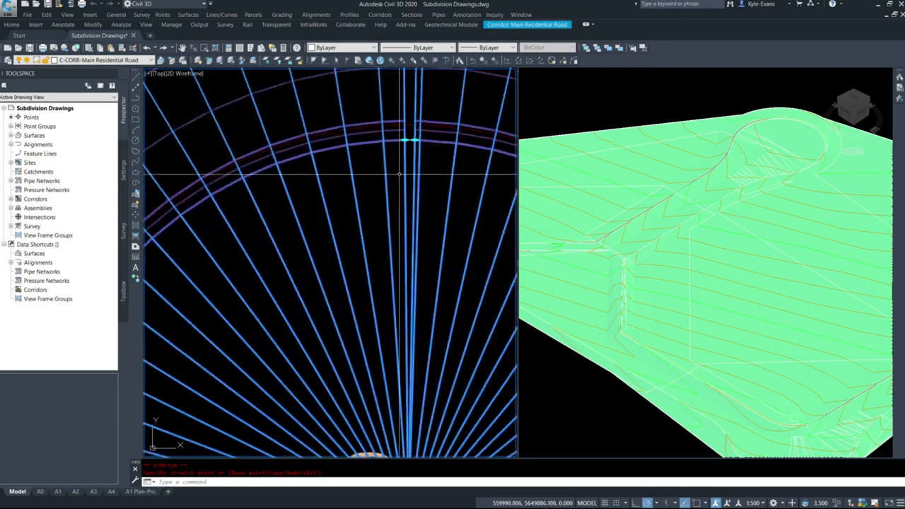
Inspect the corridor between the centre and the head of the cul-de-sac bulb, then clear the selection
scroll(400, 177, "down", 5)
scroll(400, 262, "up", 6)
key("Escape")
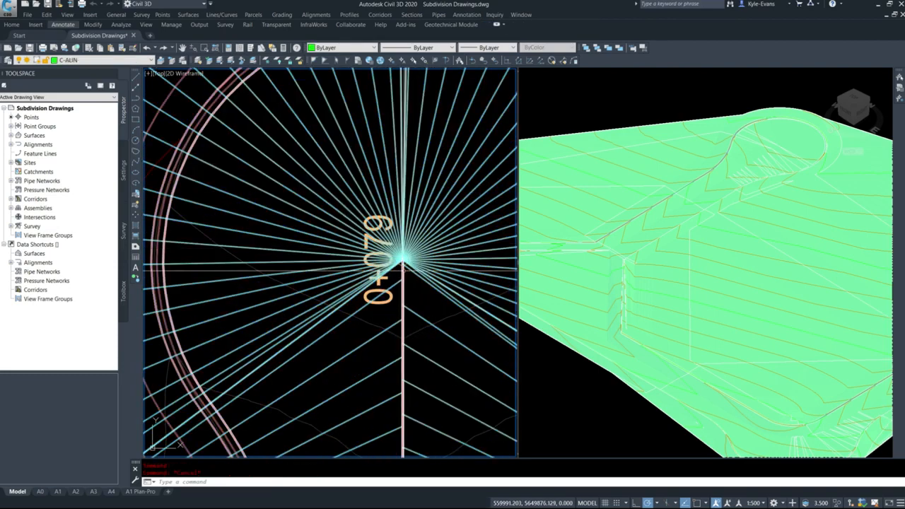
key("Escape")
left_click(404, 271)
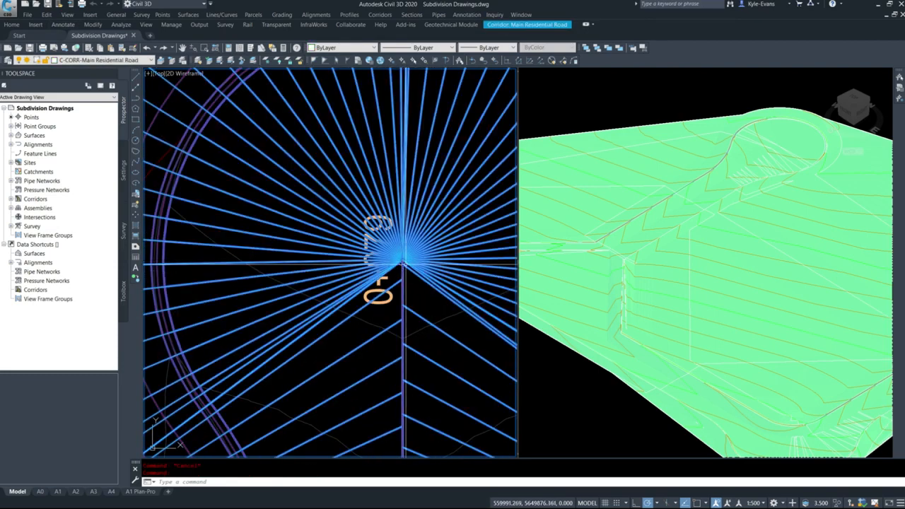
key("Escape")
left_click(402, 269)
scroll(407, 251, "down", 5)
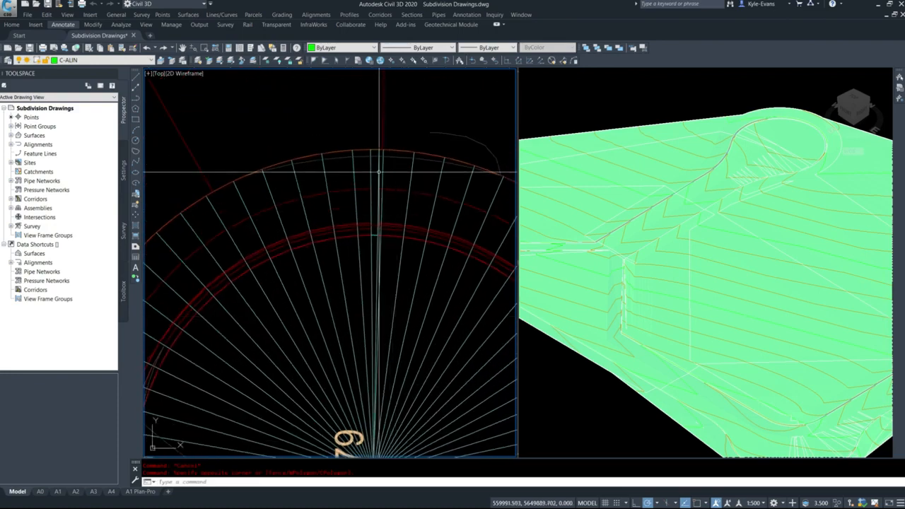
left_click(386, 146)
key("Escape")
scroll(357, 165, "down", 7)
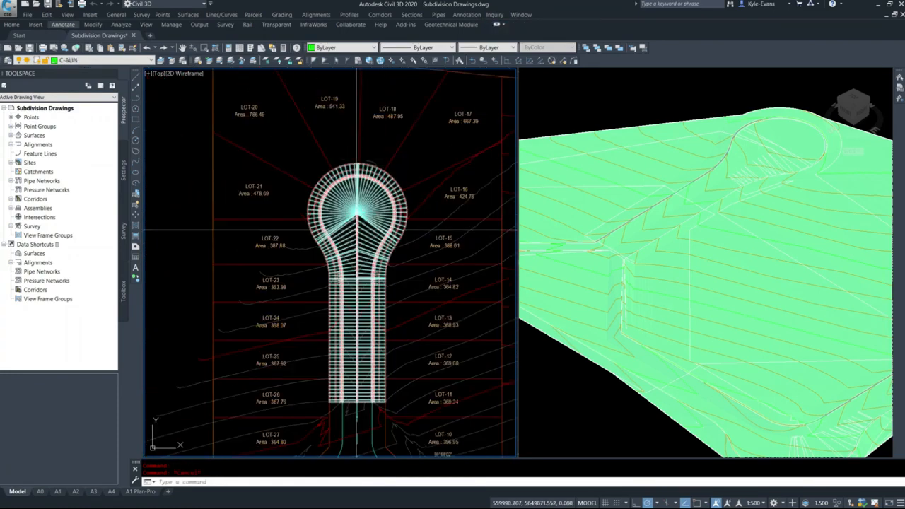
Start a new intersection with CREATEINTERSECTION, picking the cul-de-sac centreline's 0+000 end on the main road with an Endpoint snap
middle_click_drag(362, 276, 352, 165)
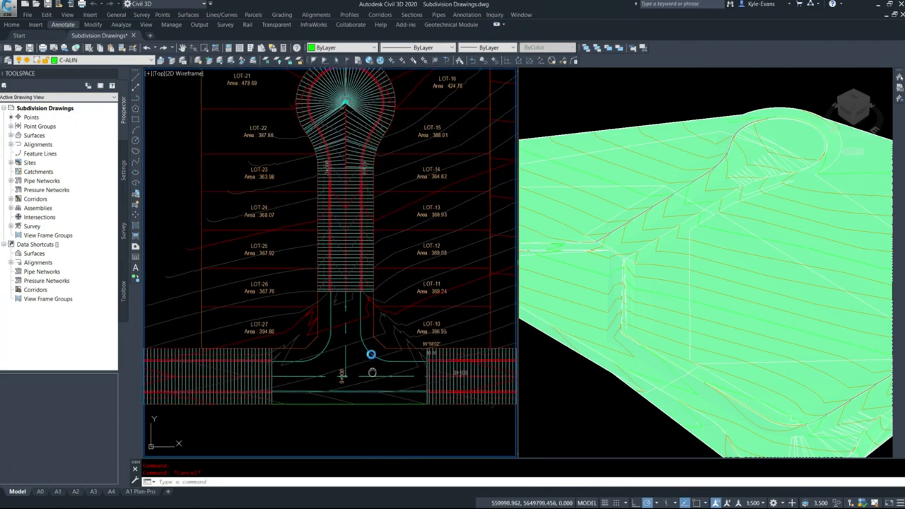
middle_click_drag(370, 359, 373, 323)
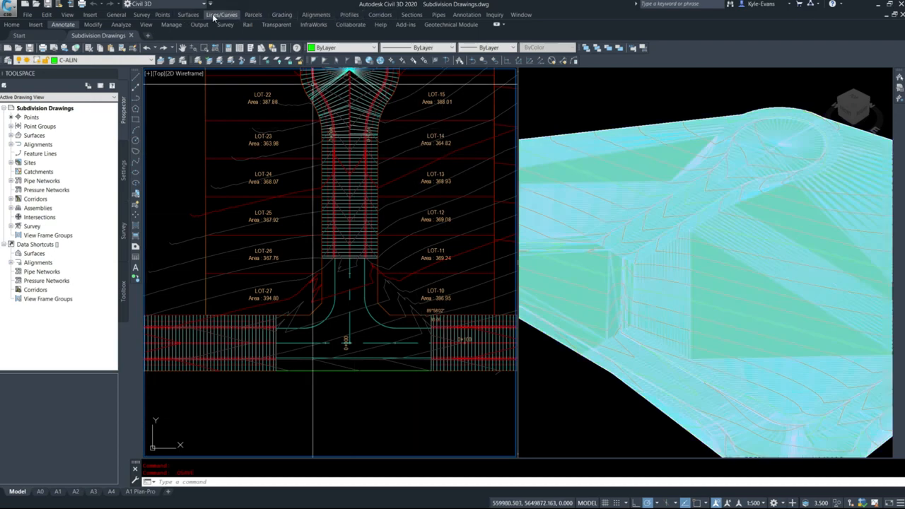
left_click(380, 15)
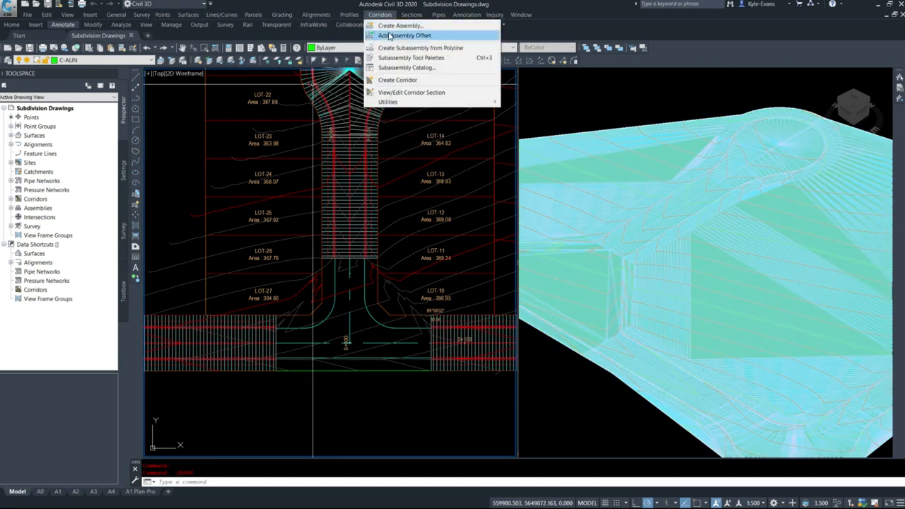
left_click(359, 442)
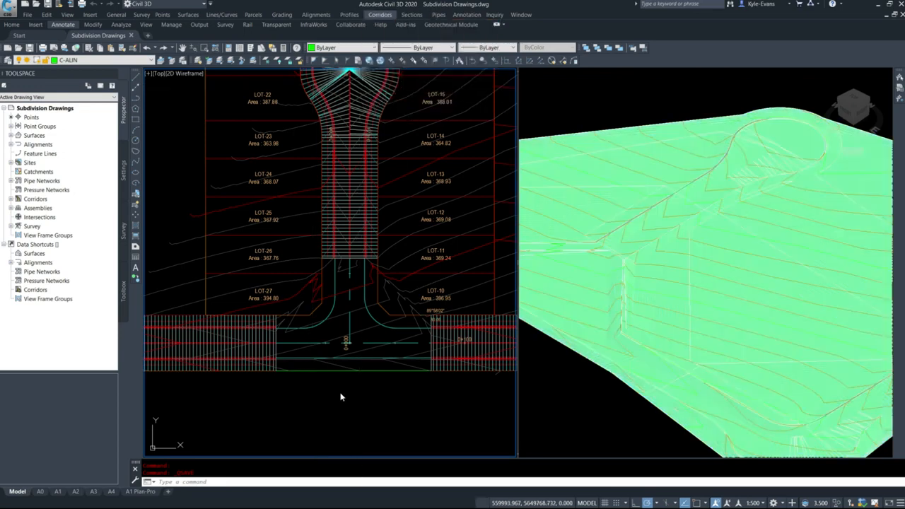
type("cre")
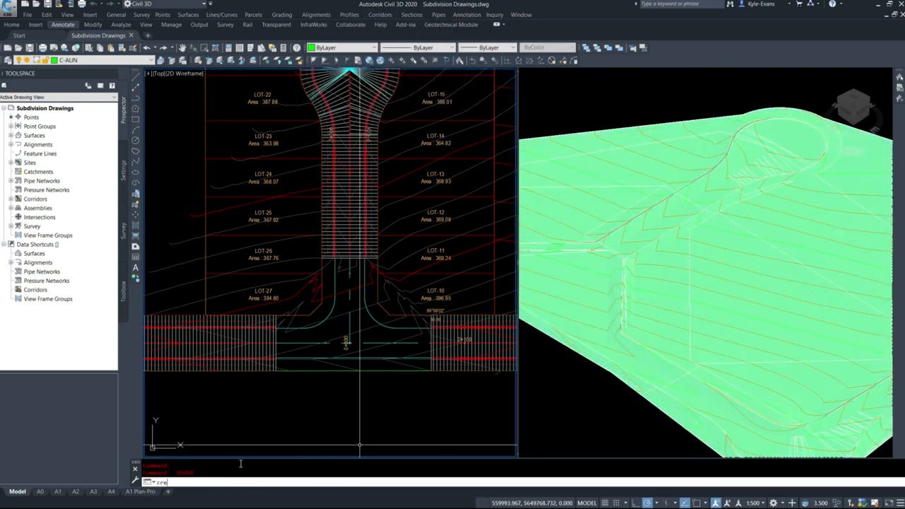
type("ateinter")
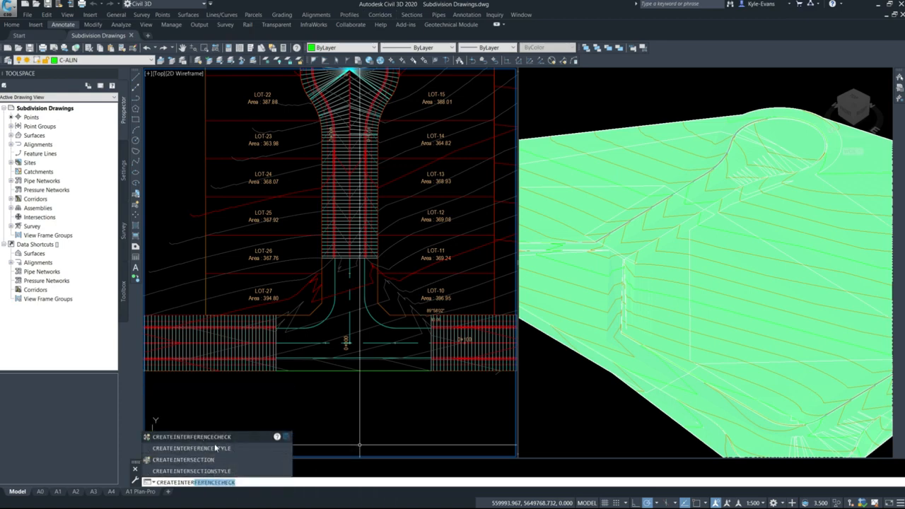
left_click(203, 461)
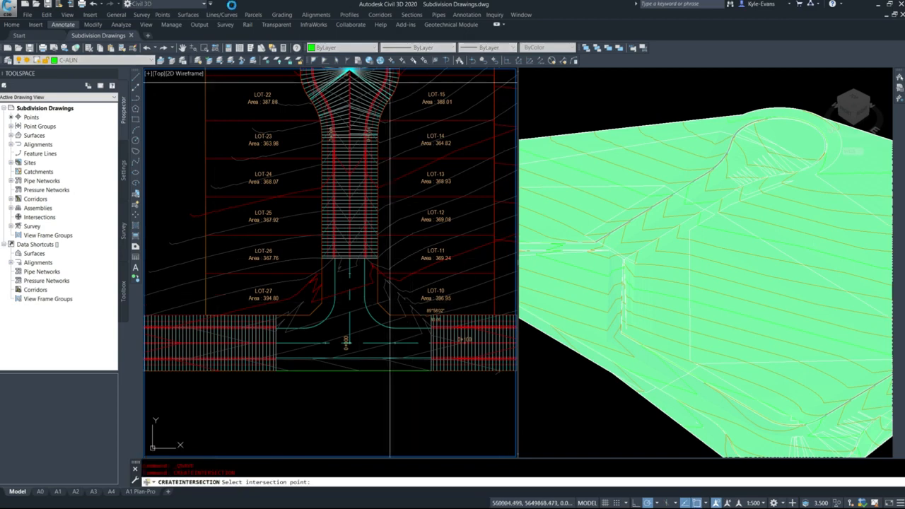
scroll(340, 371, "up", 5)
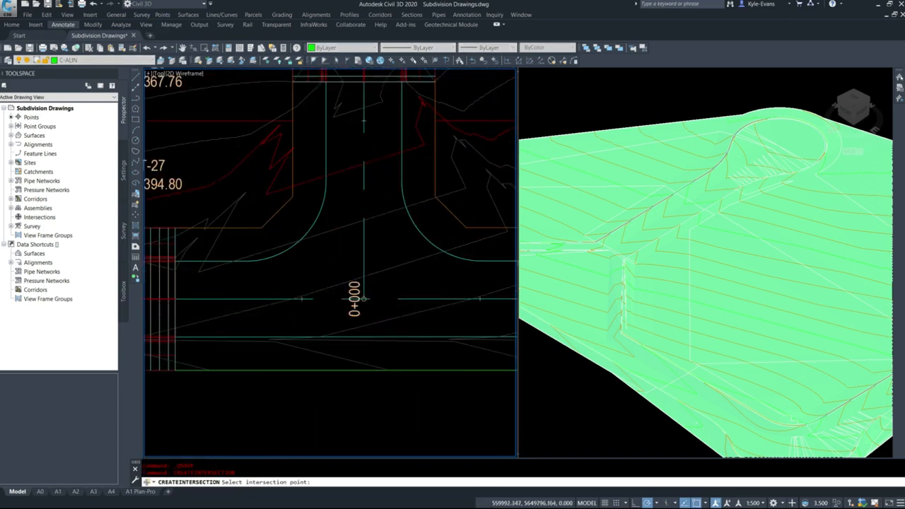
scroll(364, 298, "up", 3)
right_click(339, 269, "shift")
left_click(364, 336)
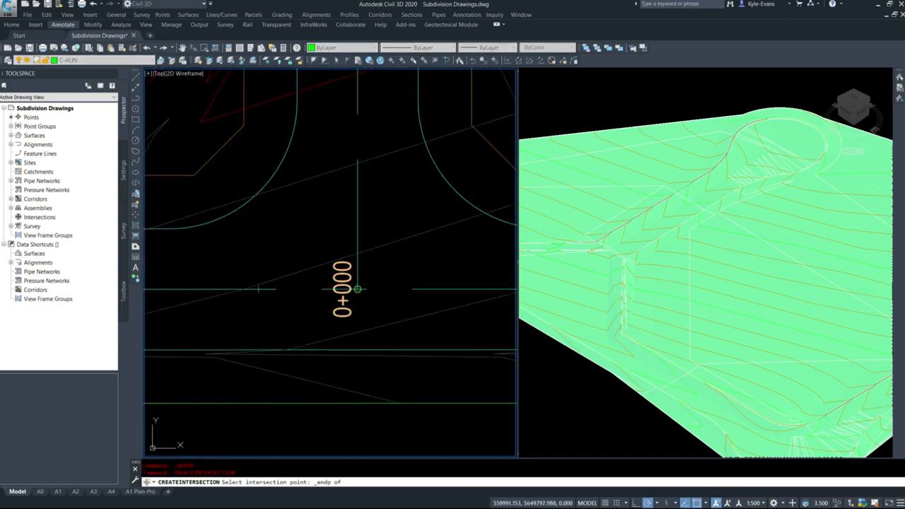
left_click(361, 299)
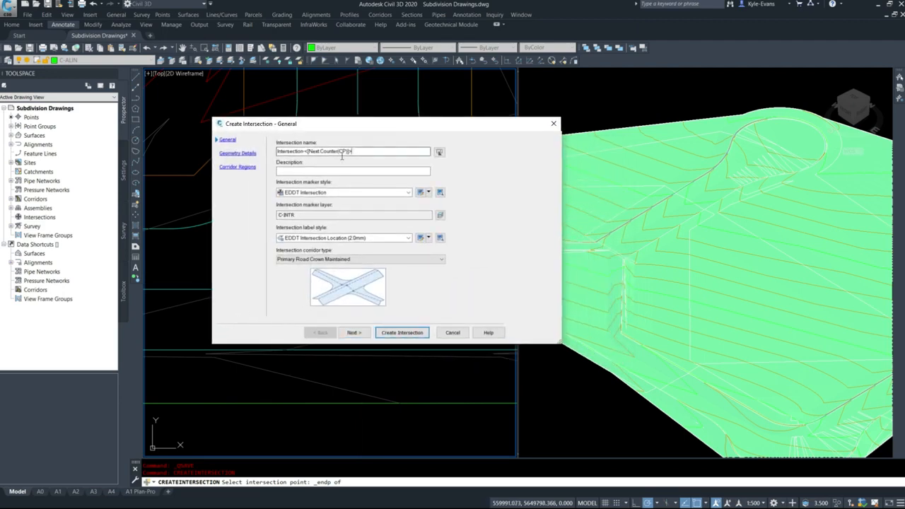
Name the intersection Intersection 1, with label style EDDT Intersection Location (2.5mm) and corridor type Primary Road Crown Maintained
left_click_drag(342, 157, 307, 161)
key("BackSpace")
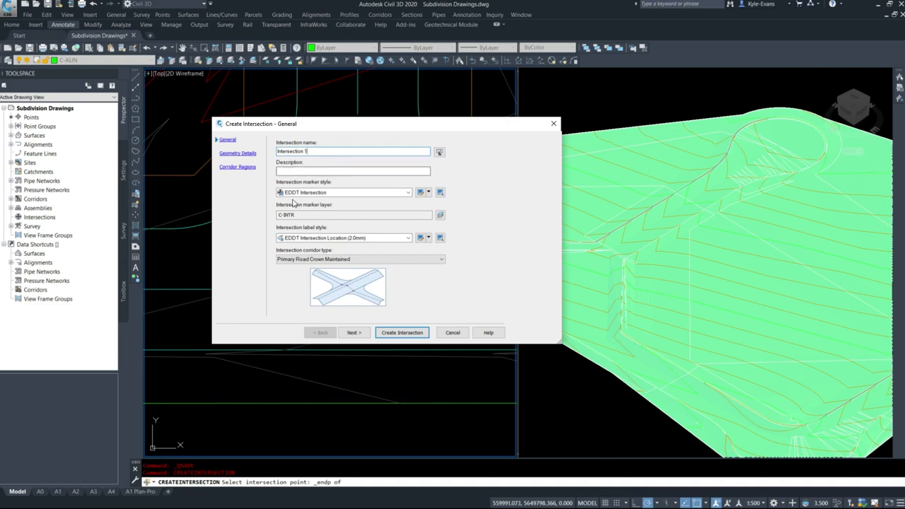
left_click(322, 241)
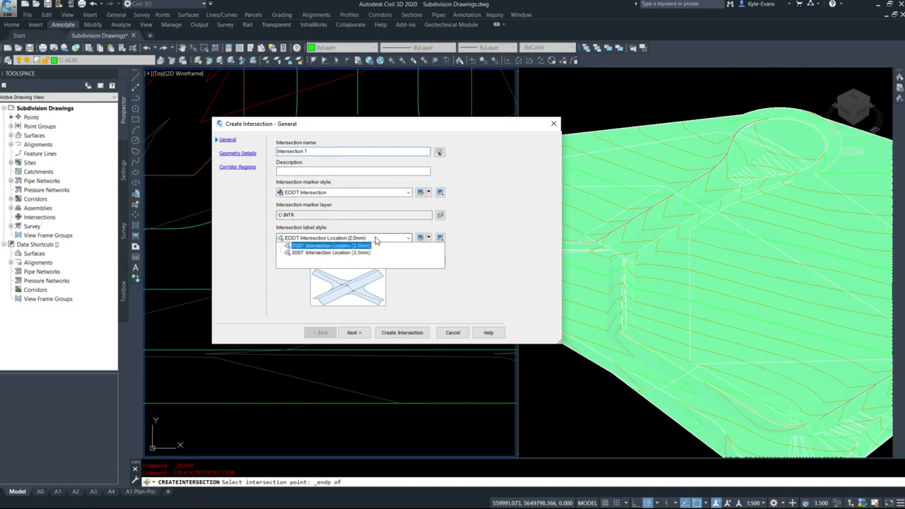
left_click(311, 256)
left_click(314, 260)
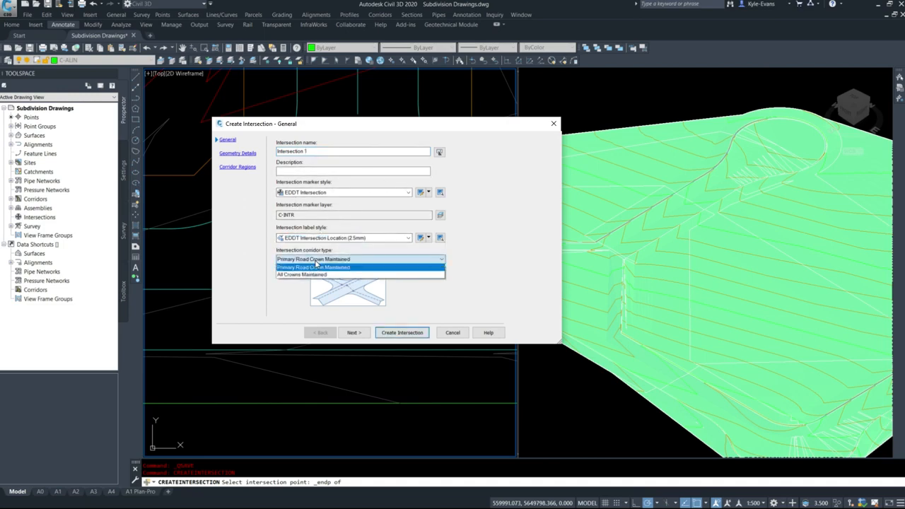
left_click(290, 269)
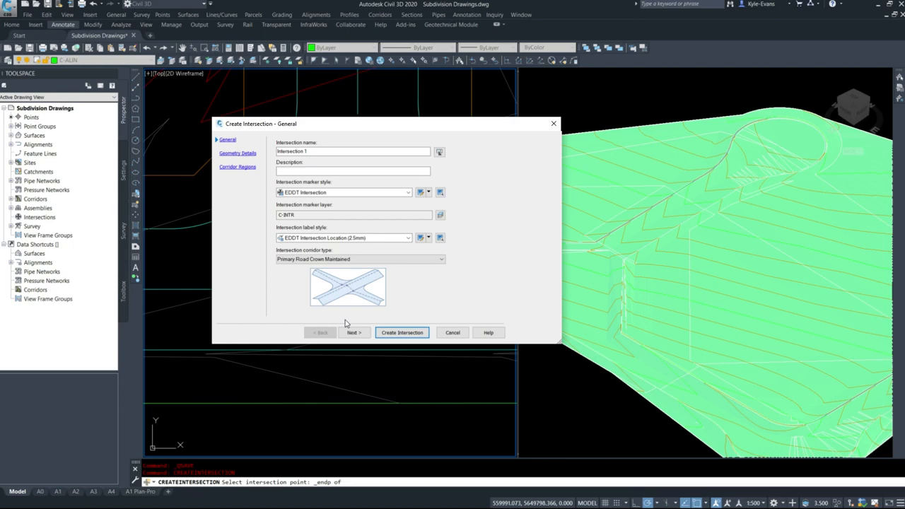
Continue to the geometry details and check the priority, station and profile of the two intersecting alignments
left_click(356, 334)
left_click_drag(372, 127, 284, 68)
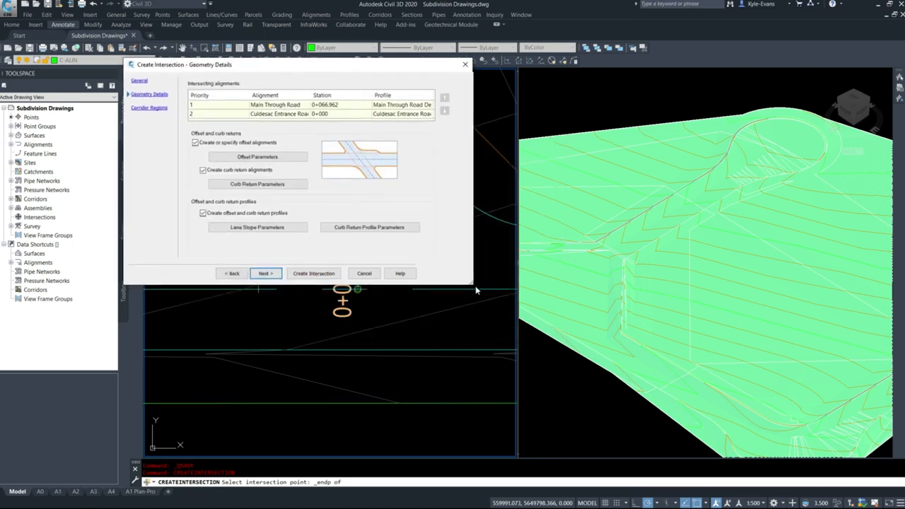
left_click_drag(475, 289, 517, 359)
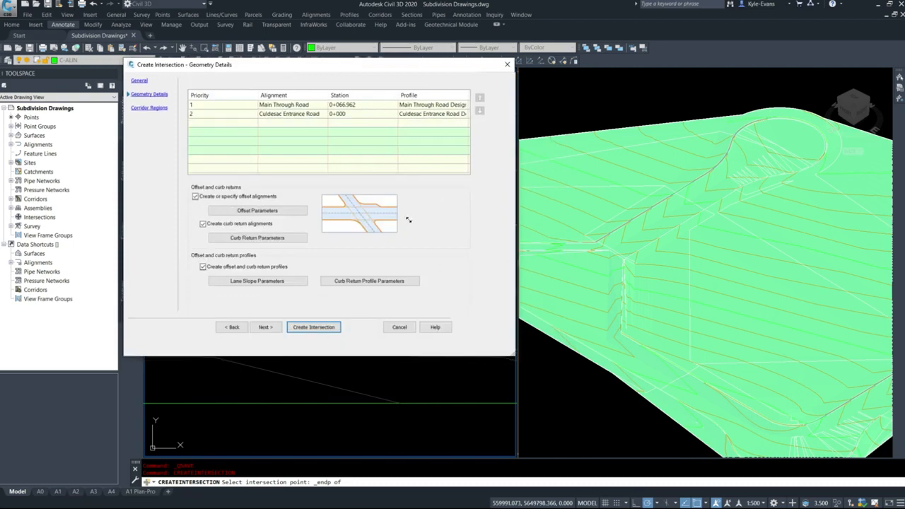
left_click(281, 107)
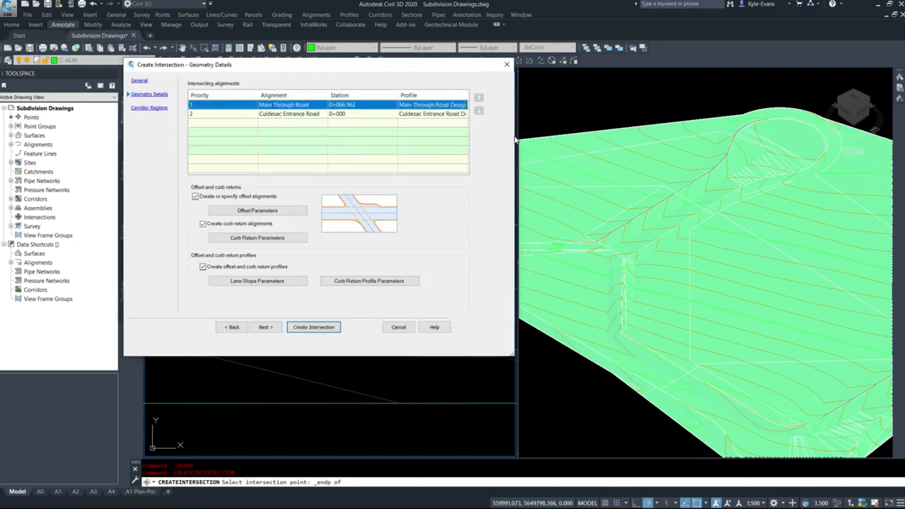
left_click_drag(512, 353, 574, 351)
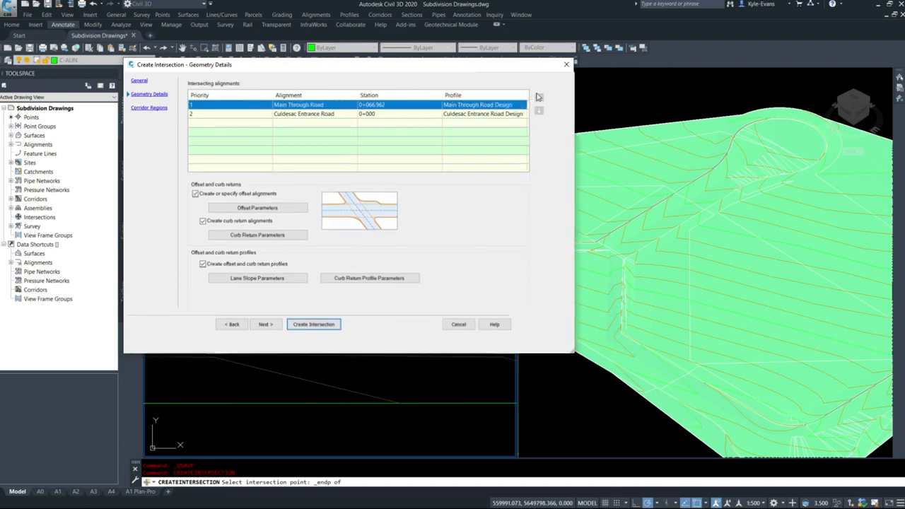
left_click(508, 114)
left_click(504, 106)
left_click(493, 115)
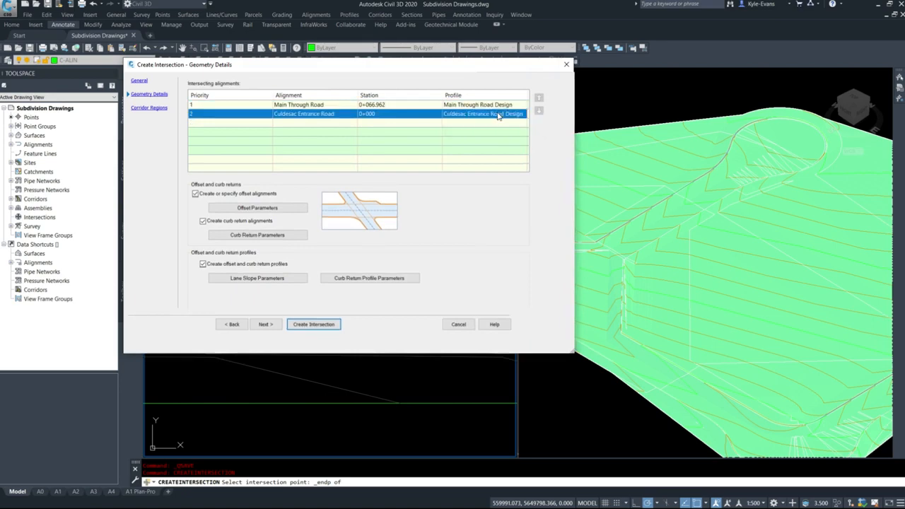
Set the left and right offset values of the primary road, Main Through Road, to 4.25 m
left_click(264, 210)
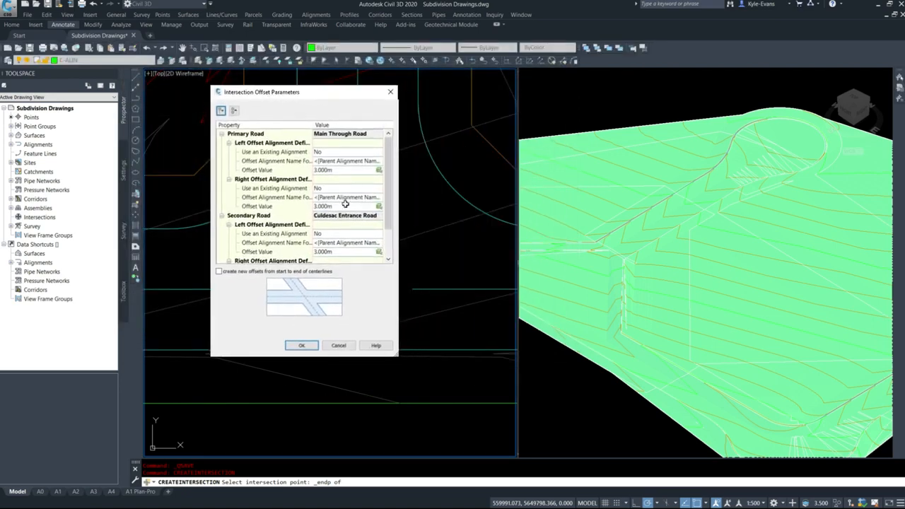
left_click(335, 170)
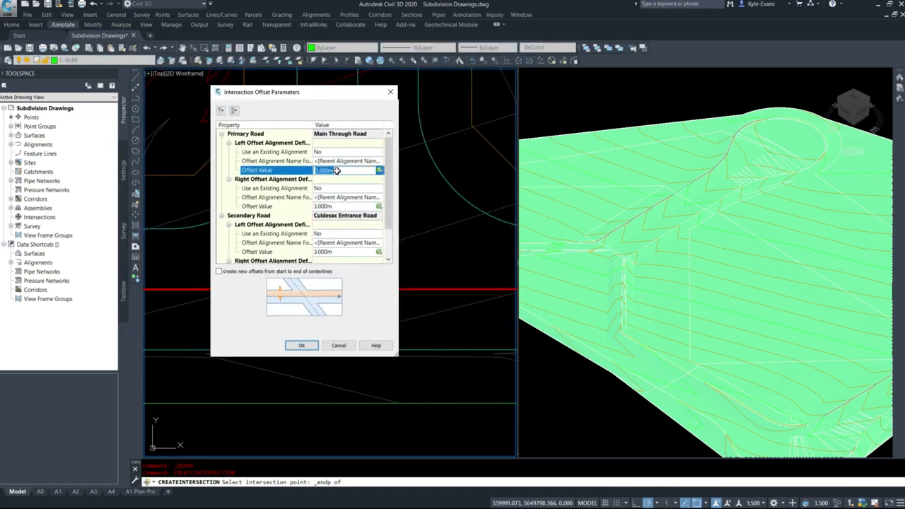
type("4.25")
left_click(333, 205)
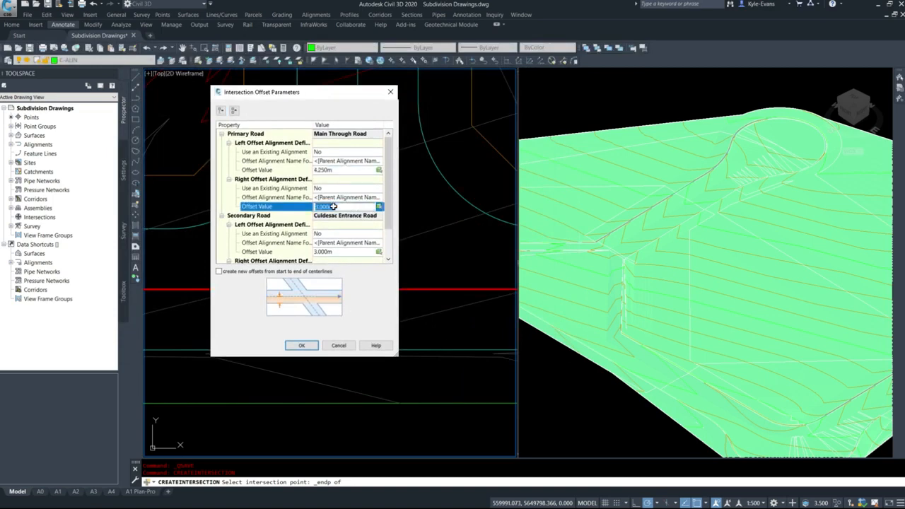
type("4.25")
Set the left and right offset values of the secondary road, Culdesac Entrance Road, to 4.25 m and accept the offset parameters
scroll(337, 212, "down", 1)
left_click(339, 216)
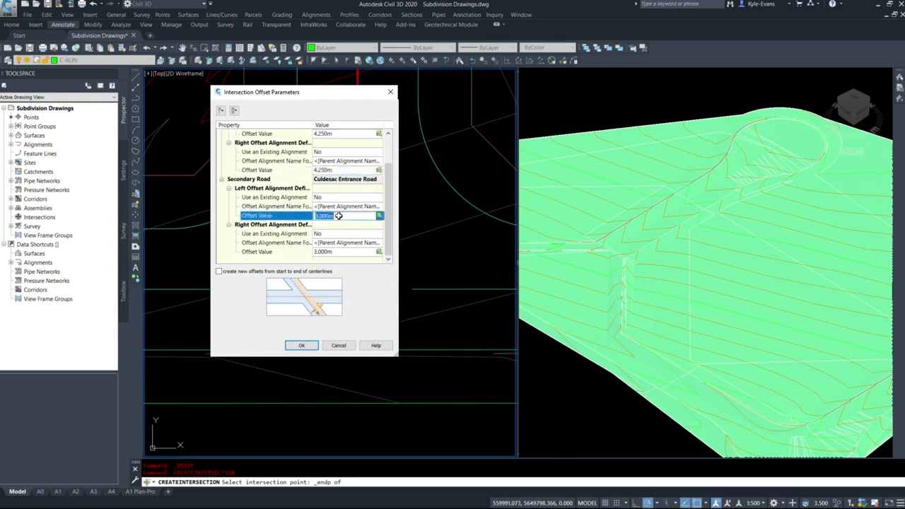
type("4.25")
left_click(335, 252)
type("4.2")
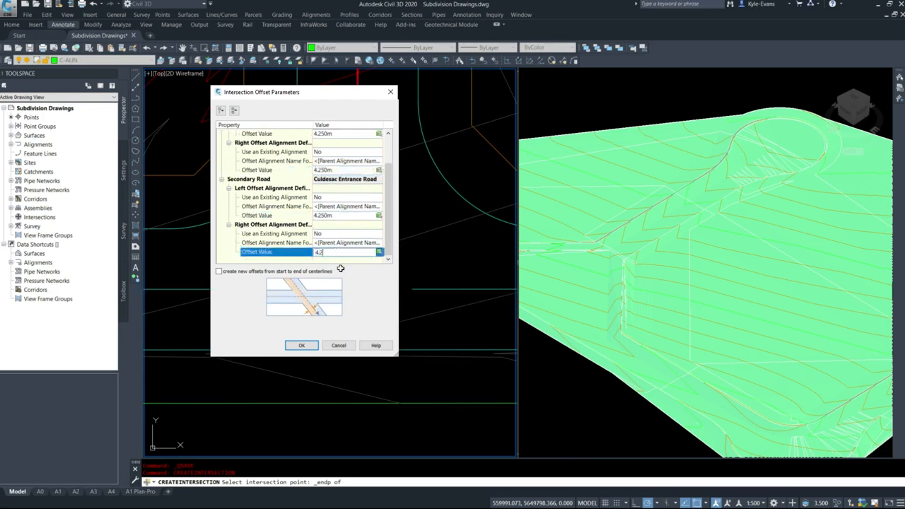
type("5")
left_click(340, 225)
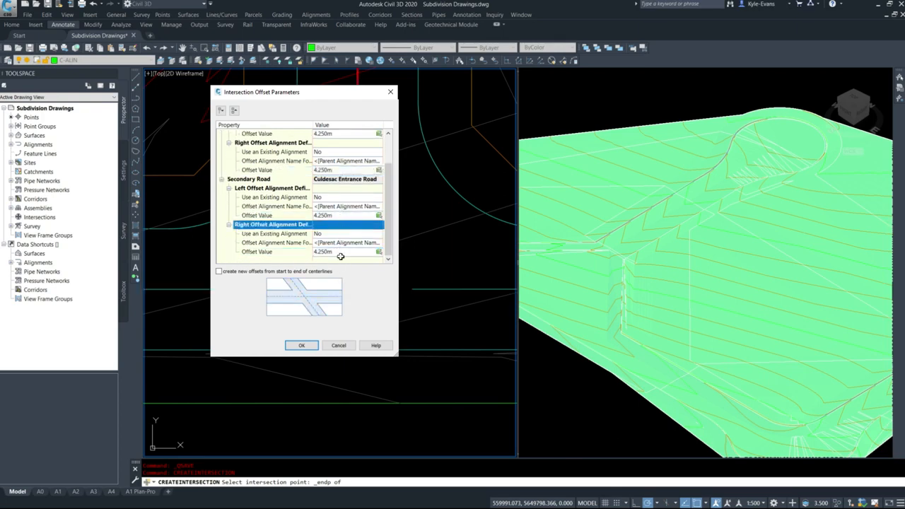
left_click(304, 346)
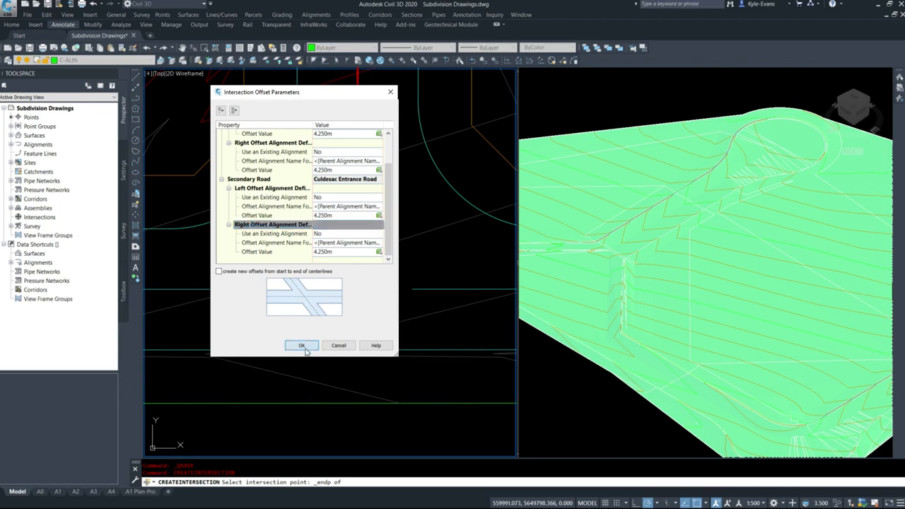
Set the circular fillet curb return radius to 9 m for both the NE and NW quadrants
left_click(260, 236)
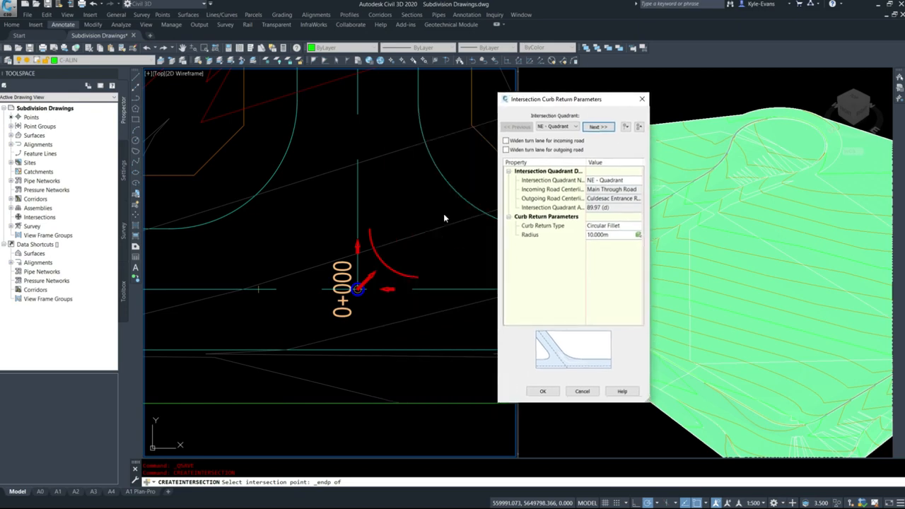
left_click_drag(540, 105, 612, 106)
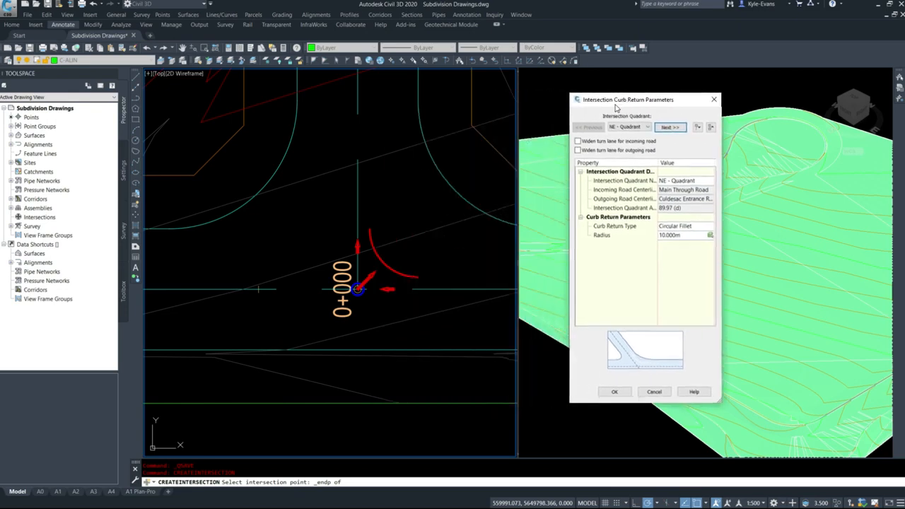
left_click(675, 237)
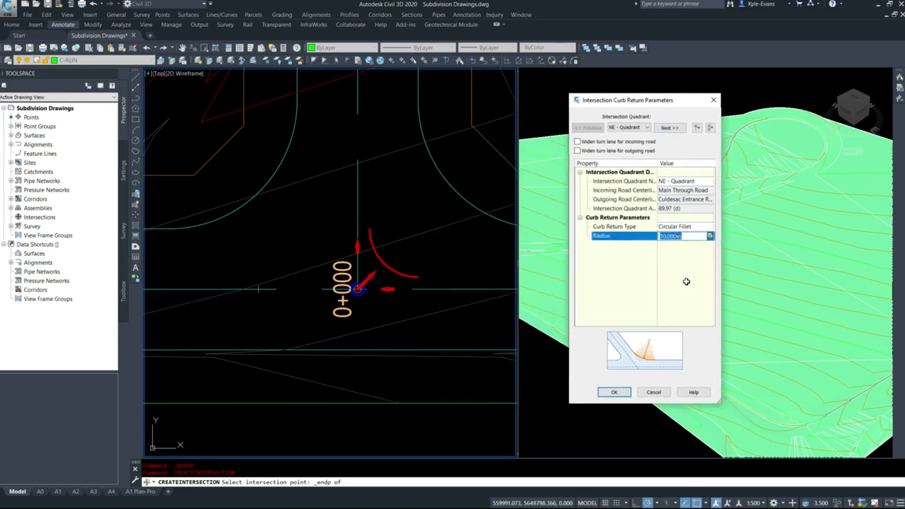
type("9")
key("Return")
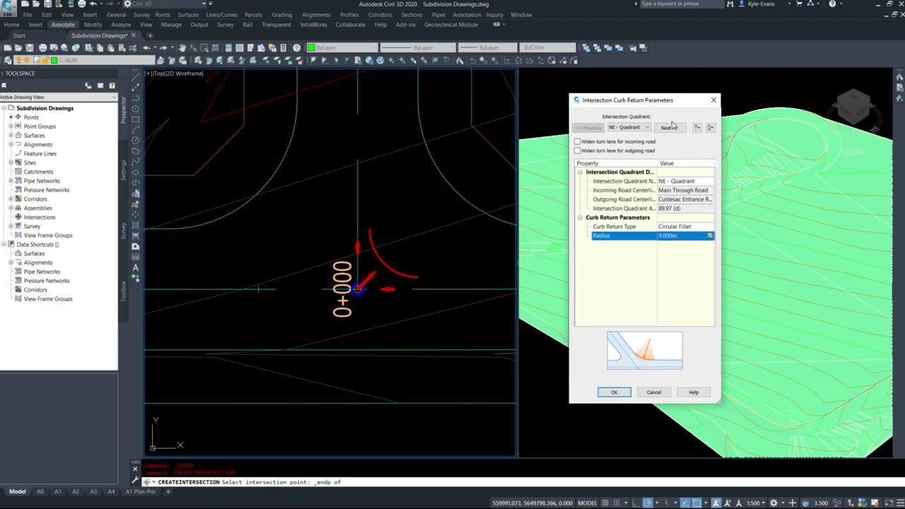
left_click(669, 127)
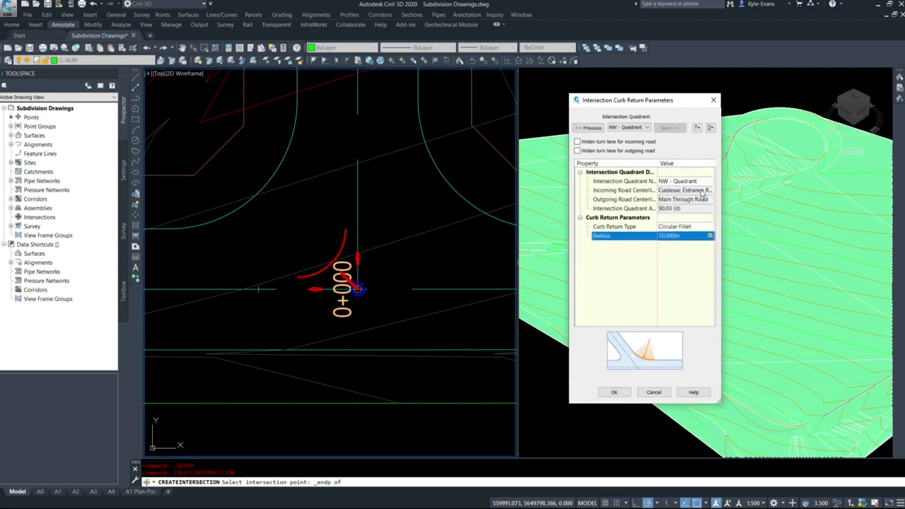
type("9")
key("Return")
left_click(614, 392)
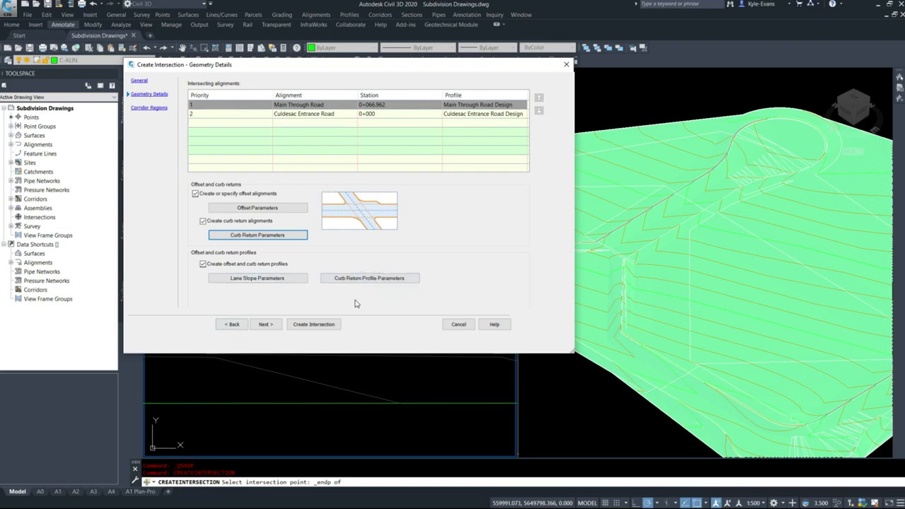
Continue to the corridor regions and apply the Curb Return Right assembly to the curb return fillets
left_click(267, 326)
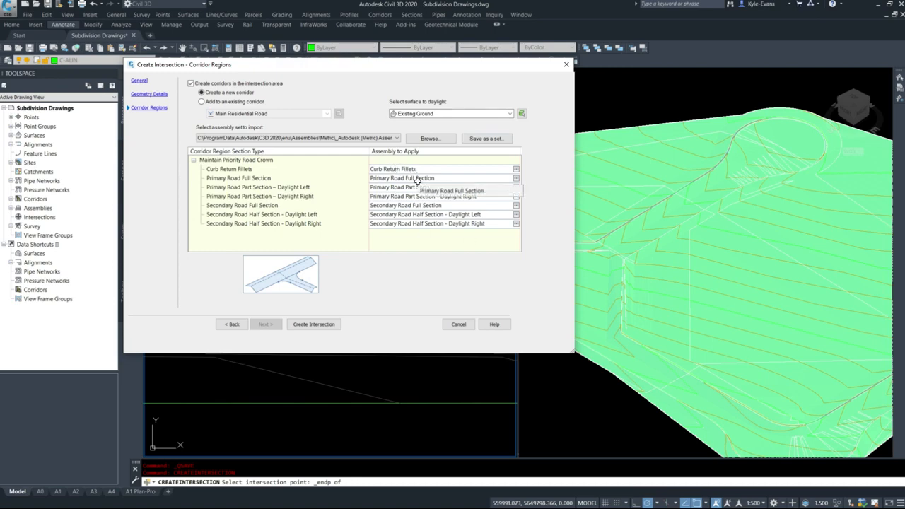
left_click(516, 169)
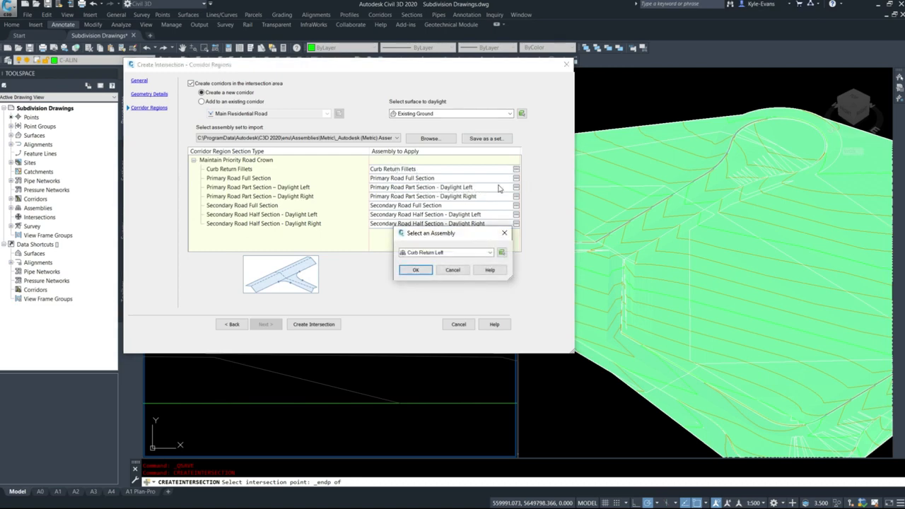
left_click(447, 253)
left_click(442, 269)
left_click(416, 271)
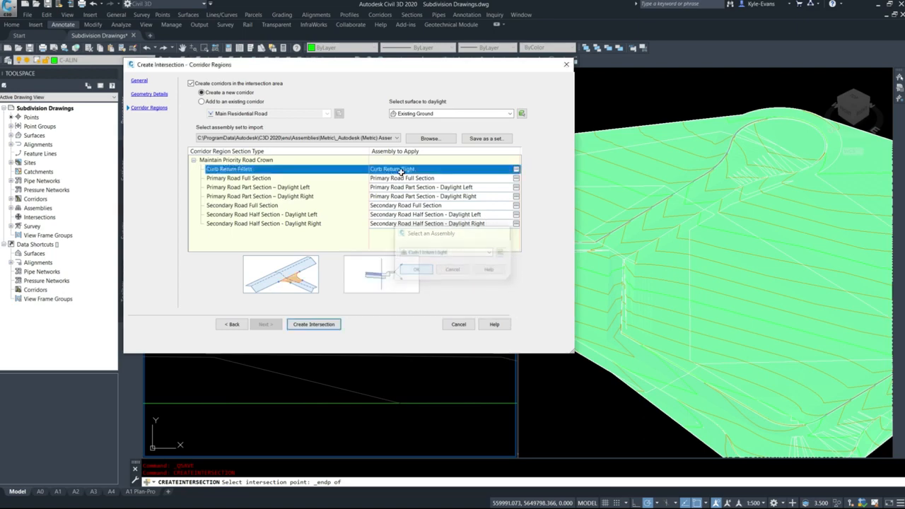
Apply the Residential Road Main assembly to the Primary Road Full Section
left_click(516, 178)
left_click(456, 252)
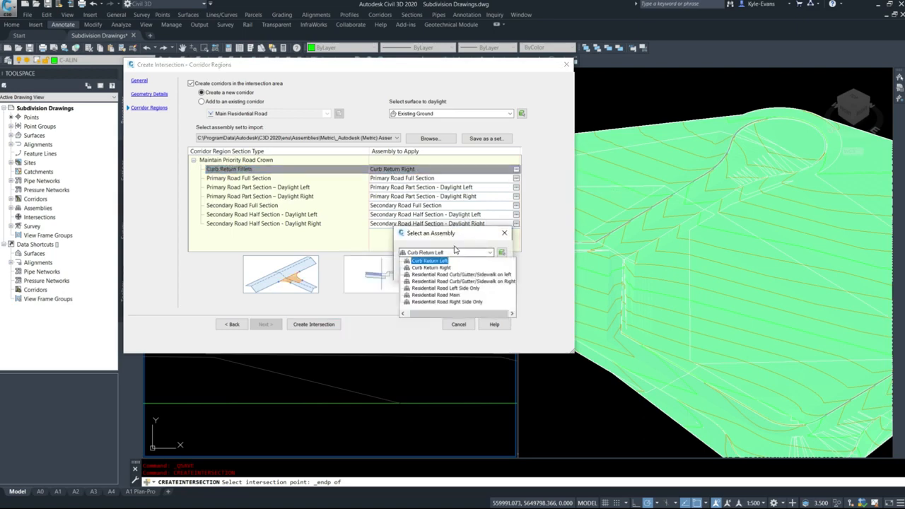
left_click(437, 295)
left_click(416, 270)
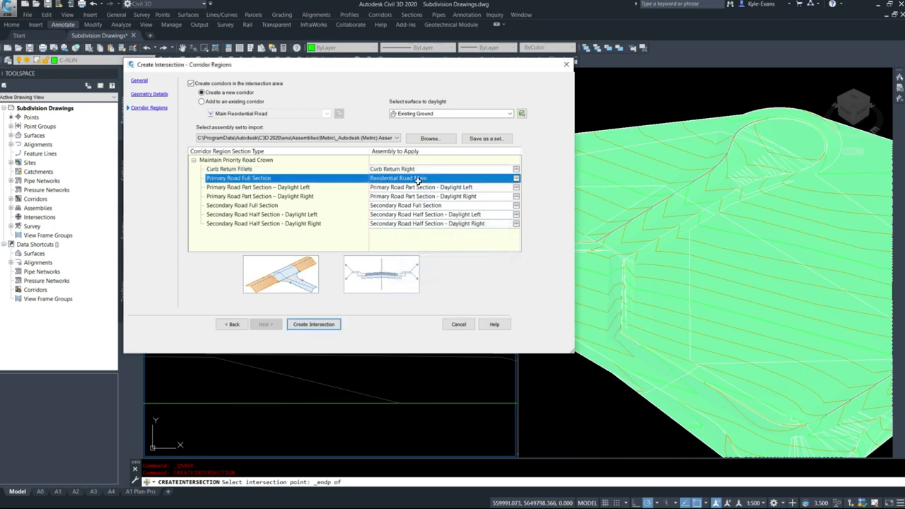
Apply the Residential Road Main assembly to the Secondary Road Full Section
left_click(417, 205)
left_click(517, 206)
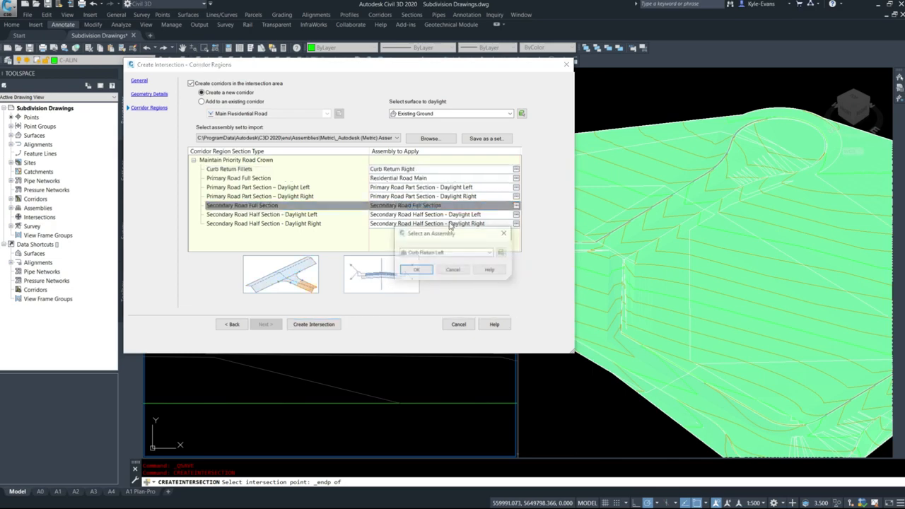
left_click(457, 253)
left_click(439, 296)
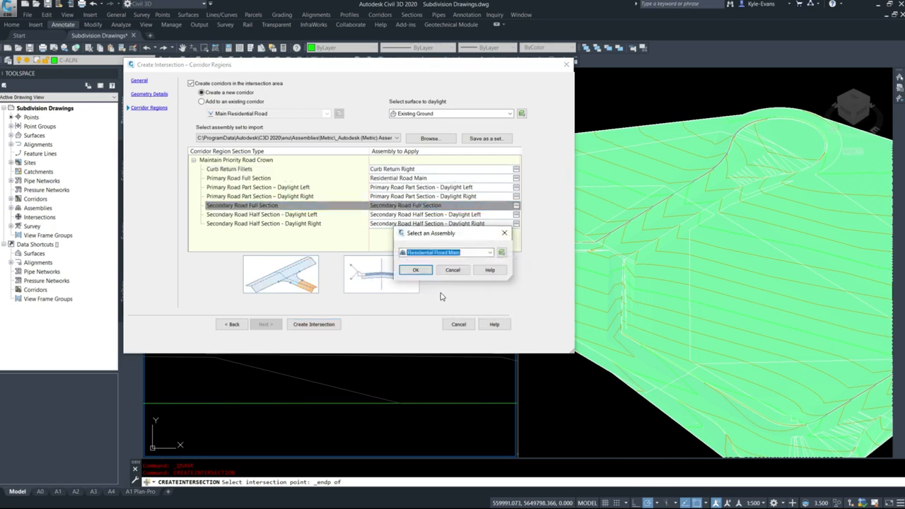
left_click(424, 275)
Apply the assembly Residential Road Curb/Gutter/Sidewalk on left to the Primary Road Part Section – Daylight Left
left_click(289, 188)
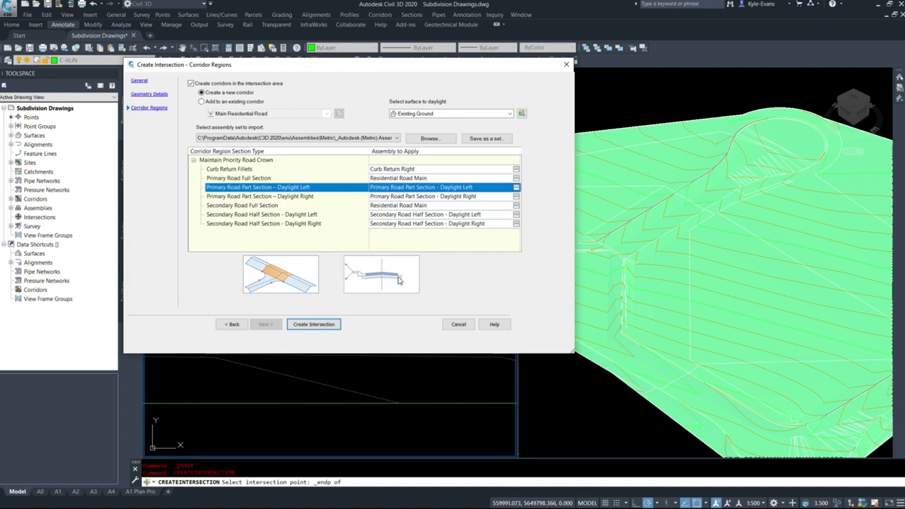
left_click(516, 186)
left_click(517, 210)
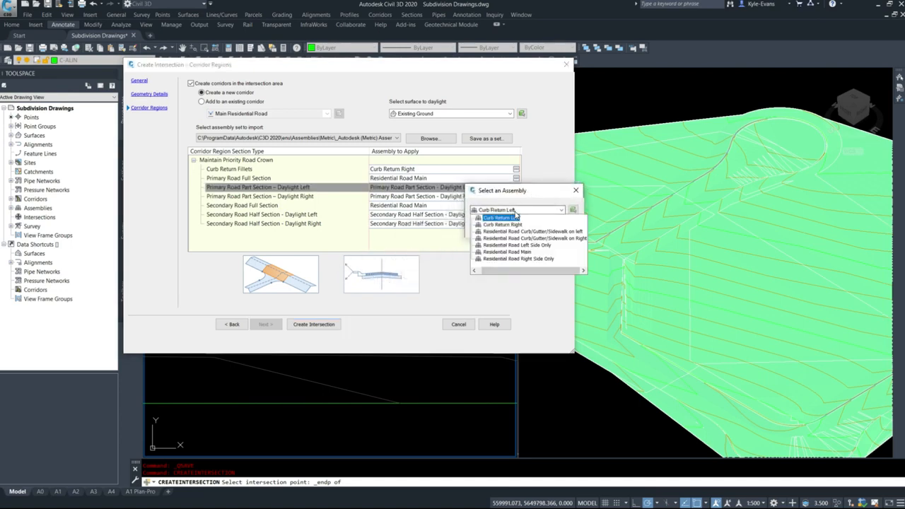
left_click(566, 232)
left_click(543, 226)
left_click(499, 205)
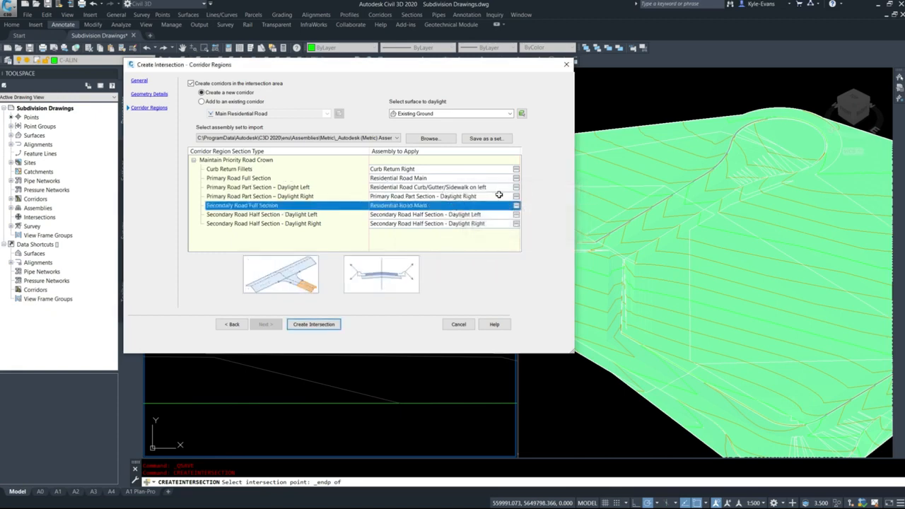
Apply the assembly Residential Road Curb/Gutter/Sidewalk on Right to the Primary Road Part Section – Daylight Right
left_click(499, 196)
left_click(516, 196)
left_click(530, 210)
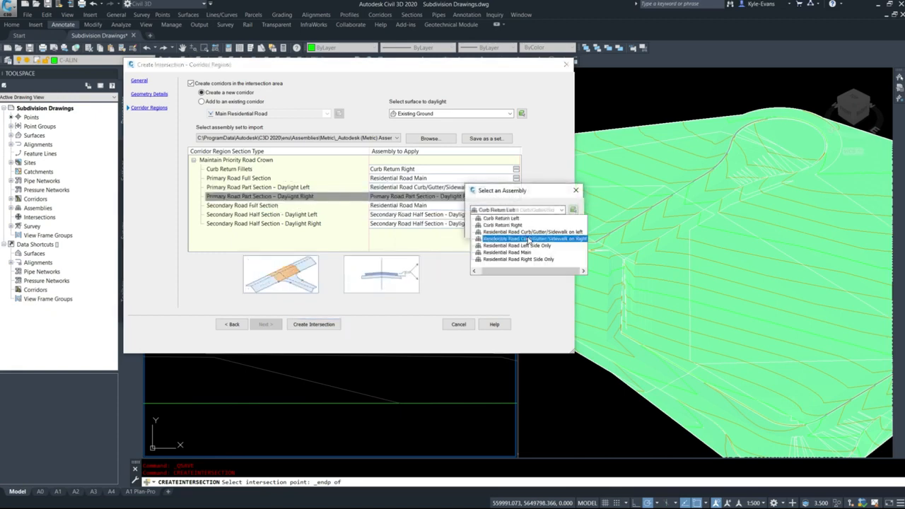
left_click(529, 239)
left_click(487, 228)
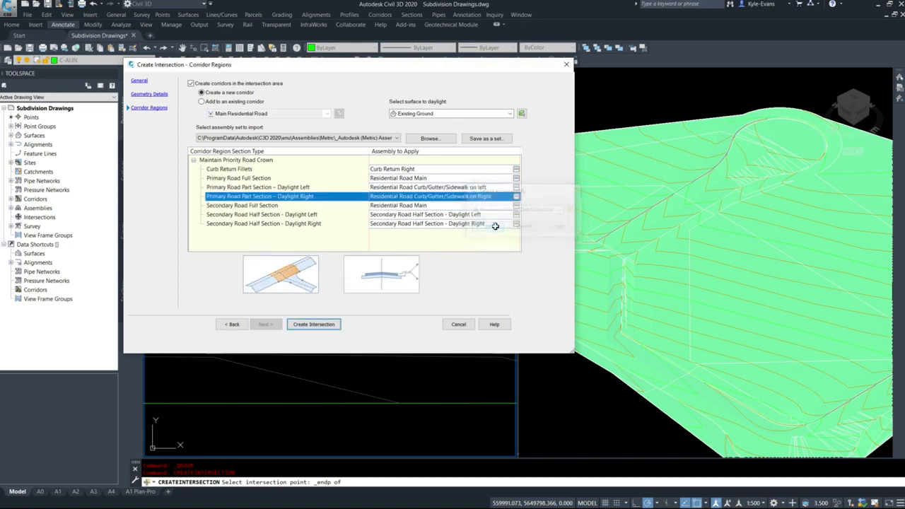
Apply the assembly Residential Road Curb/Gutter/Sidewalk on left to the Secondary Road Half Section - Daylight Left
left_click(445, 214)
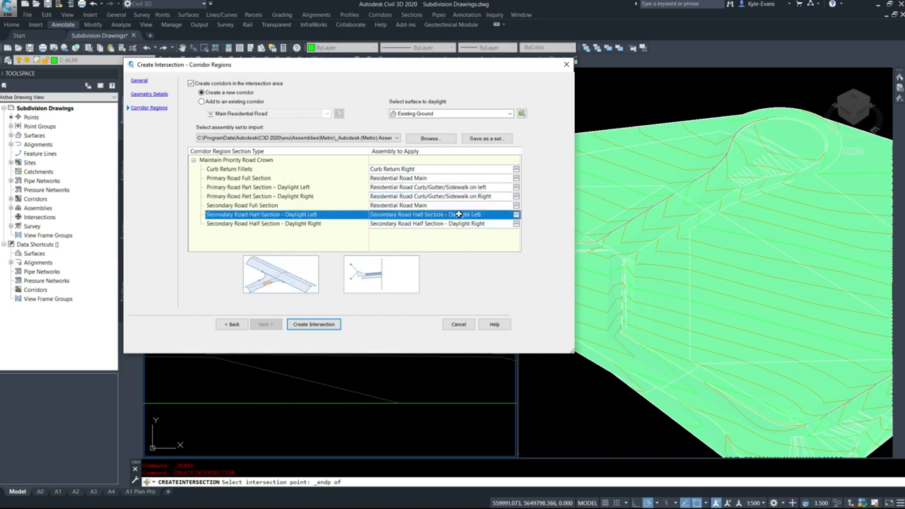
left_click(516, 215)
left_click(538, 210)
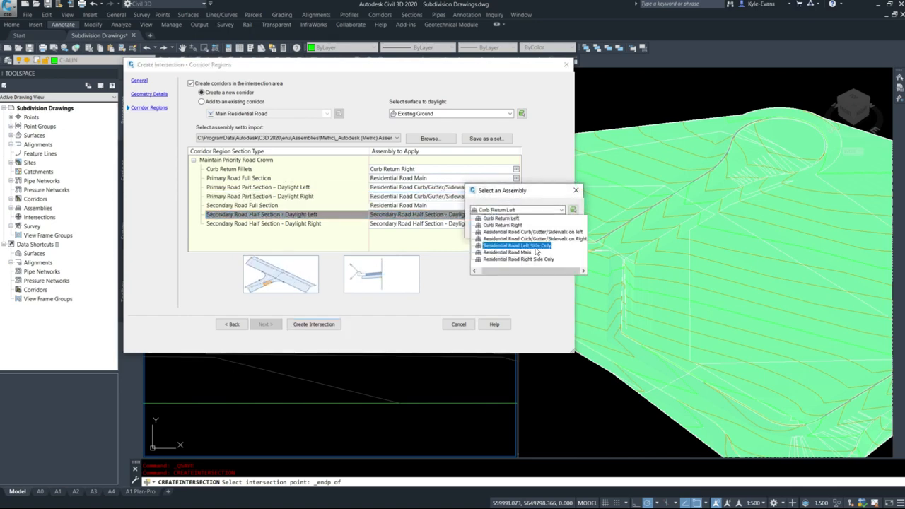
left_click(527, 232)
left_click(488, 227)
Apply the assembly Residential Road Curb/Gutter/Sidewalk on Right to the Secondary Road Half Section - Daylight Right
left_click(516, 224)
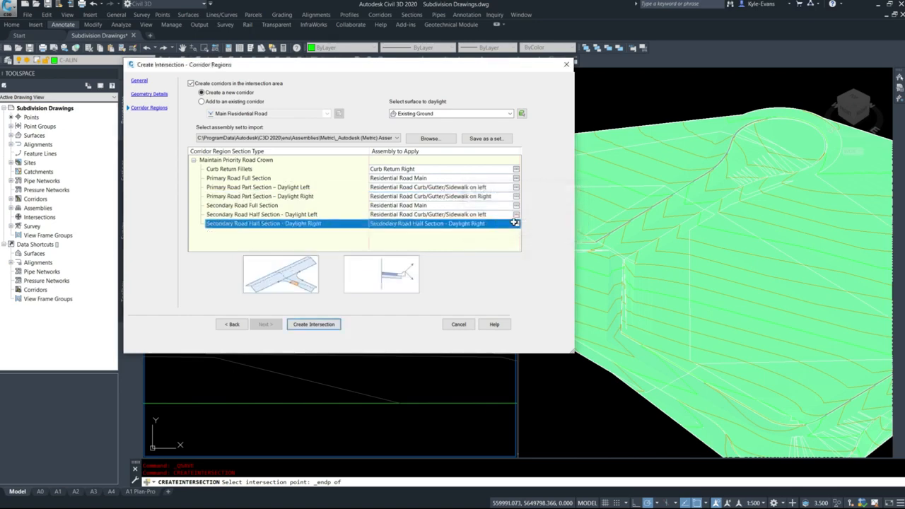
left_click(516, 223)
left_click(538, 210)
left_click(527, 232)
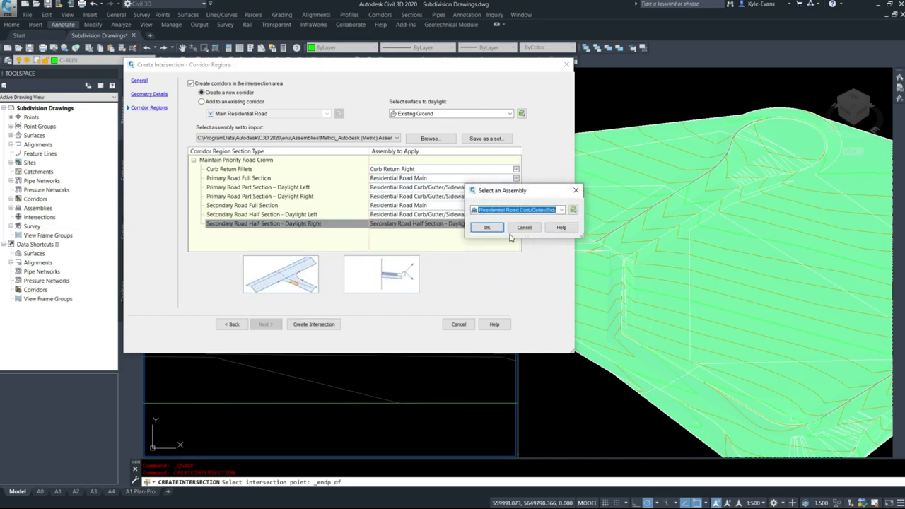
left_click(487, 227)
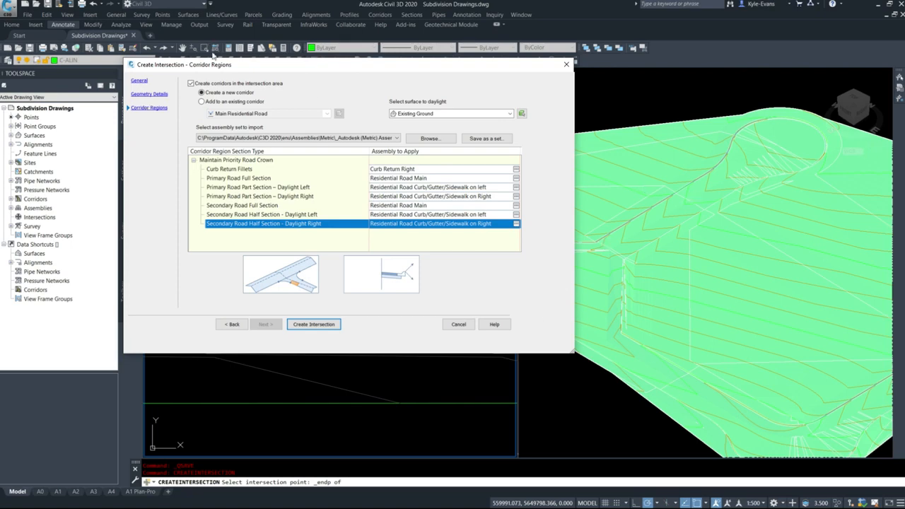
Add the intersection regions to the existing corridor Main Residential Road and create the intersection
left_click(236, 103)
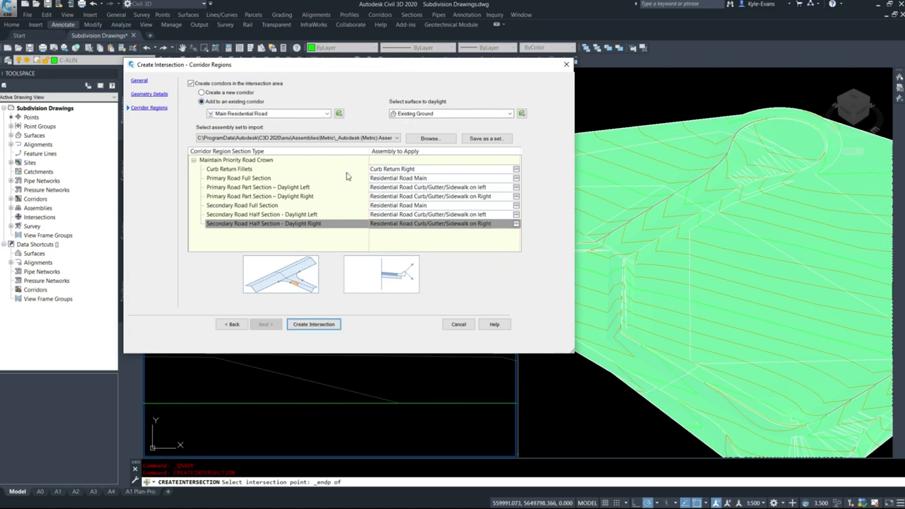
left_click(314, 325)
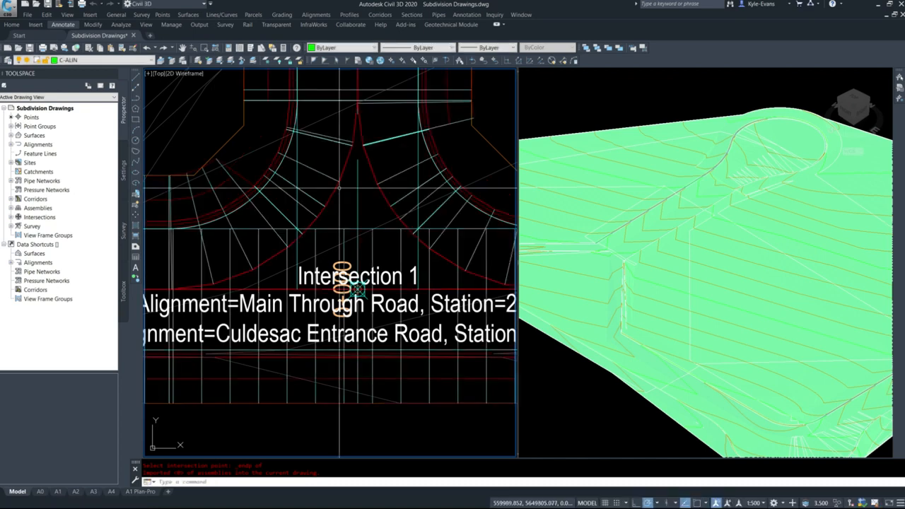
key("Escape")
Examine the corridor regions and curb returns at the new intersection and along the adjoining roads in plan view
scroll(340, 188, "down", 5)
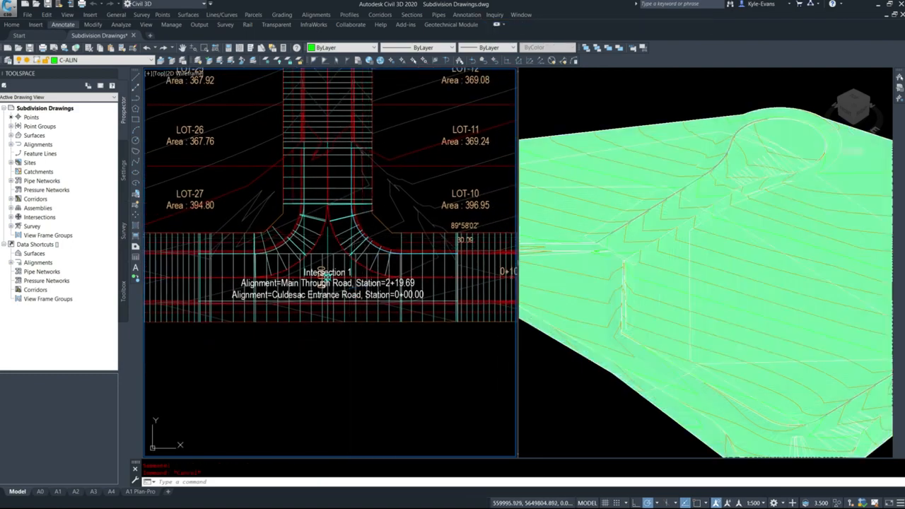
left_click(364, 235)
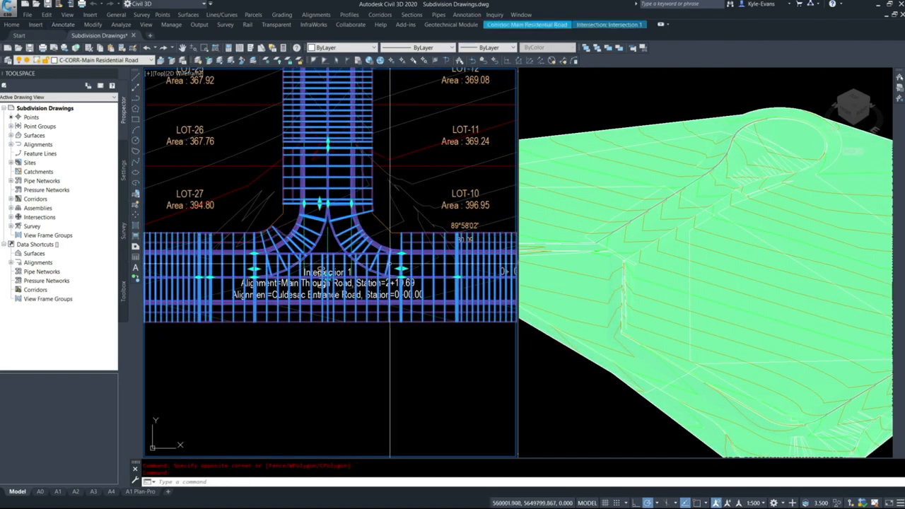
key("Escape")
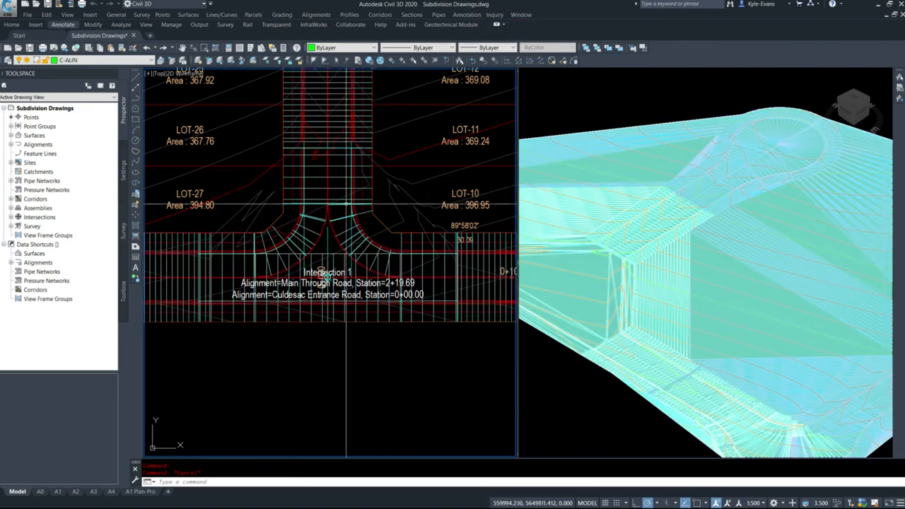
scroll(346, 195, "up", 4)
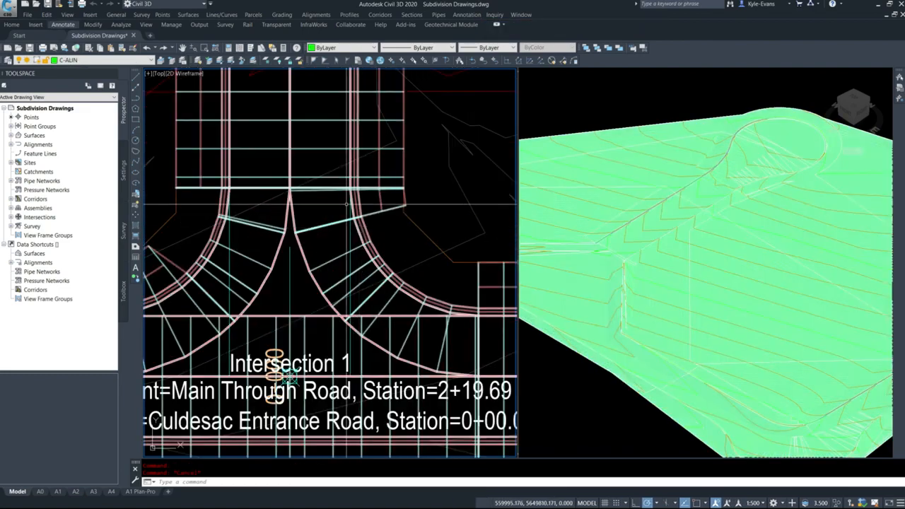
scroll(397, 244, "down", 2)
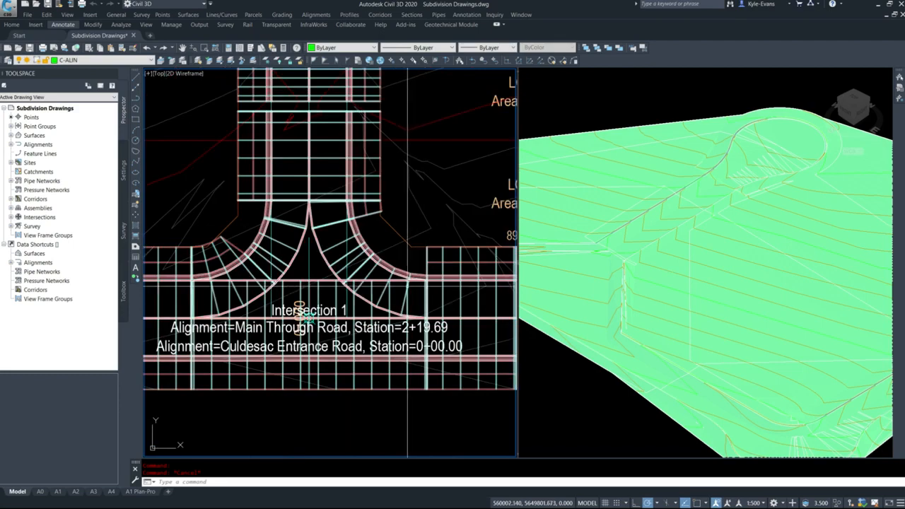
left_click(408, 284)
key("Escape")
middle_click_drag(468, 305, 421, 290)
scroll(318, 312, "down", 6)
scroll(282, 339, "up", 4)
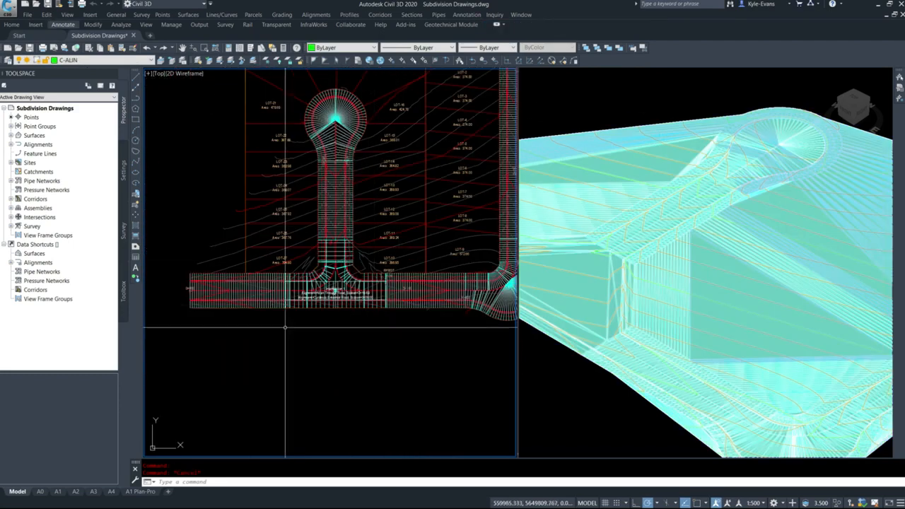
middle_click_drag(281, 305, 326, 277)
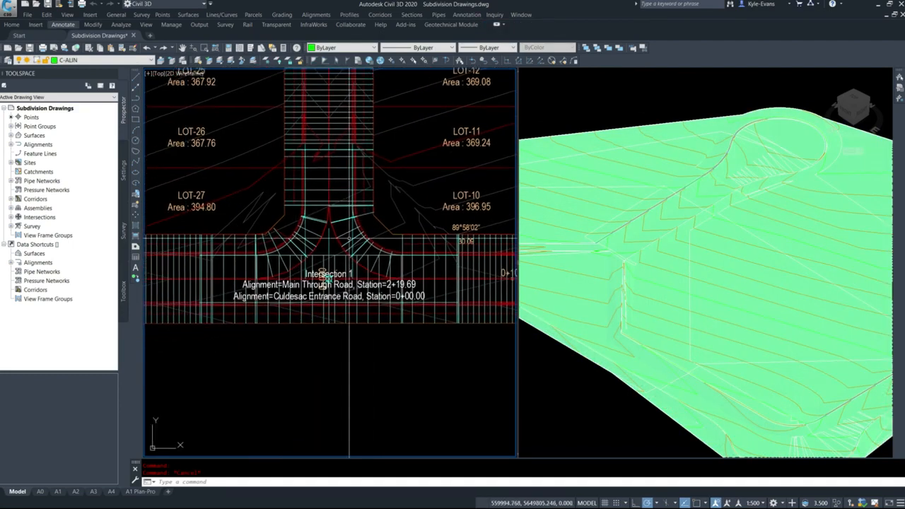
Open the corridor properties of Main Residential Road and enlarge the window to show every baseline and region
right_click(342, 235)
key("Escape")
left_click(344, 237)
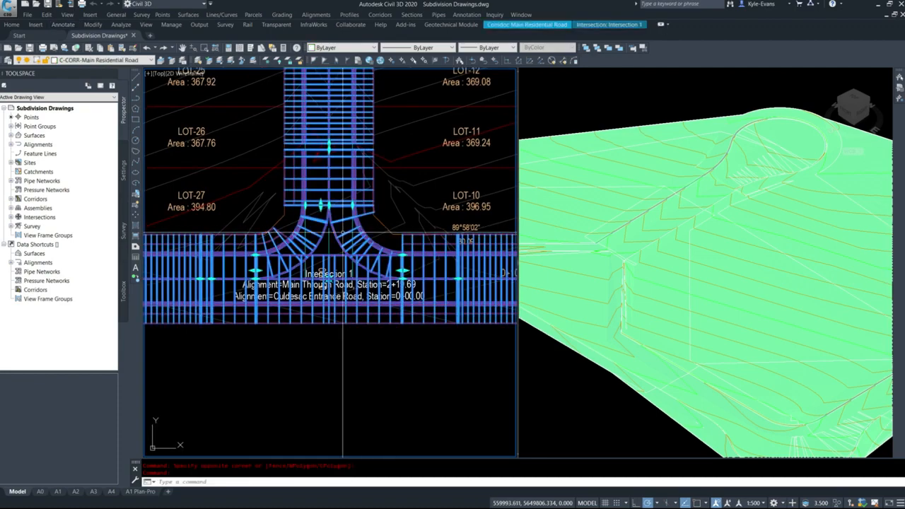
right_click(345, 234)
left_click(398, 330)
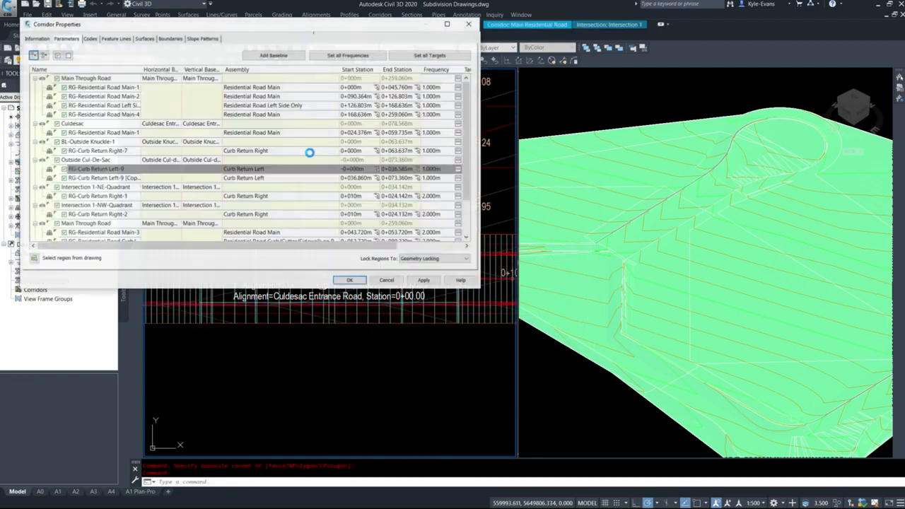
left_click_drag(195, 28, 616, 34)
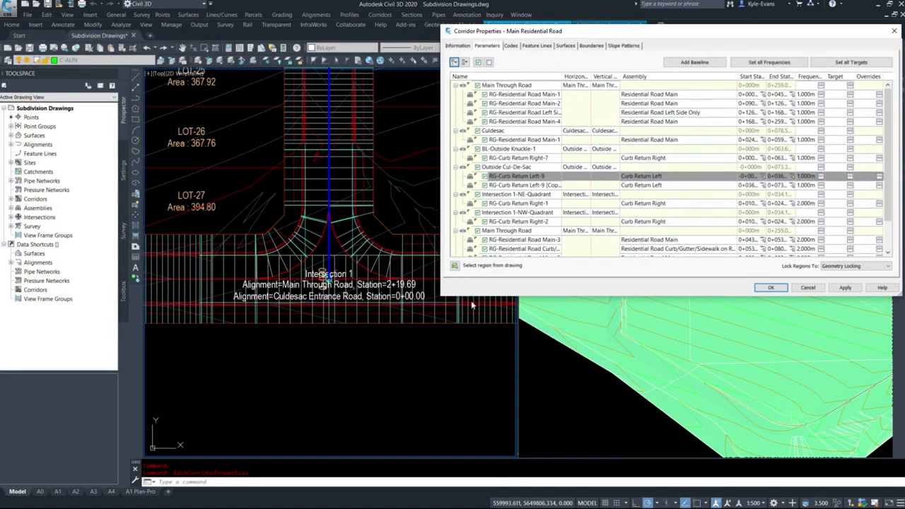
left_click_drag(442, 297, 471, 409)
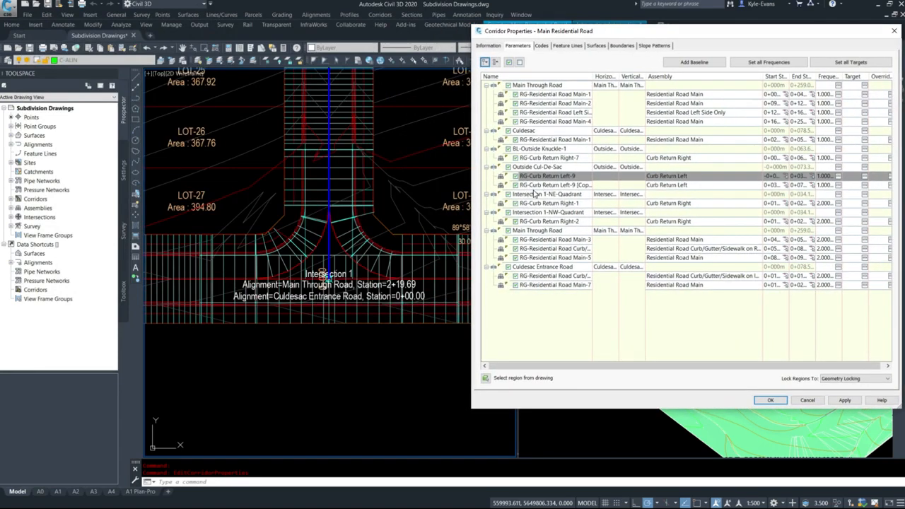
Identify the intersection's NE-quadrant curb return region, RG-Curb Return Right-1, and open its target mapping
left_click(533, 187)
left_click(535, 178)
left_click(533, 186)
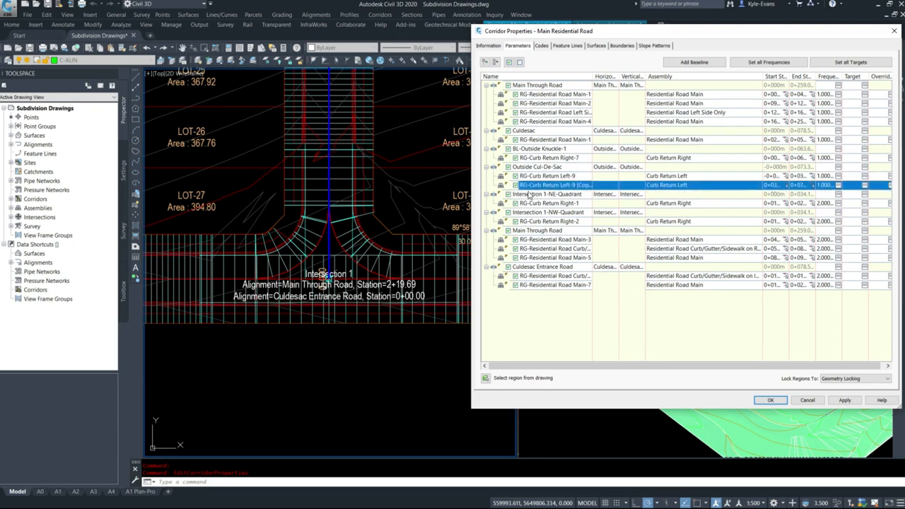
left_click(529, 194)
left_click(539, 203)
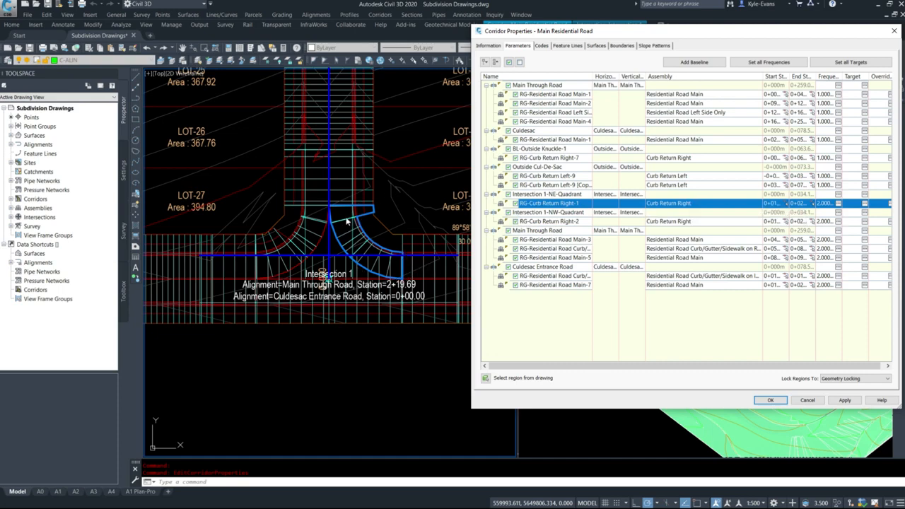
left_click(864, 204)
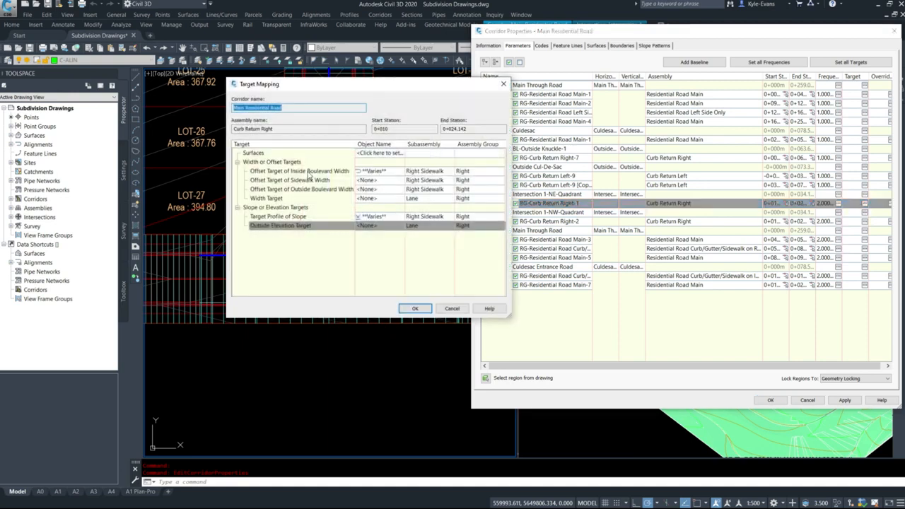
Remove both alignments from the Right Sidewalk's Offset Target of Inside Boulevard Width
left_click(360, 172)
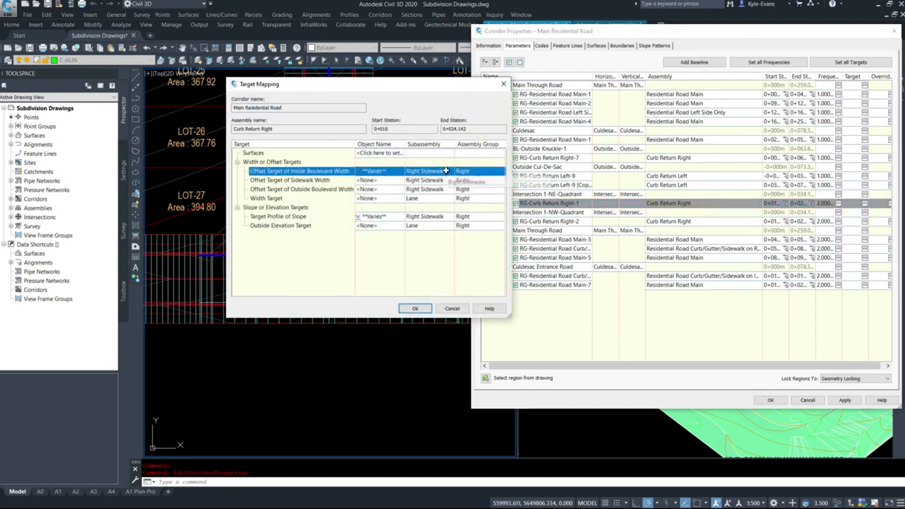
left_click_drag(397, 85, 603, 103)
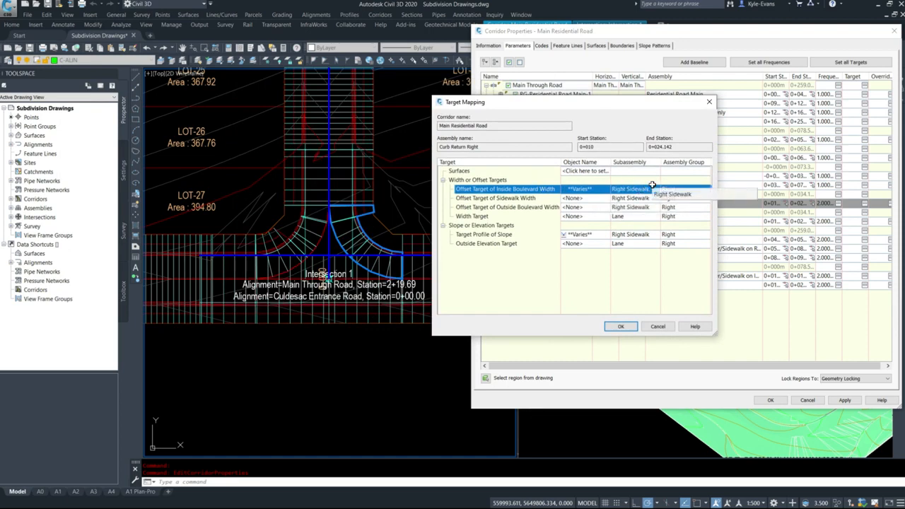
left_click(586, 191)
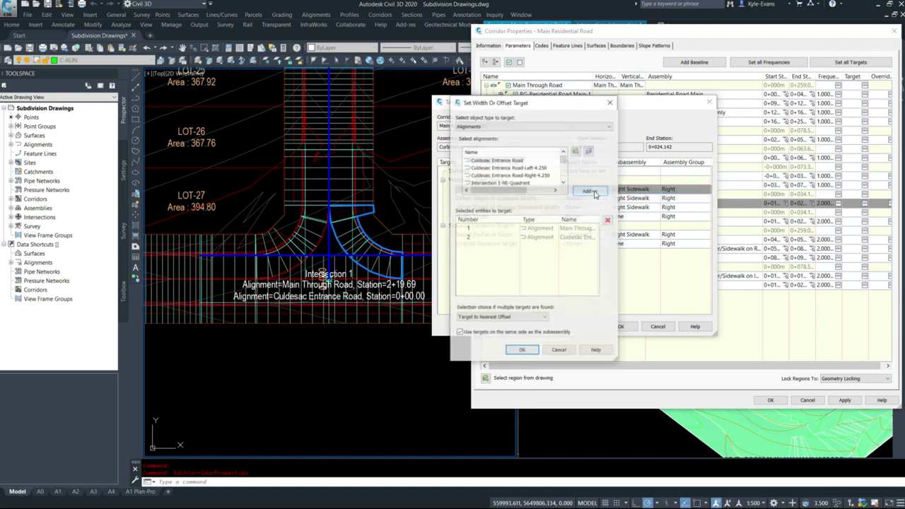
left_click(469, 227)
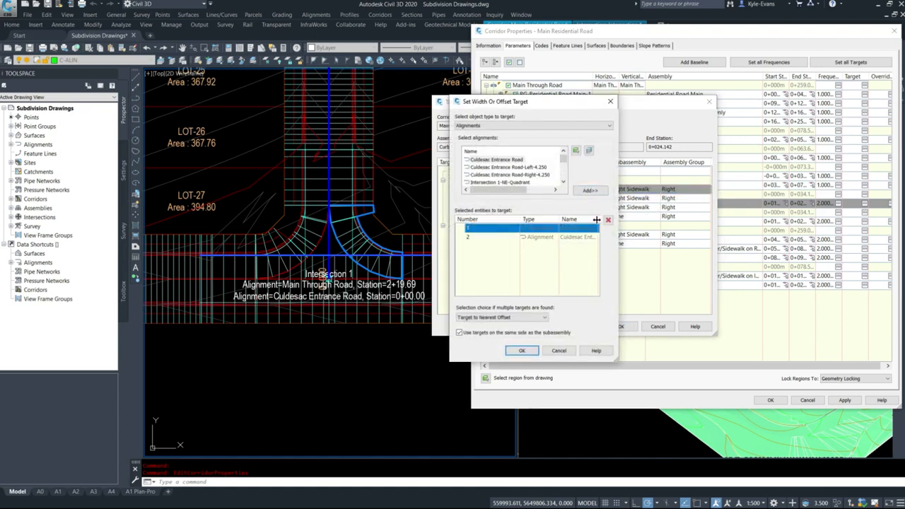
left_click(607, 220)
left_click(495, 229)
left_click(607, 220)
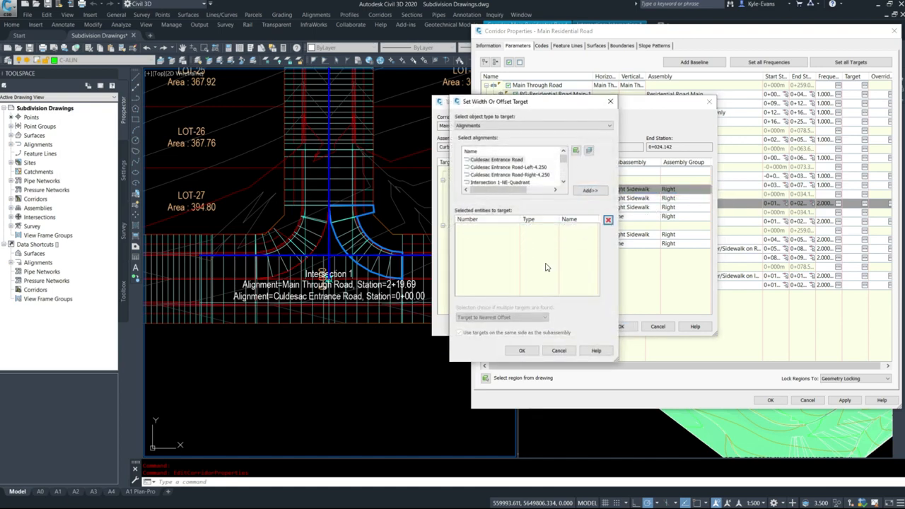
left_click(522, 351)
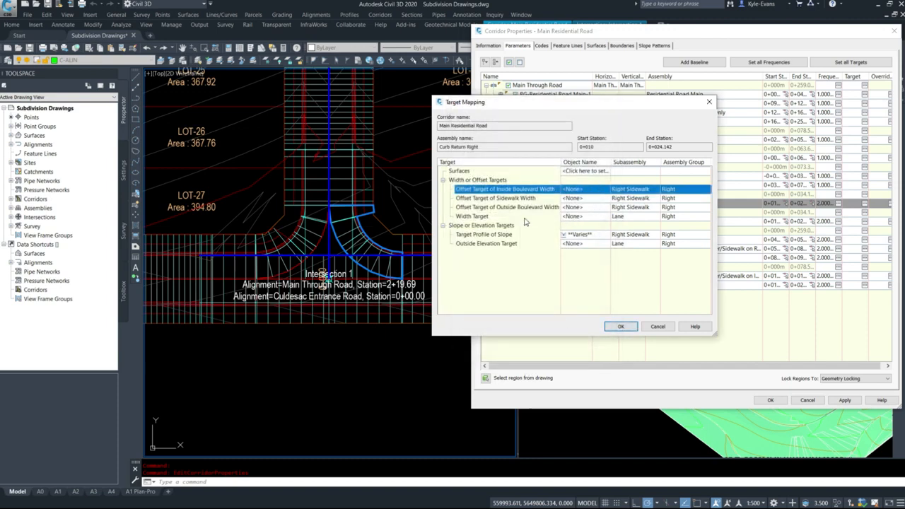
Add the Culdesac Entrance Road and Main Through Road alignments as the Lane subassembly's Width Target
left_click(481, 216)
left_click(584, 216)
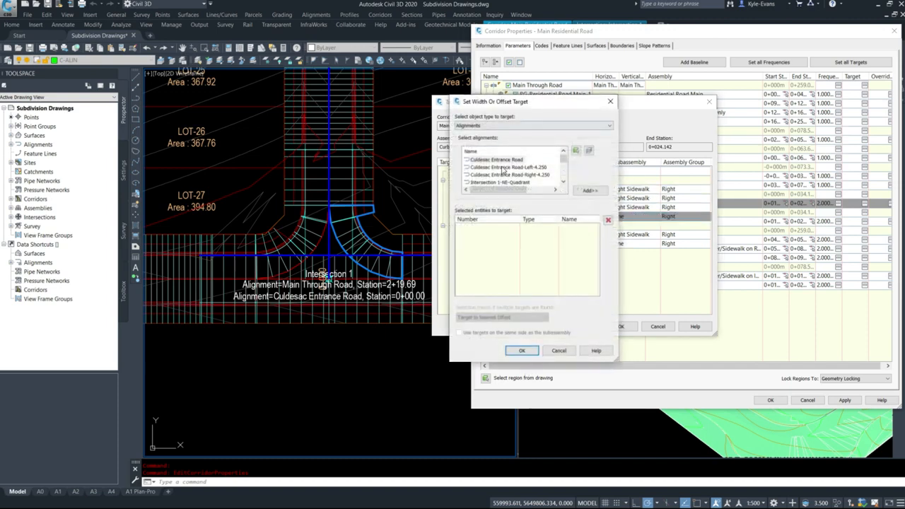
left_click_drag(543, 108, 603, 111)
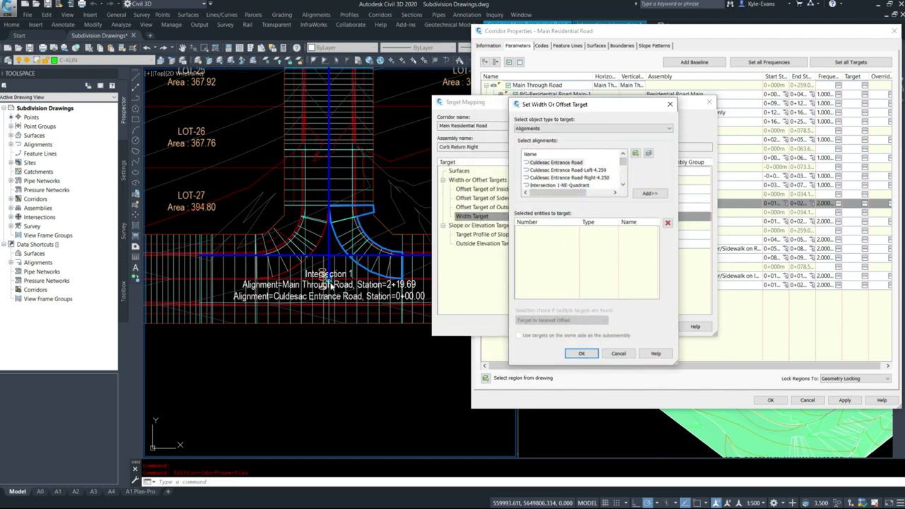
left_click(573, 164)
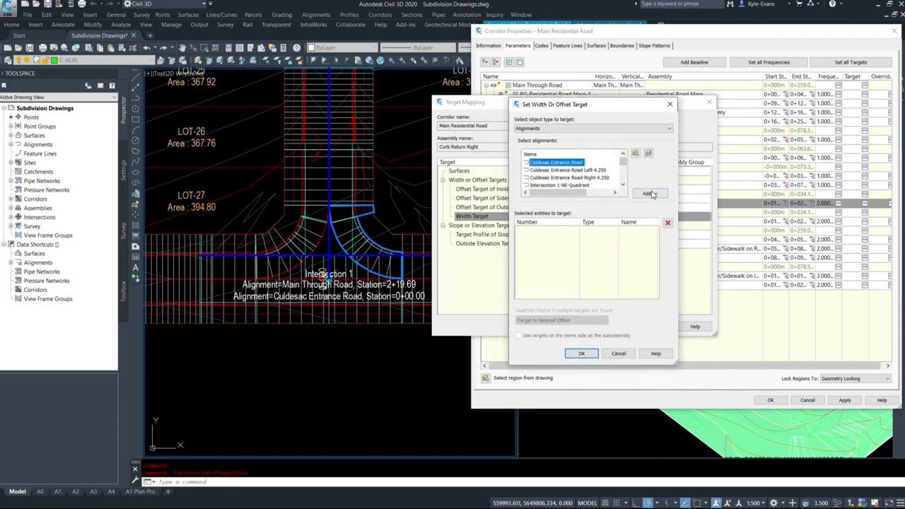
left_click(653, 193)
left_click_drag(624, 165, 625, 173)
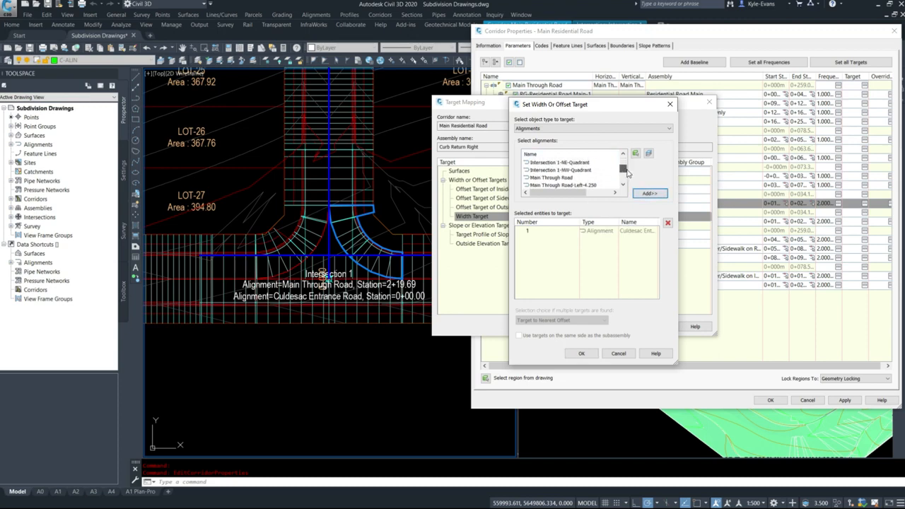
left_click(558, 171)
left_click(645, 196)
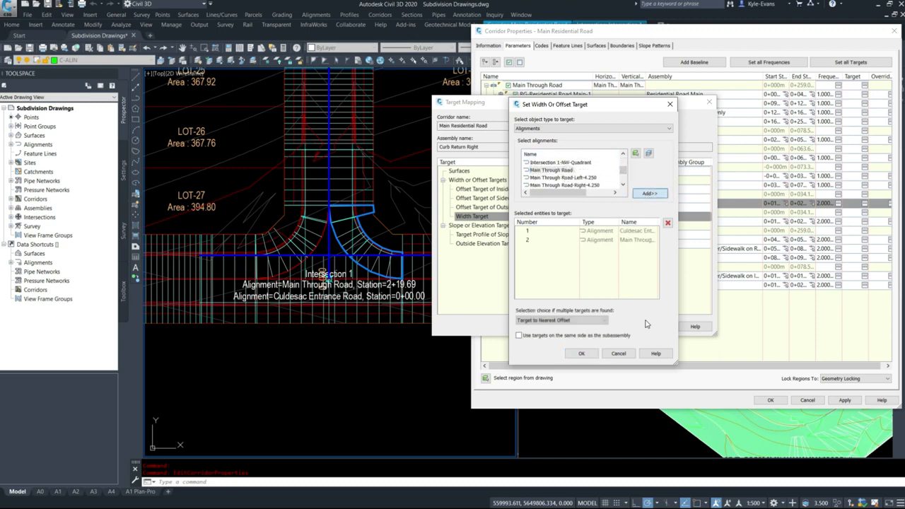
left_click(592, 184)
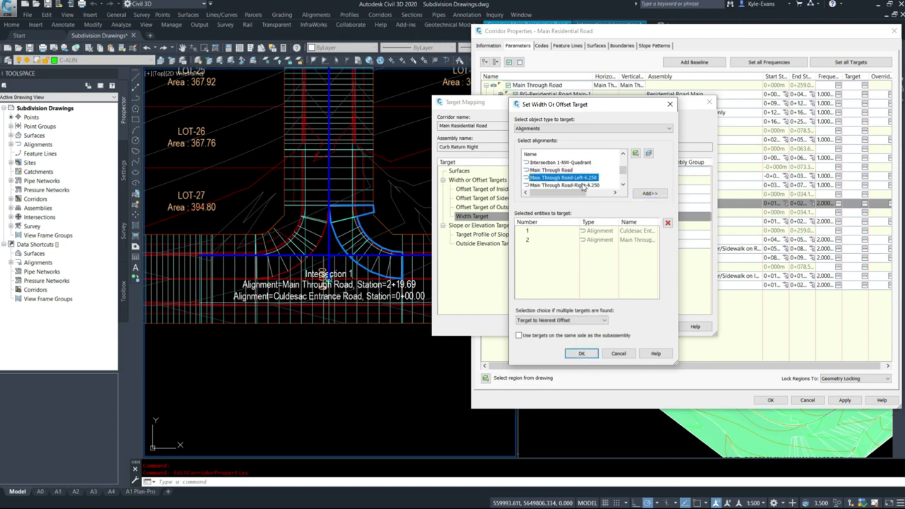
left_click(648, 193)
left_click(596, 248)
left_click(668, 223)
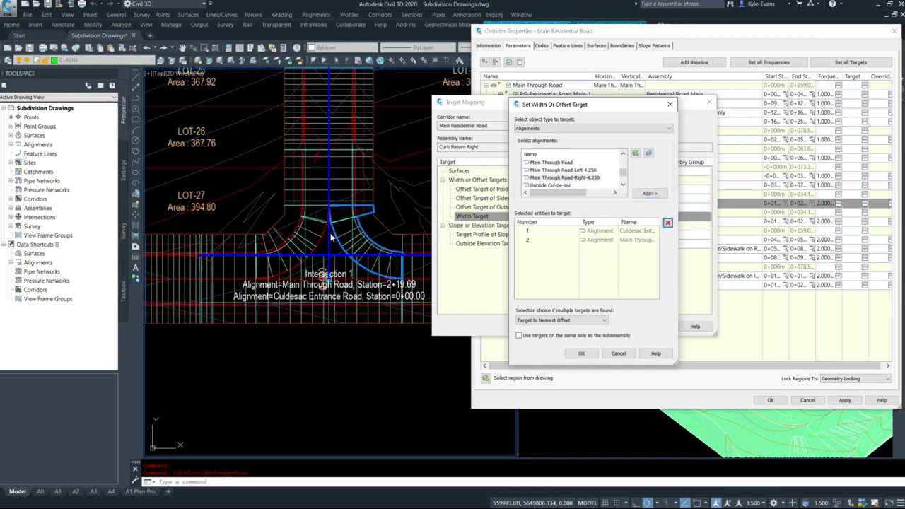
Accept the lane's width targets and remove all profiles from the Right Sidewalk's Target Profile of Slope
left_click(578, 354)
left_click(591, 236)
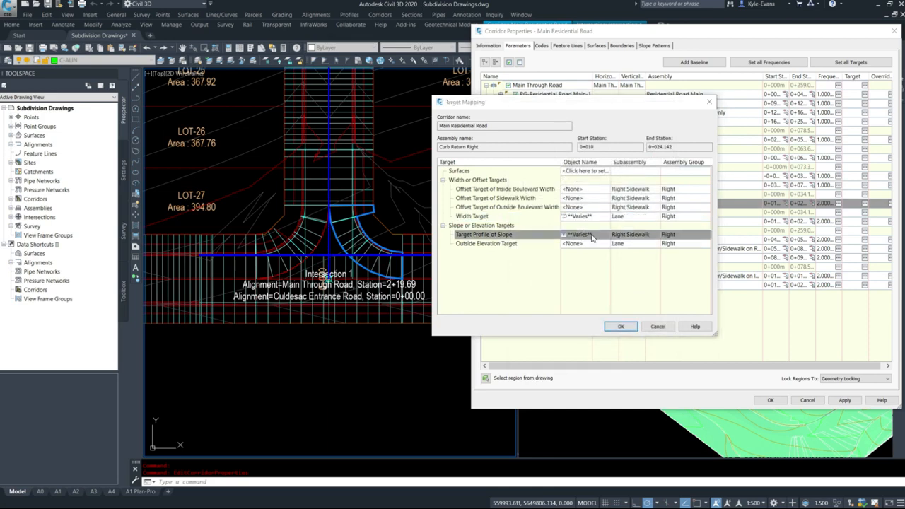
left_click(357, 212)
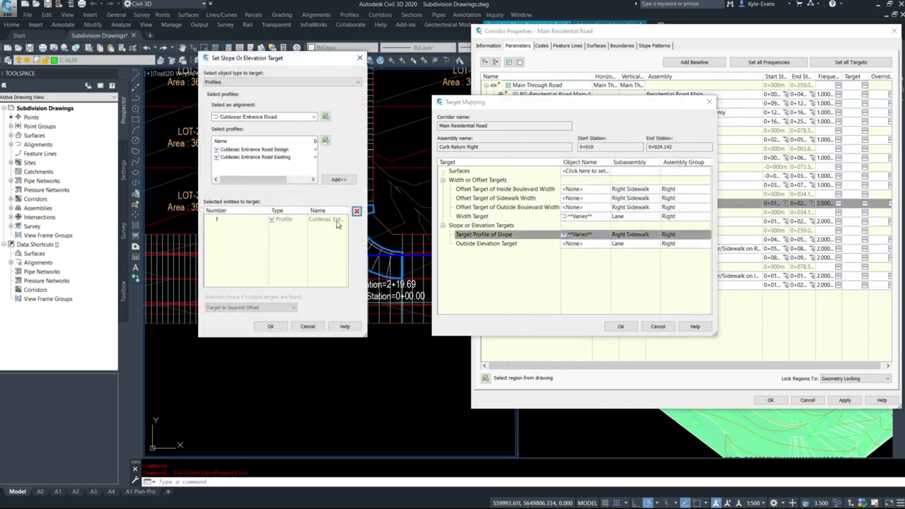
left_click(356, 212)
left_click(270, 326)
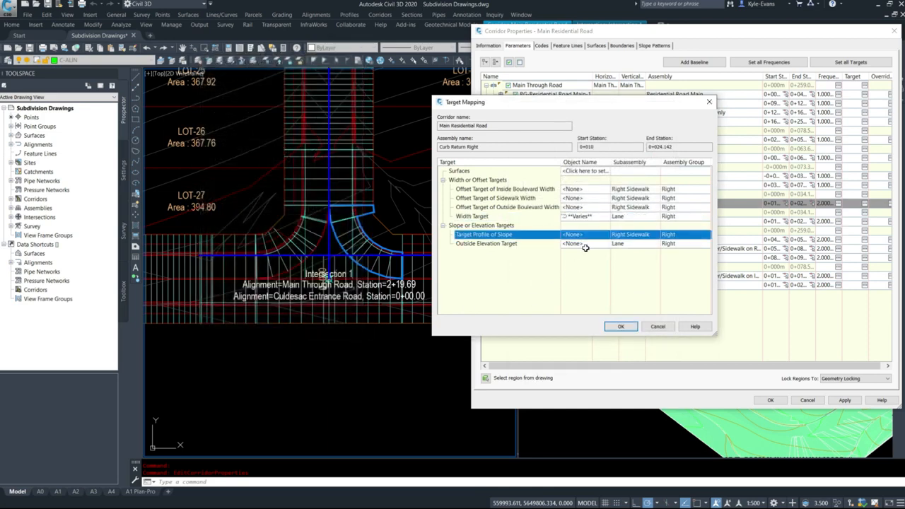
Add the Culdesac Entrance Road Design profile to the Lane's Outside Elevation Target for the NE-quadrant curb return
left_click(586, 244)
left_click(276, 117)
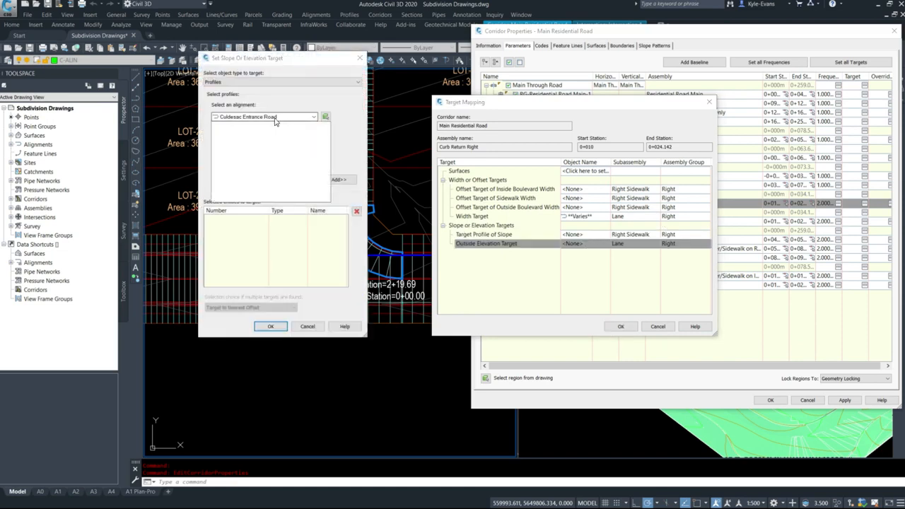
left_click(266, 128)
left_click(336, 179)
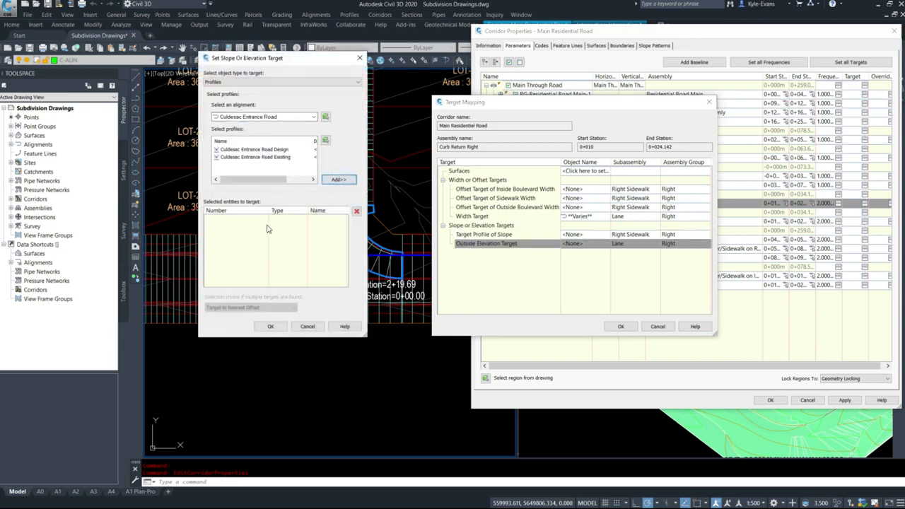
left_click(271, 158)
left_click(339, 179)
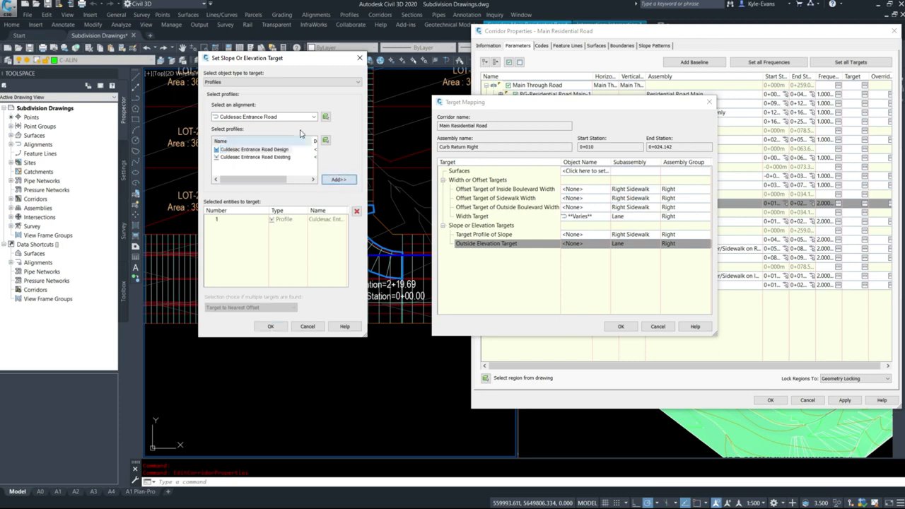
Add the Main Through Road-Left--2.000% profile from the Main Through Road-Left-4.250 alignment to the elevation target and accept it
left_click(290, 118)
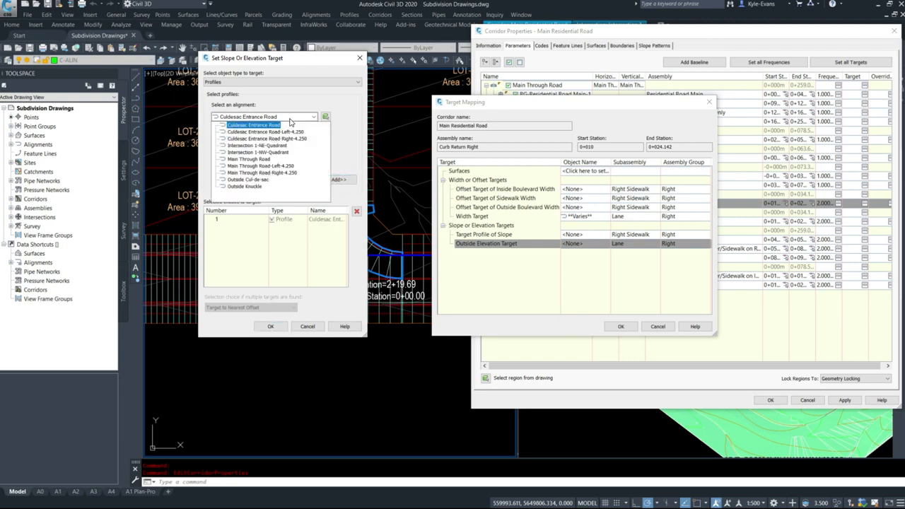
left_click(260, 165)
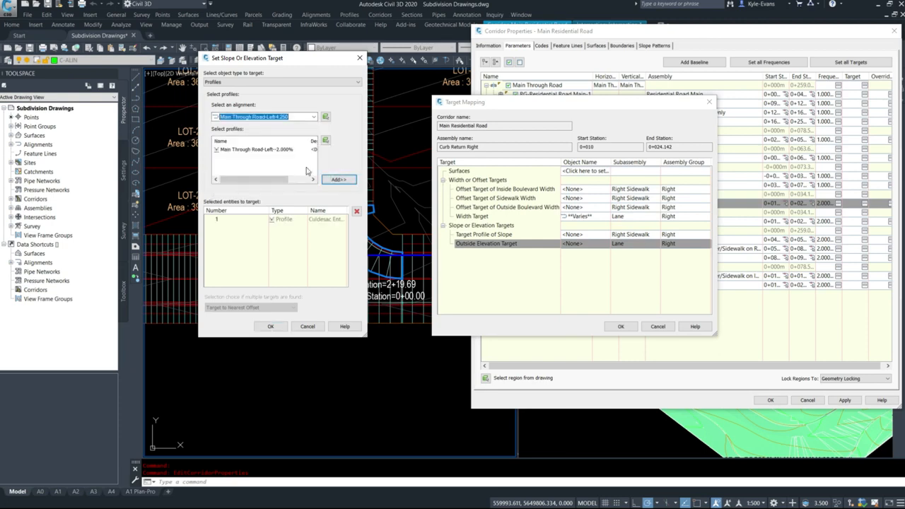
left_click(256, 149)
left_click(339, 180)
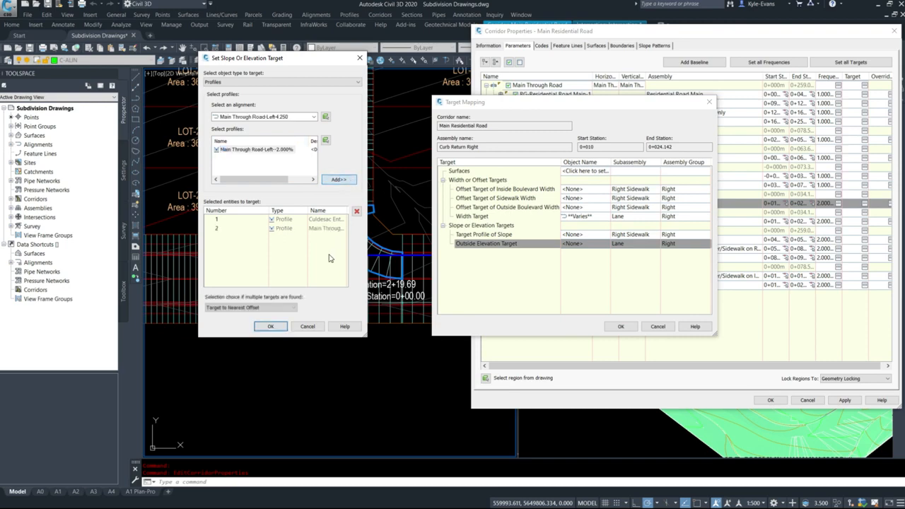
left_click(269, 326)
Replace Main Through Road with Main Through Road-Left-4.250 in the Lane's Width Target and accept it
left_click(595, 217)
left_click(594, 216)
left_click(626, 241)
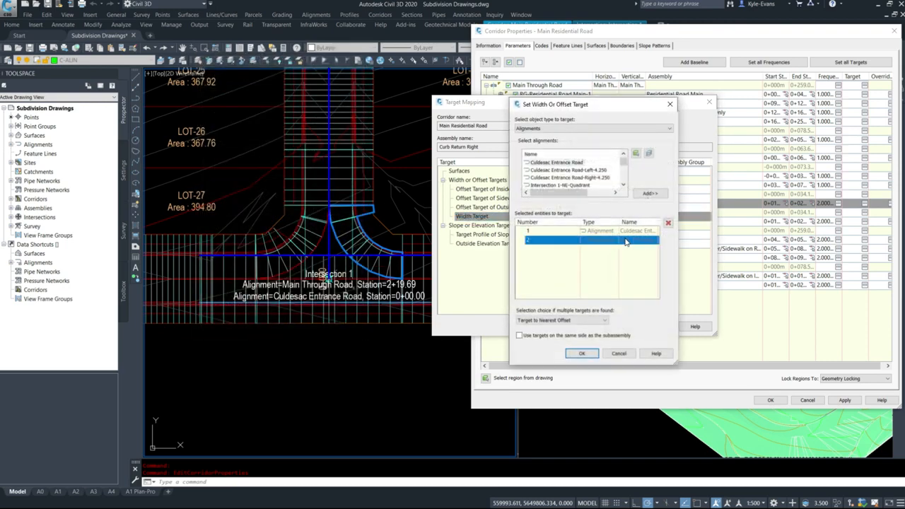
left_click_drag(678, 362, 768, 365)
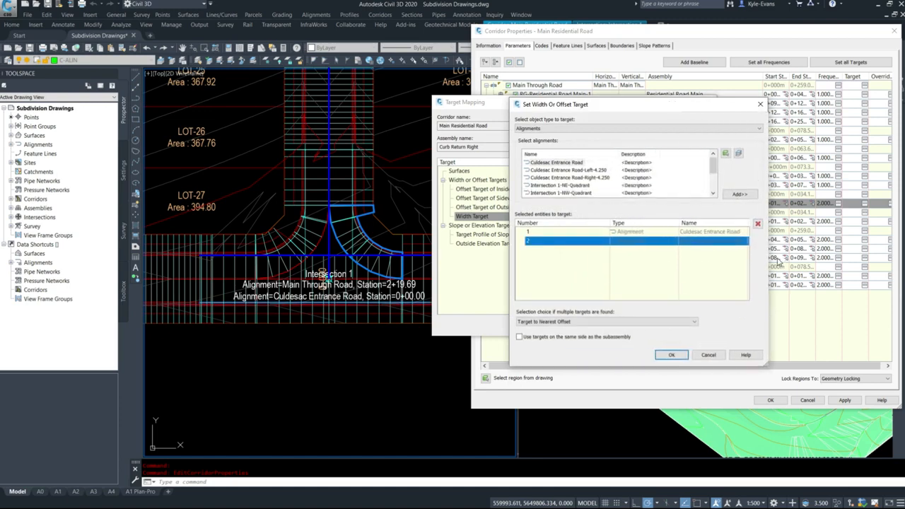
left_click(758, 224)
left_click(584, 171)
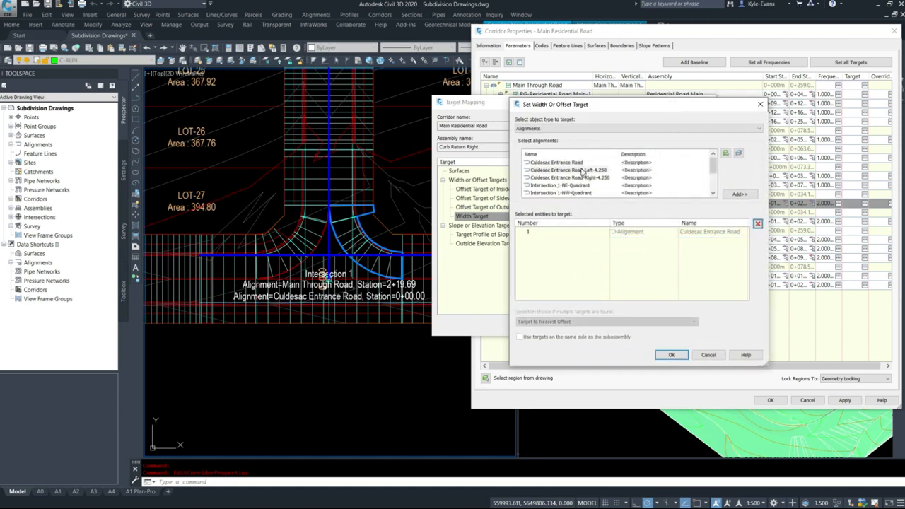
scroll(585, 187, "down", 3)
left_click(580, 171)
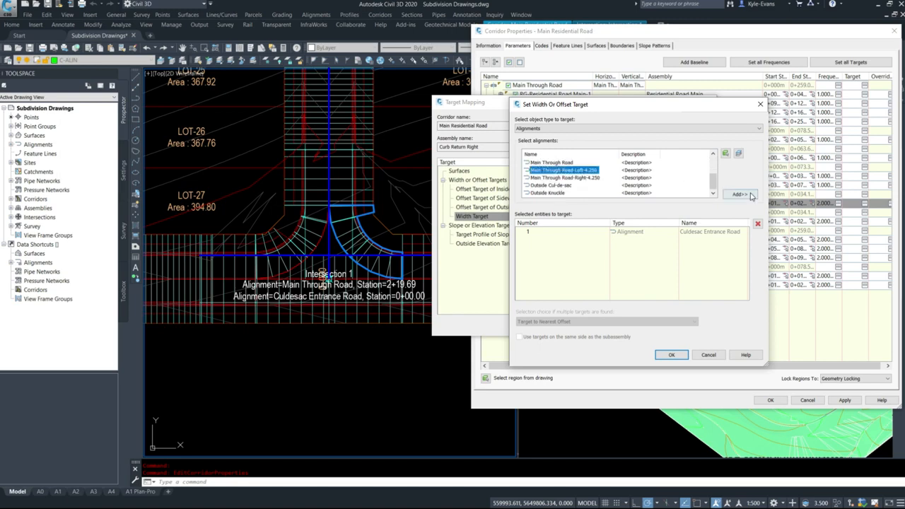
left_click(740, 194)
left_click(672, 355)
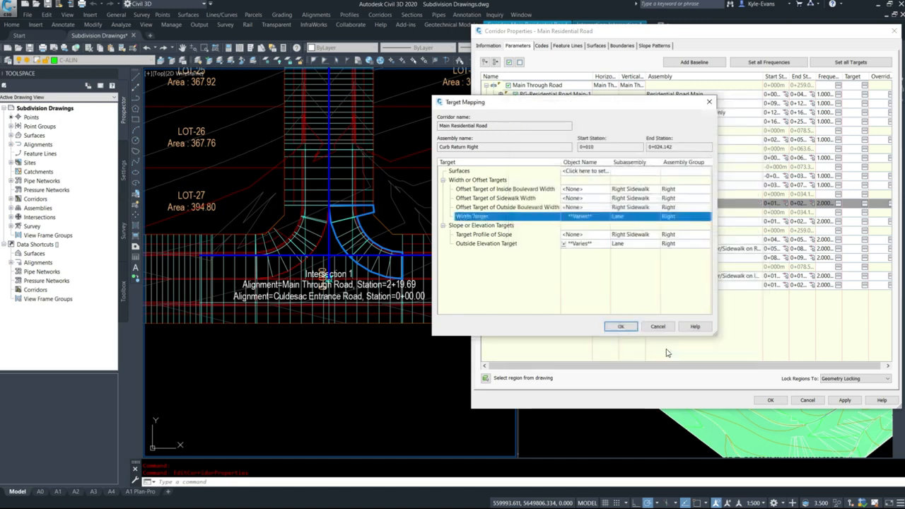
Accept the NE-quadrant curb return's target mapping and apply the corridor changes
left_click(621, 326)
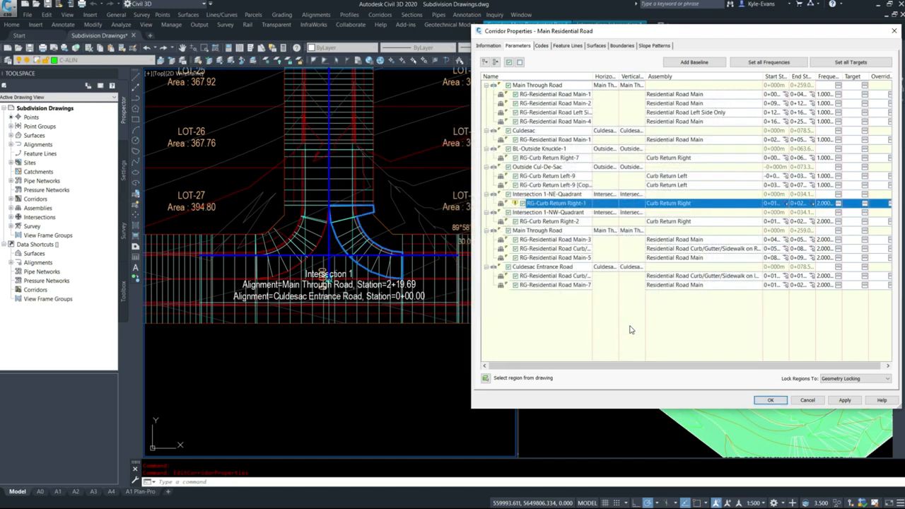
left_click(844, 401)
left_click(372, 234)
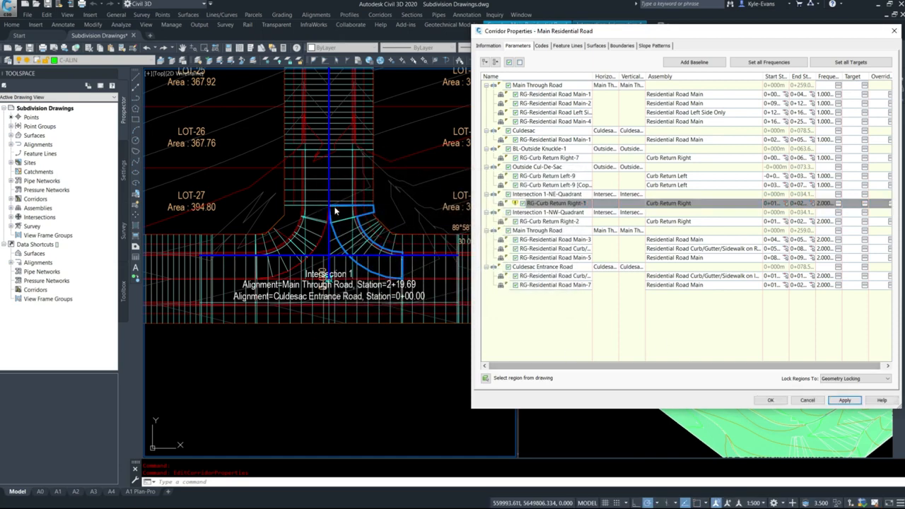
For the NW-quadrant region RG-Curb Return Right-2, remove both alignments from the Right Sidewalk's Offset Target of Inside Boulevard Width
left_click(531, 221)
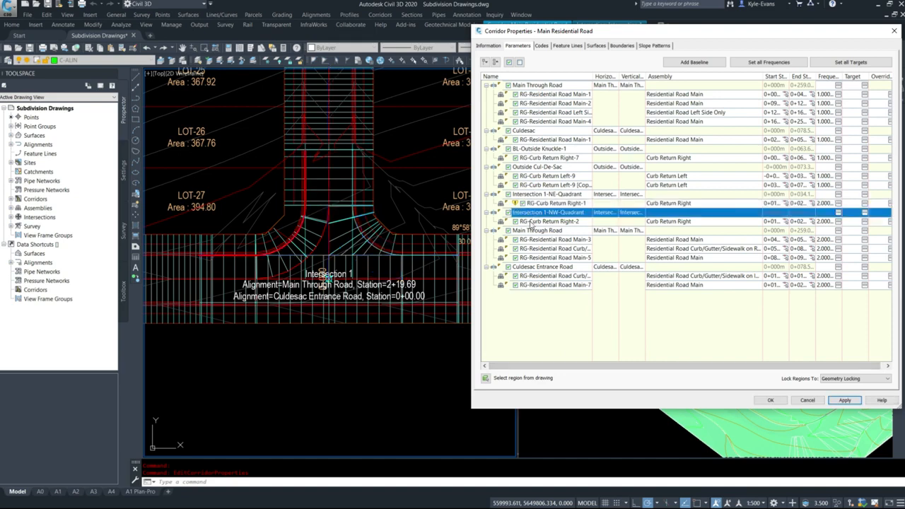
left_click(866, 221)
left_click(605, 186)
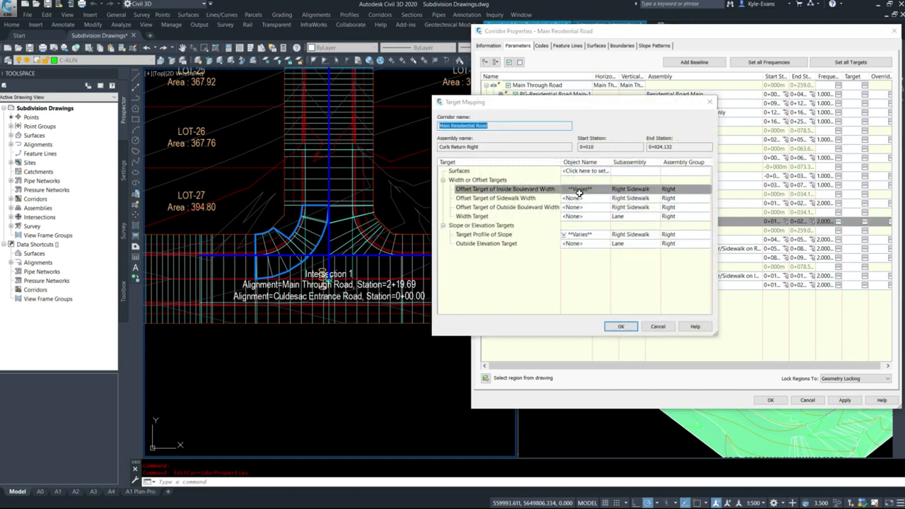
left_click(620, 234)
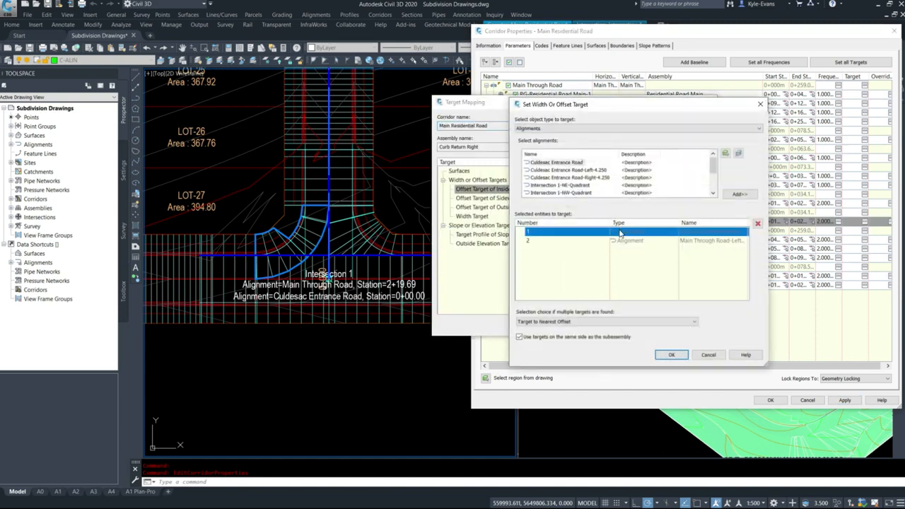
left_click(758, 224)
left_click(648, 232)
left_click(757, 224)
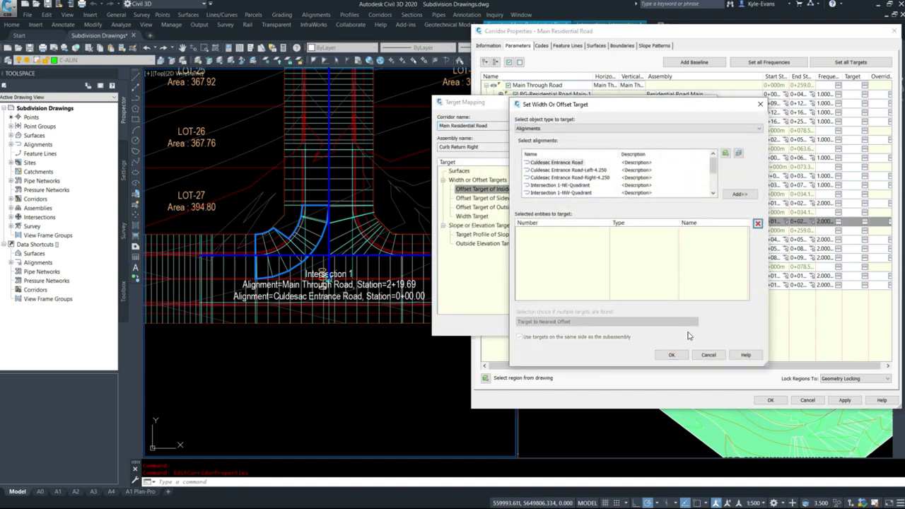
left_click(672, 355)
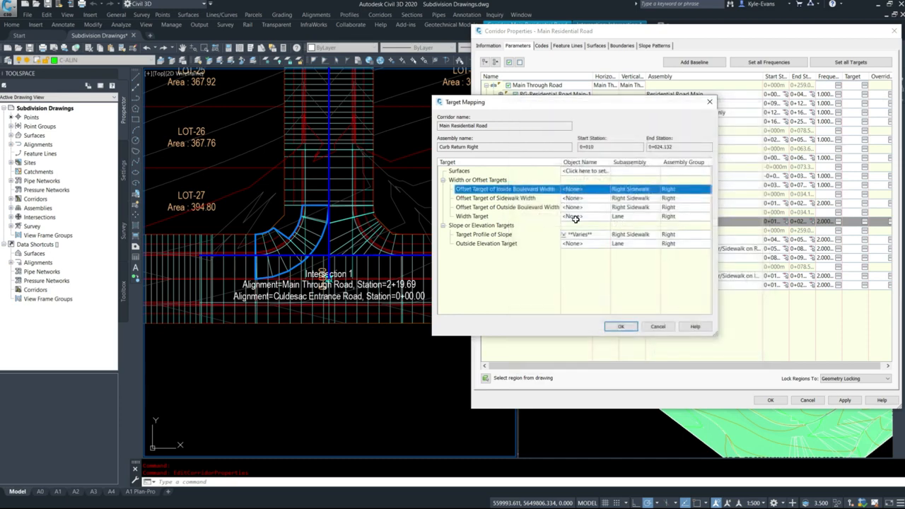
Set the NW-quadrant Lane's Width Target to the Culdesac Entrance Road and Main Through Road-Left-4.250 alignments
left_click(574, 216)
left_click(568, 163)
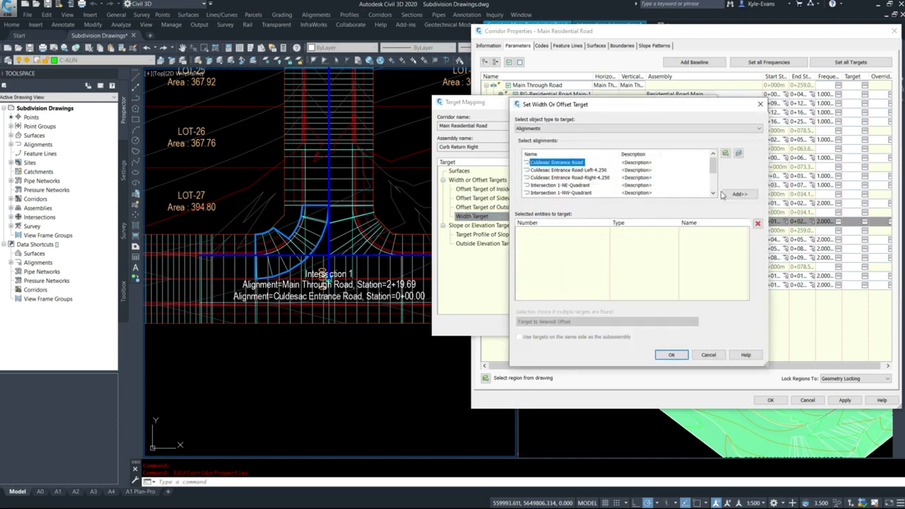
left_click(739, 194)
scroll(587, 185, "down", 1)
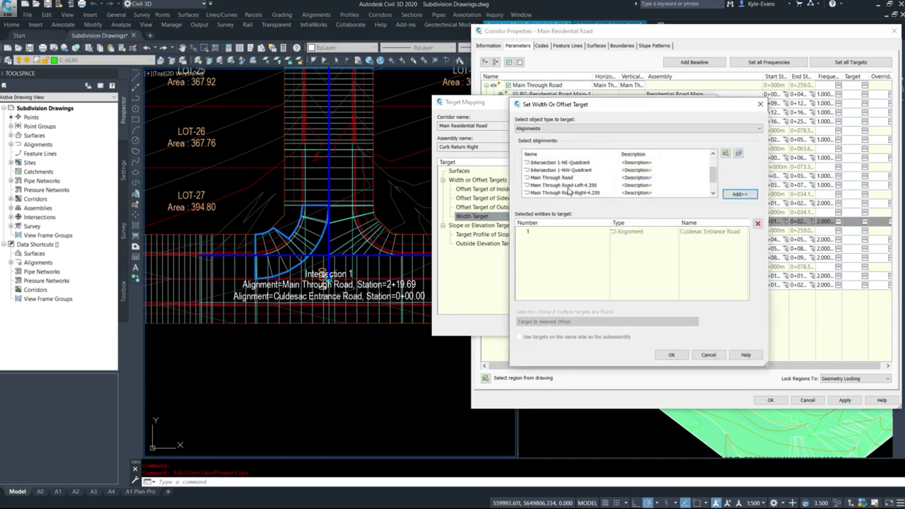
left_click(568, 185)
left_click(740, 193)
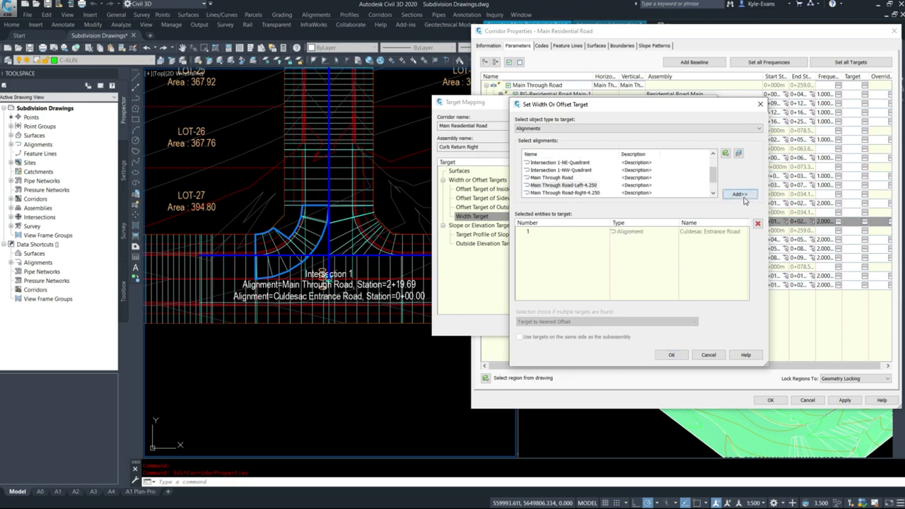
left_click(677, 357)
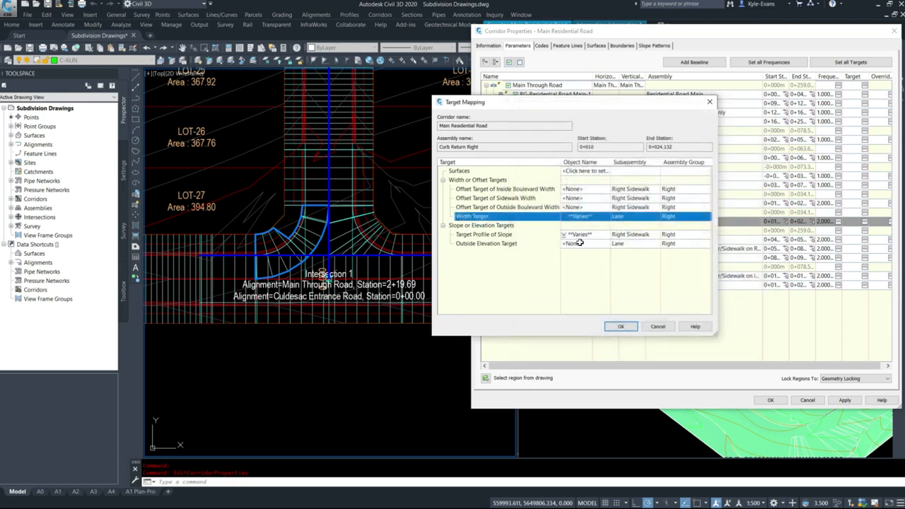
Remove both profiles from the NW-quadrant Right Sidewalk's Target Profile of Slope
left_click(579, 234)
left_click(288, 222)
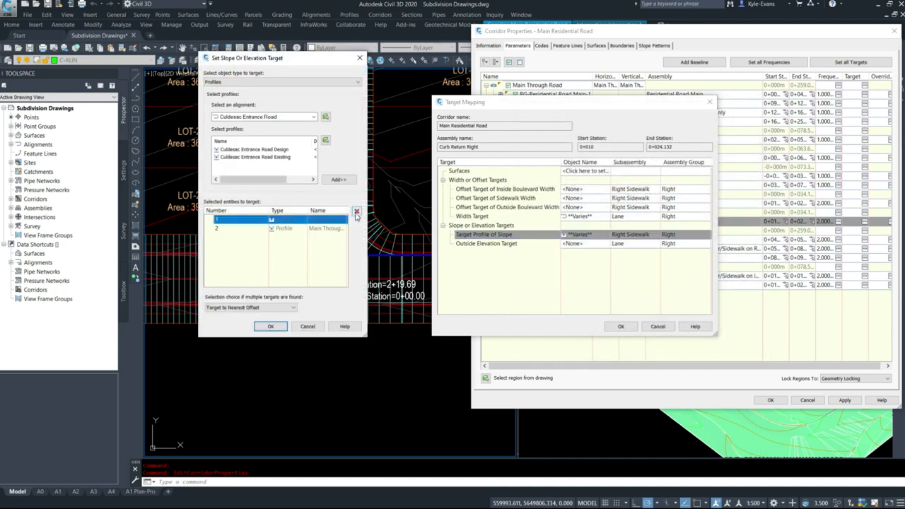
left_click(356, 211)
left_click(330, 222)
left_click(357, 210)
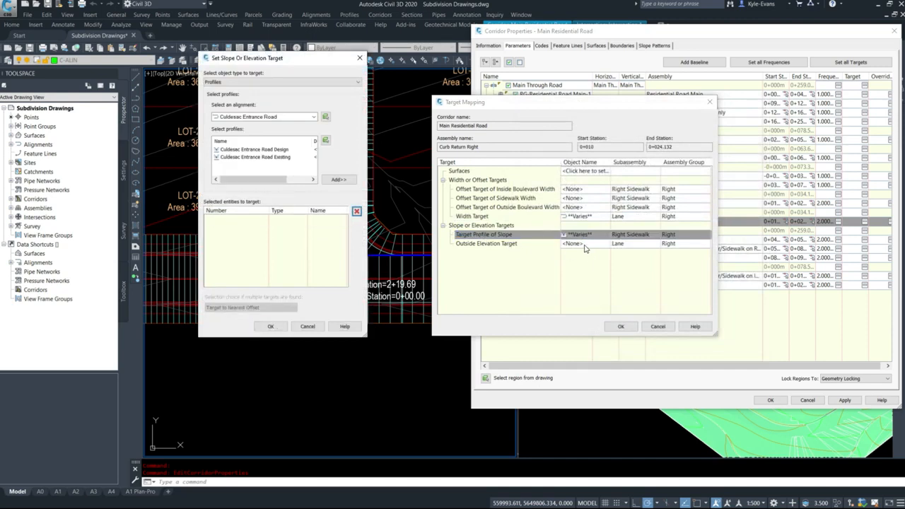
left_click(270, 326)
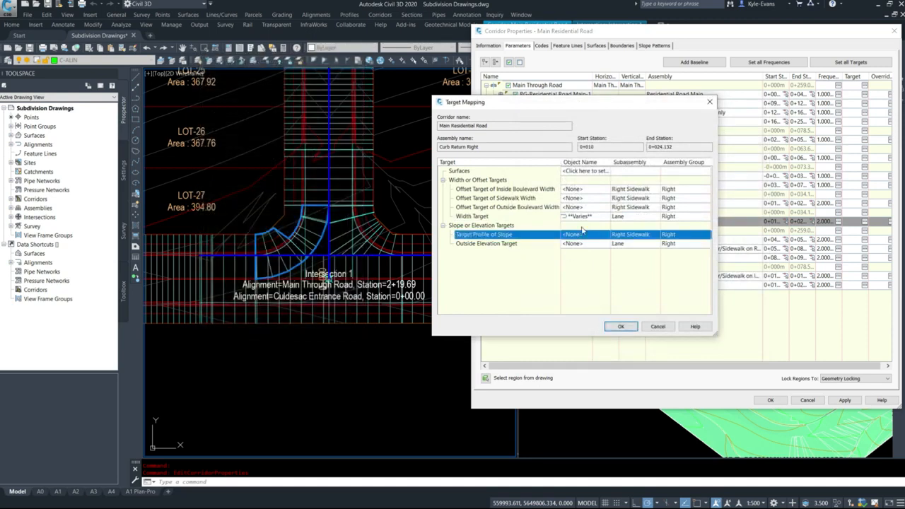
Add the Main Through Road-Left--2.000% profile to the NW-quadrant Lane's Outside Elevation Target
left_click(579, 245)
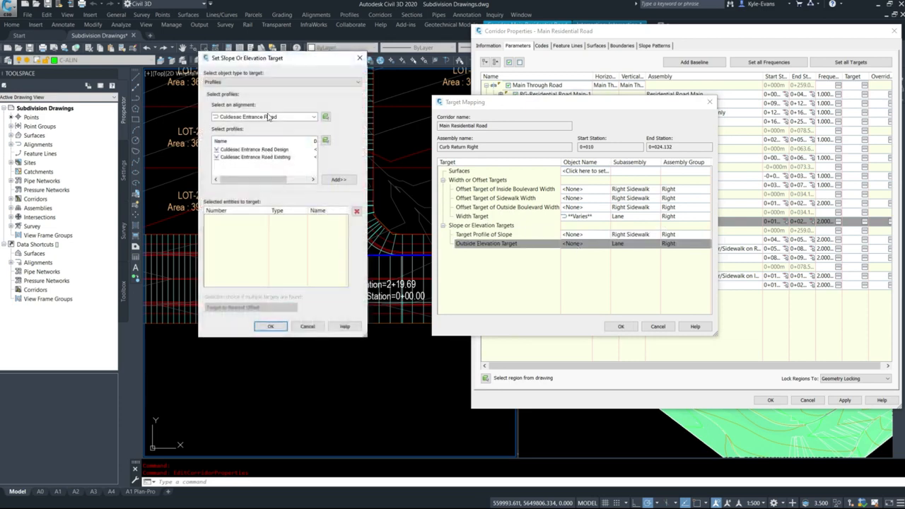
left_click(271, 118)
left_click(263, 166)
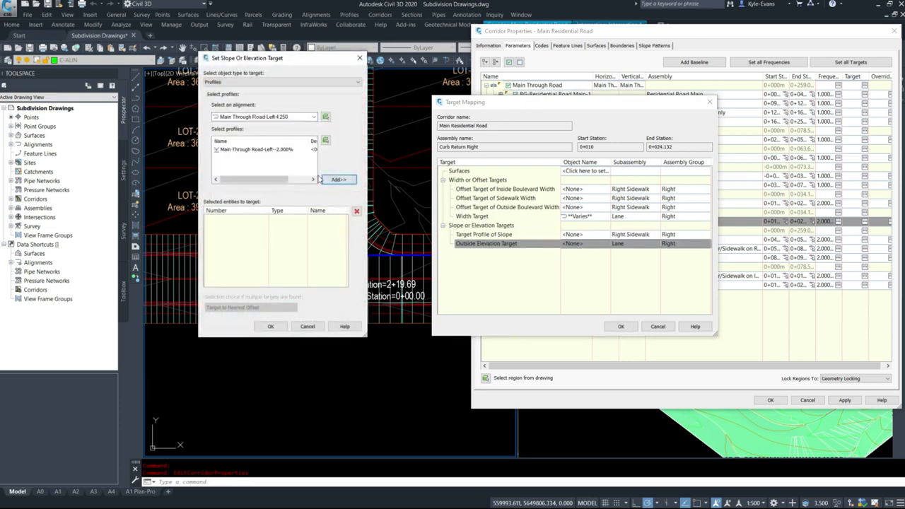
left_click(286, 150)
left_click(337, 180)
Add the Culdesac Entrance Road Design profile to the NW-quadrant Lane's Outside Elevation Target and accept the selection
left_click(301, 117)
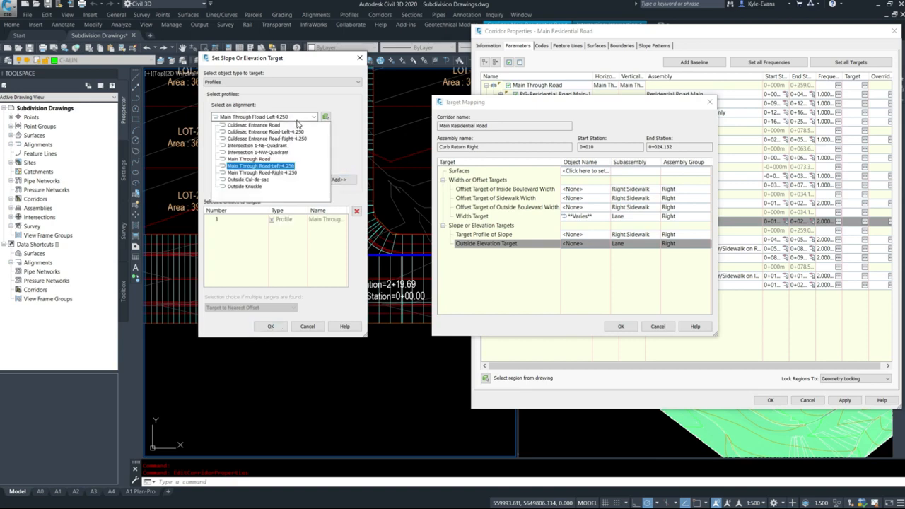
left_click(254, 124)
left_click(266, 150)
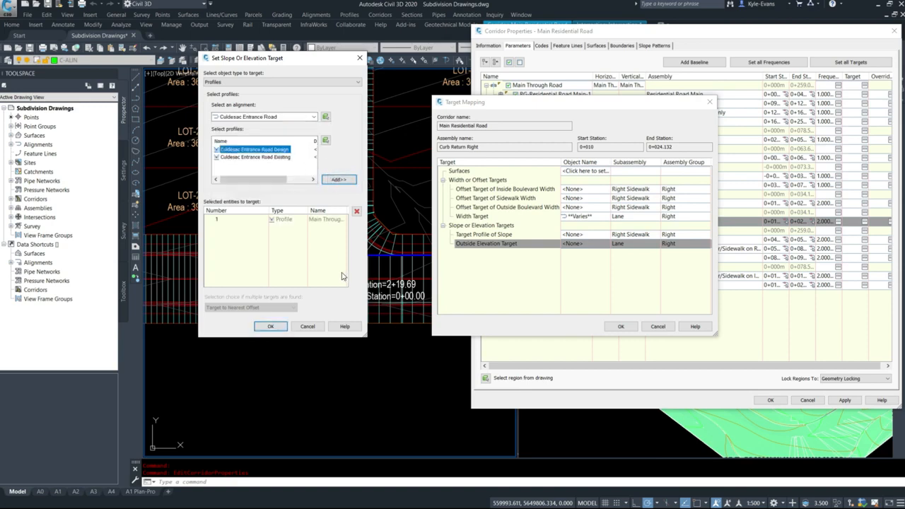
left_click(348, 181)
left_click(270, 326)
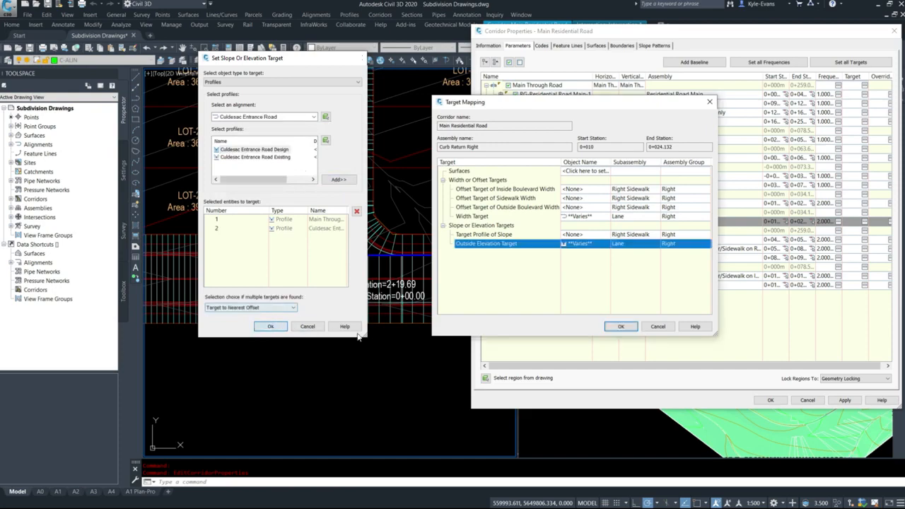
Accept the NW-quadrant target mapping and the corridor properties to rebuild the Main Residential Road corridor
left_click(622, 328)
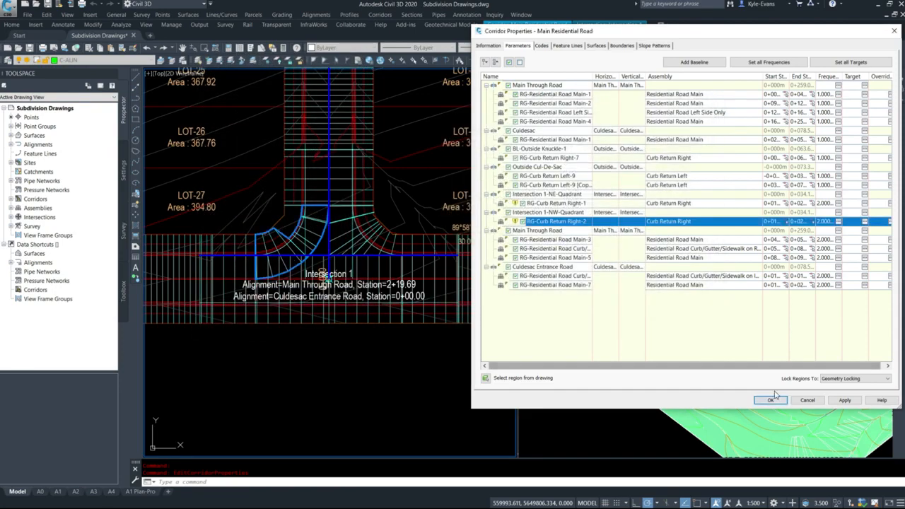
left_click(771, 400)
left_click(413, 230)
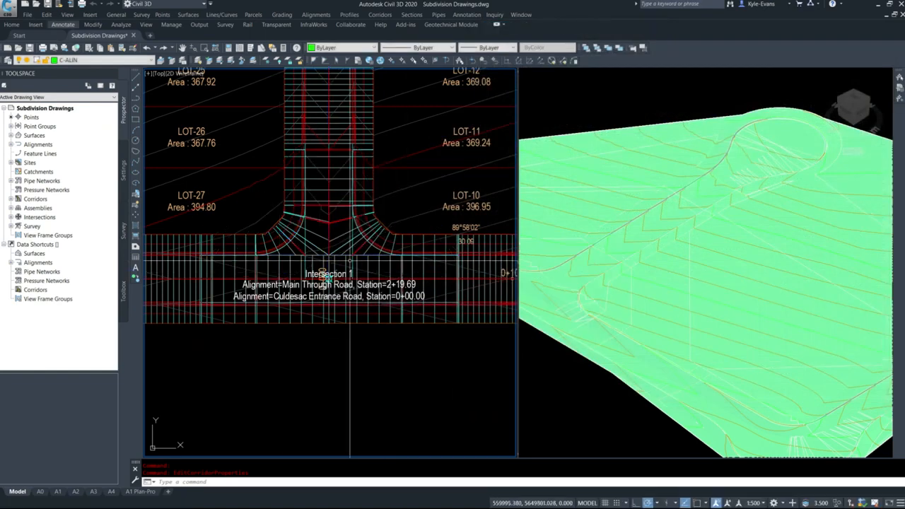
Examine the corridor surface in the 3D view and the rebuilt curb returns at Intersection 1 in plan
left_click(561, 333)
scroll(561, 333, "up", 5)
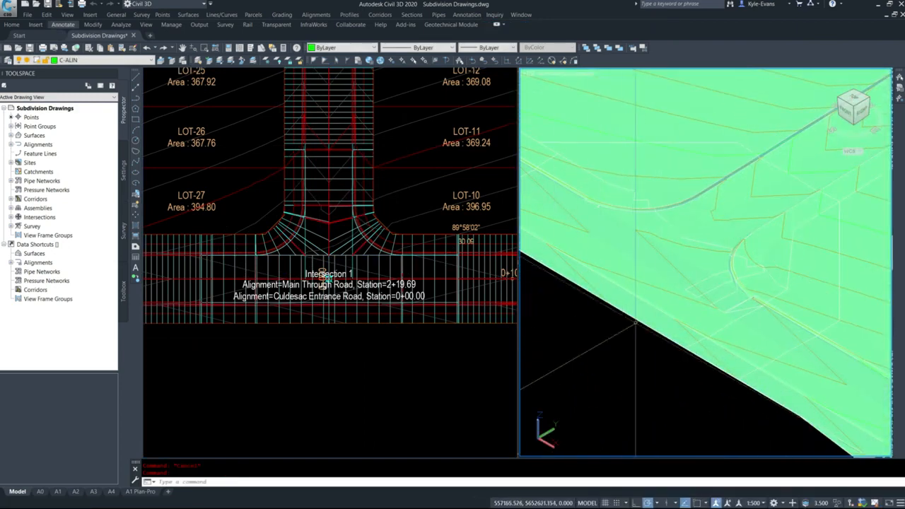
scroll(802, 311, "up", 3)
scroll(736, 283, "up", 3)
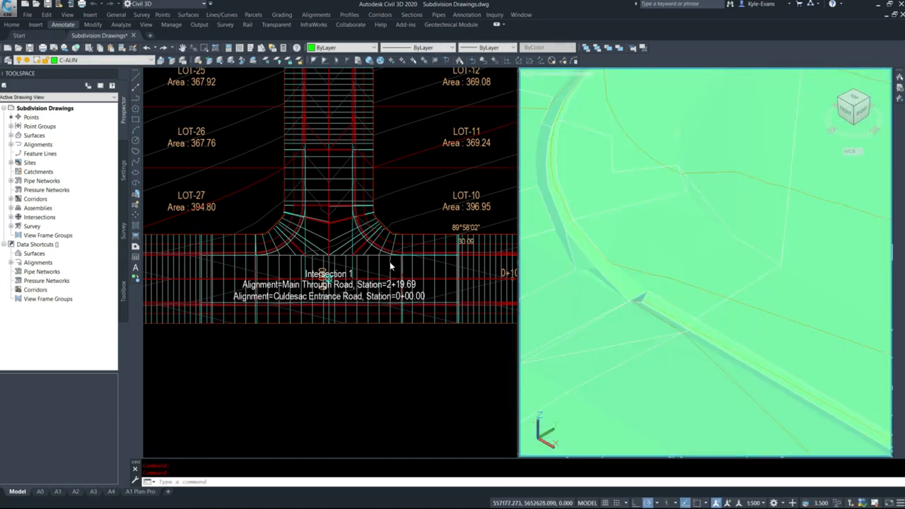
left_click(399, 261)
scroll(406, 249, "up", 7)
middle_click_drag(423, 329, 304, 304)
scroll(305, 303, "down", 5)
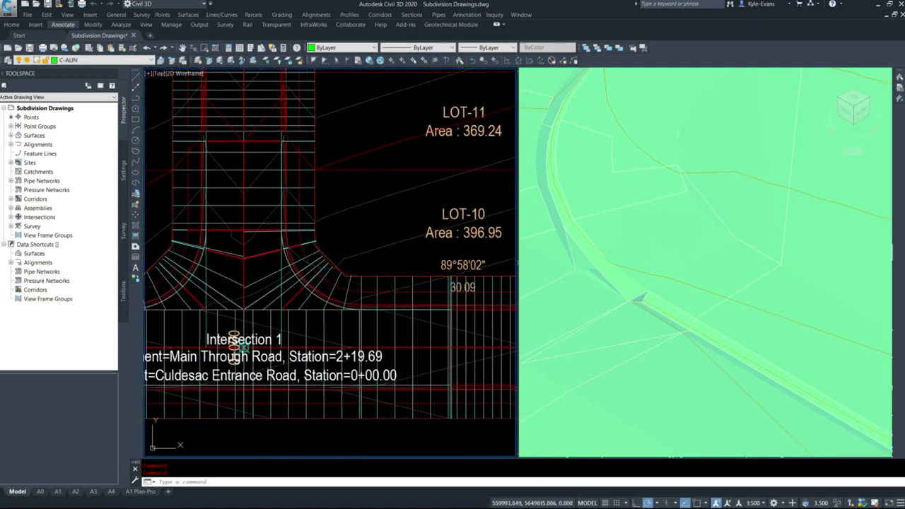
Select the Main Residential Road corridor and examine its region boundaries on the west side of Intersection 1
left_click(276, 205)
scroll(281, 258, "down", 4)
scroll(338, 253, "down", 3)
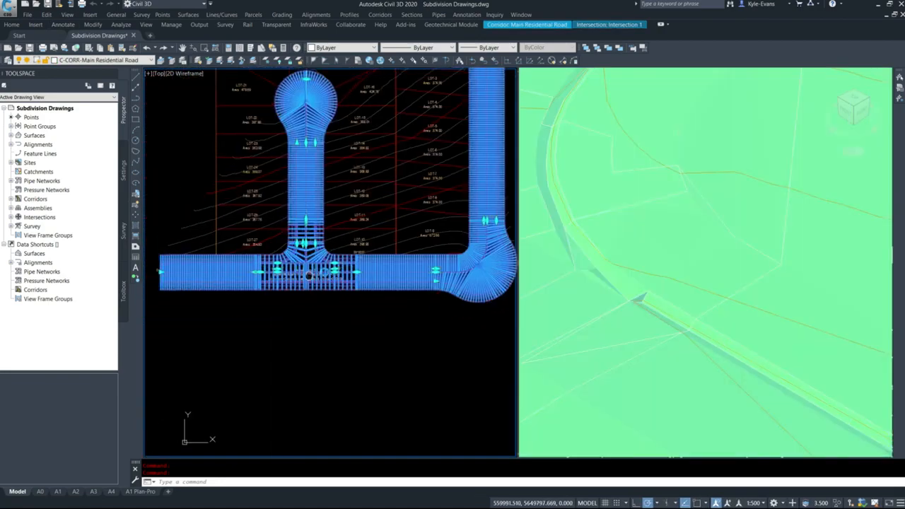
middle_click_drag(306, 263, 324, 258)
right_click(325, 258)
left_click(288, 276)
scroll(287, 276, "up", 7)
scroll(226, 242, "up", 4)
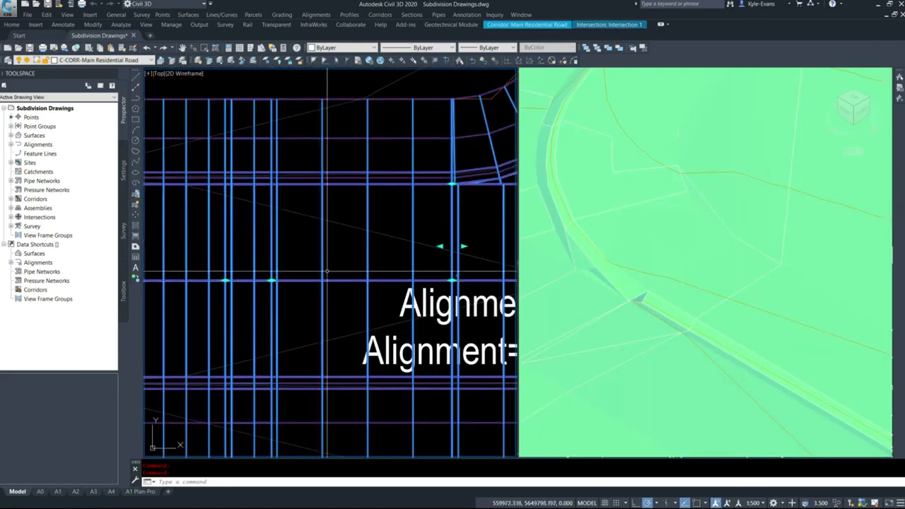
scroll(320, 249, "down", 5)
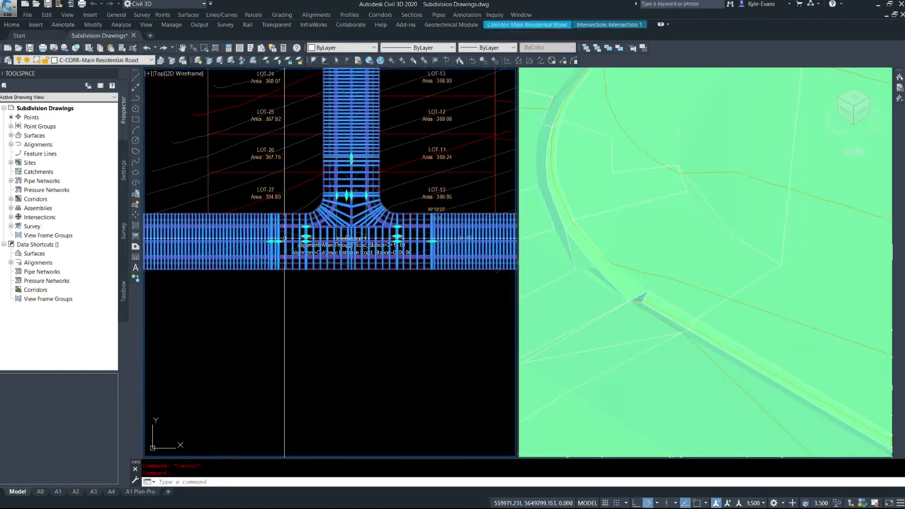
Stretch the start of the corridor region north of Intersection 1 to the endpoint of the adjoining intersection region
scroll(360, 162, "up", 7)
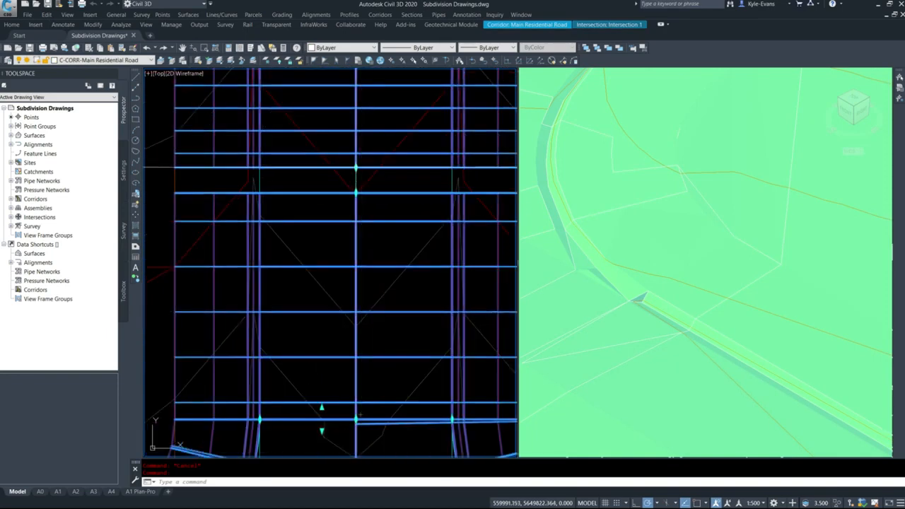
left_click(355, 168)
right_click(356, 193, "shift")
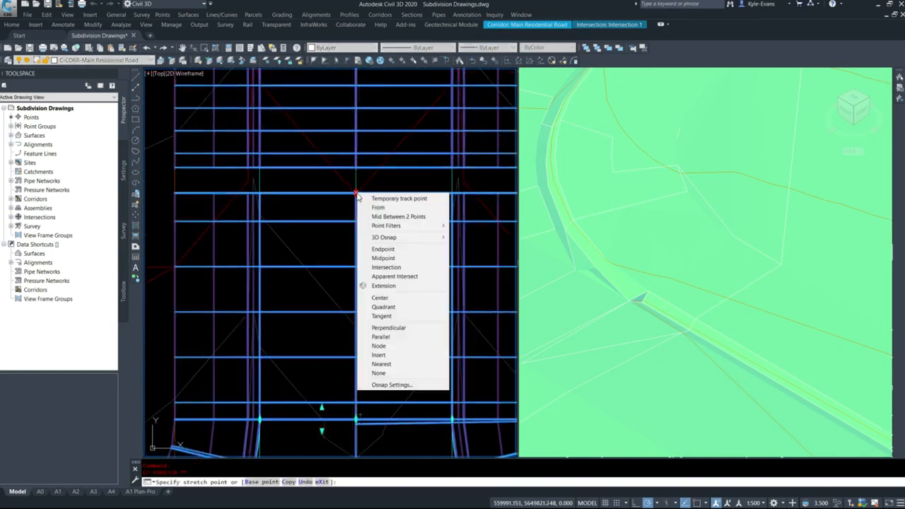
left_click(373, 267)
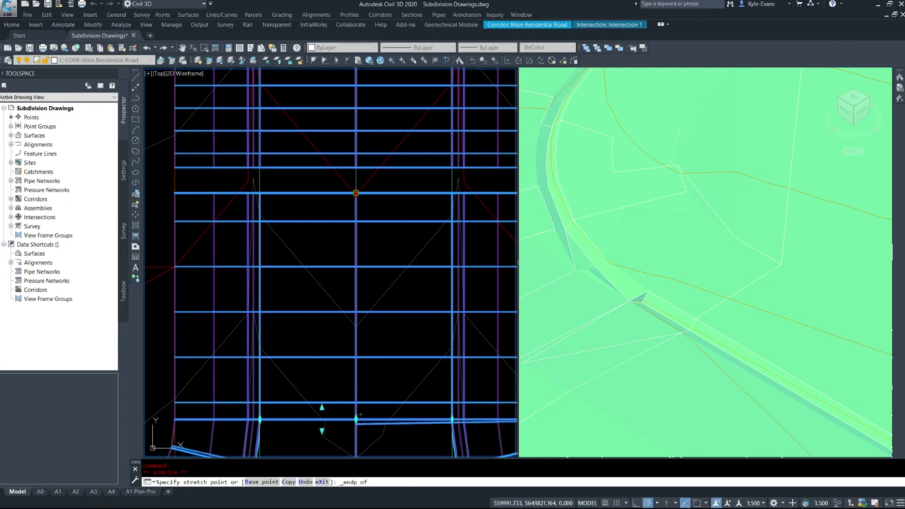
left_click(355, 193)
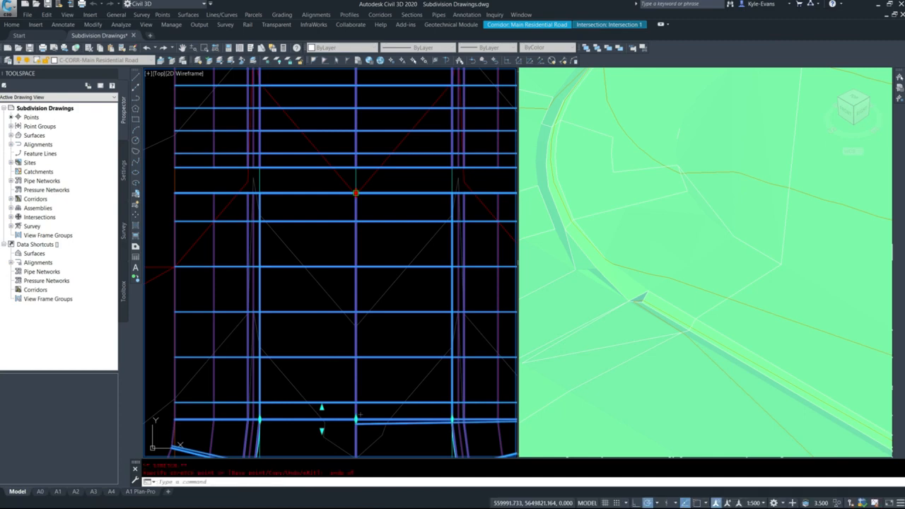
Stretch the start of the Main Through Road region east of Intersection 1 to meet the adjoining intersection region
scroll(359, 415, "down", 4)
scroll(315, 350, "up", 8)
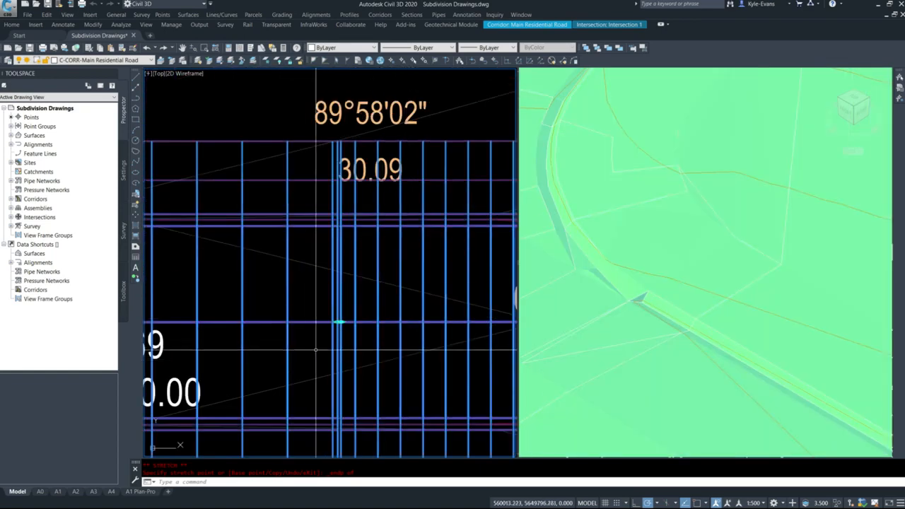
scroll(316, 349, "up", 6)
left_click(431, 284)
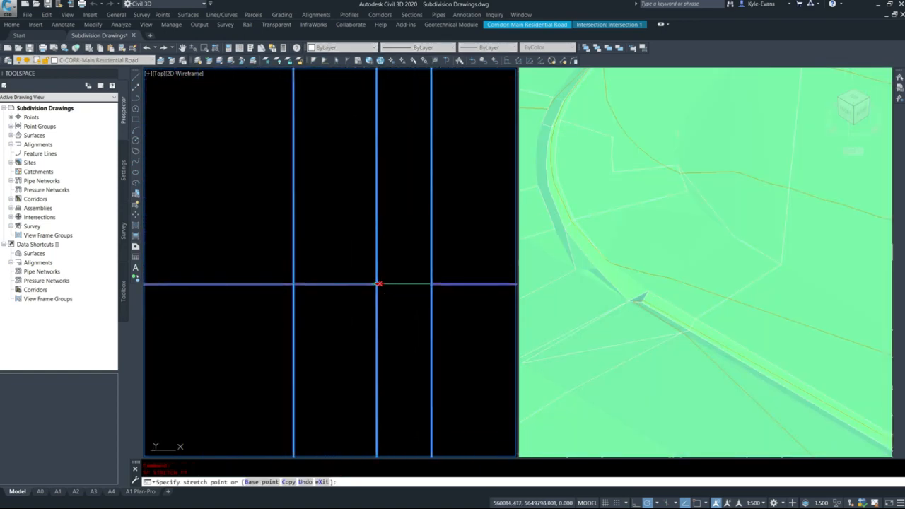
left_click(377, 284)
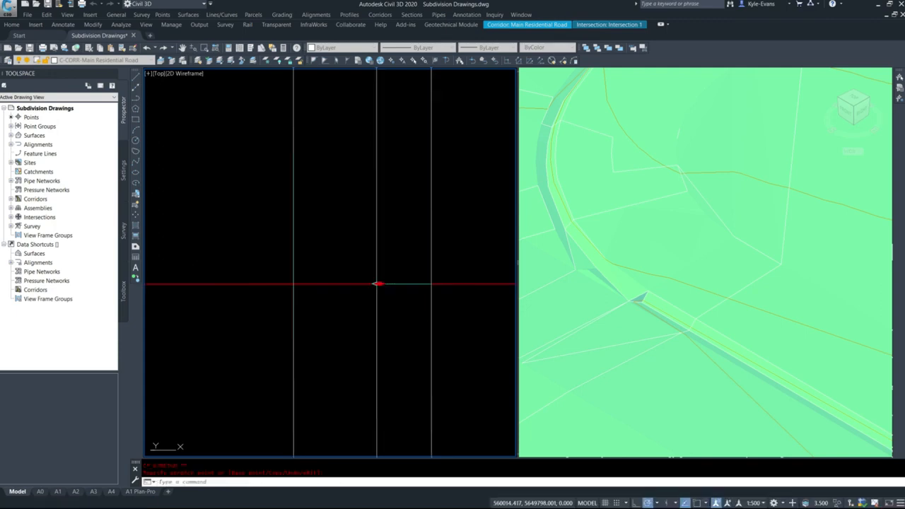
key("Escape")
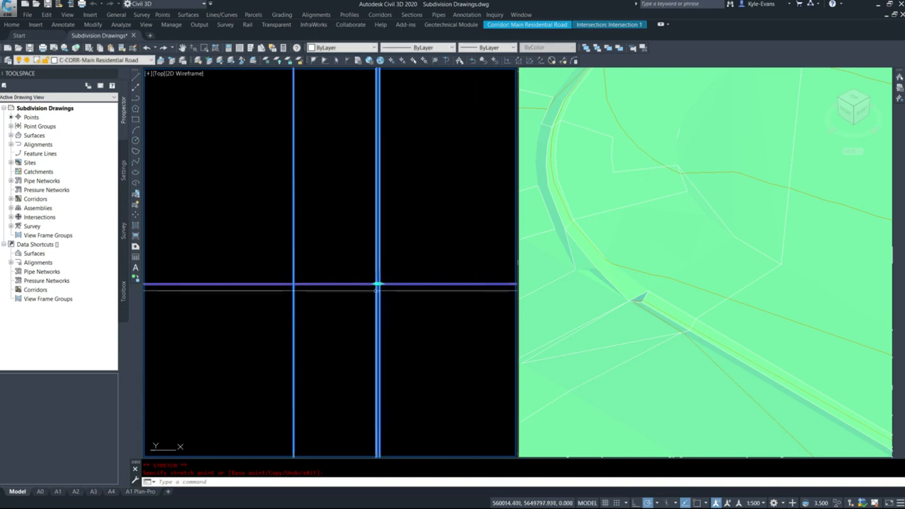
Examine the corridor's region joins on the east and west sides of Intersection 1 in plan
scroll(391, 201, "down", 8)
scroll(389, 329, "down", 6)
scroll(429, 260, "up", 3)
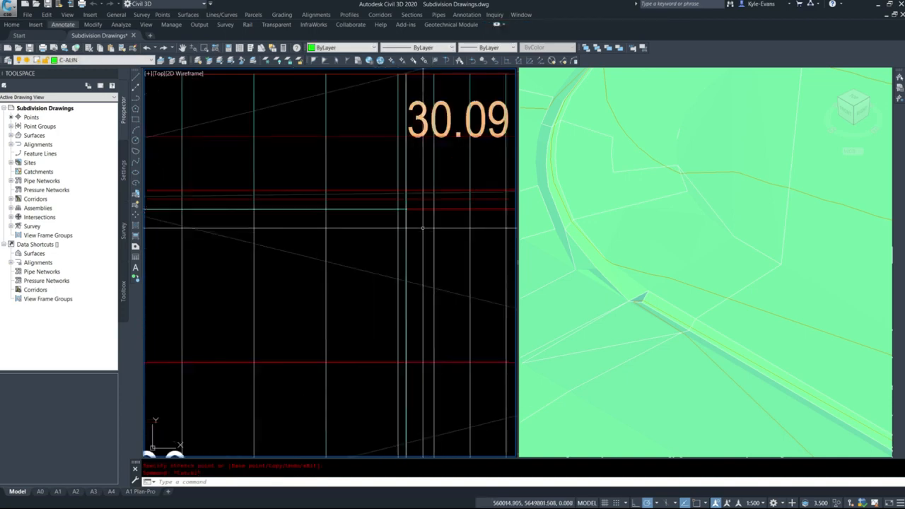
scroll(444, 193, "down", 9)
scroll(445, 190, "up", 5)
scroll(444, 189, "down", 5)
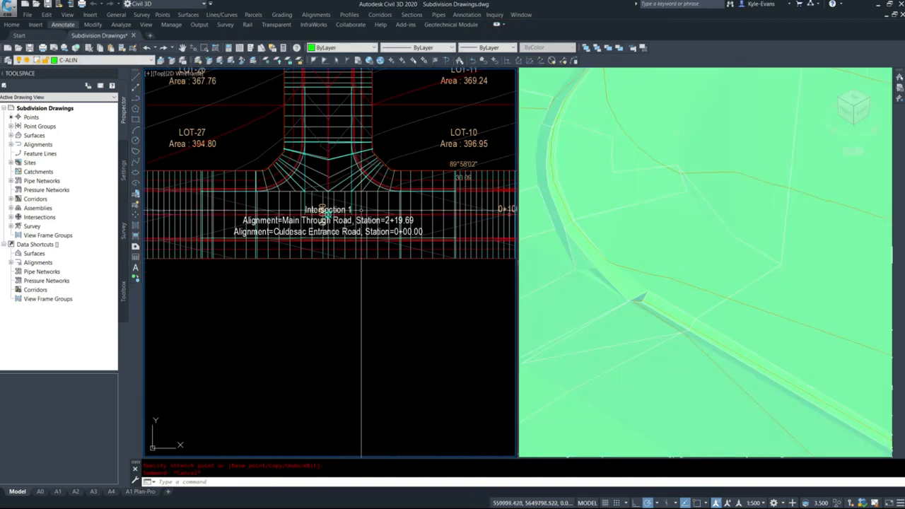
scroll(197, 214, "up", 6)
left_click(198, 201)
left_click(201, 201)
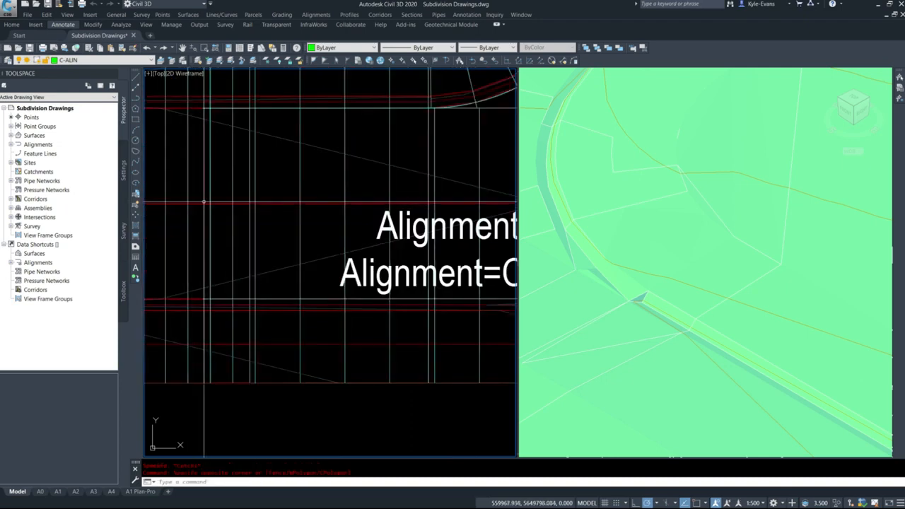
left_click(203, 203)
scroll(208, 196, "up", 5)
scroll(368, 231, "down", 6)
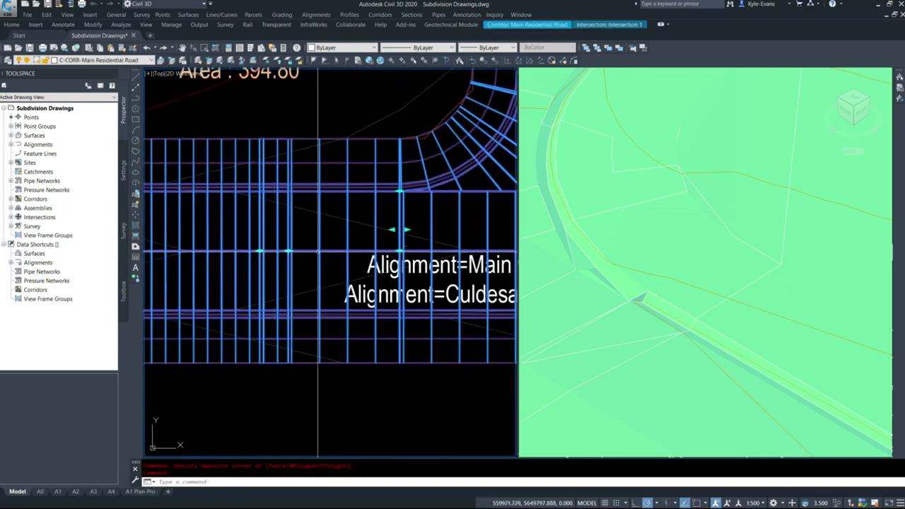
middle_click_drag(425, 228, 350, 232)
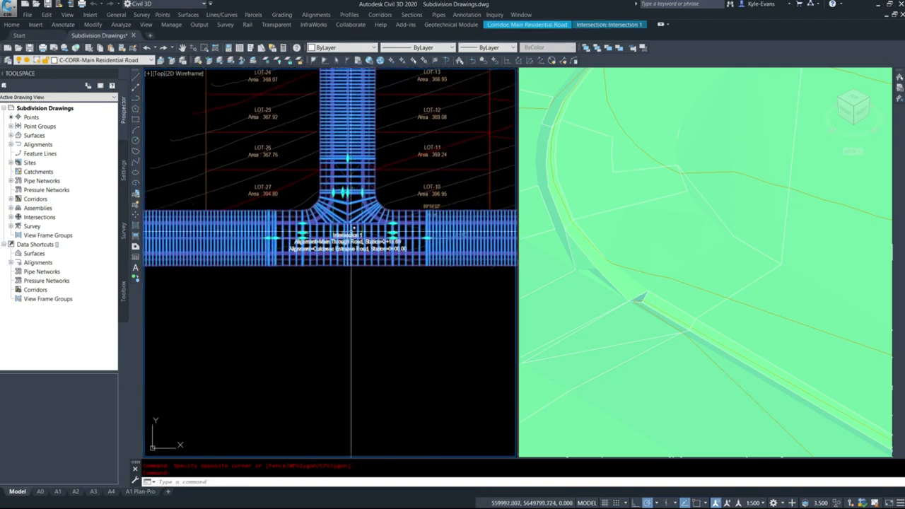
In the Main Residential Road corridor properties, rename the Intersection 1-NE-Quadrant region as NE Quadrant Curb Return
scroll(350, 230, "up", 3)
right_click(326, 234)
left_click(384, 330)
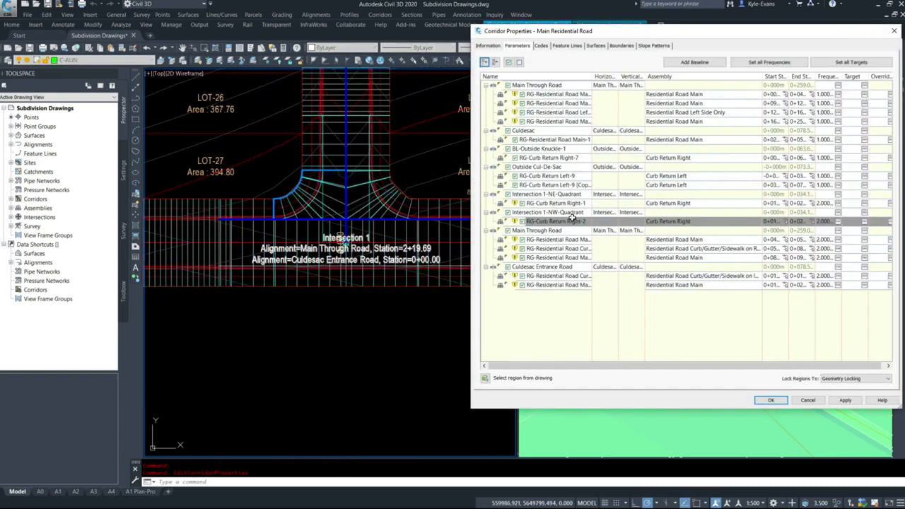
left_click(561, 203)
left_click(563, 204)
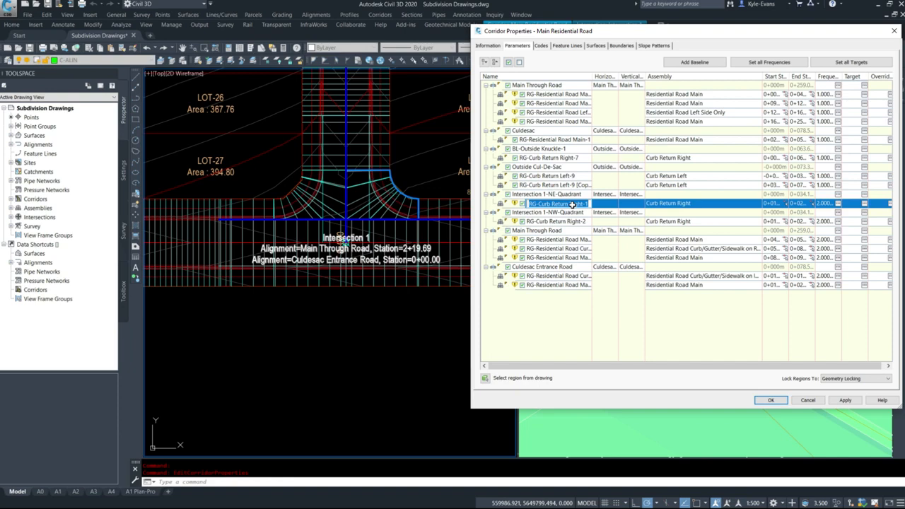
type("NE")
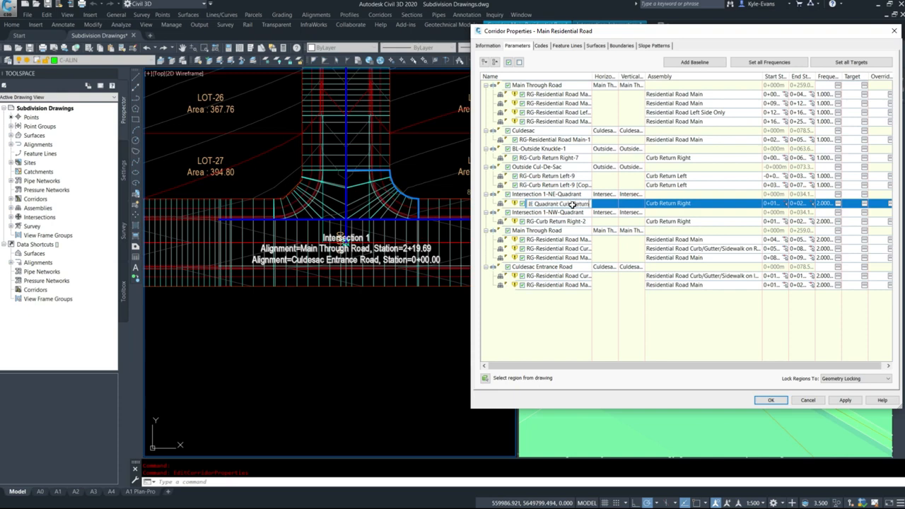
key("Return")
Rename the Intersection 1-NW-Quadrant baseline's region as NW Quadrant Curb Return
left_click(581, 222)
left_click(573, 221)
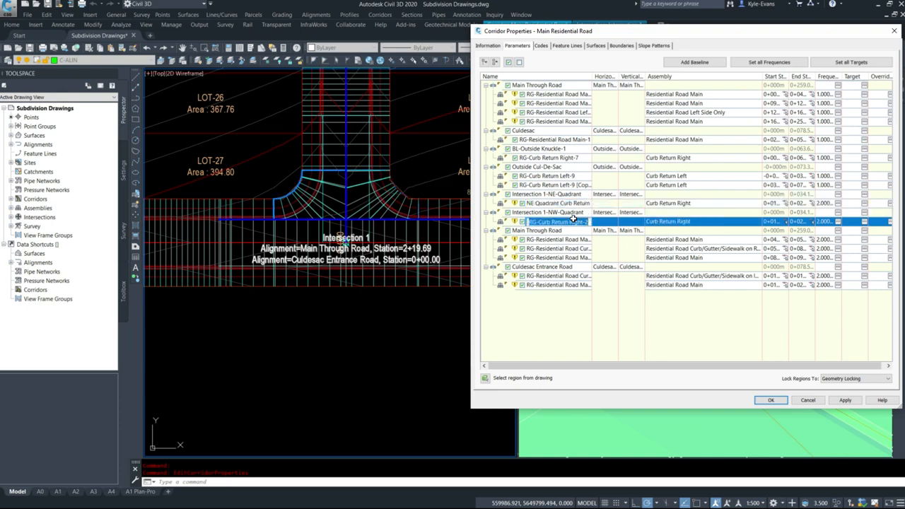
type("NW")
key("Return")
left_click(559, 223)
type("urn")
key("Return")
Identify in plan what each region under the second Main Through Road baseline and the Culdesac Entrance Road baseline covers
left_click(531, 231)
left_click(541, 240)
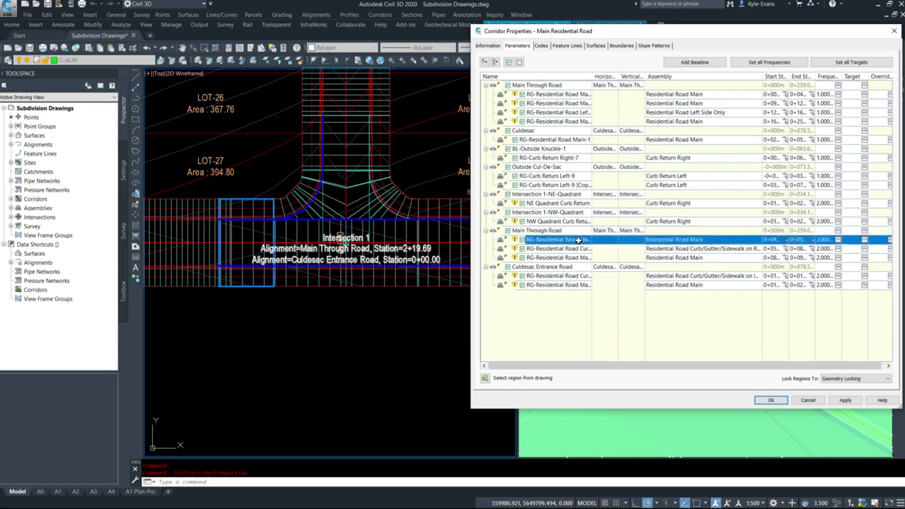
left_click(574, 249)
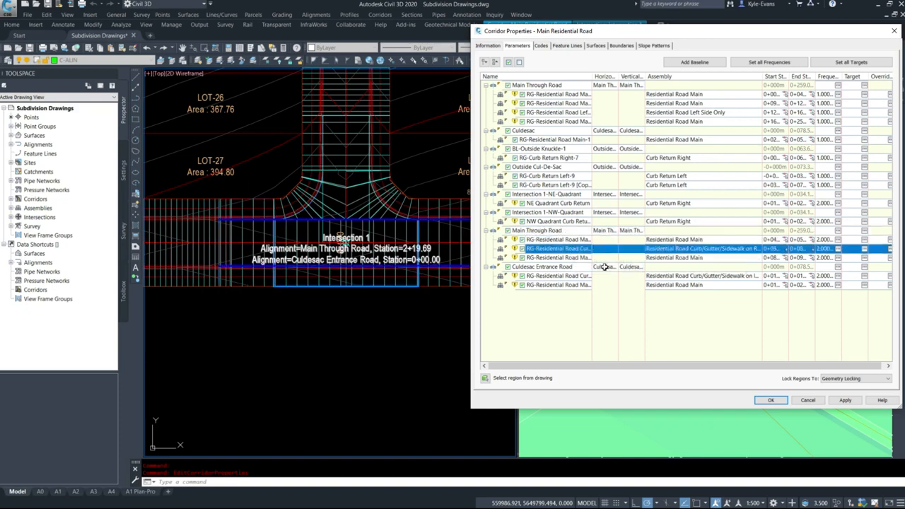
left_click(572, 259)
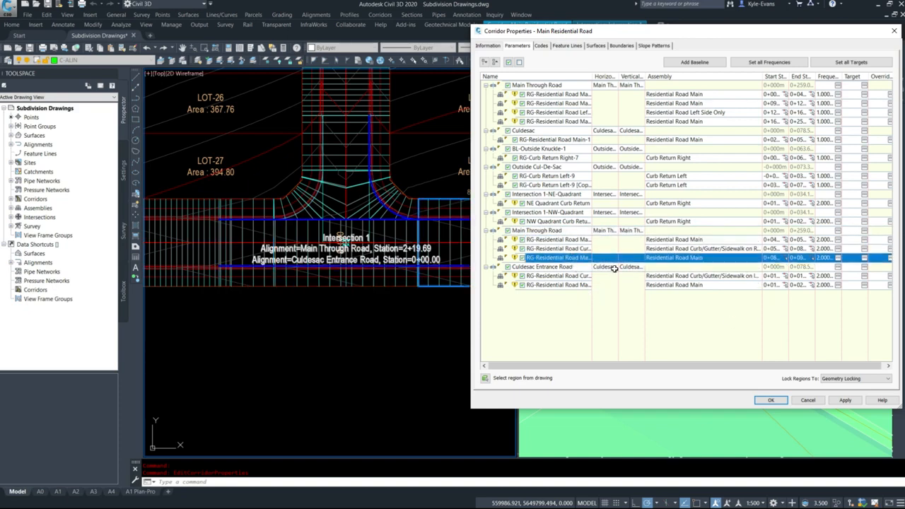
left_click(565, 240)
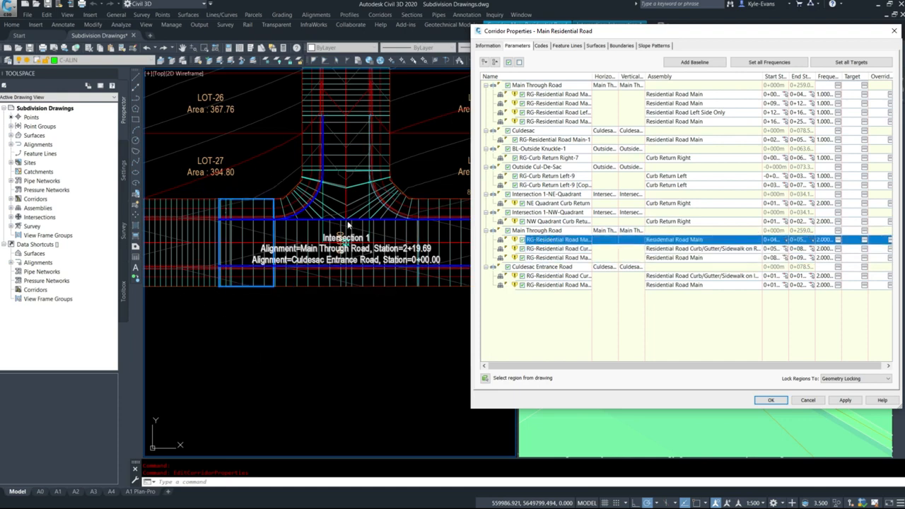
left_click(557, 250)
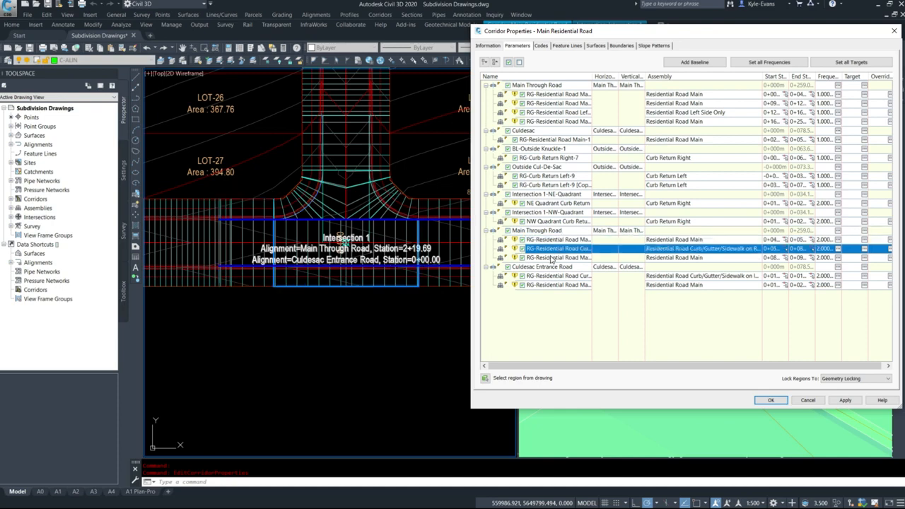
left_click(559, 257)
left_click(574, 276)
left_click(566, 283)
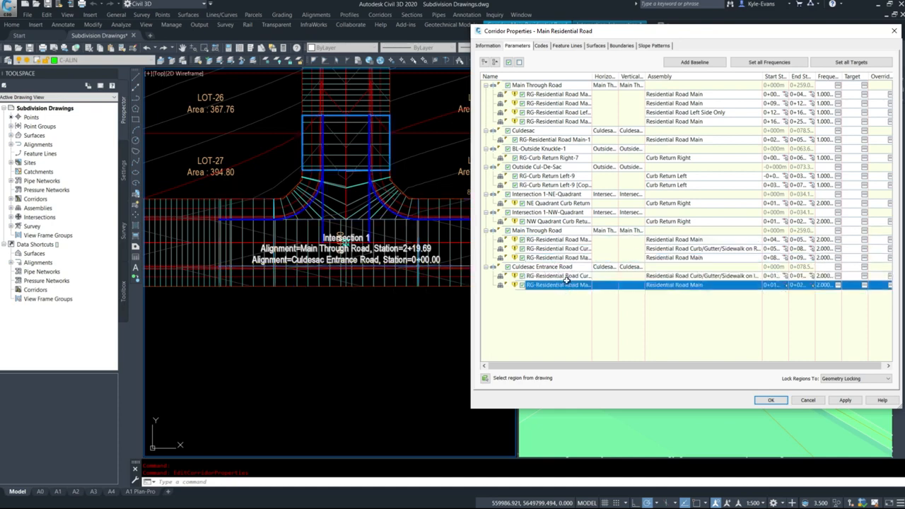
left_click(573, 277)
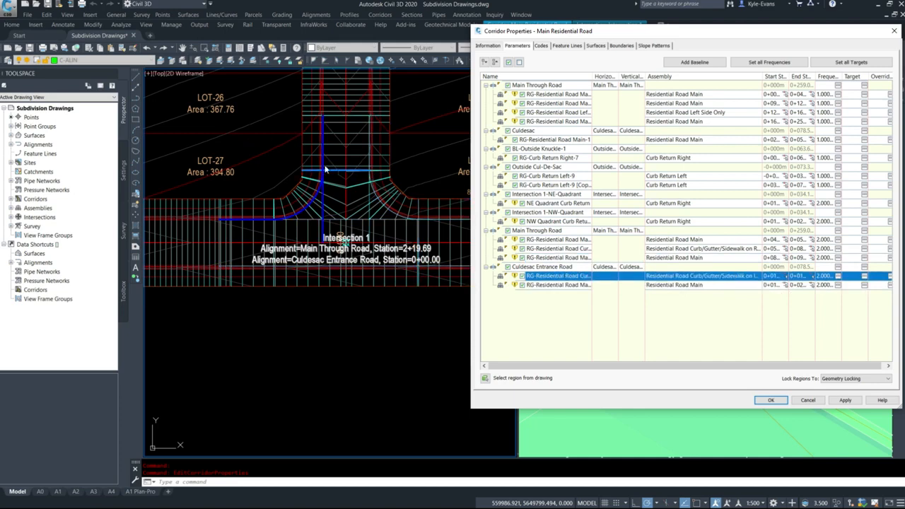
left_click(548, 285)
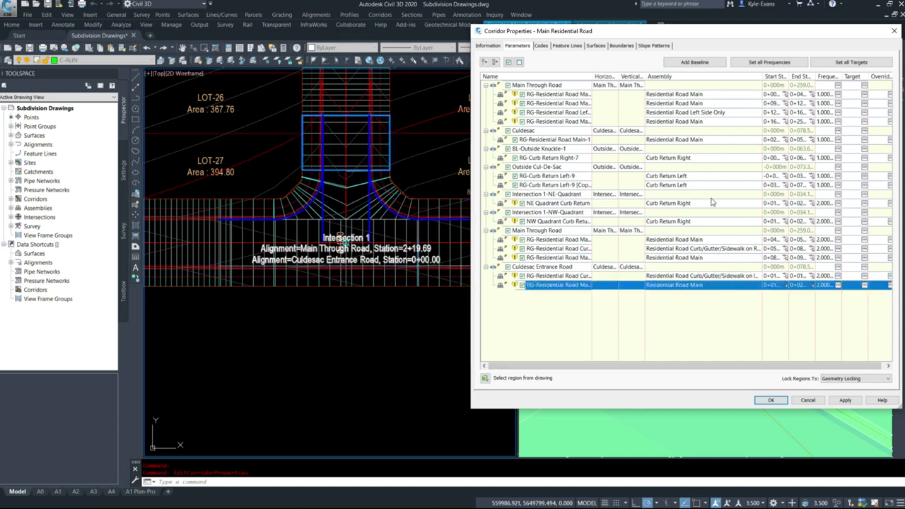
Remove the three Residential Road Main regions from the intersection's Main Through Road and Culdesac Entrance Road baselines and rebuild the corridor
right_click(563, 284)
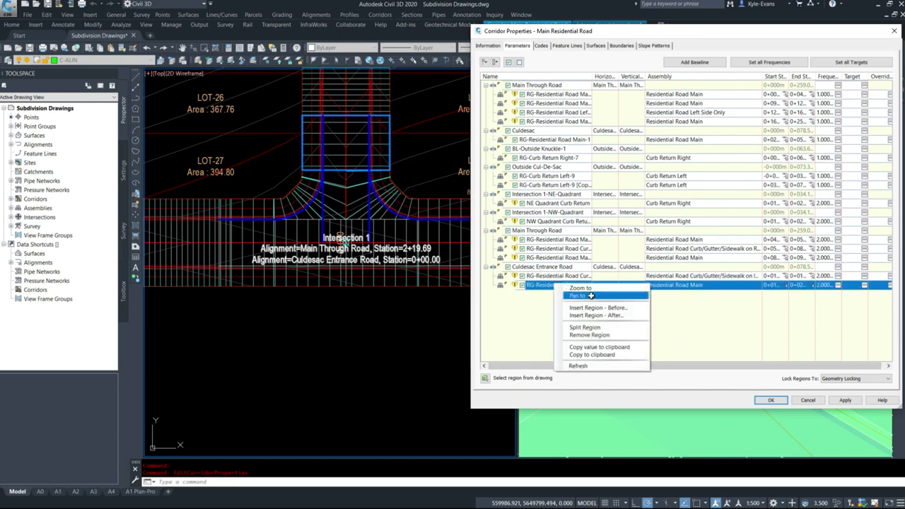
left_click(597, 336)
left_click(558, 258)
right_click(557, 258)
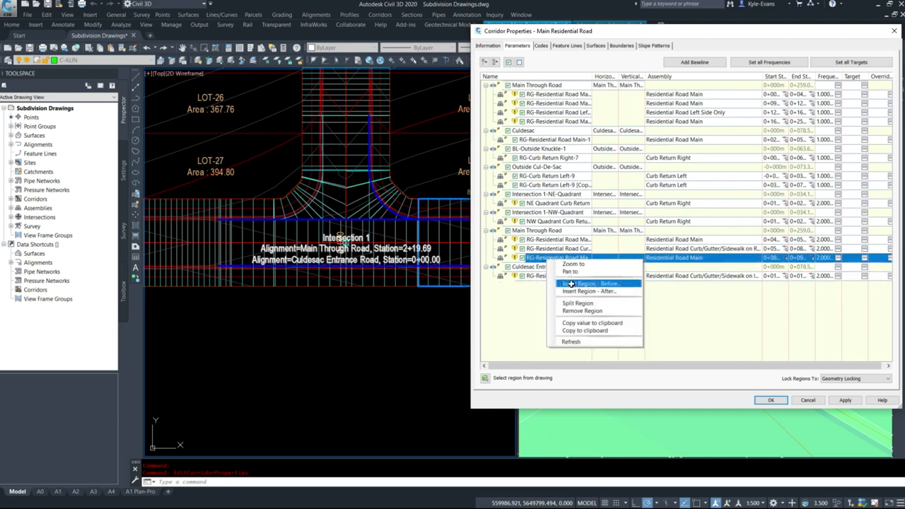
left_click(573, 310)
left_click(570, 240)
right_click(570, 239)
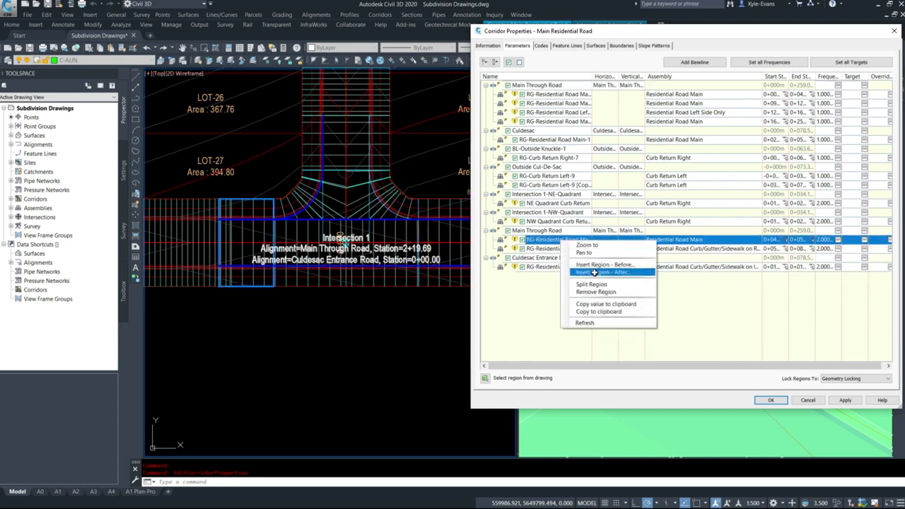
left_click(595, 291)
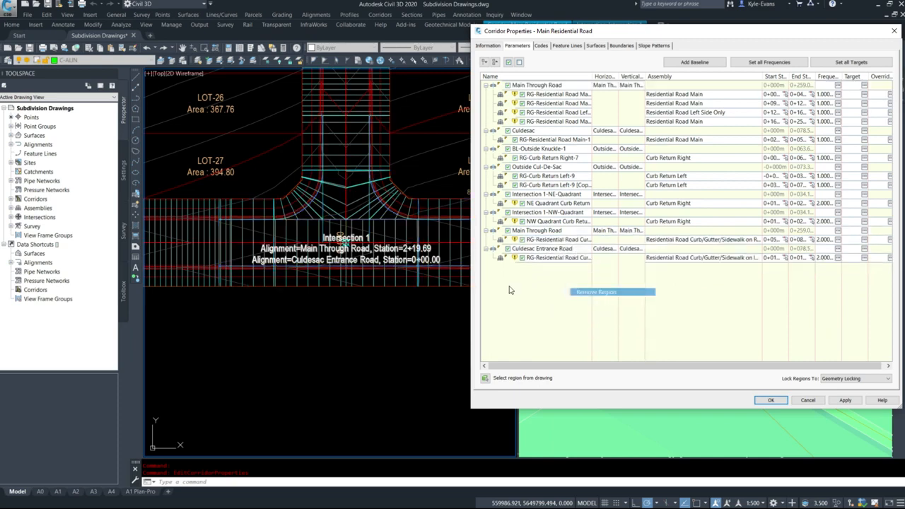
left_click(771, 400)
Stretch the end of the Main Through Road region west of Intersection 1 to the endpoint of the intersection's curb, gutter and sidewalk region
left_click(403, 241)
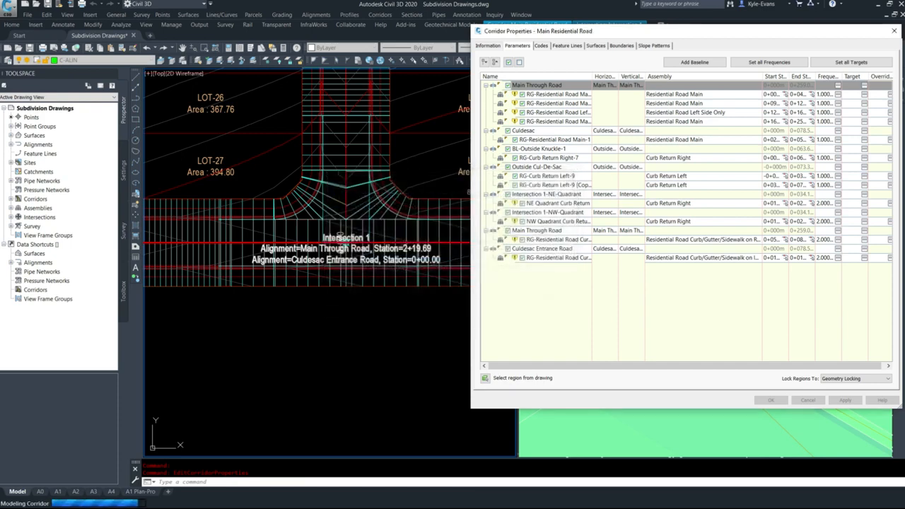
left_click(225, 228)
left_click(219, 232)
scroll(219, 231, "up", 4)
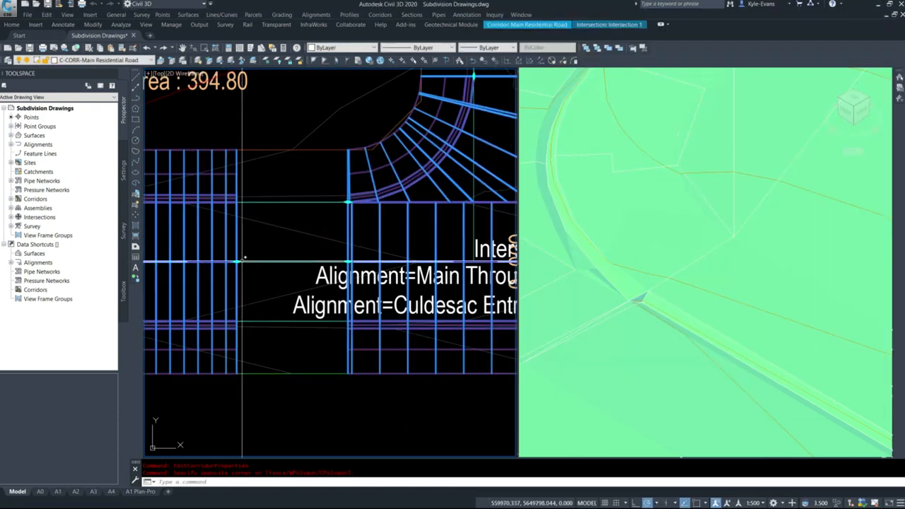
left_click(236, 262)
right_click(305, 249, "shift")
left_click(329, 302)
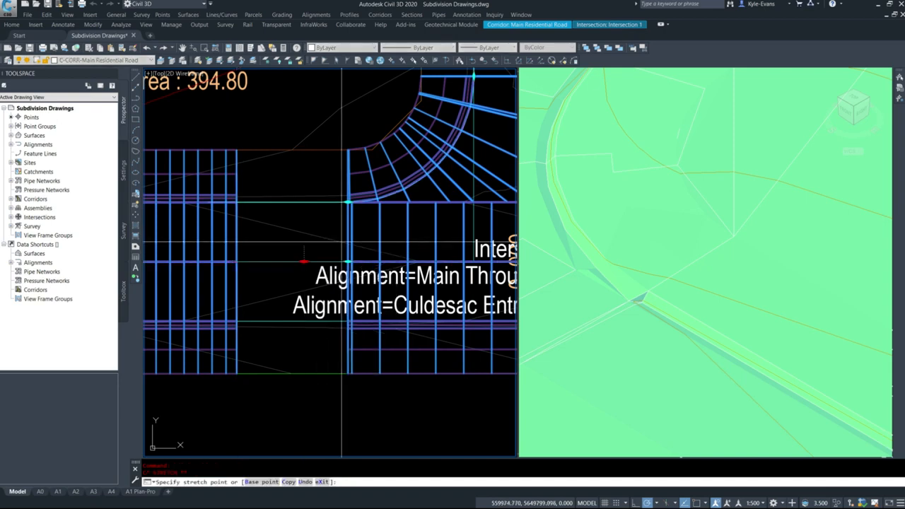
scroll(347, 262, "up", 2)
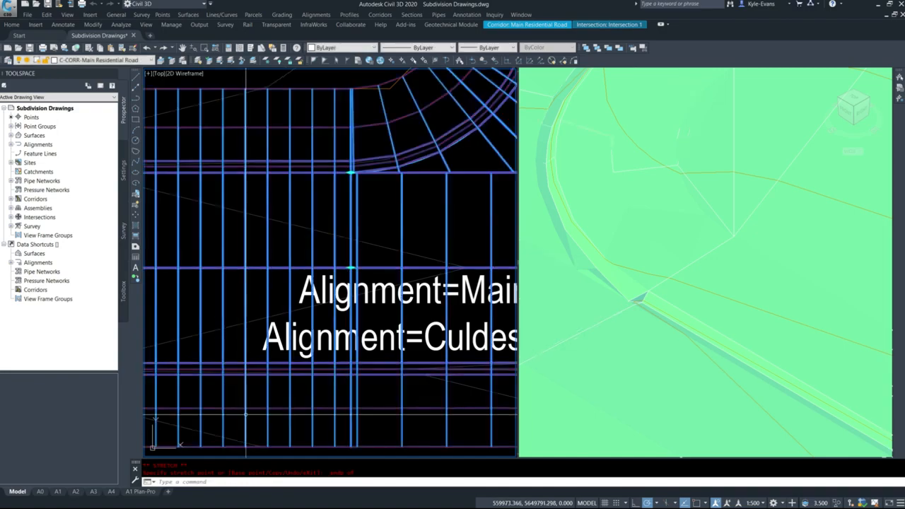
Stretch the start of the Main Through Road region east of Intersection 1 to the endpoint of the intersection's curb, gutter and sidewalk region
scroll(267, 340, "down", 10)
key("Escape")
scroll(350, 334, "up", 8)
left_click(351, 324)
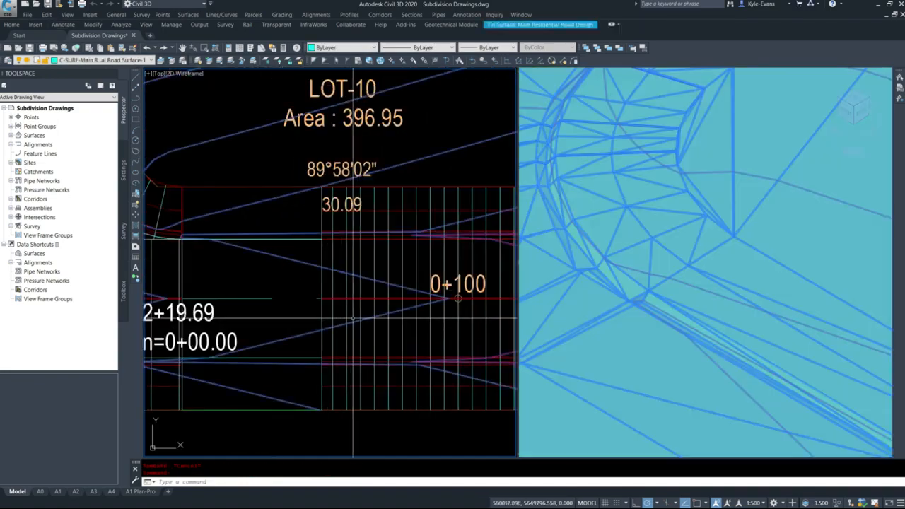
key("Escape")
left_click(350, 307)
left_click(322, 299)
left_click(322, 299)
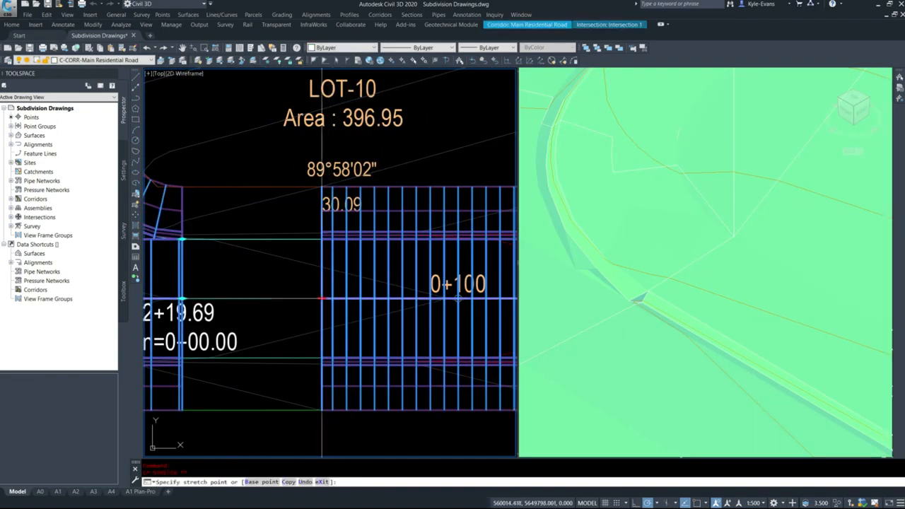
right_click(227, 284, "shift")
key("e")
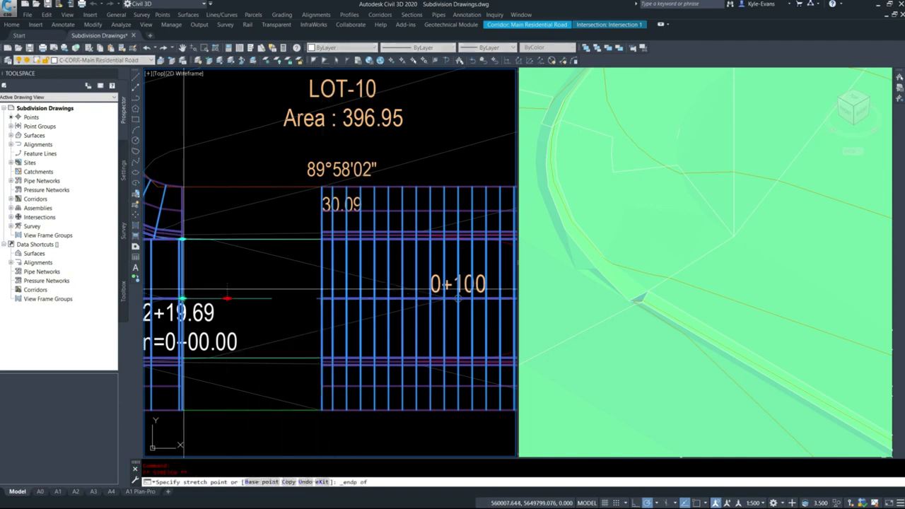
left_click(182, 299)
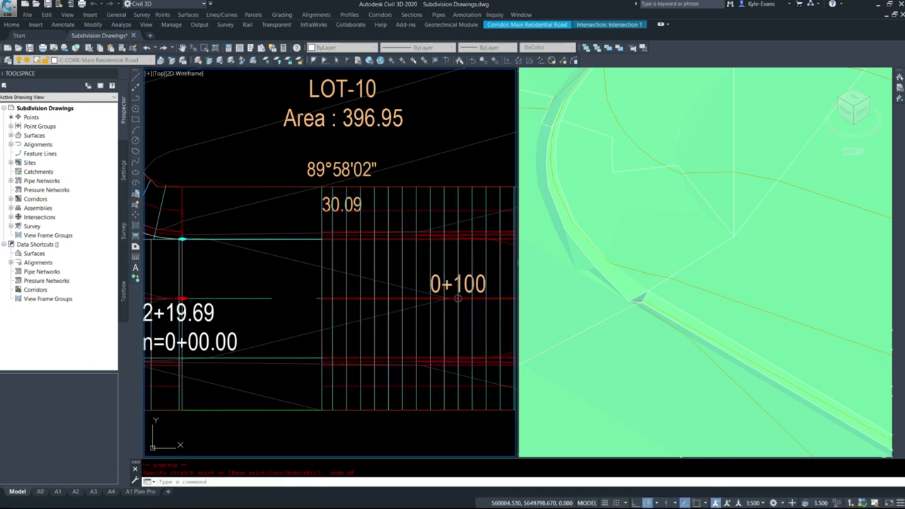
scroll(460, 304, "down", 8)
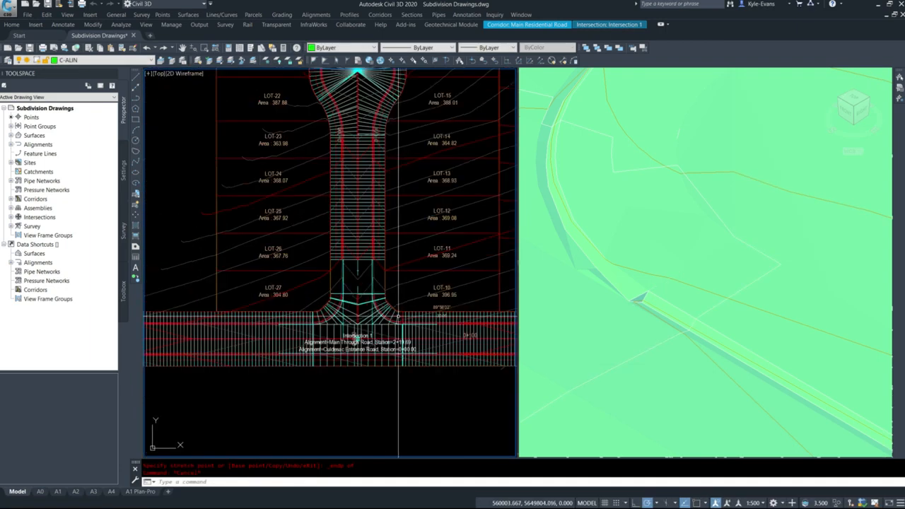
key("Escape")
Set all corridor frequencies to 1 m along tangents, curves and spirals for Main Residential Road and rebuild the corridor
scroll(423, 397, "up", 6)
left_click(319, 333)
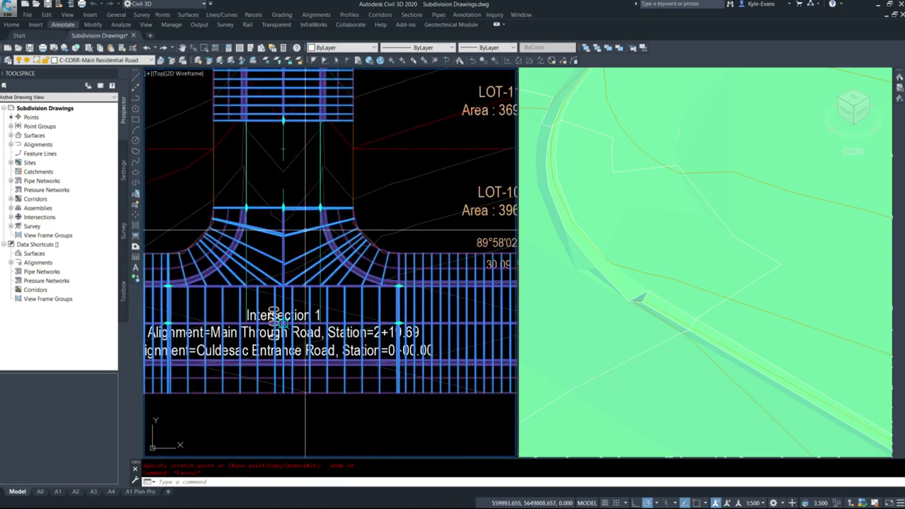
right_click(312, 249)
left_click(348, 342)
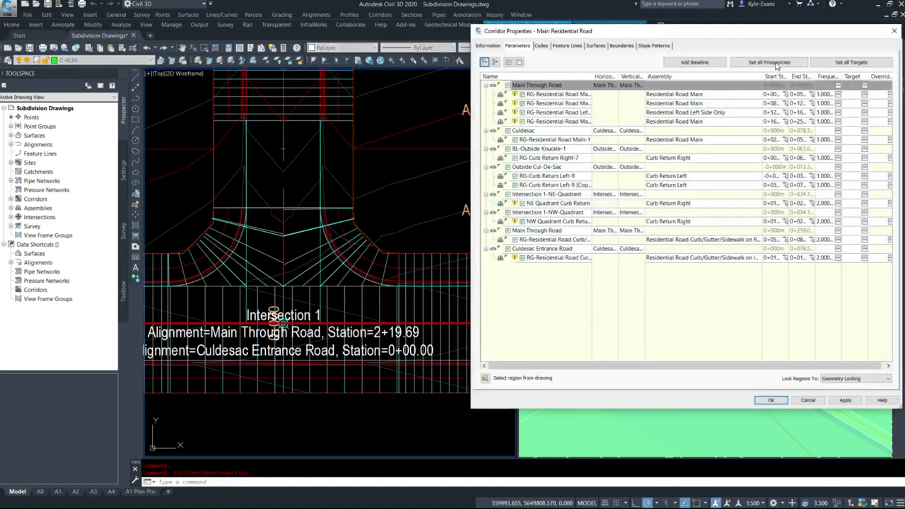
left_click(769, 62)
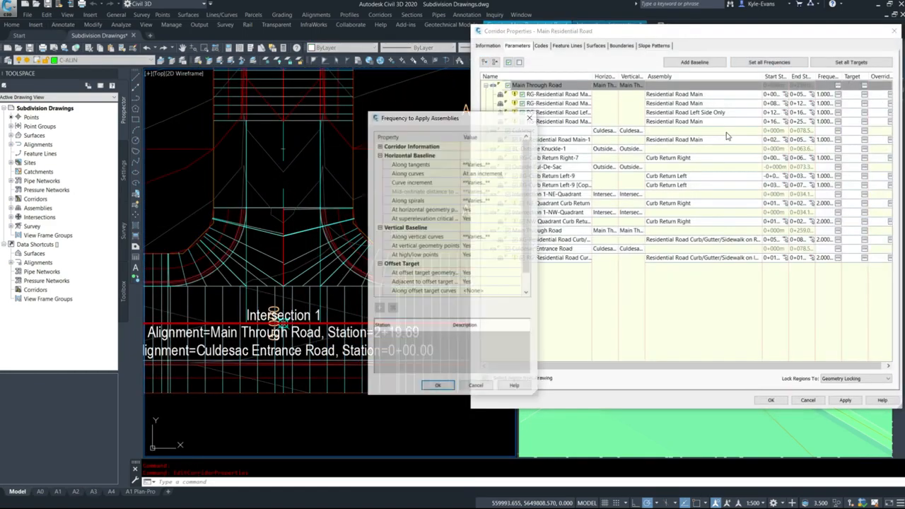
left_click(493, 164)
type("1")
key("Return")
left_click(486, 184)
type("1")
left_click(489, 200)
type("1")
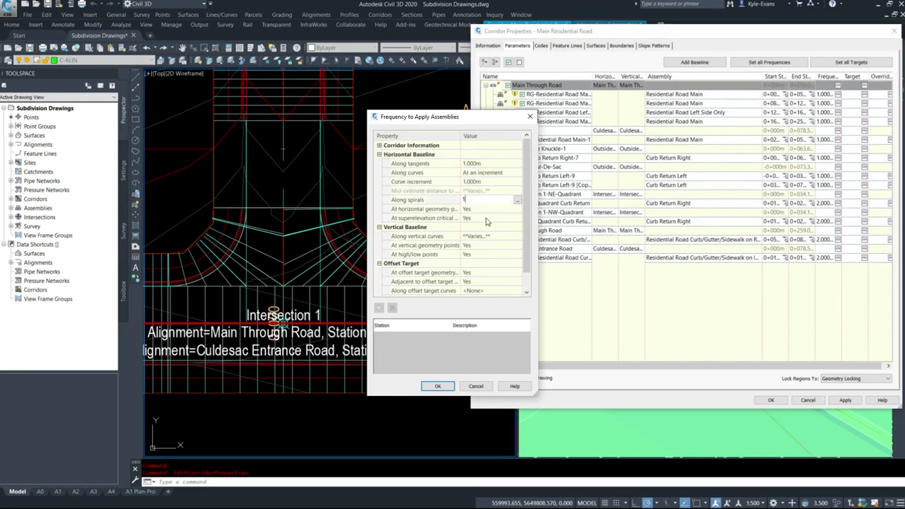
key("Return")
left_click(438, 386)
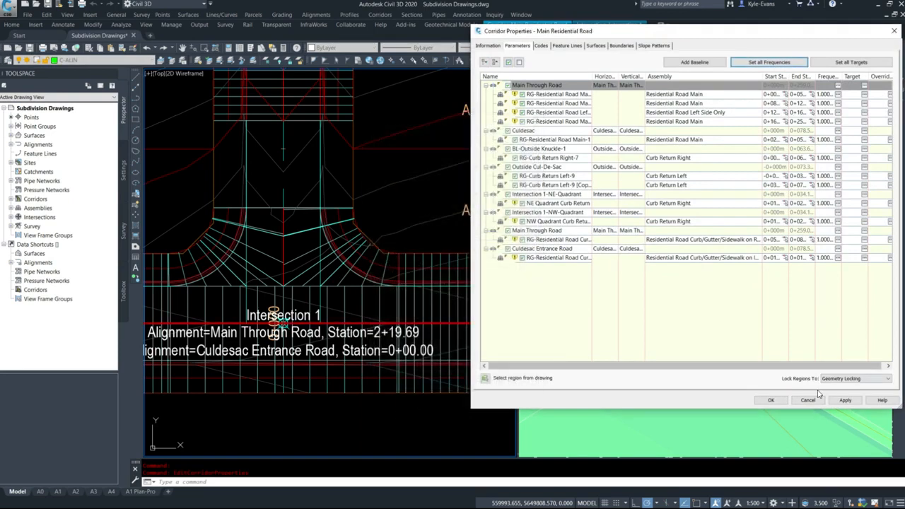
left_click(773, 401)
left_click(436, 244)
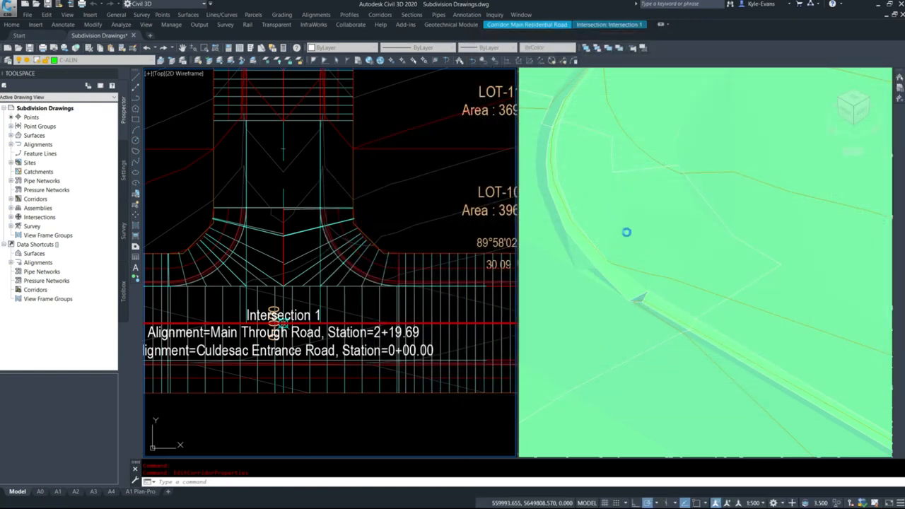
left_click(618, 286)
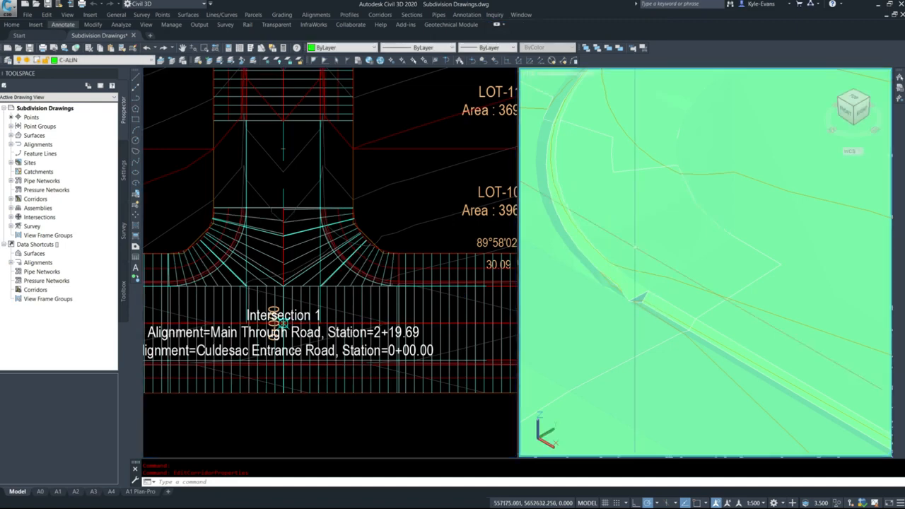
key("Escape")
Turn on the plan display of triangles in the Main Residential Road Design surface's style
scroll(410, 285, "up", 4)
scroll(599, 320, "down", 3)
middle_click_drag(712, 352, 633, 311)
left_click(407, 293)
scroll(402, 278, "up", 4)
left_click(401, 279)
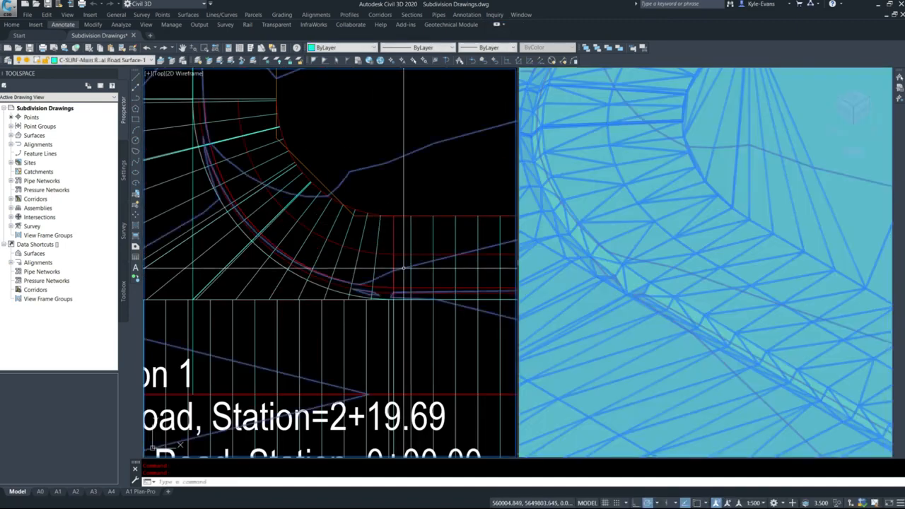
right_click(407, 271)
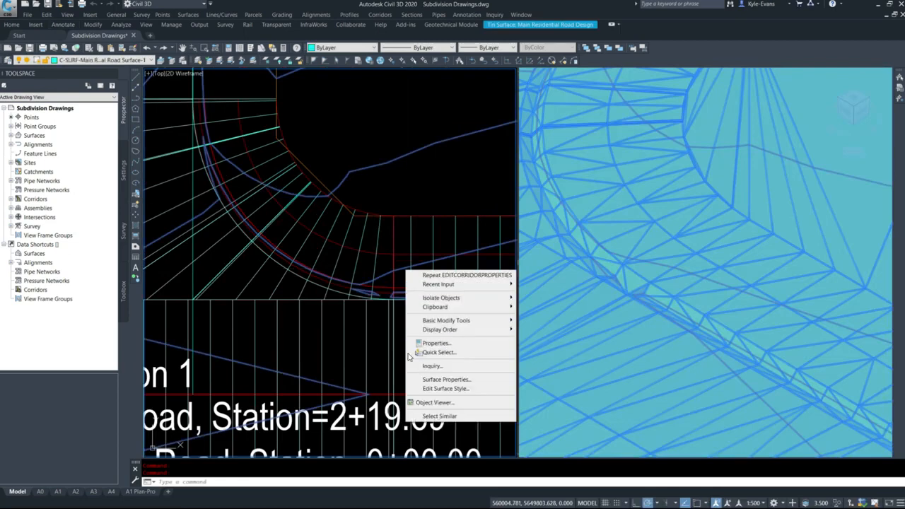
left_click(452, 389)
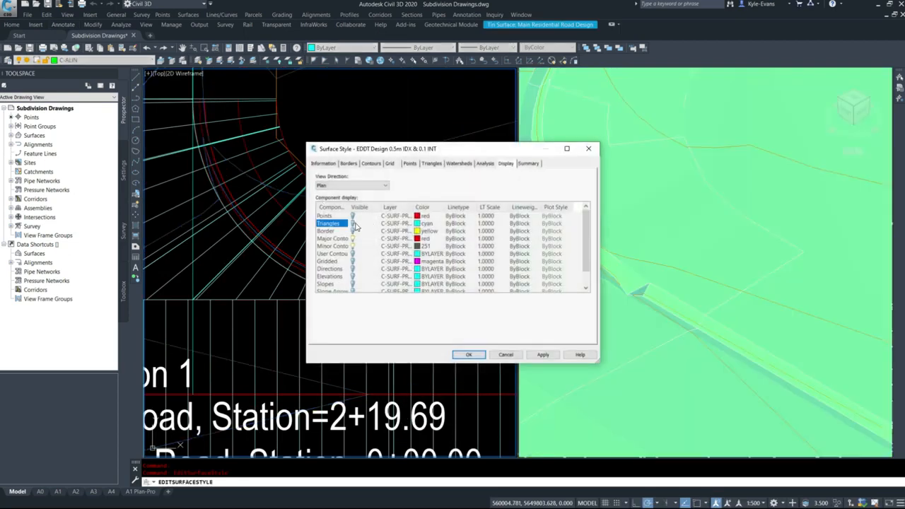
left_click(468, 354)
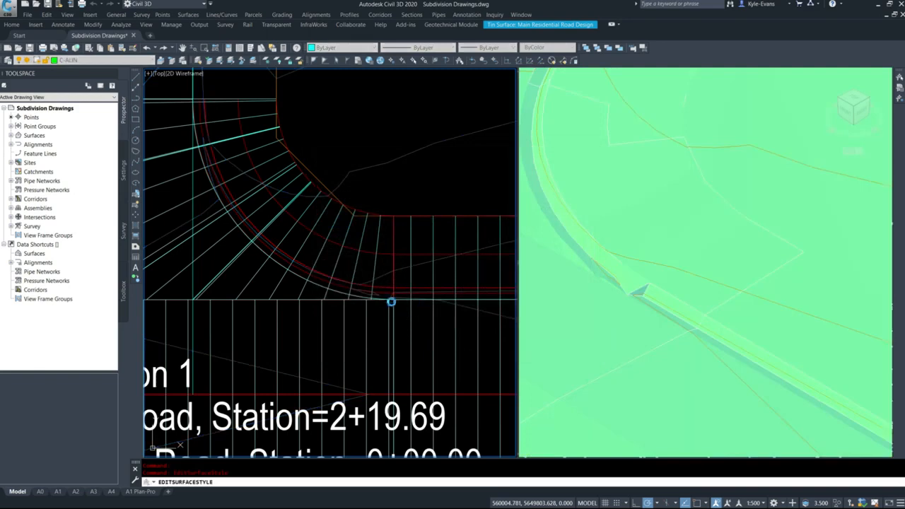
key("Escape")
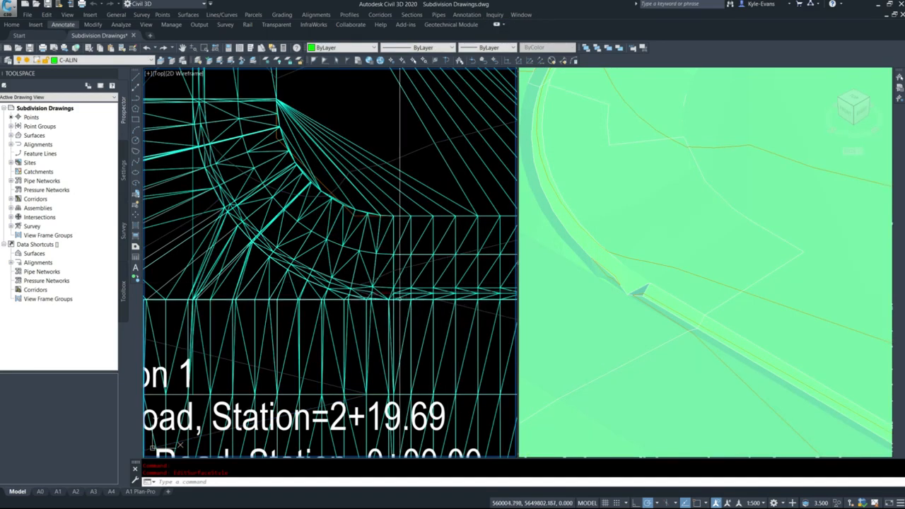
Add a surface line to Main Residential Road Design joining the curb vertices where the northeast curb return meets the main road
scroll(375, 291, "up", 6)
mouse_move(376, 292)
middle_mouse_down()
mouse_move(417, 294)
mouse_move(371, 283)
middle_mouse_up()
left_click(11, 135)
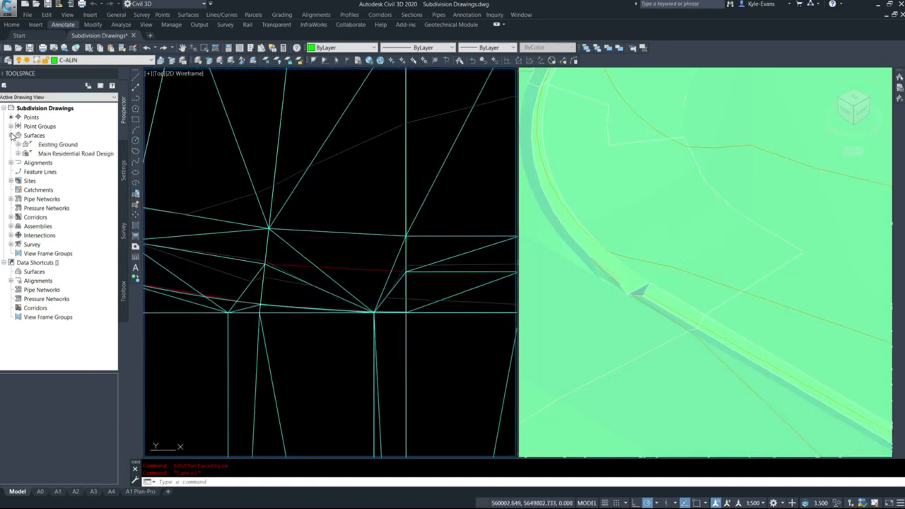
left_click(18, 154)
left_click(26, 181)
right_click(50, 235)
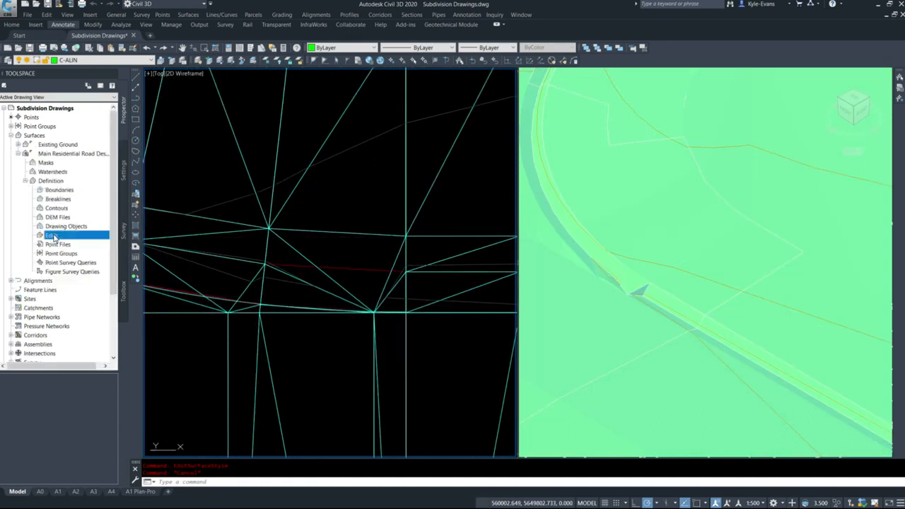
left_click(81, 240)
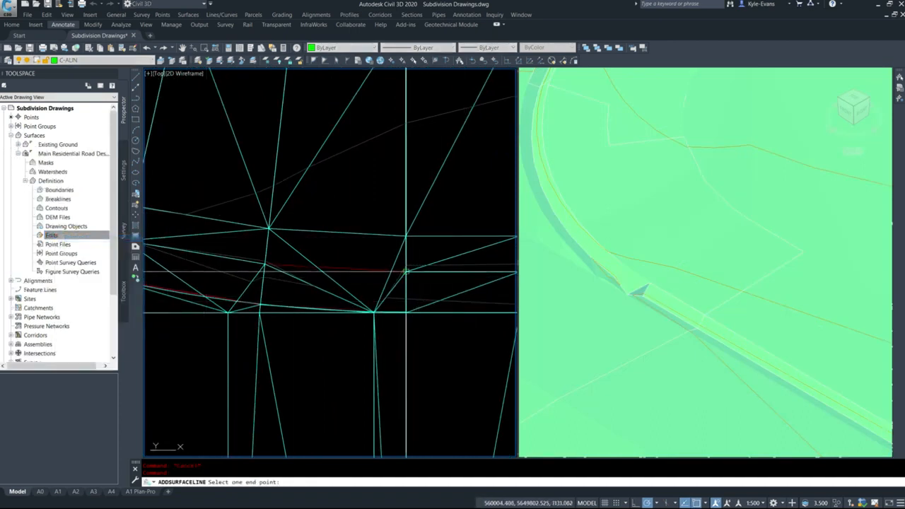
left_click(264, 264)
left_click(263, 263)
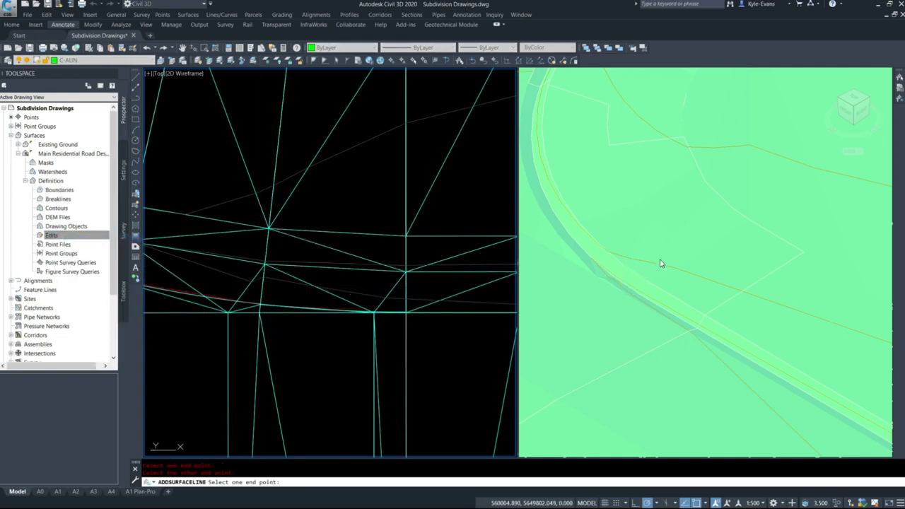
Add another surface line along the northeast curb return's pavement edge, between the two neighbouring vertices west of the first line
middle_click_drag(246, 327, 362, 343)
left_click(376, 321)
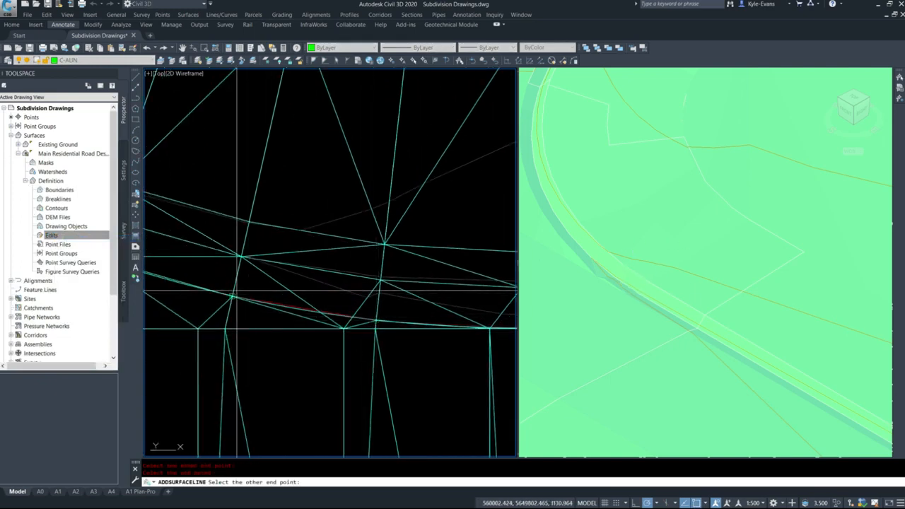
left_click(233, 297)
Add two surface lines at the northwest curb return where it meets the main road, joining its neighbouring curb vertices
scroll(344, 267, "down", 4)
scroll(345, 267, "down", 4)
middle_click_drag(397, 294, 472, 358)
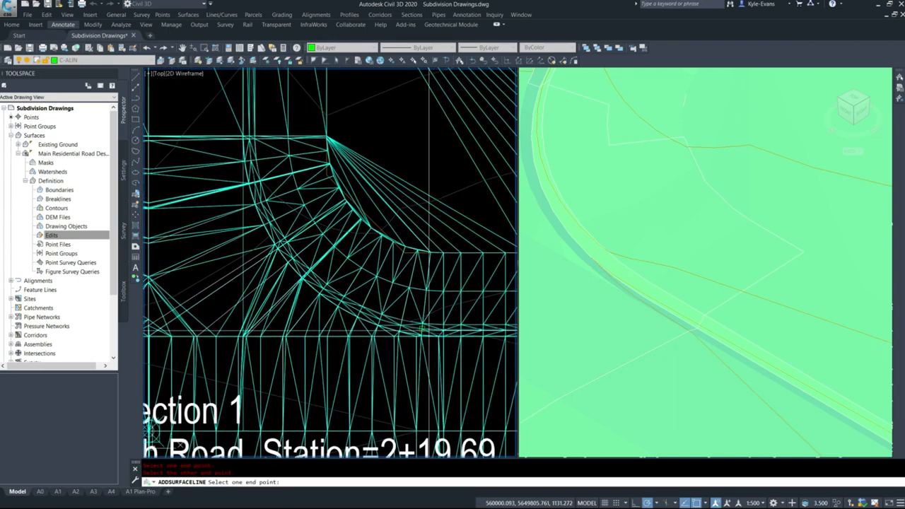
mouse_move(249, 128)
middle_mouse_down()
mouse_move(266, 160)
mouse_move(424, 280)
middle_mouse_up()
middle_click_drag(268, 304, 393, 236)
middle_click_drag(162, 444, 310, 384)
scroll(416, 340, "up", 8)
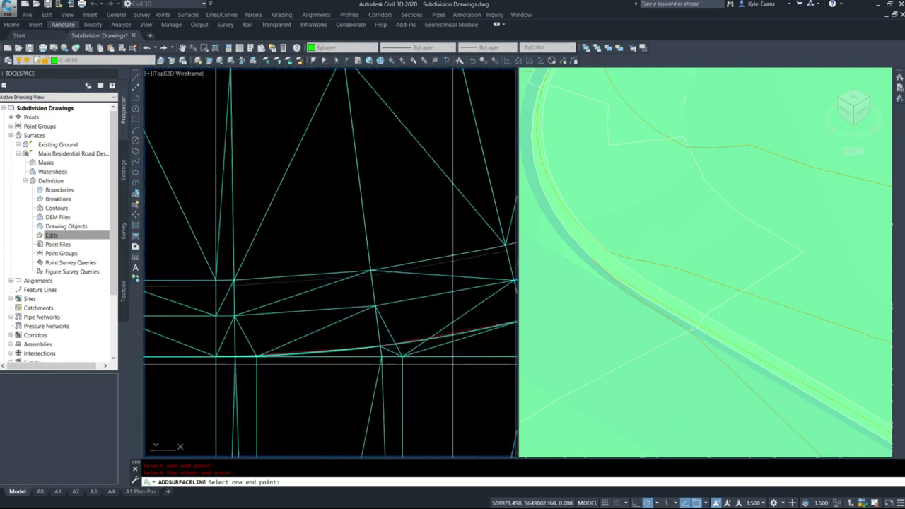
left_click(450, 323)
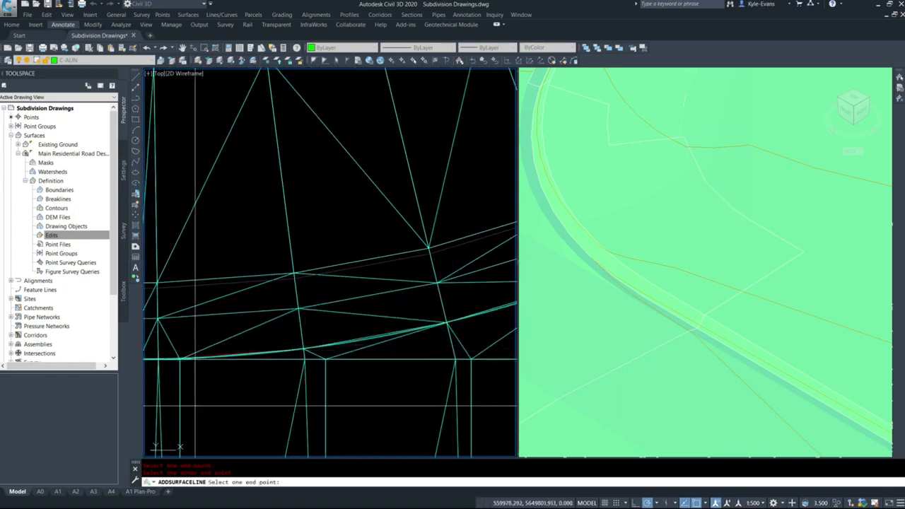
scroll(195, 406, "down", 6)
key("Escape")
left_click(503, 312)
key("Escape")
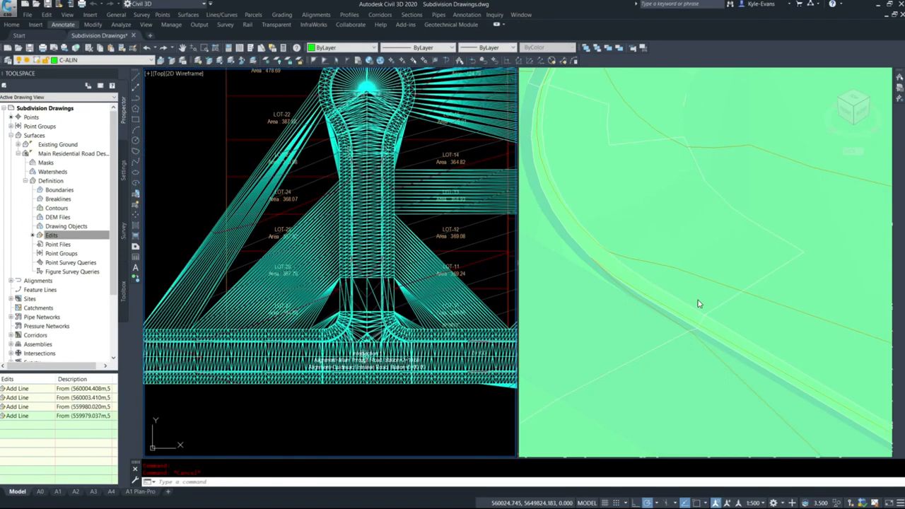
Examine the road surface in the 3D view from the intersection curb returns along the road to its end
left_click(699, 304)
scroll(773, 329, "down", 5)
scroll(663, 235, "up", 3)
middle_click_drag(662, 234, 637, 423)
scroll(749, 354, "down", 5)
scroll(742, 319, "up", 5)
middle_click_drag(877, 213, 829, 256)
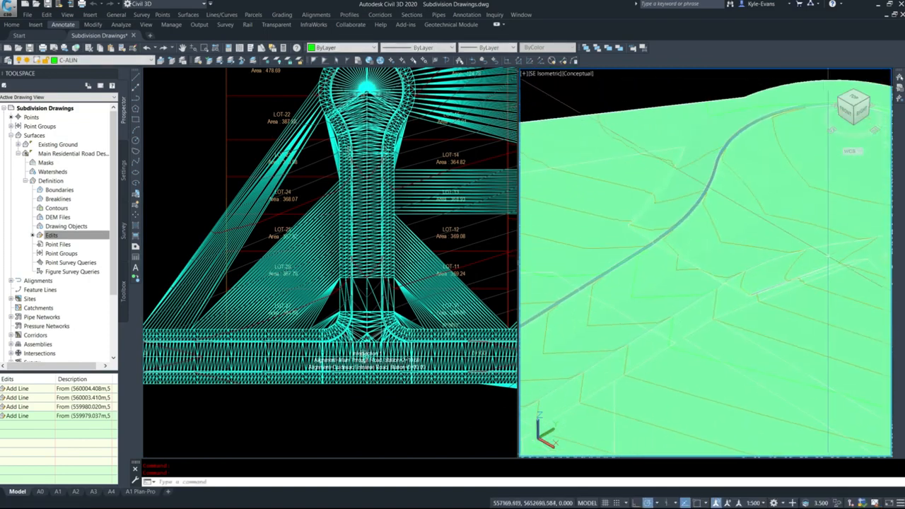
scroll(708, 275, "up", 3)
middle_click_drag(632, 312, 738, 331)
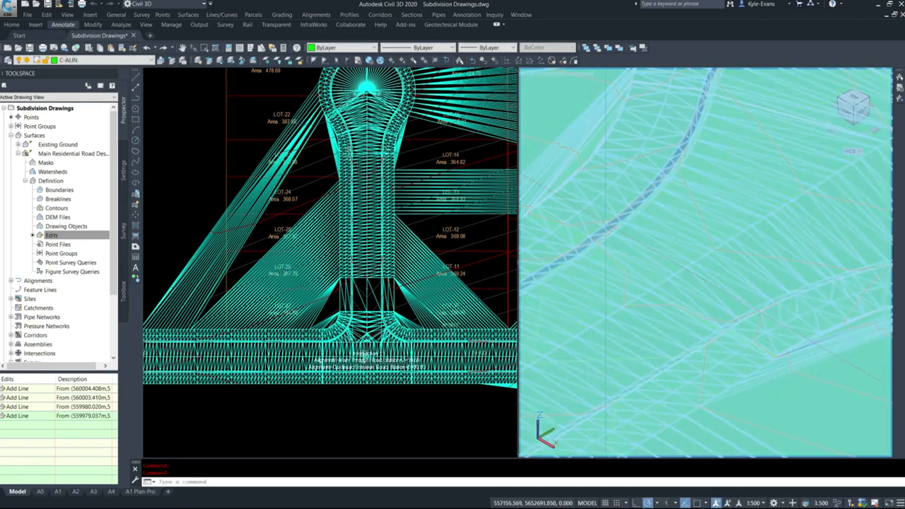
scroll(688, 253, "down", 5)
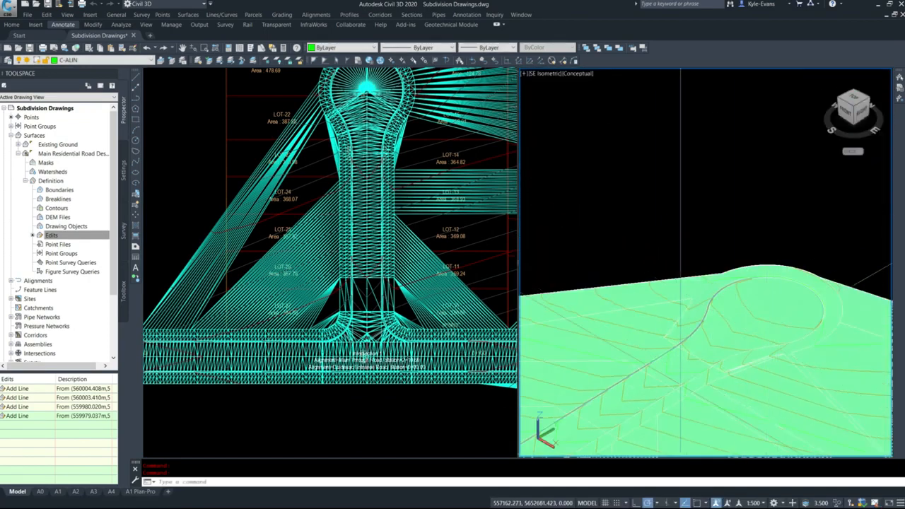
Turn off the plan display of triangles in the Main Residential Road Design surface's style
left_click(280, 221)
left_click(439, 199)
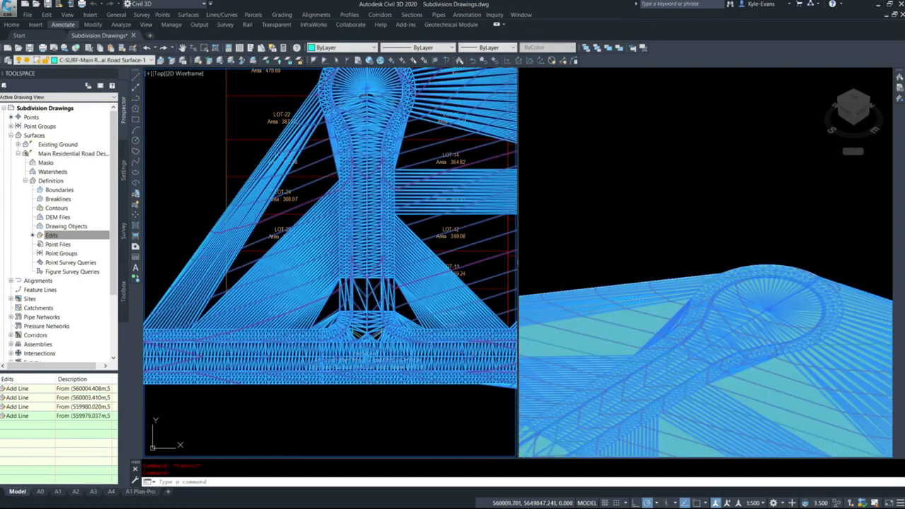
right_click(432, 192)
left_click(465, 310)
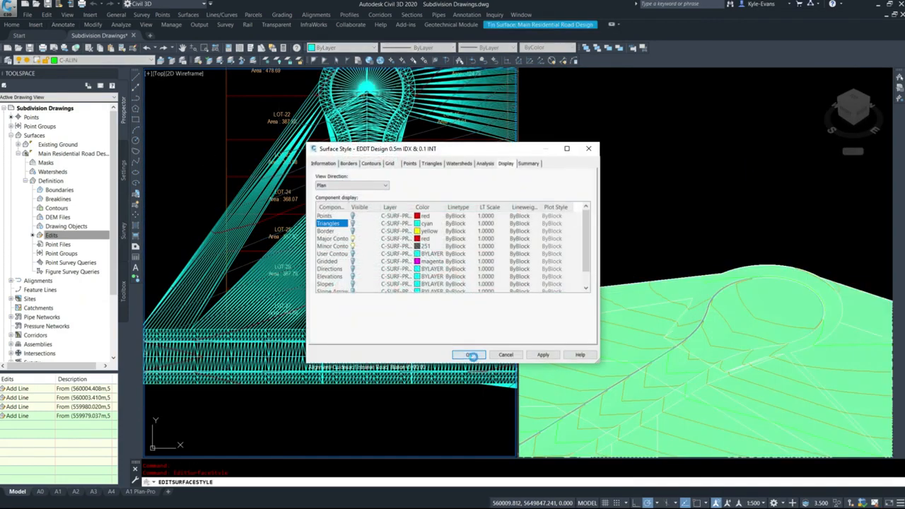
left_click(472, 355)
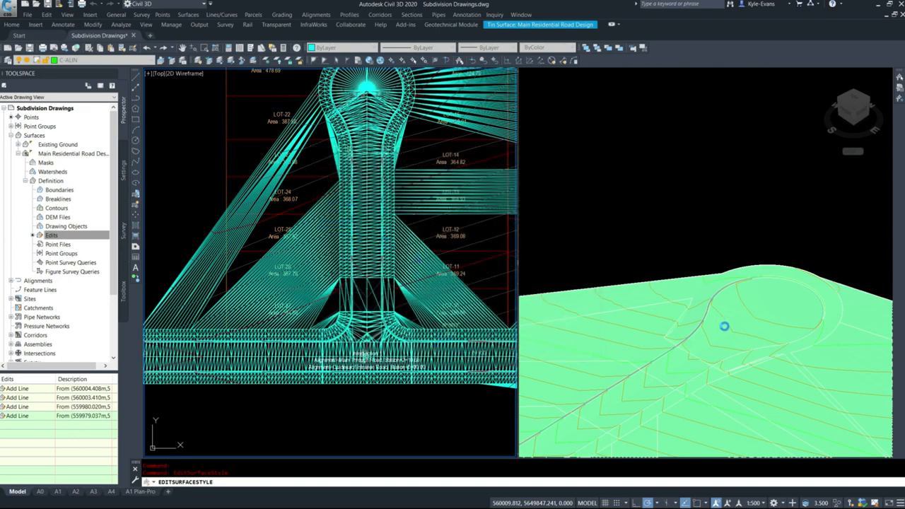
key("Escape")
Snap the start of the Outside Cul-de-sac design profile to the endpoint of the reference profile line directly below it
scroll(333, 226, "down", 8)
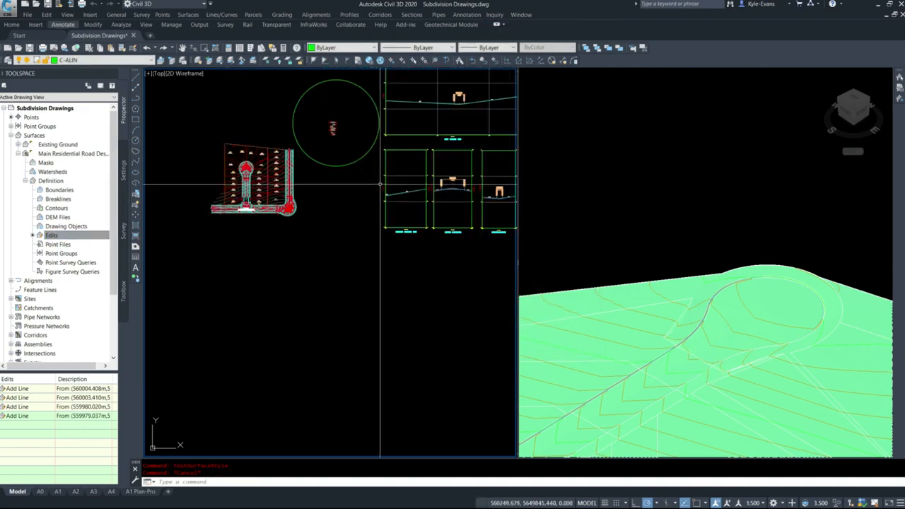
scroll(332, 226, "up", 10)
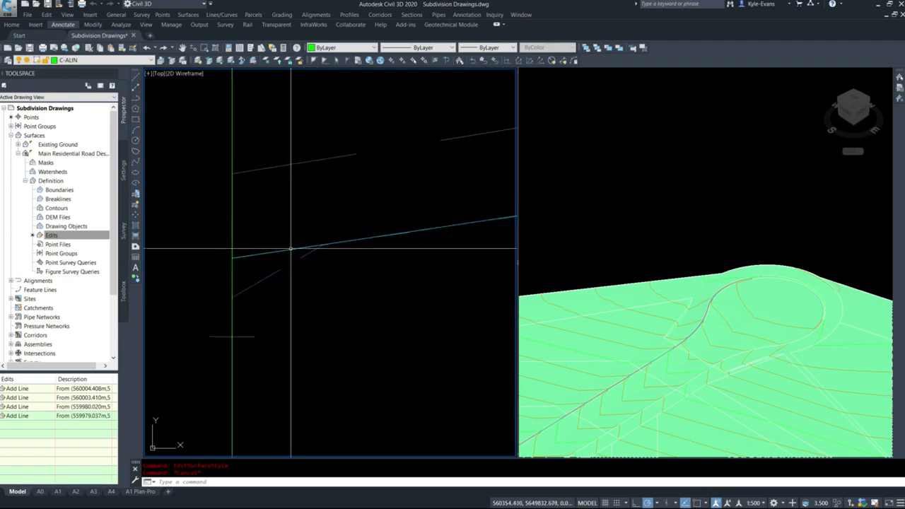
scroll(281, 257, "down", 10)
middle_click_drag(354, 296, 379, 194)
scroll(280, 212, "up", 4)
scroll(253, 265, "up", 2)
scroll(328, 231, "up", 5)
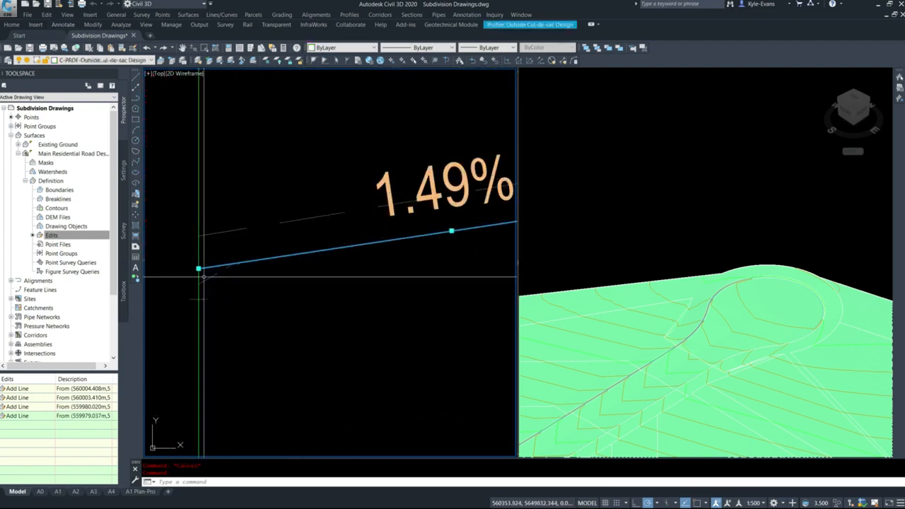
scroll(199, 266, "up", 5)
left_click(199, 271)
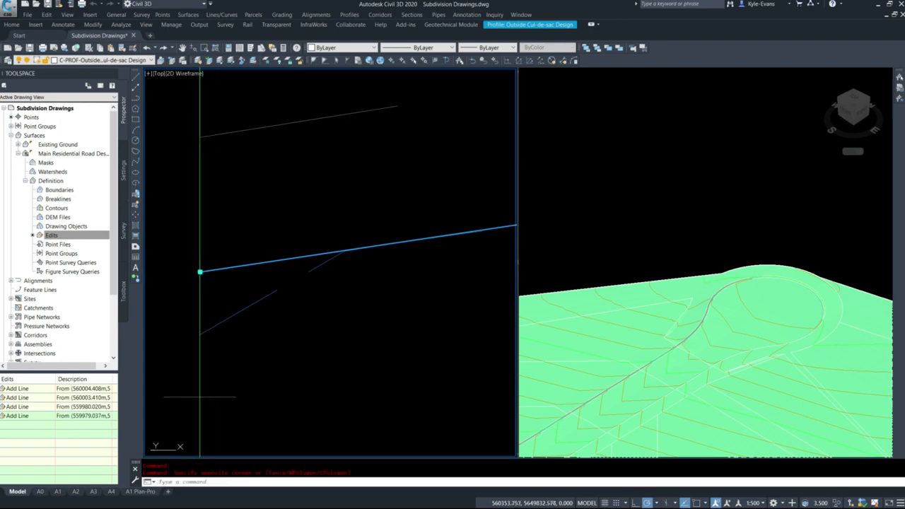
right_click(234, 312, "shift")
key("e")
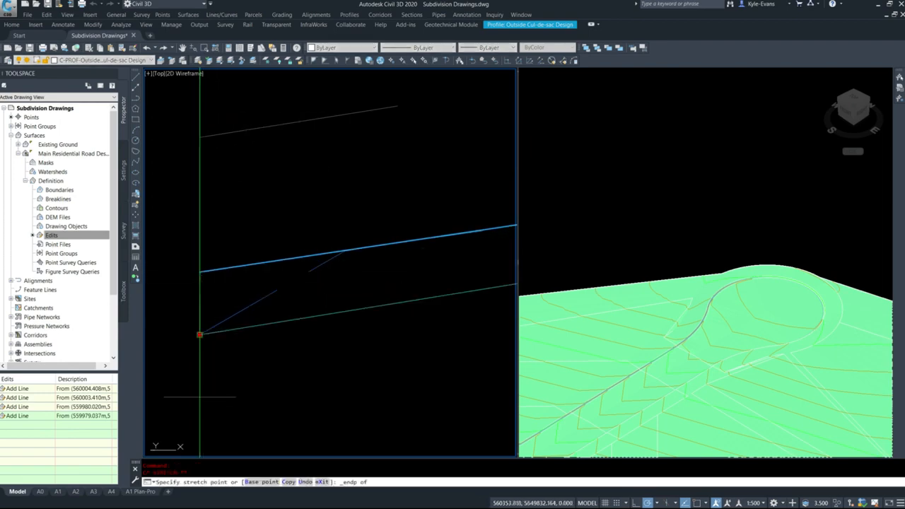
left_click(199, 334)
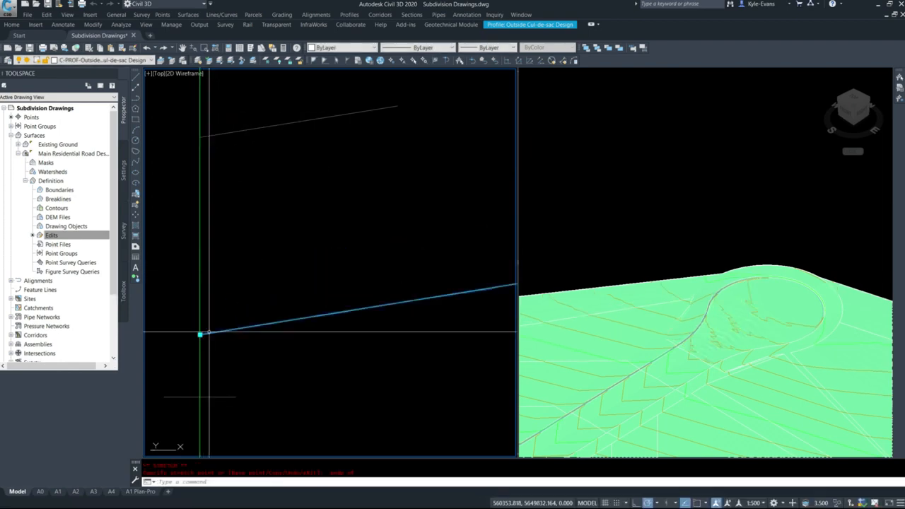
Snap the final point of the Outside Cul-de-sac design profile to the reference line's endpoint at the profile view's far end
scroll(204, 345, "down", 6)
middle_click_drag(456, 357, 119, 276)
scroll(233, 288, "down", 8)
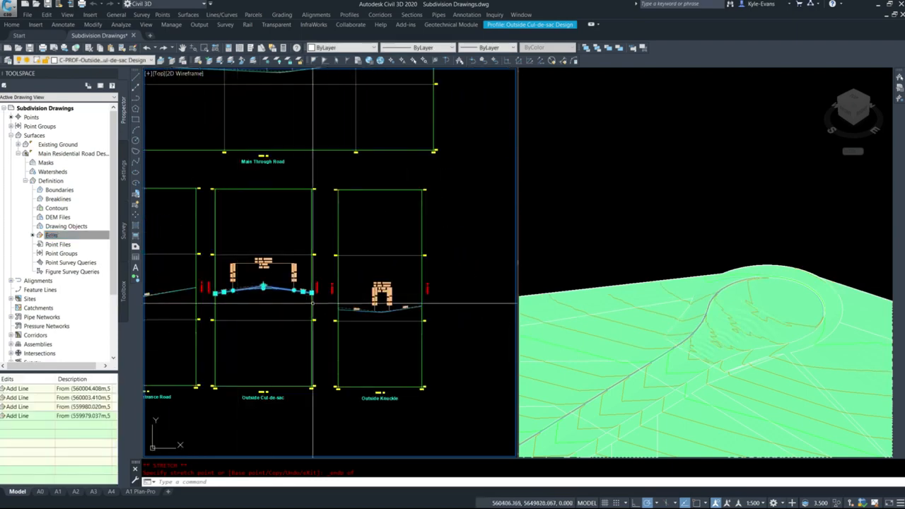
scroll(318, 296, "up", 10)
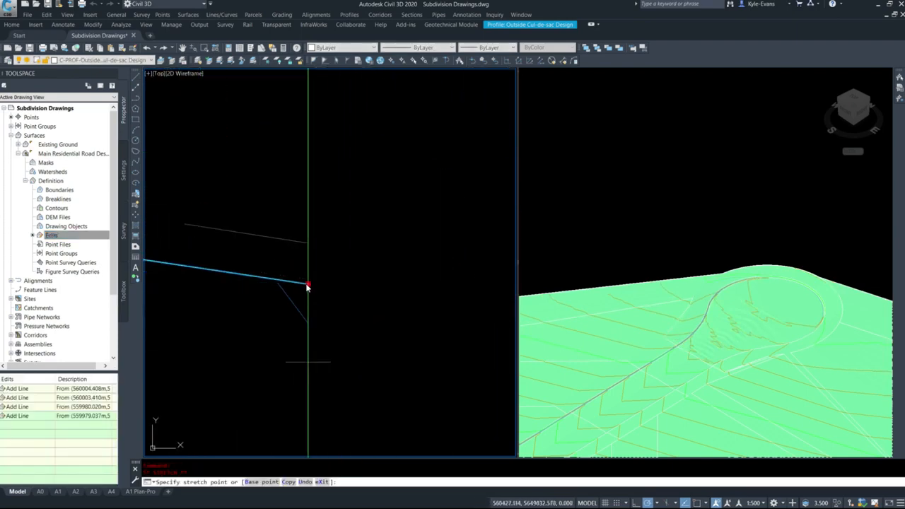
right_click(308, 286, "shift")
left_click(331, 334)
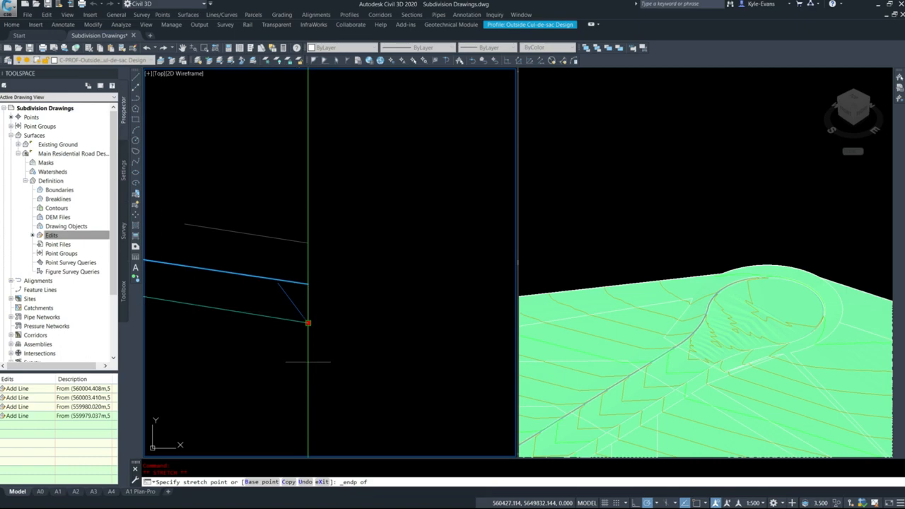
left_click(309, 323)
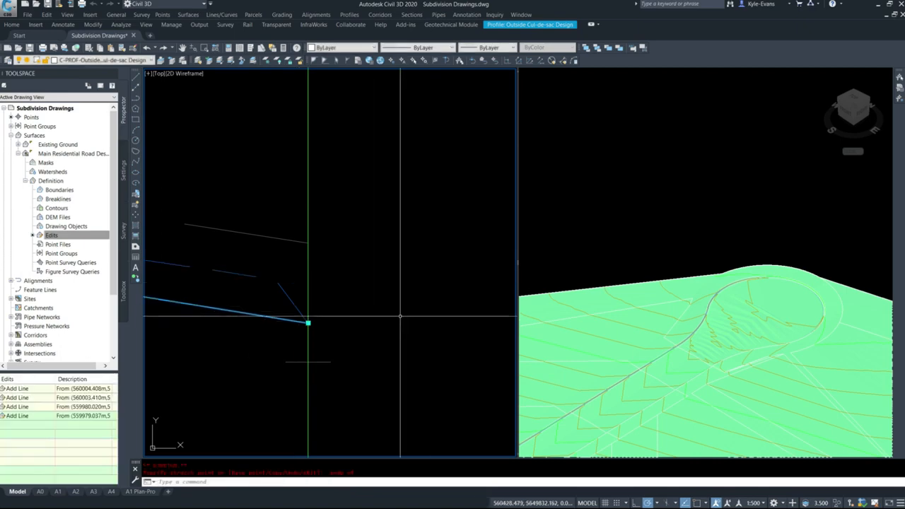
key("Escape")
scroll(331, 273, "down", 12)
middle_click_drag(244, 290, 350, 281)
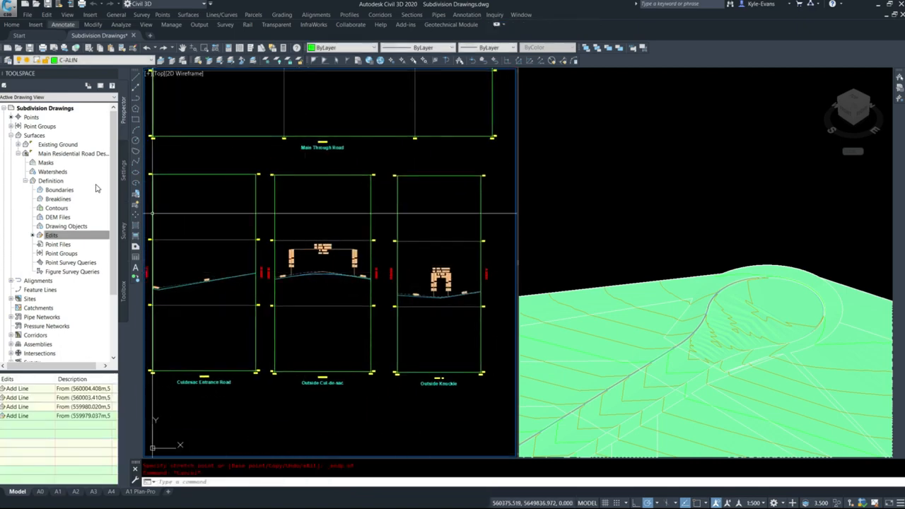
Rebuild the Main Residential Road corridor with the adjusted Outside Cul-de-sac profile
left_click(18, 153)
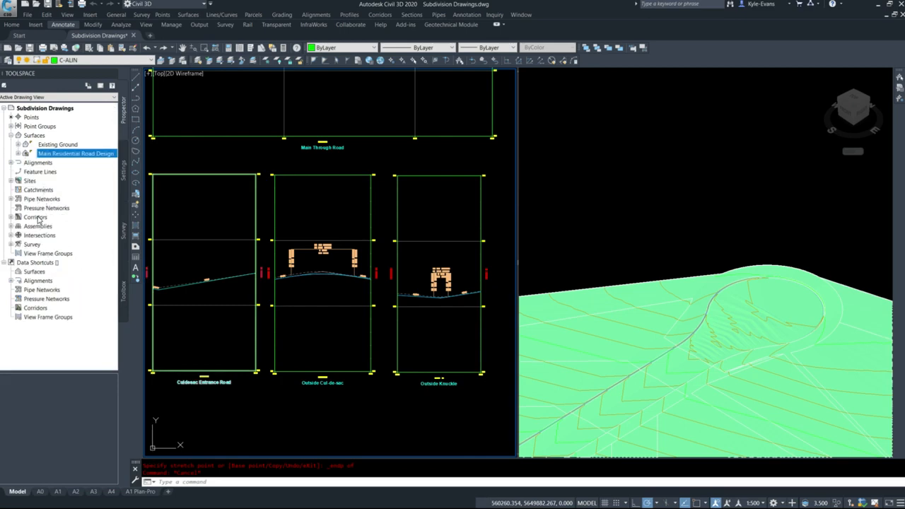
left_click(35, 217)
double_click(36, 217)
right_click(60, 226)
left_click(106, 249)
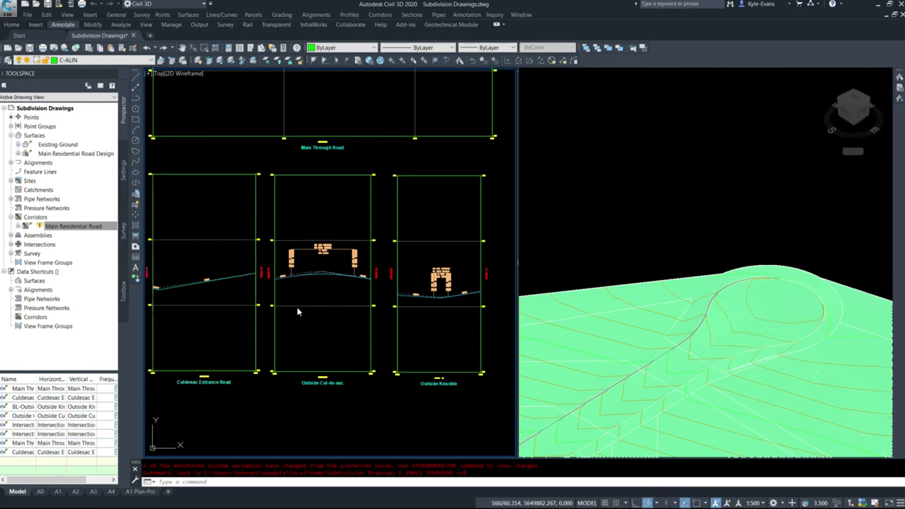
key("Escape")
key("Escape")
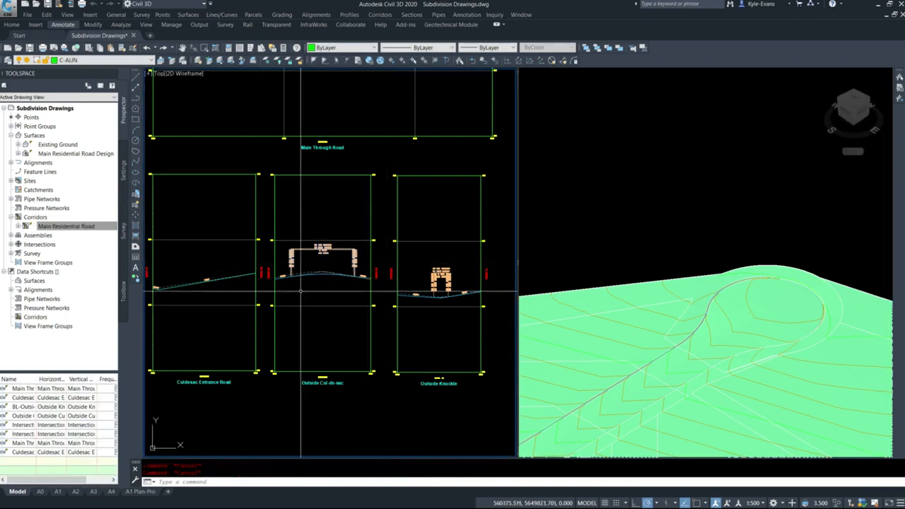
Examine the start of the Culdesac Entrance Road design profile and the rebuilt road surface in the 3D view
middle_click_drag(276, 297, 378, 271)
scroll(329, 342, "up", 4)
scroll(259, 262, "up", 2)
middle_click_drag(259, 262, 497, 319)
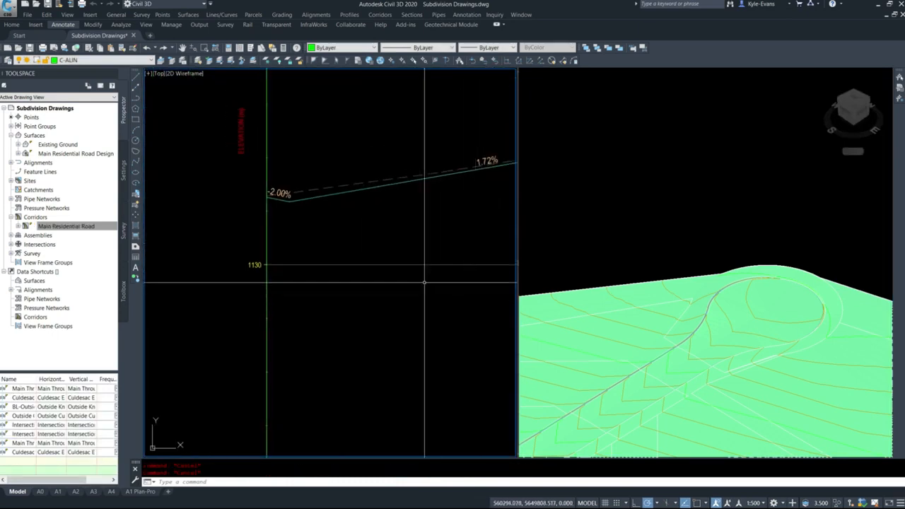
scroll(389, 280, "down", 6)
scroll(391, 334, "down", 2)
left_click(746, 305)
scroll(747, 305, "down", 3)
Stretch the start of the cul-de-sac entrance road's corridor region to the end of the Intersection 1 region, closing the gap beside LOT-27
left_click(321, 220)
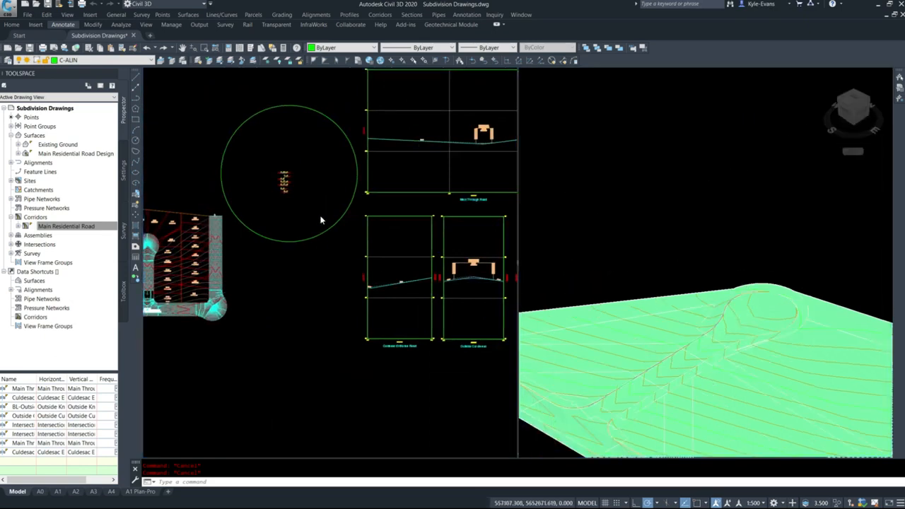
scroll(285, 171, "up", 2)
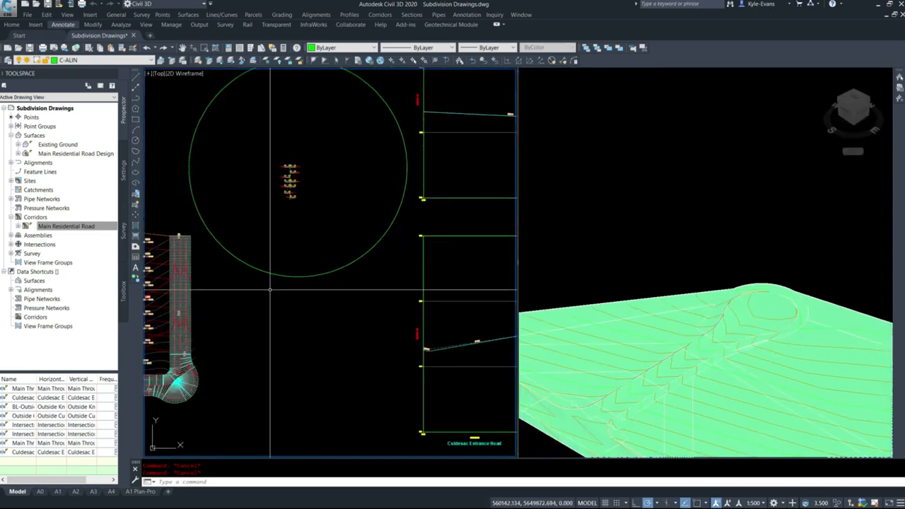
scroll(243, 255, "up", 2)
middle_click_drag(243, 255, 341, 225)
middle_click_drag(268, 311, 438, 244)
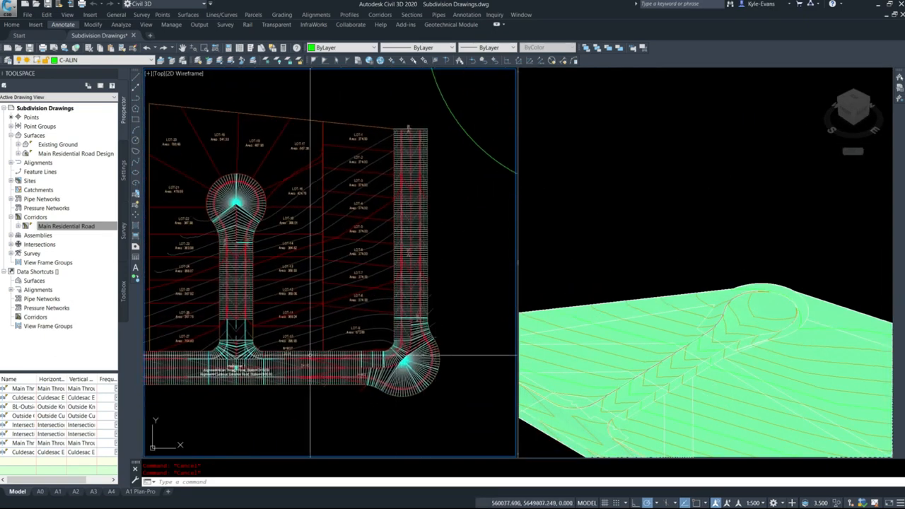
middle_click_drag(304, 372, 467, 362)
scroll(396, 315, "up", 5)
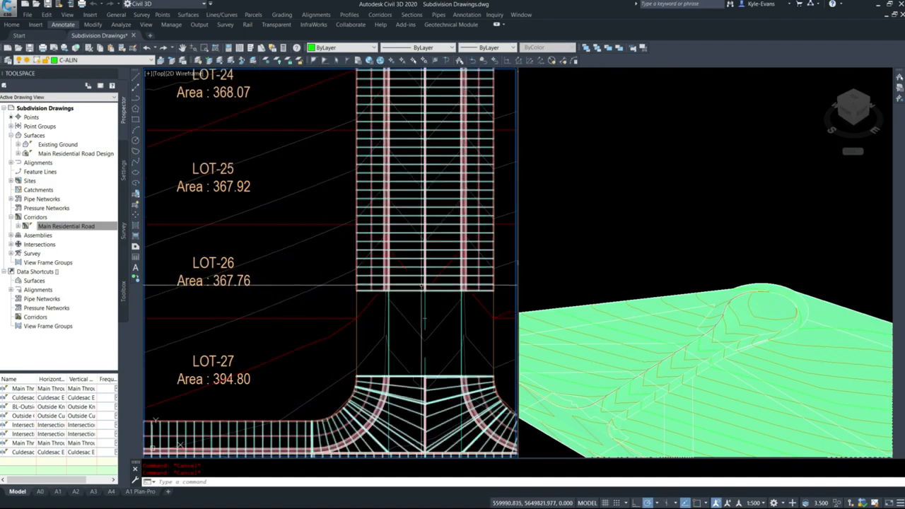
left_click(409, 293)
left_click(395, 285)
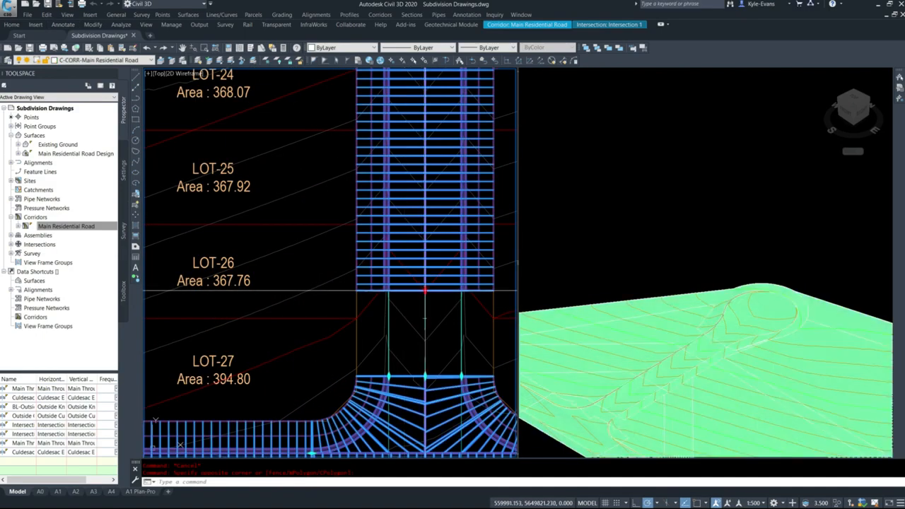
left_click(425, 291)
right_click(444, 380, "shift")
key("e")
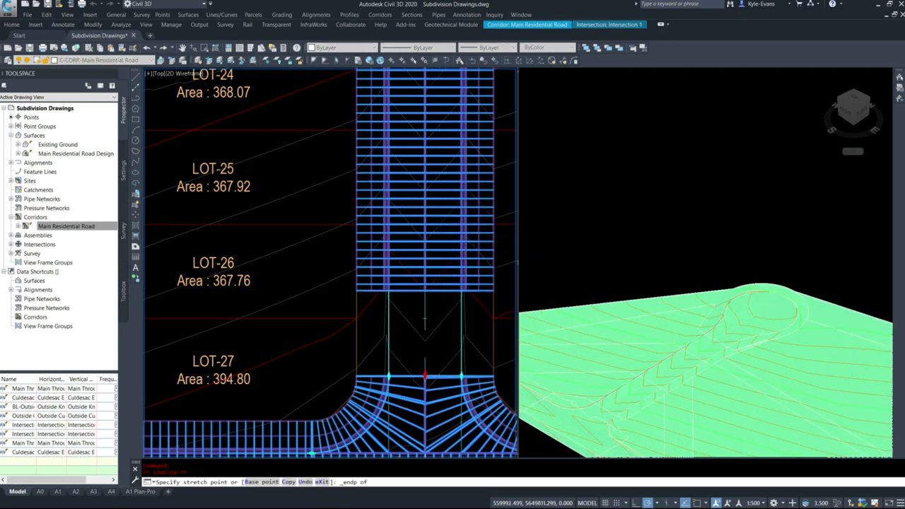
scroll(423, 375, "up", 2)
scroll(421, 370, "up", 2)
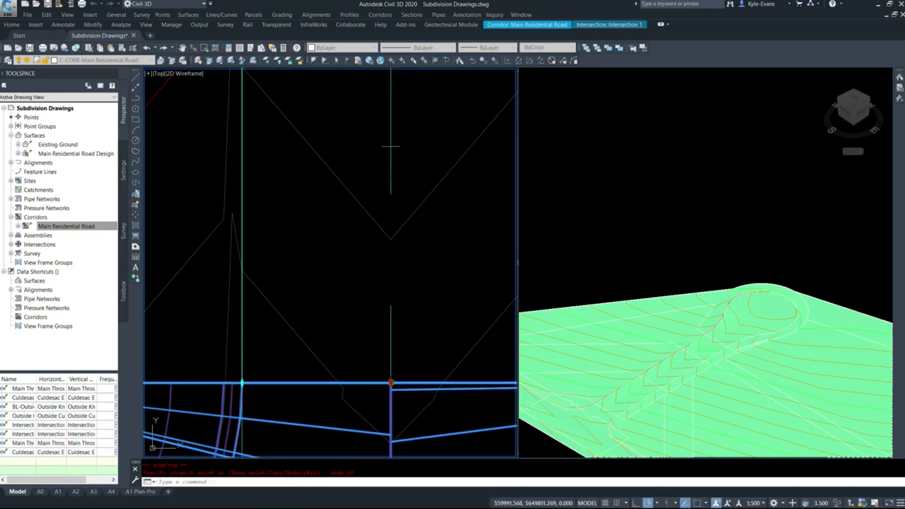
left_click(391, 146)
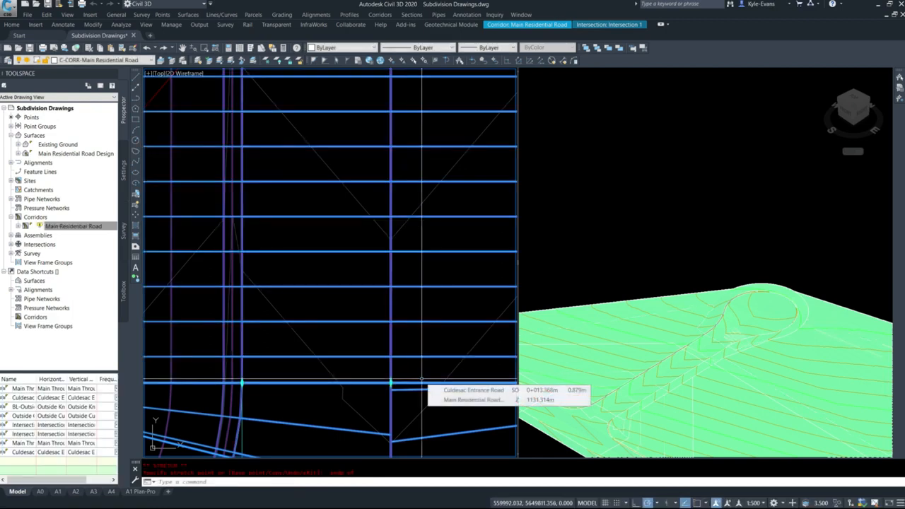
scroll(422, 382, "down", 10)
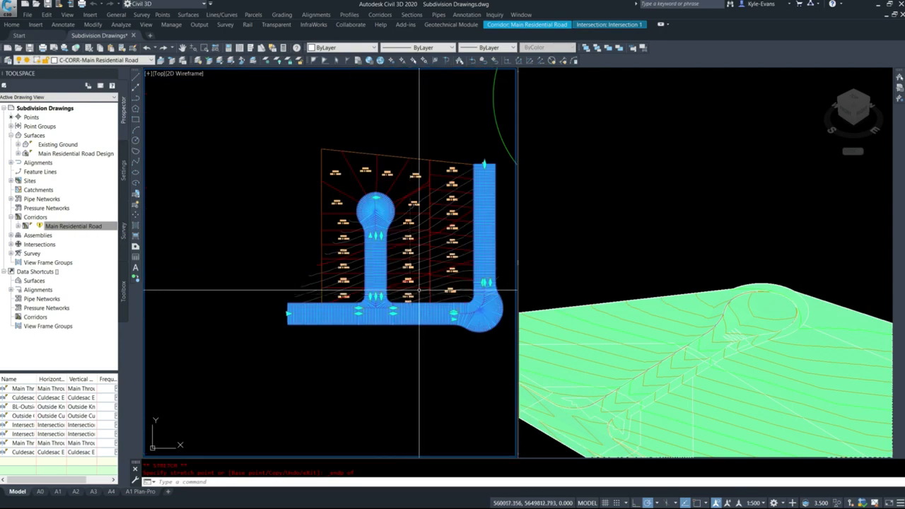